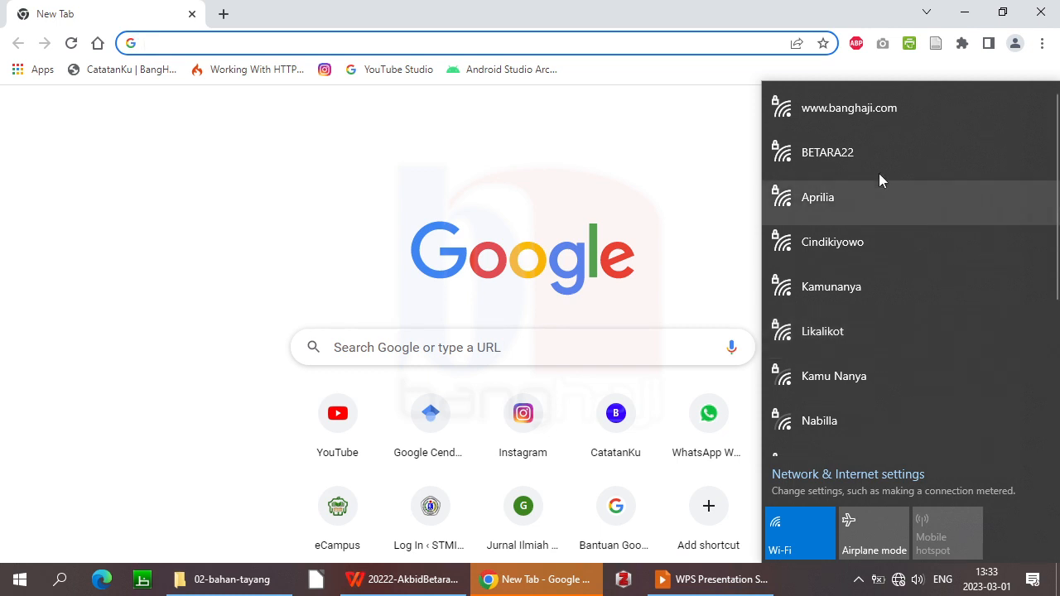
{"action": "left_click", "coordinate": [877, 121]}
{"action": "left_click", "coordinate": [961, 187]}
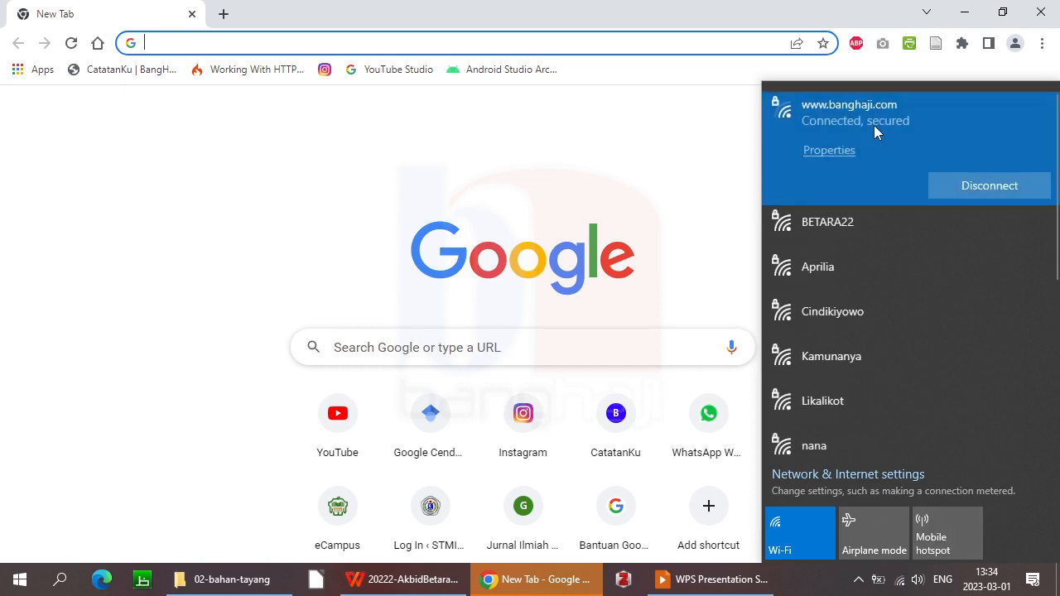
{"action": "left_click", "coordinate": [259, 42]}
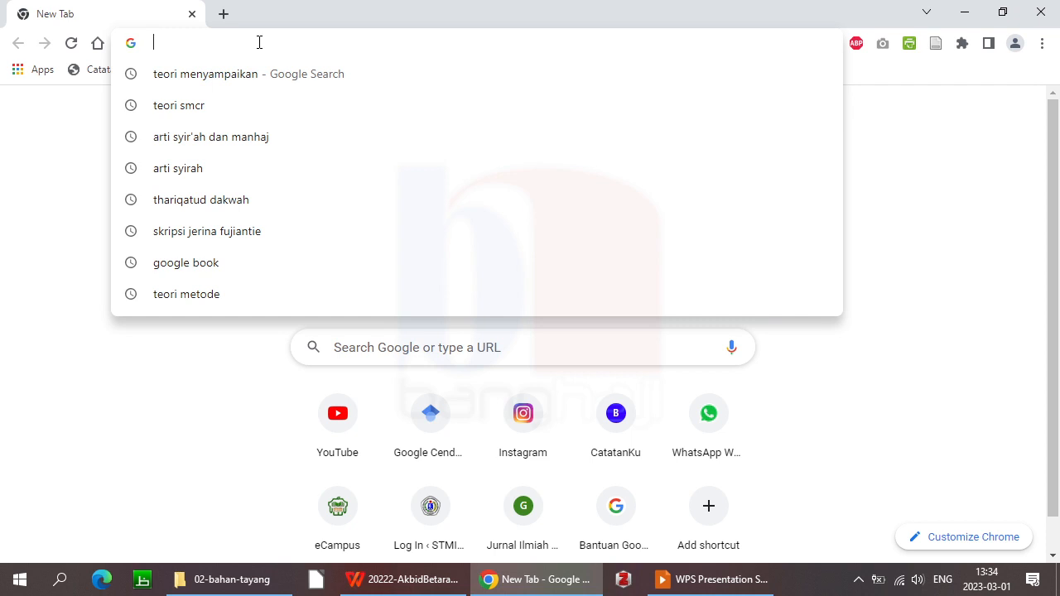
Go to gmail.com in the Chrome address bar
{"action": "type", "text": "gmail.com"}
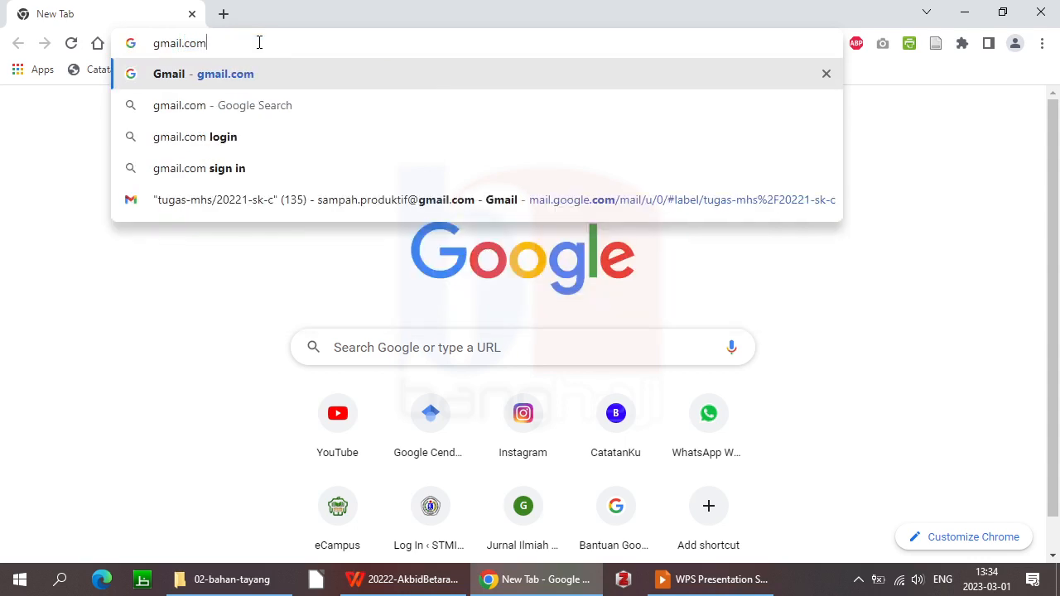
{"action": "key", "text": "Return"}
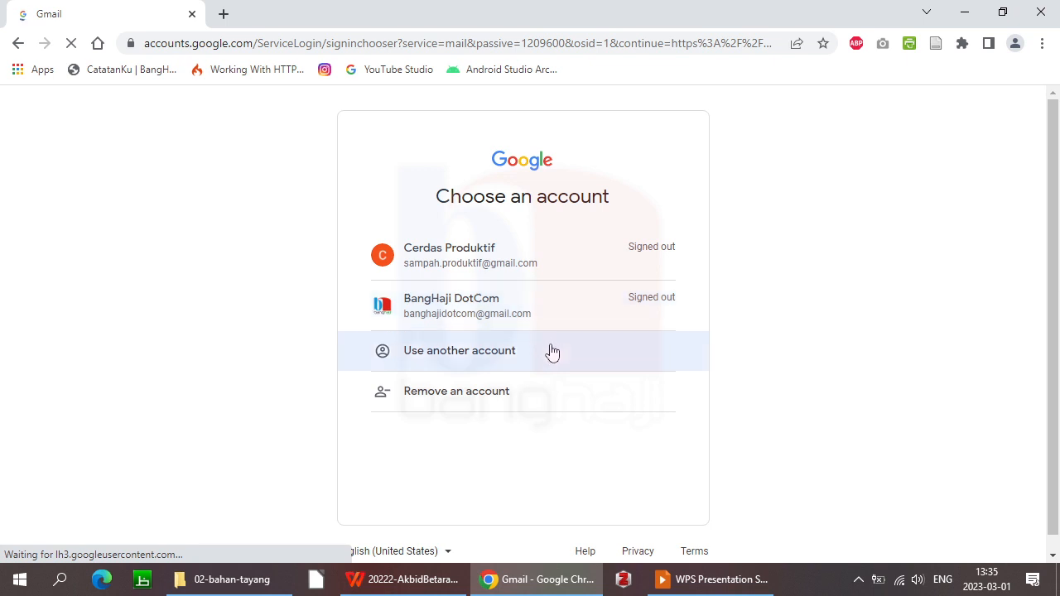
Choose Use another account, then Create account for myself
{"action": "left_click", "coordinate": [523, 361]}
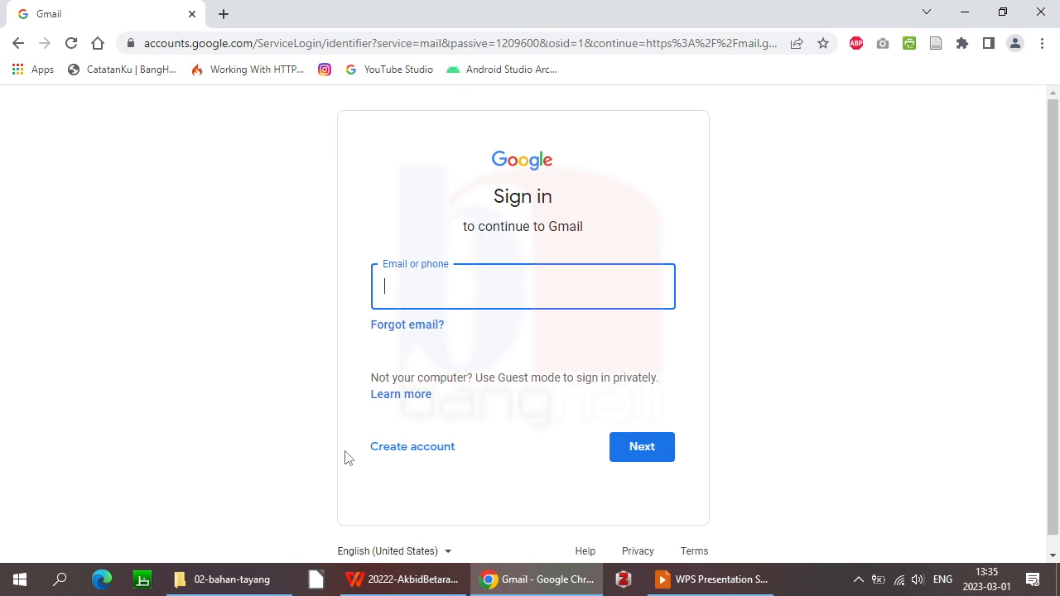
{"action": "left_click", "coordinate": [422, 453]}
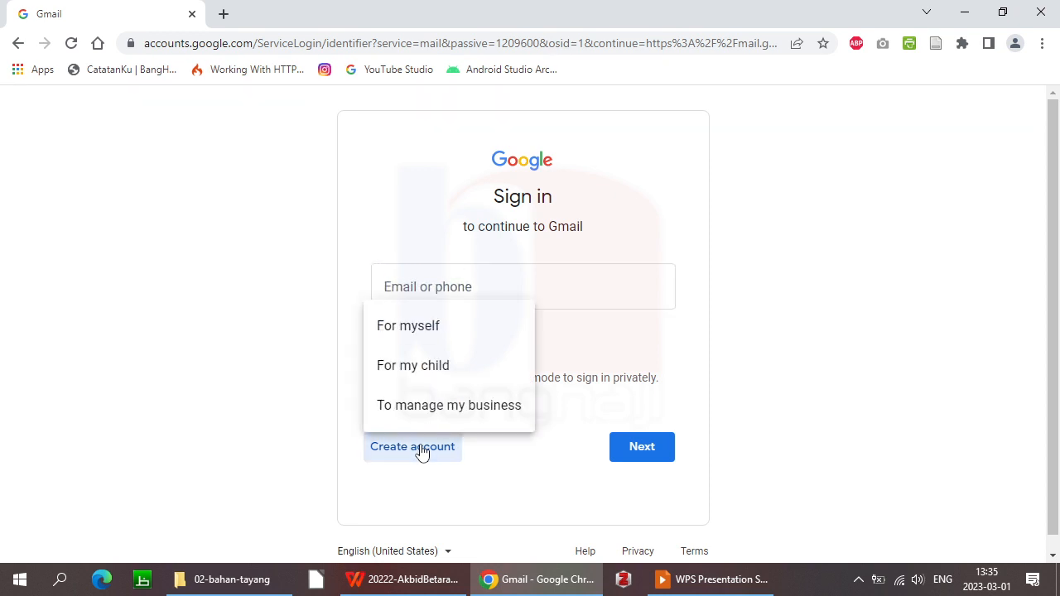
{"action": "left_click", "coordinate": [425, 331]}
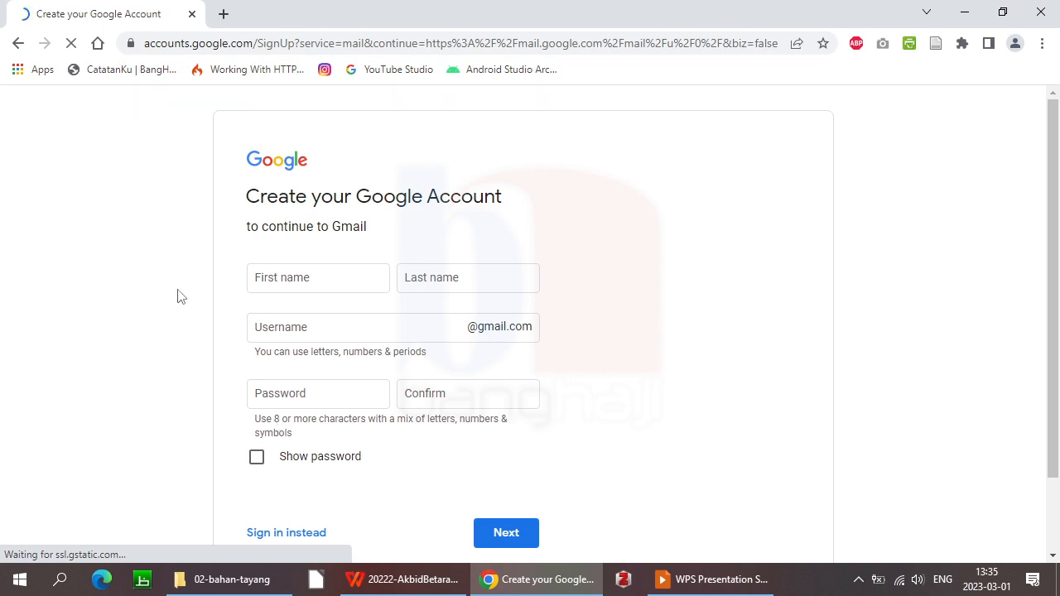
Enter the account holder's first and last name, then move to the Username field
{"action": "left_click", "coordinate": [329, 280]}
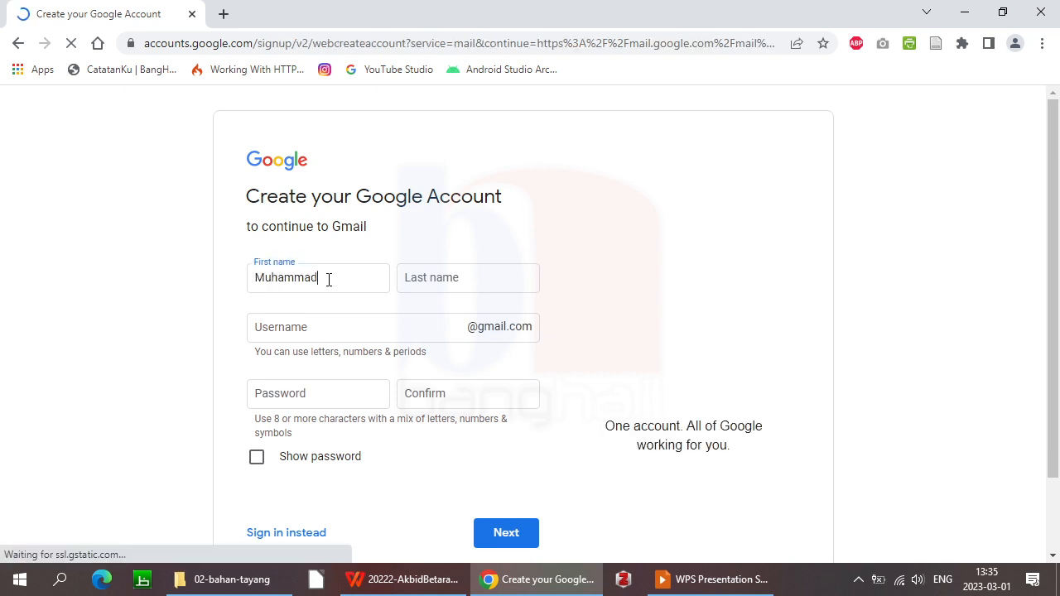
{"action": "key", "text": "Tab"}
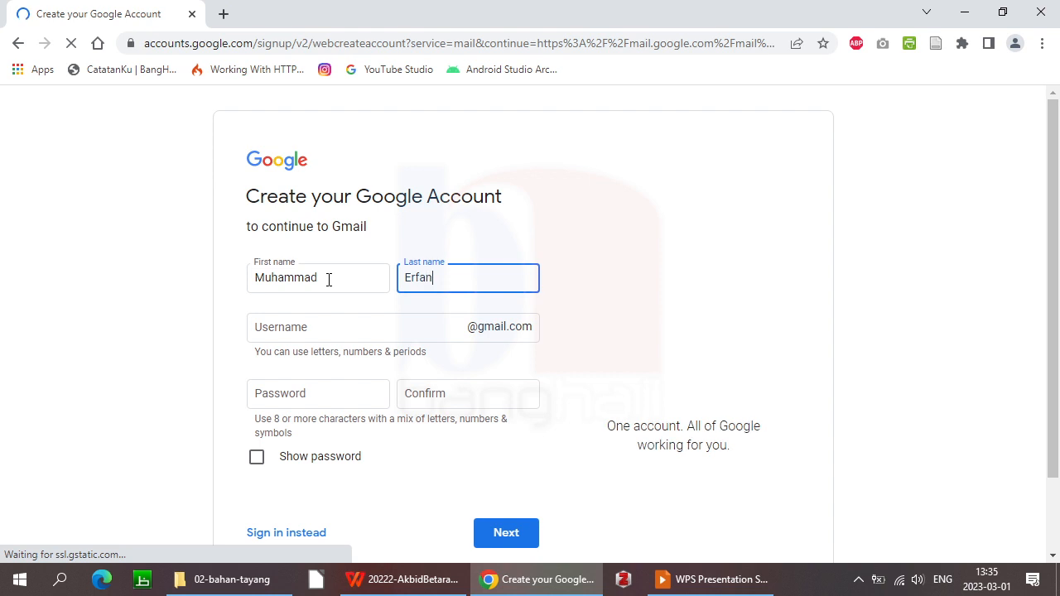
{"action": "key", "text": "Tab"}
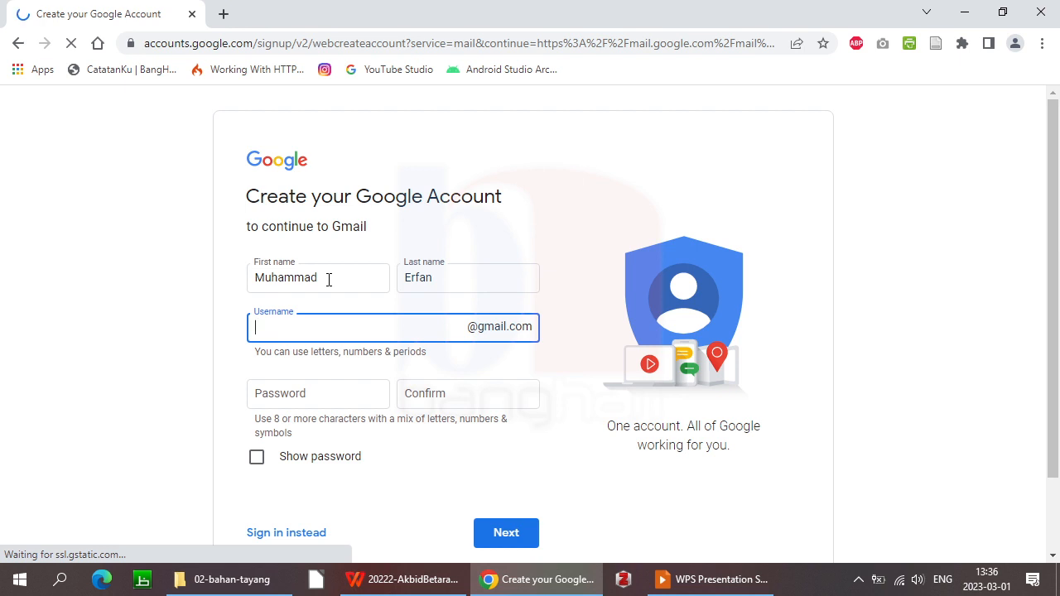
{"action": "left_click", "coordinate": [329, 280]}
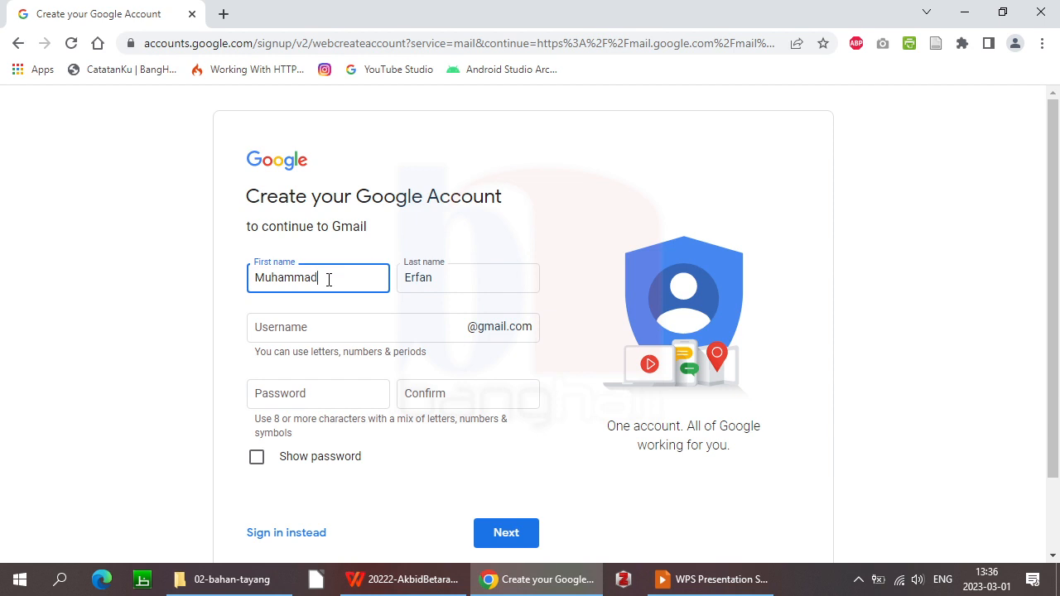
{"action": "left_click", "coordinate": [304, 331]}
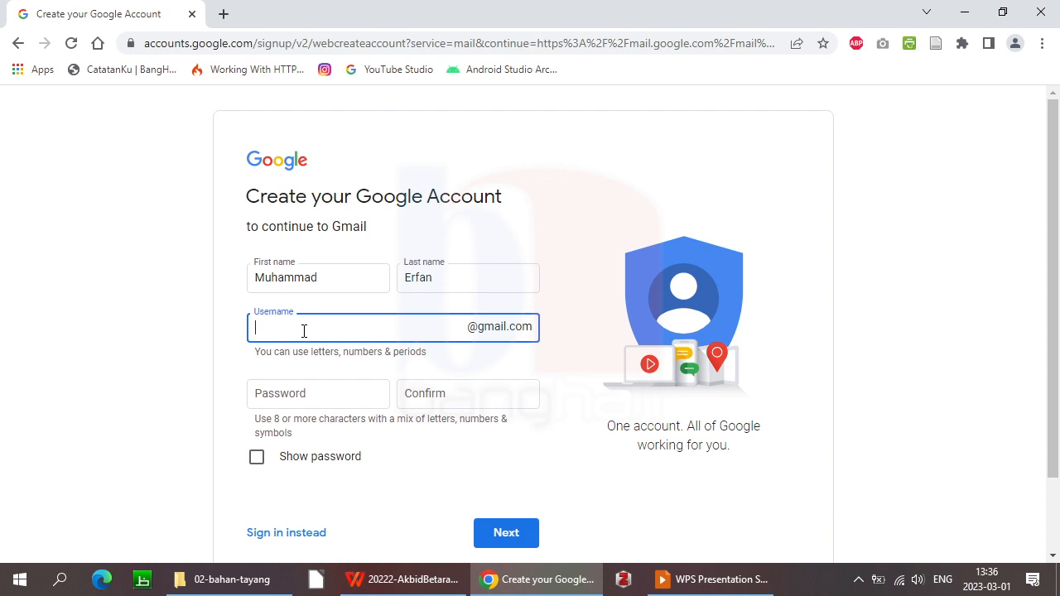
Replace the taken username with a new period-separated username and recheck its availability
{"action": "left_click", "coordinate": [313, 393]}
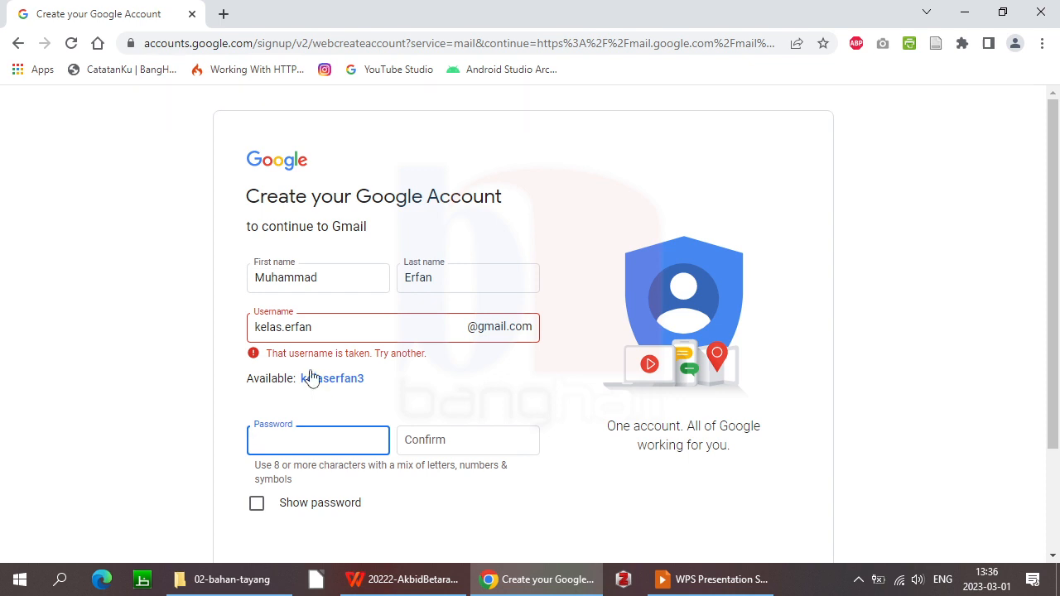
{"action": "key", "text": "BackSpace"}
{"action": "key", "text": "BackSpace"}
{"action": "key", "text": "BackSpace"}
{"action": "key", "text": "BackSpace"}
{"action": "key", "text": "BackSpace"}
{"action": "key", "text": "BackSpace"}
{"action": "key", "text": "BackSpace"}
{"action": "key", "text": "BackSpace"}
{"action": "key", "text": "BackSpace"}
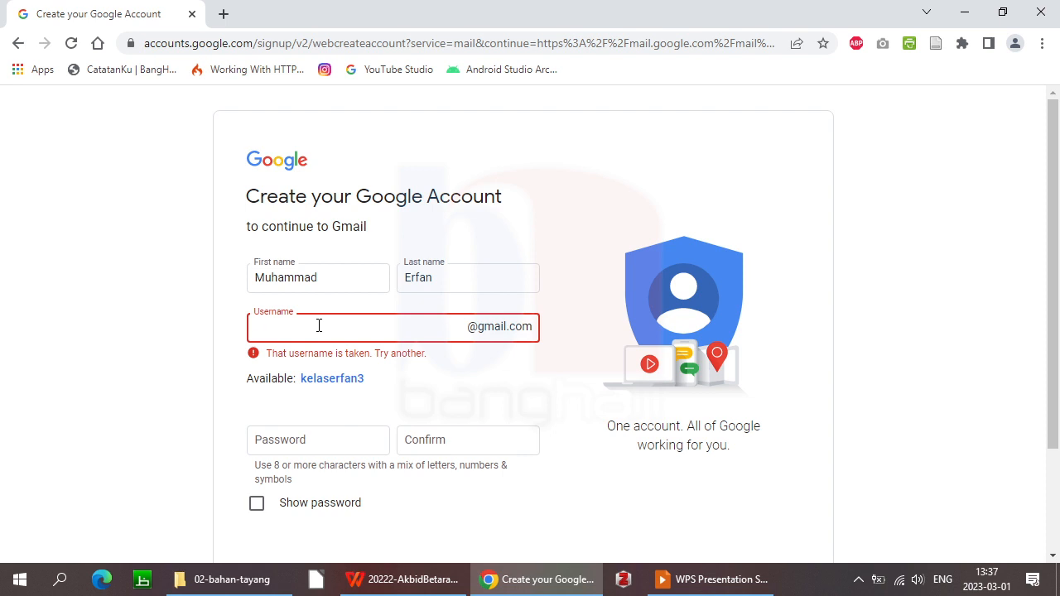
{"action": "left_click", "coordinate": [401, 390]}
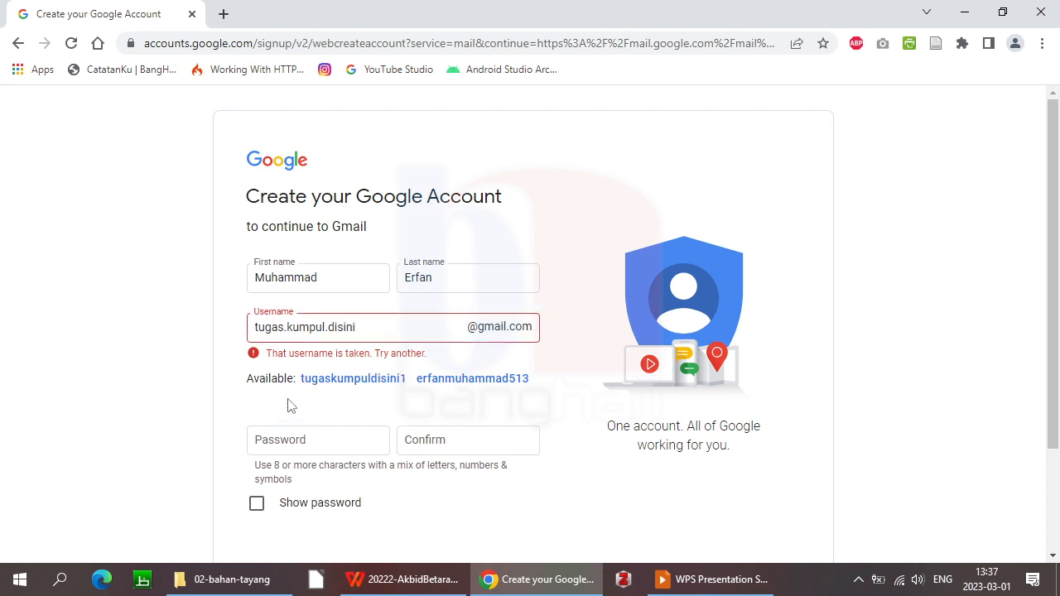
{"action": "left_click", "coordinate": [384, 335]}
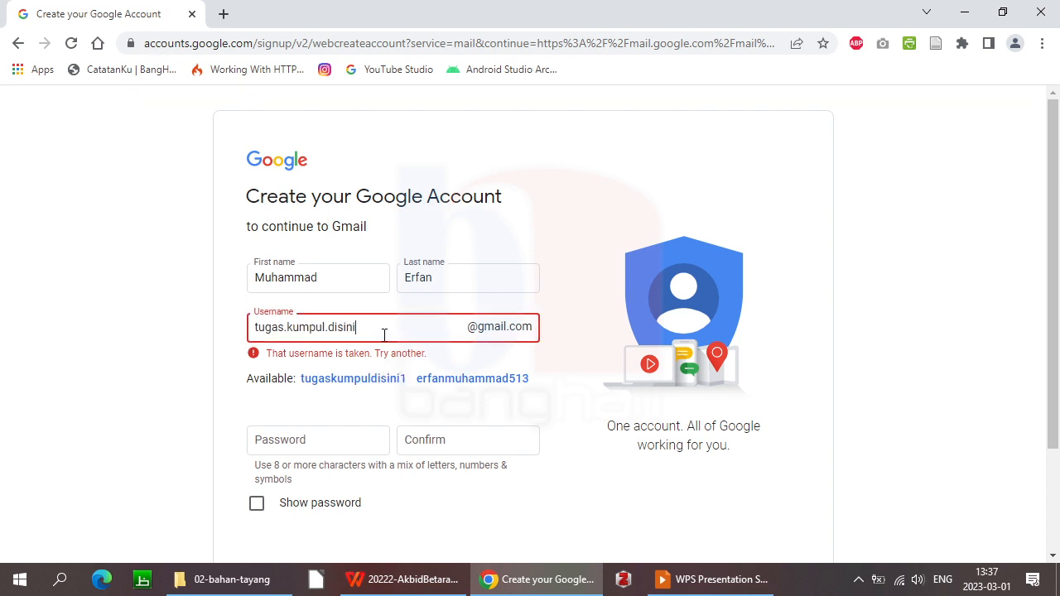
{"action": "key", "text": "BackSpace"}
{"action": "key", "text": "Home"}
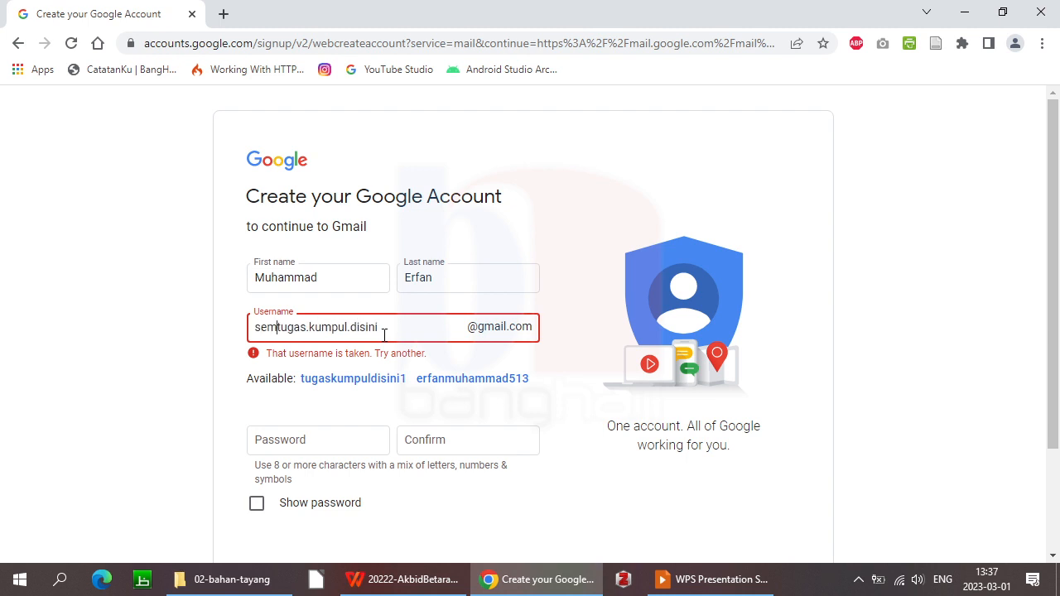
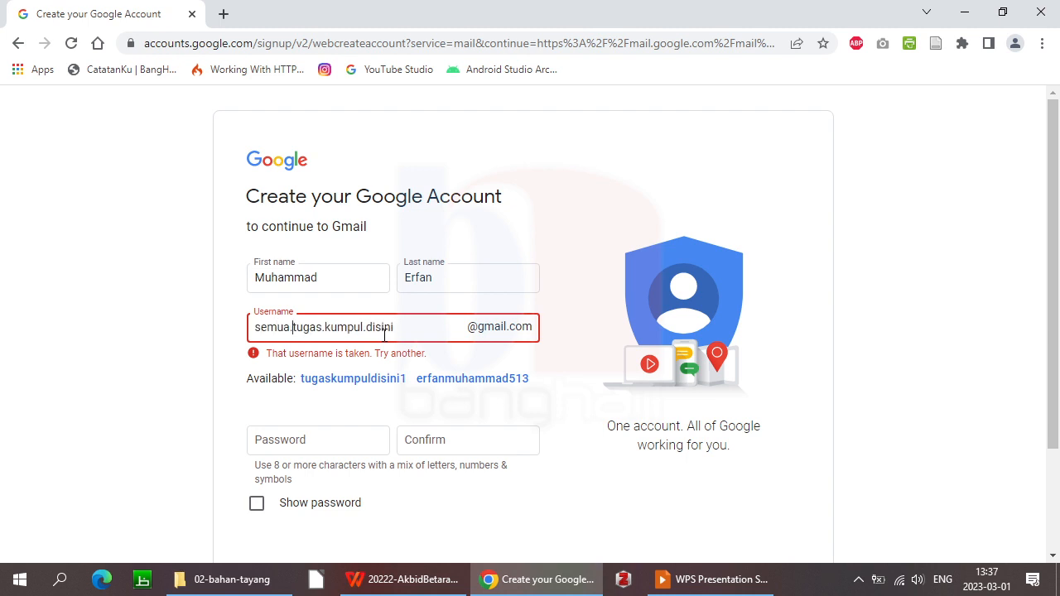
{"action": "left_click", "coordinate": [345, 418]}
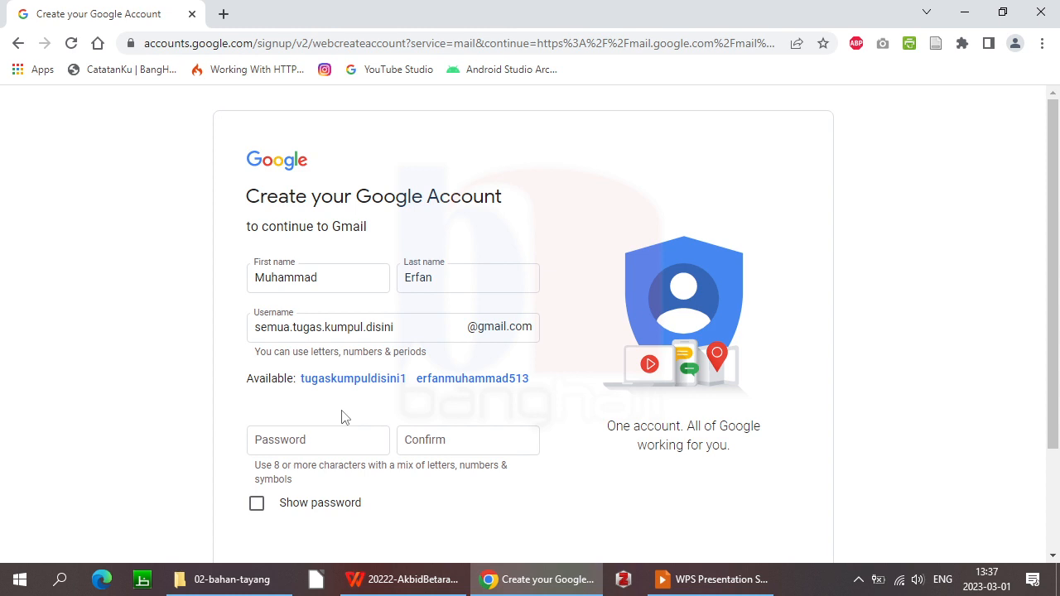
Enter and confirm the account password, then submit with Next
{"action": "left_click", "coordinate": [439, 328]}
{"action": "left_click", "coordinate": [286, 413]}
{"action": "left_click", "coordinate": [284, 437]}
{"action": "type", "text": "••••••"}
{"action": "key", "text": "BackSpace"}
{"action": "key", "text": "BackSpace"}
{"action": "key", "text": "BackSpace"}
{"action": "key", "text": "BackSpace"}
{"action": "key", "text": "BackSpace"}
{"action": "type", "text": "••••••••••••••"}
{"action": "key", "text": "Tab"}
{"action": "type", "text": "•••••••"}
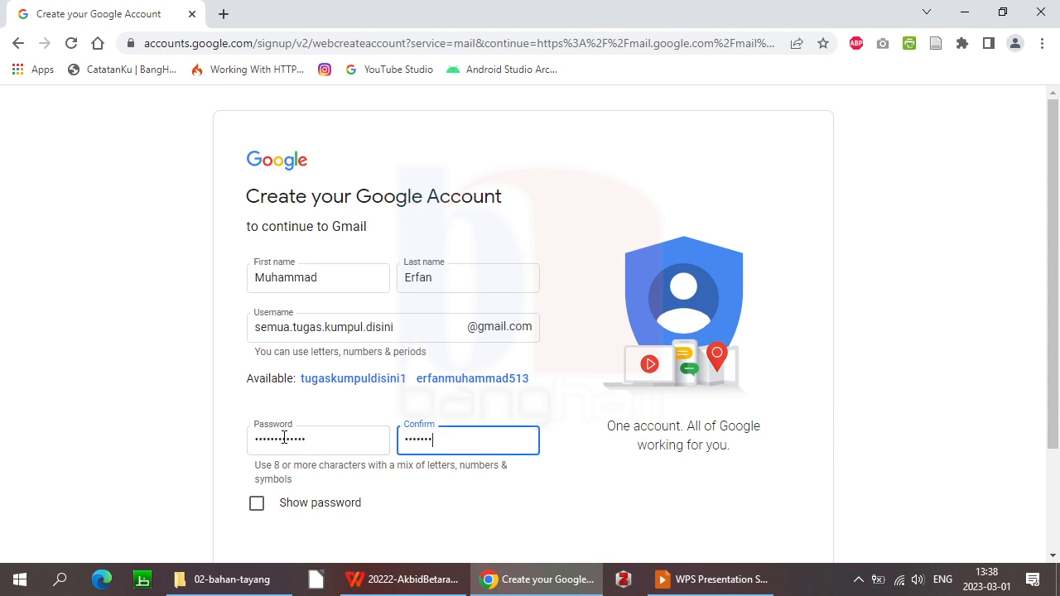
{"action": "type", "text": "••••••"}
{"action": "left_click_drag", "start_coordinate": [1056, 263], "coordinate": [1057, 387]}
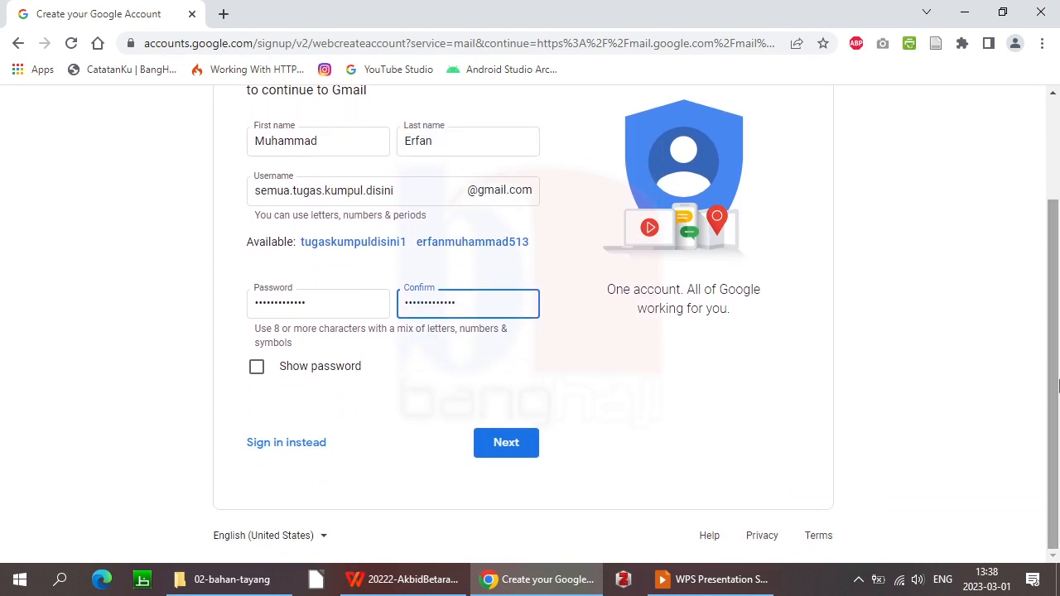
{"action": "left_click", "coordinate": [506, 456]}
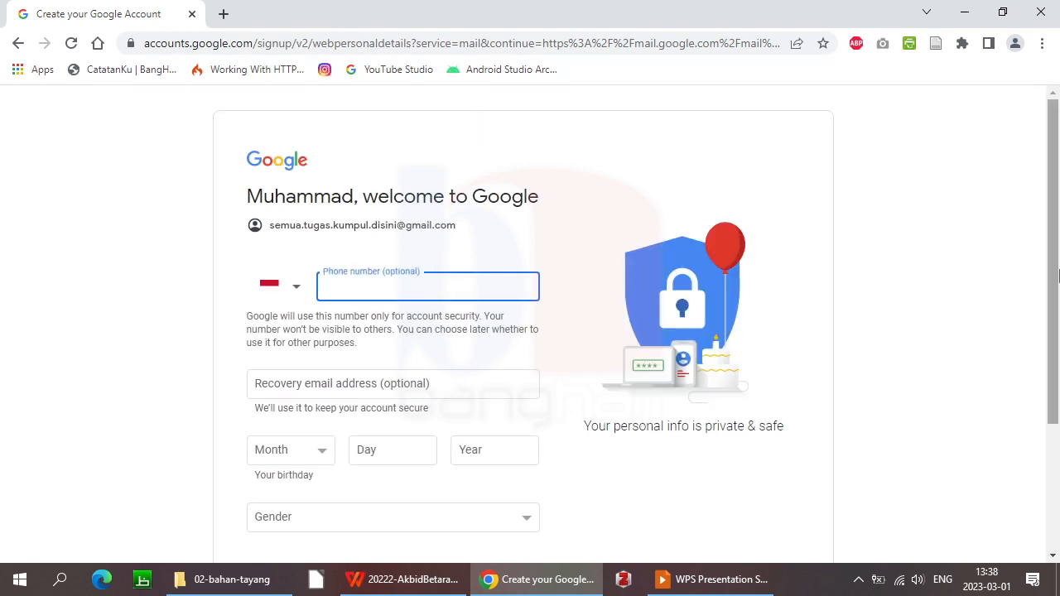
Type a backup address into the Recovery email address field
{"action": "left_click_drag", "start_coordinate": [1058, 275], "coordinate": [1058, 354]}
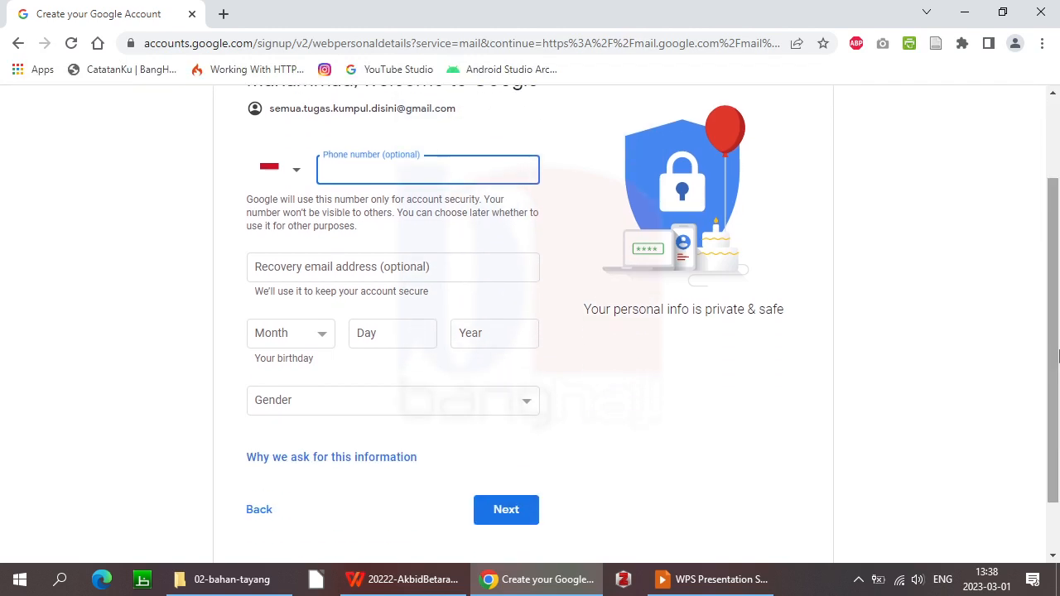
{"action": "left_click", "coordinate": [330, 267]}
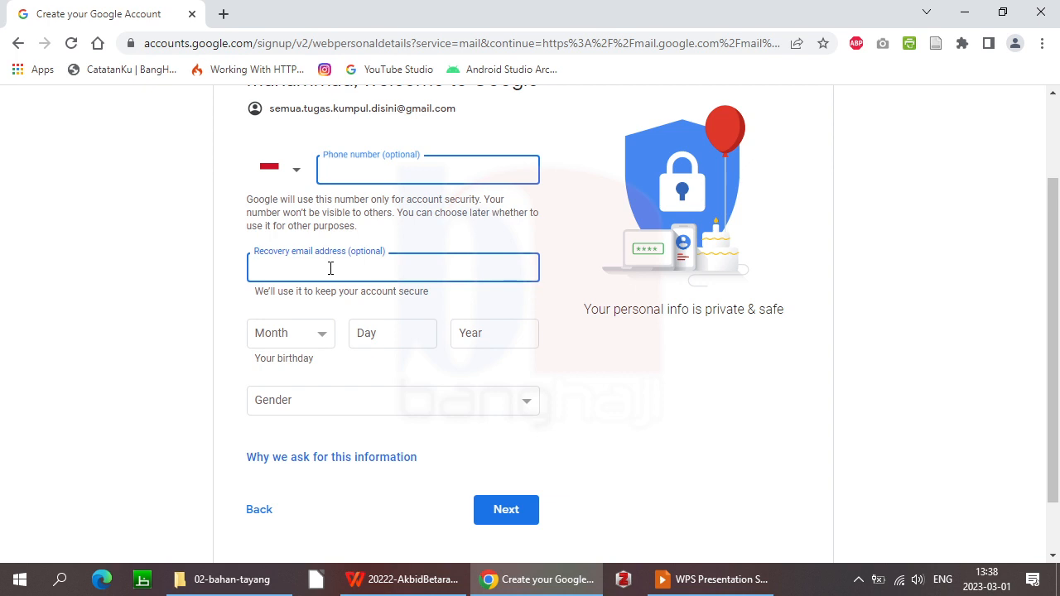
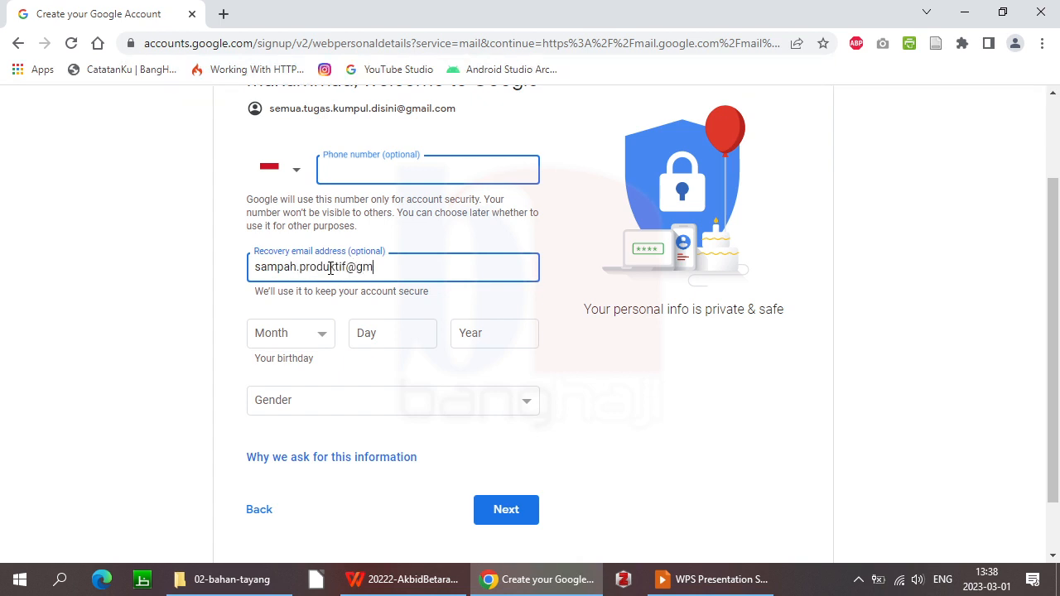
Enter birthday December 31, 2005, choose Male as gender, and submit
{"action": "left_click", "coordinate": [323, 335]}
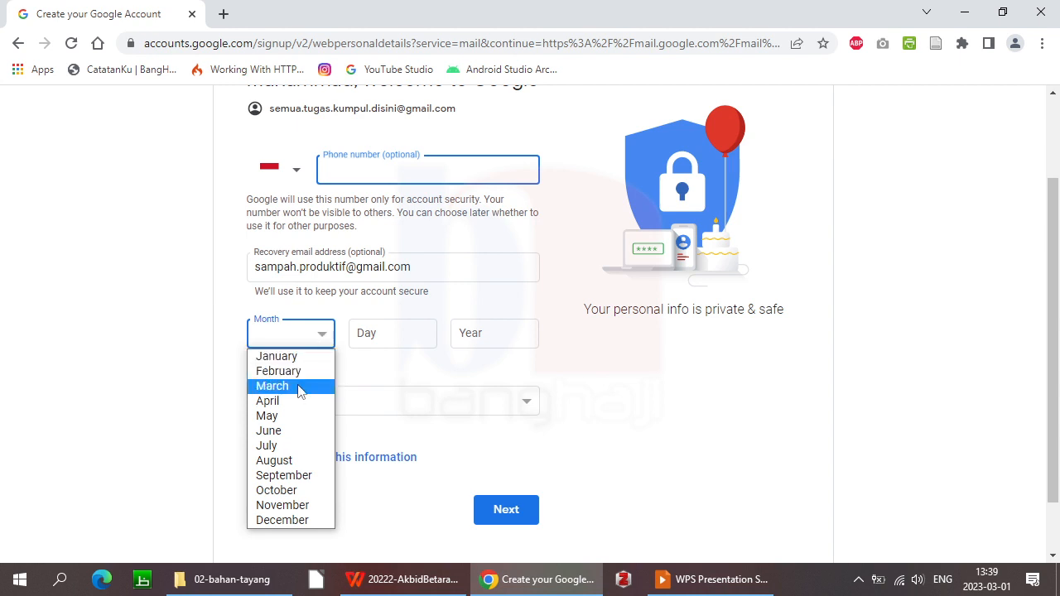
{"action": "left_click", "coordinate": [296, 519]}
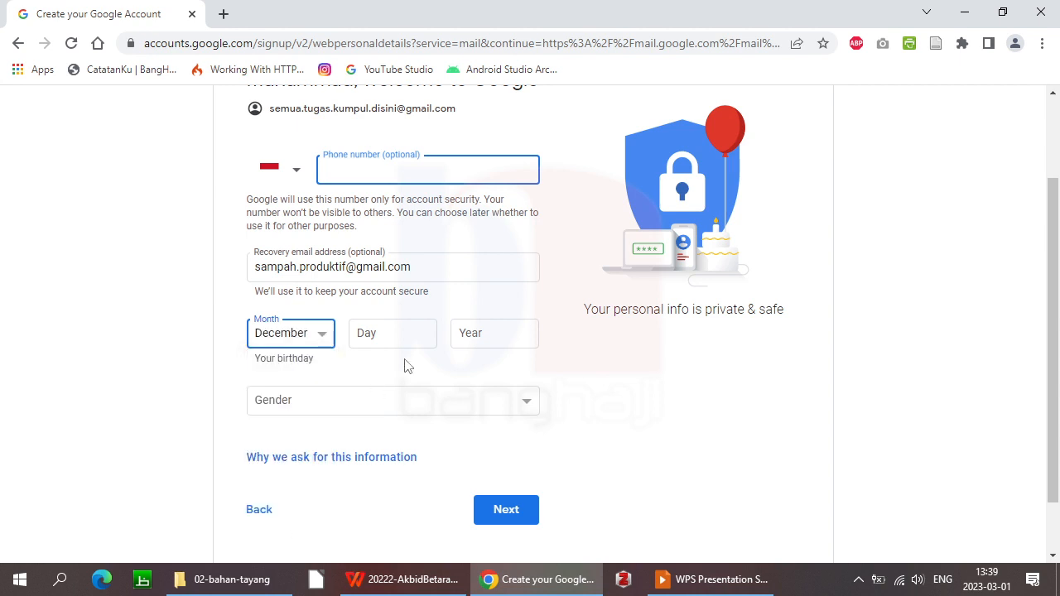
{"action": "left_click", "coordinate": [412, 333]}
{"action": "type", "text": "31"}
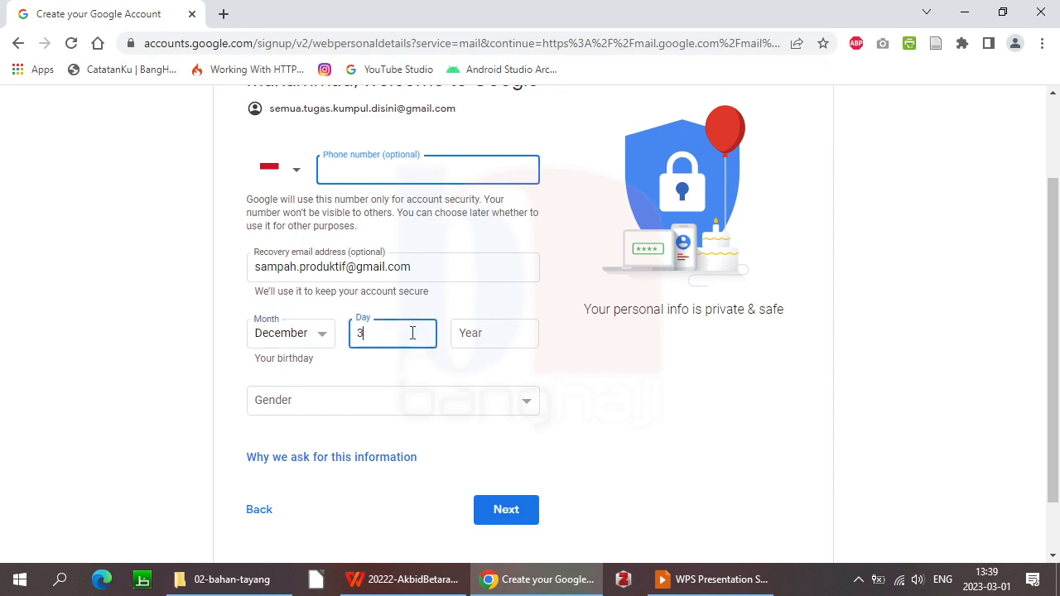
{"action": "left_click", "coordinate": [484, 333]}
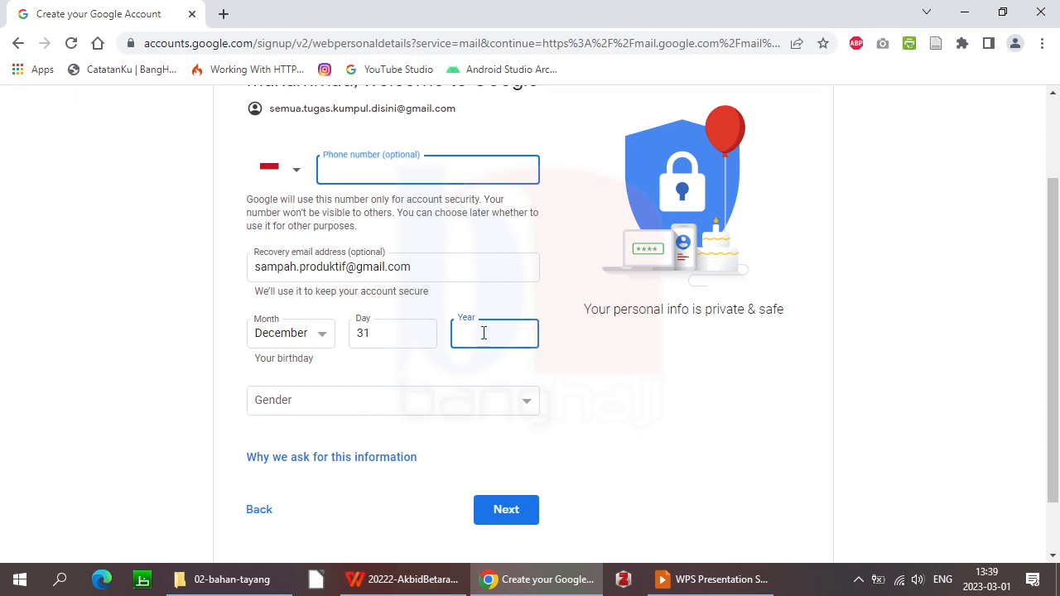
{"action": "type", "text": "2005"}
{"action": "left_click", "coordinate": [523, 401]}
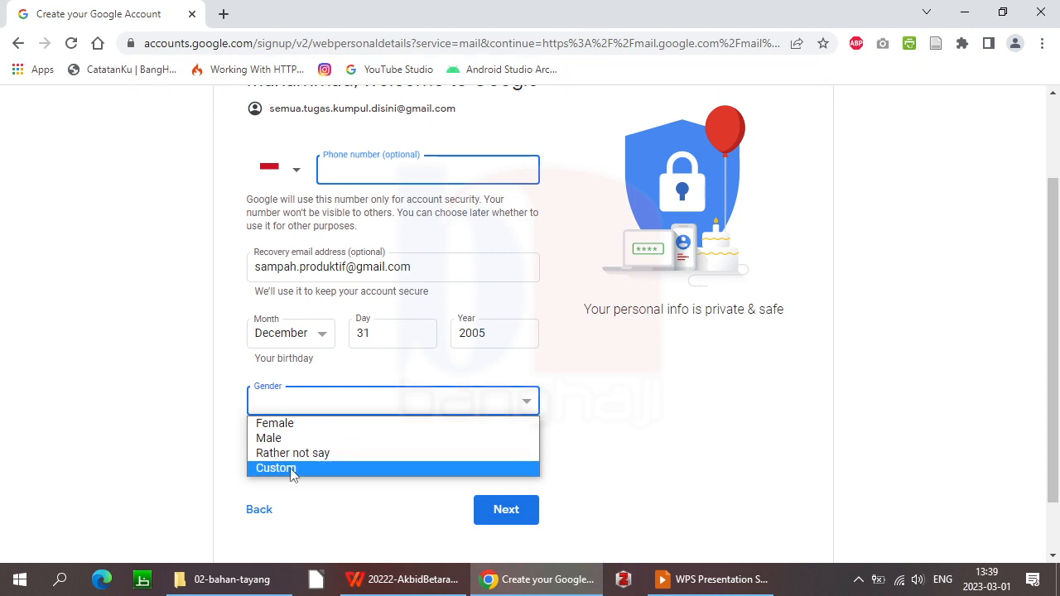
{"action": "left_click", "coordinate": [350, 438]}
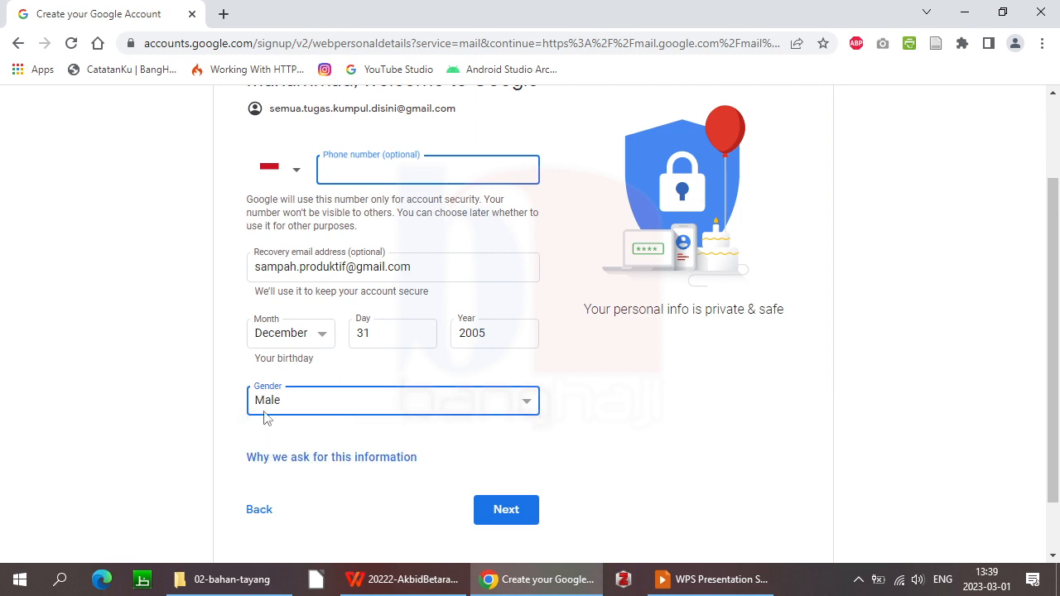
{"action": "left_click", "coordinate": [524, 515]}
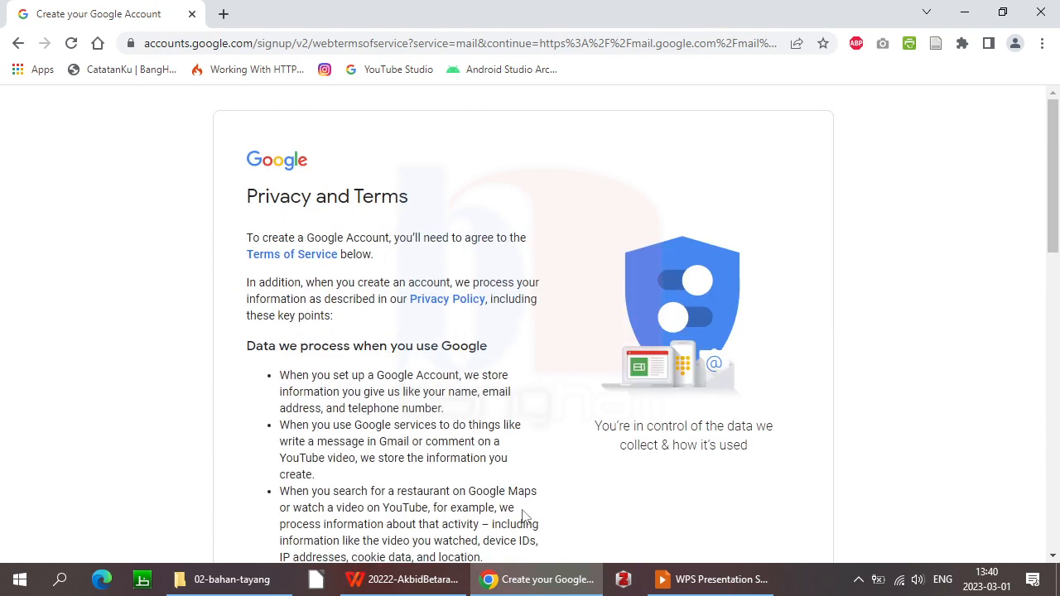
Scroll to the bottom of Privacy and Terms and click 'I agree'
{"action": "left_click_drag", "start_coordinate": [1051, 208], "coordinate": [1036, 163]}
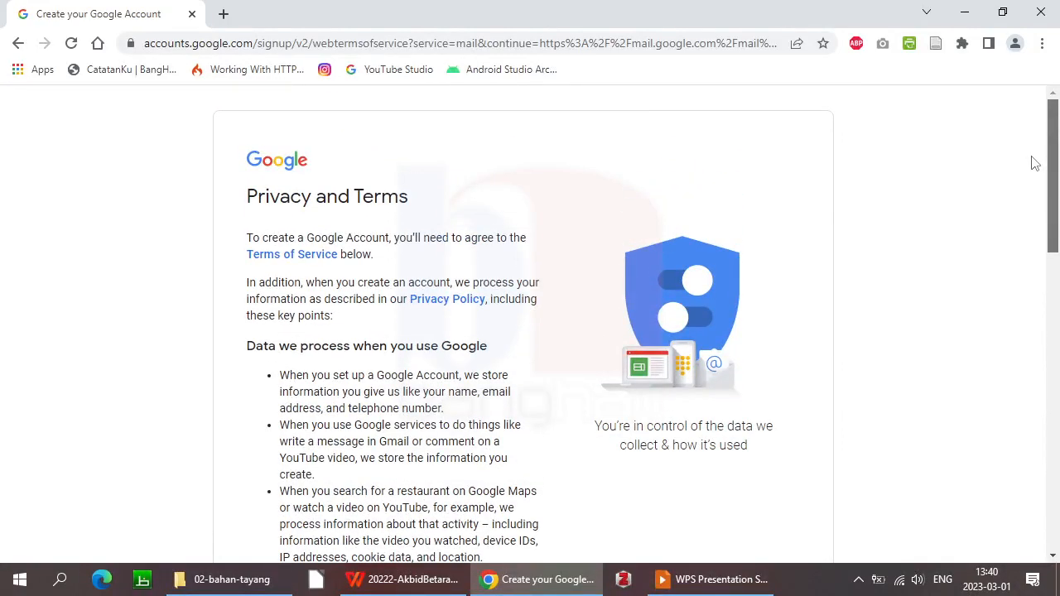
{"action": "left_click_drag", "start_coordinate": [1035, 163], "coordinate": [1050, 496]}
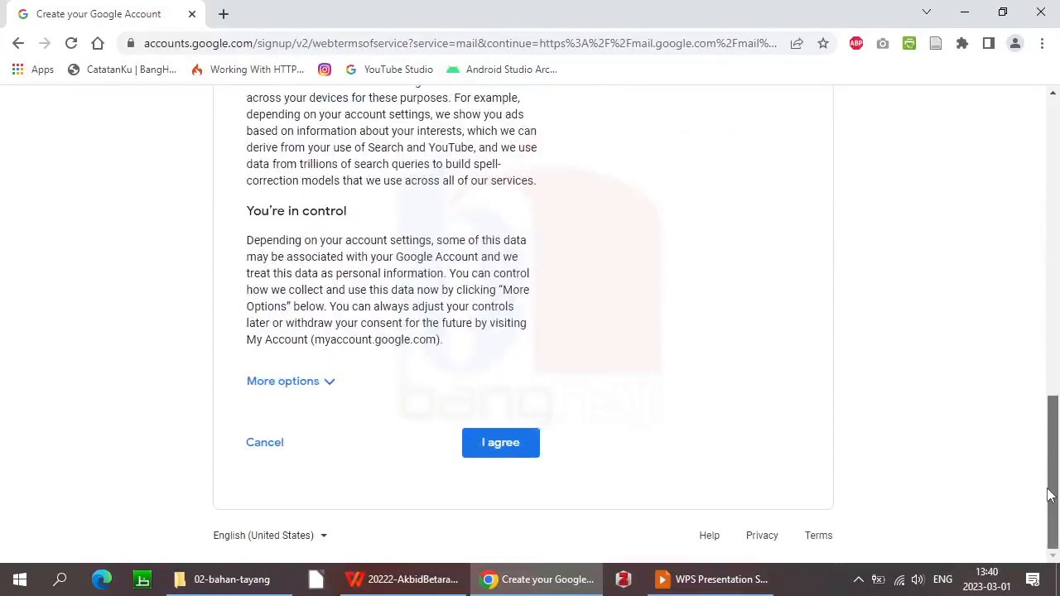
{"action": "left_click", "coordinate": [491, 444]}
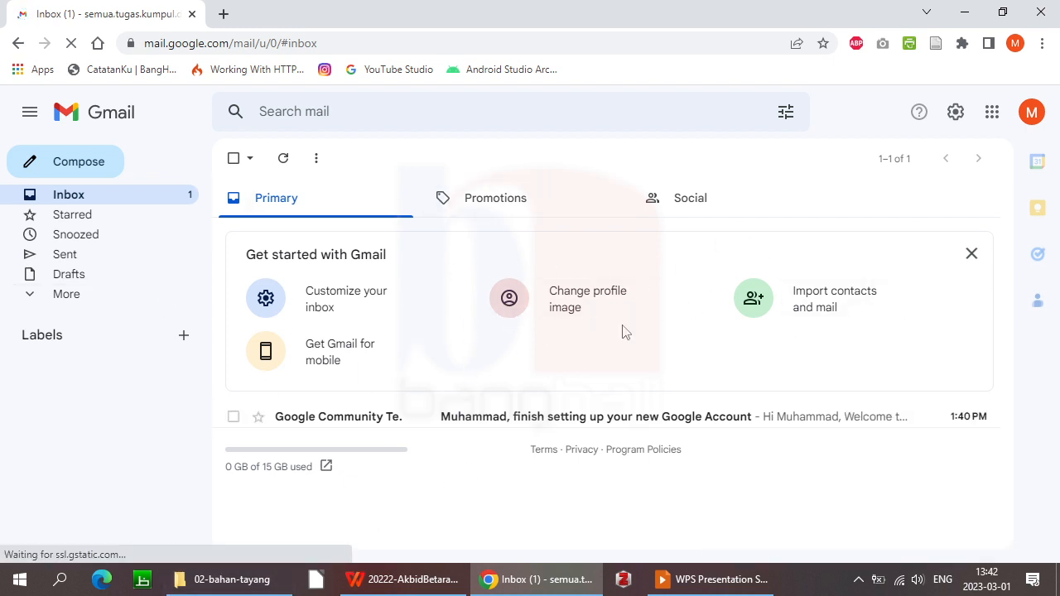
Close the 'Get started with Gmail' card in the inbox
{"action": "left_click", "coordinate": [972, 254]}
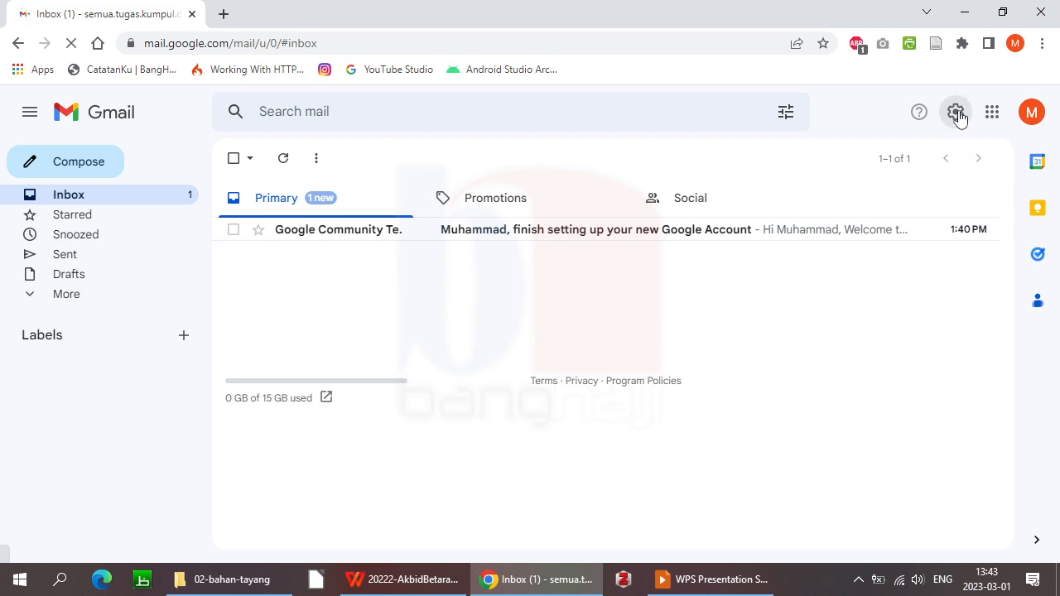
Set the inbox density to Compact in Quick settings and close the panel
{"action": "left_click", "coordinate": [958, 113]}
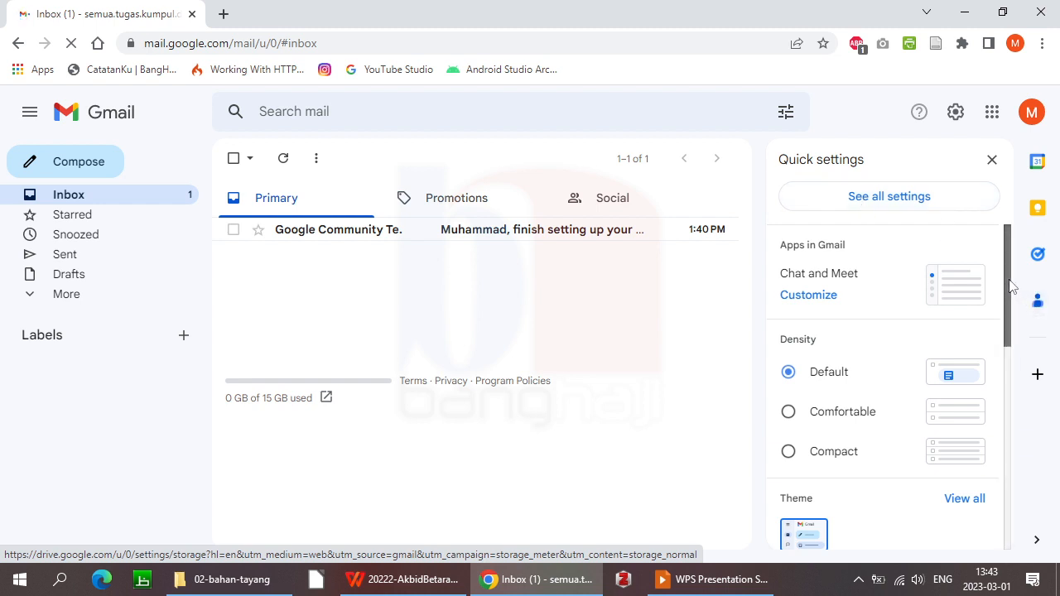
{"action": "left_click_drag", "start_coordinate": [1011, 286], "coordinate": [1009, 318]}
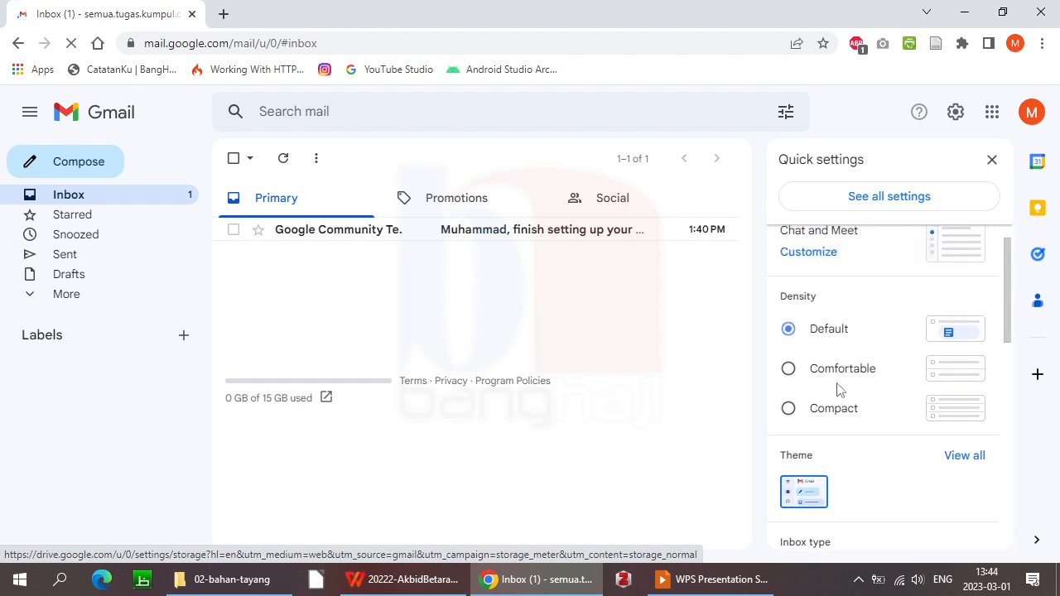
{"action": "left_click", "coordinate": [788, 410]}
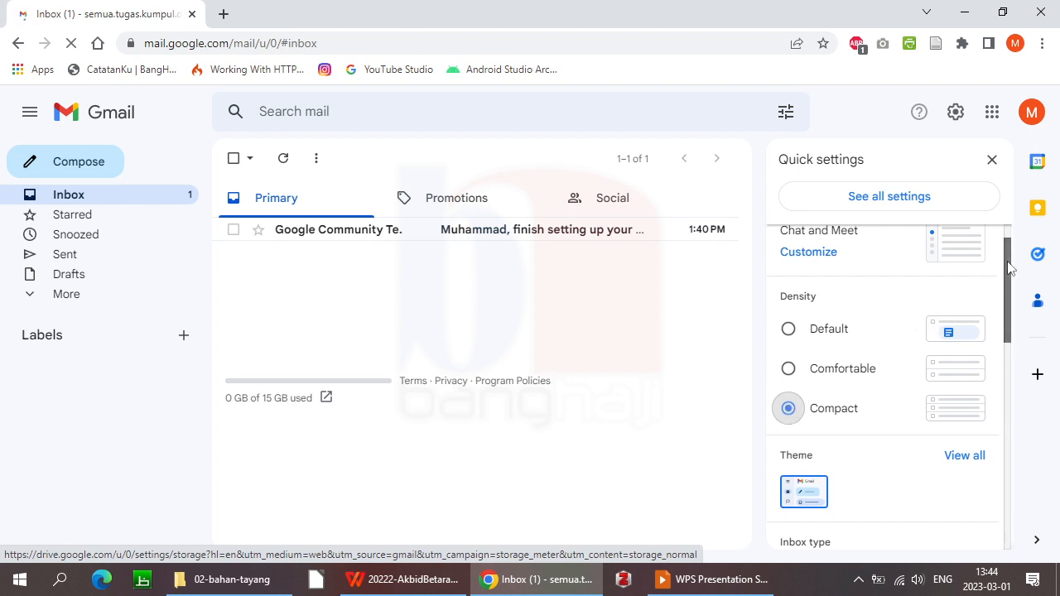
{"action": "left_click_drag", "start_coordinate": [1010, 266], "coordinate": [1013, 237]}
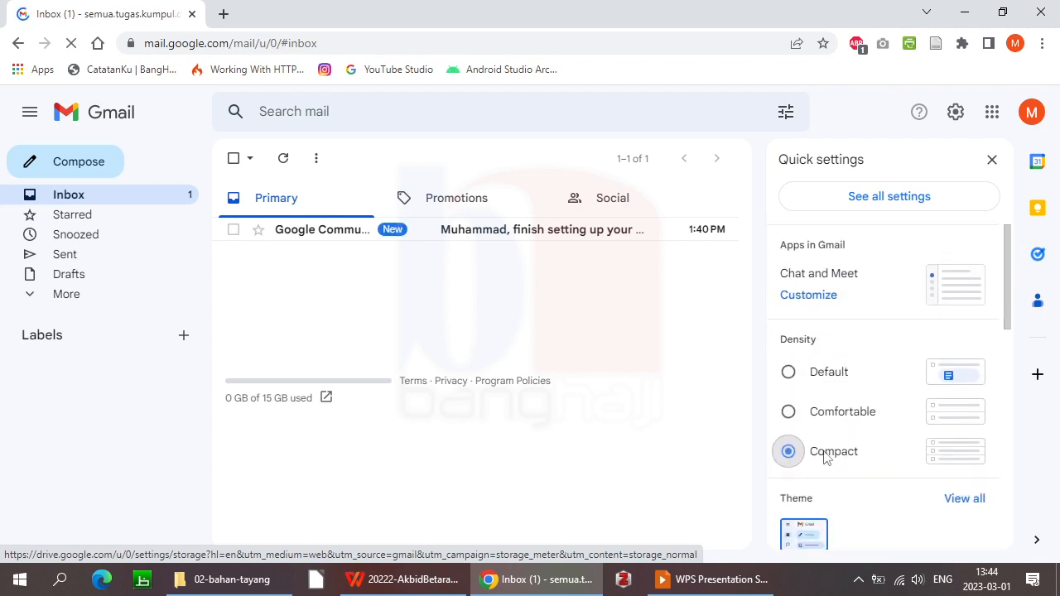
{"action": "left_click", "coordinate": [994, 161]}
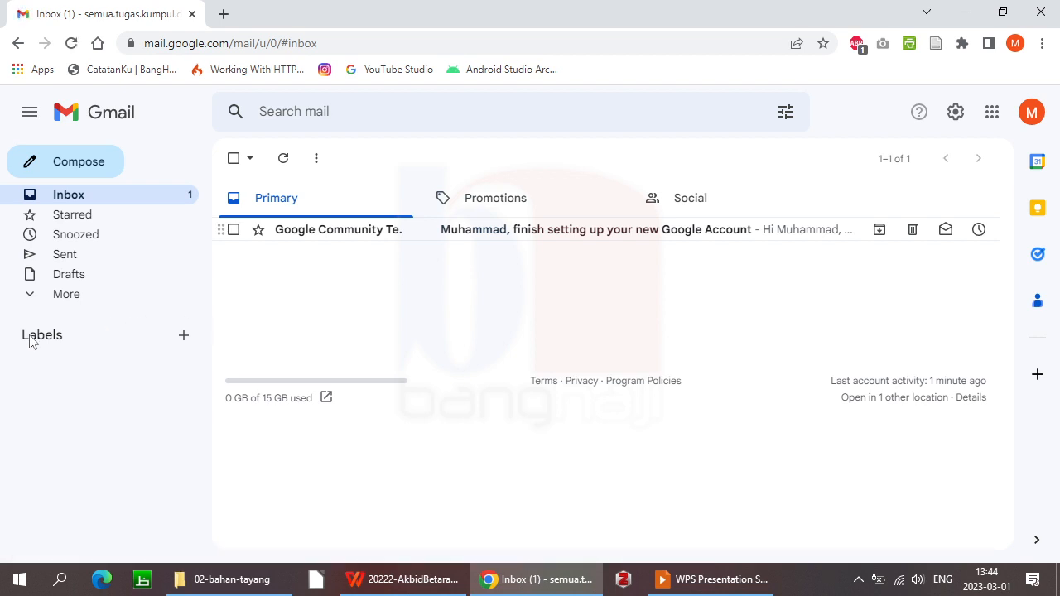
Open Settings > Labels from the sidebar's More list and hide the Starred system label
{"action": "left_click", "coordinate": [67, 295]}
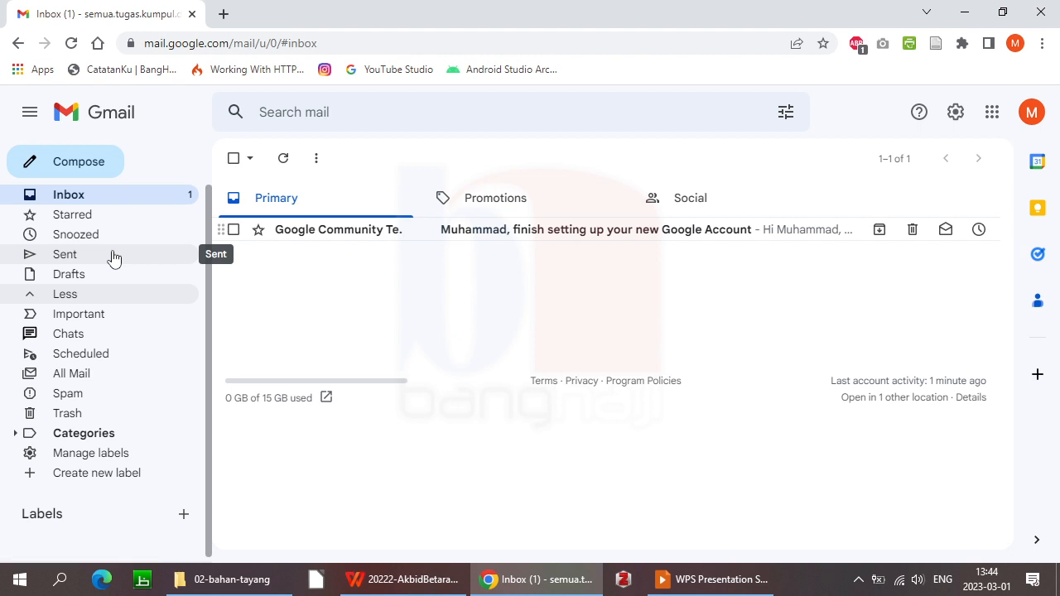
{"action": "left_click", "coordinate": [81, 461]}
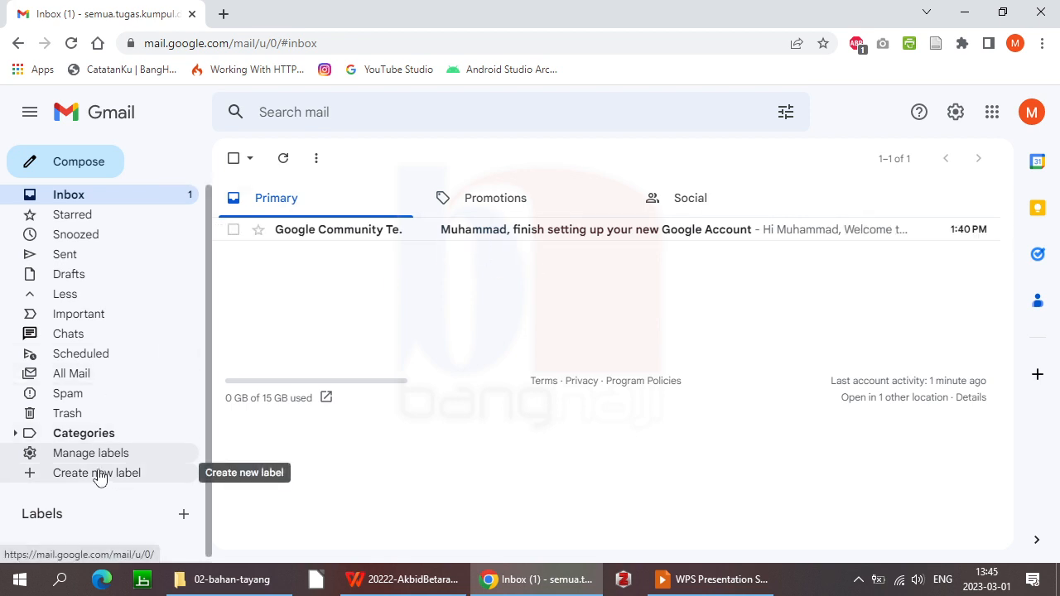
{"action": "left_click", "coordinate": [175, 325]}
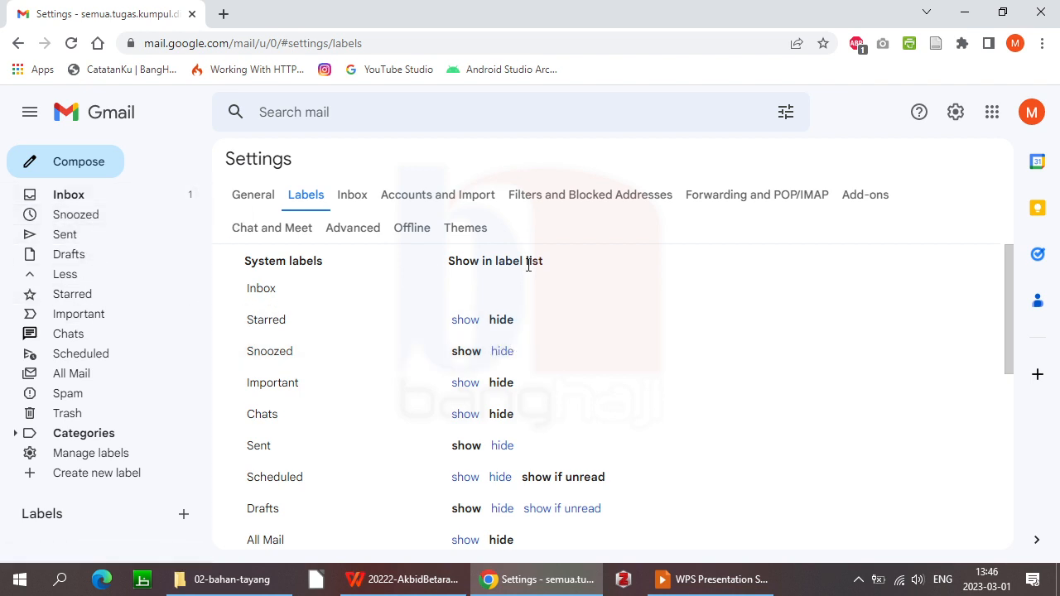
{"action": "left_click", "coordinate": [502, 353]}
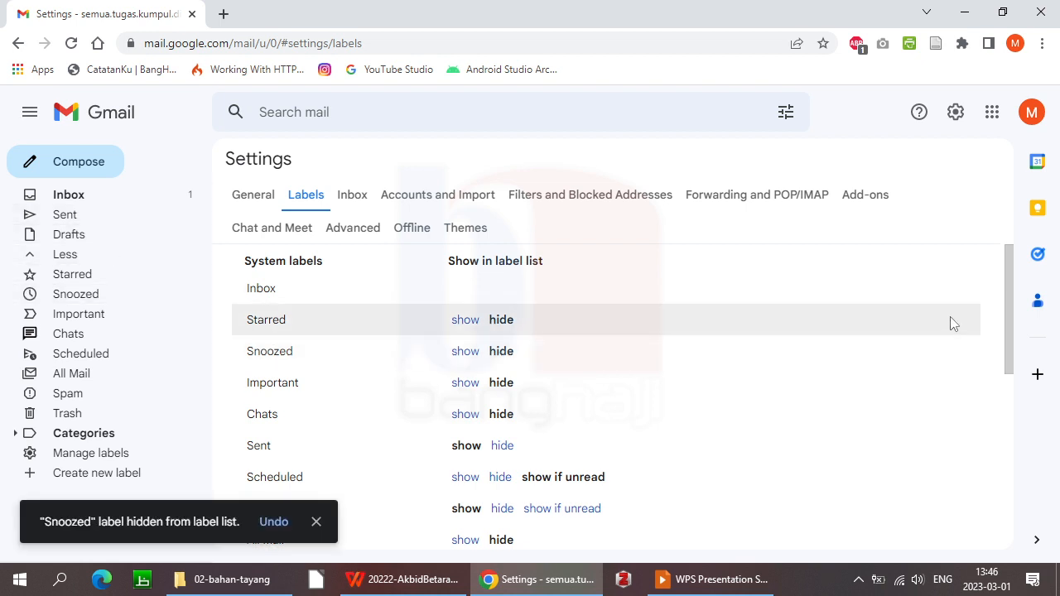
{"action": "scroll", "coordinate": [1007, 291], "scroll_direction": "down", "scroll_amount": 1}
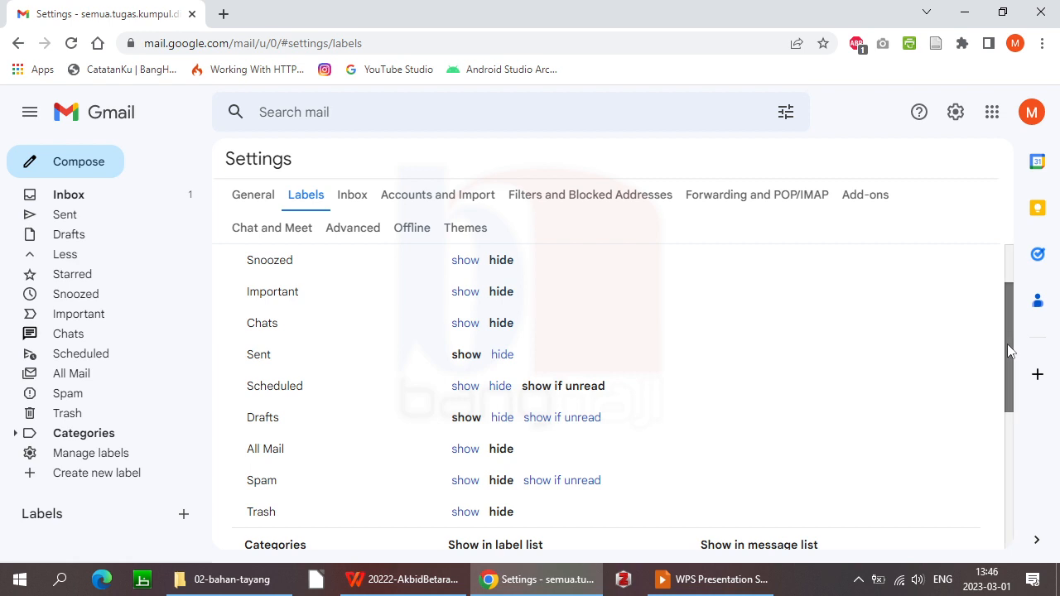
{"action": "left_click_drag", "start_coordinate": [1009, 346], "coordinate": [1007, 373]}
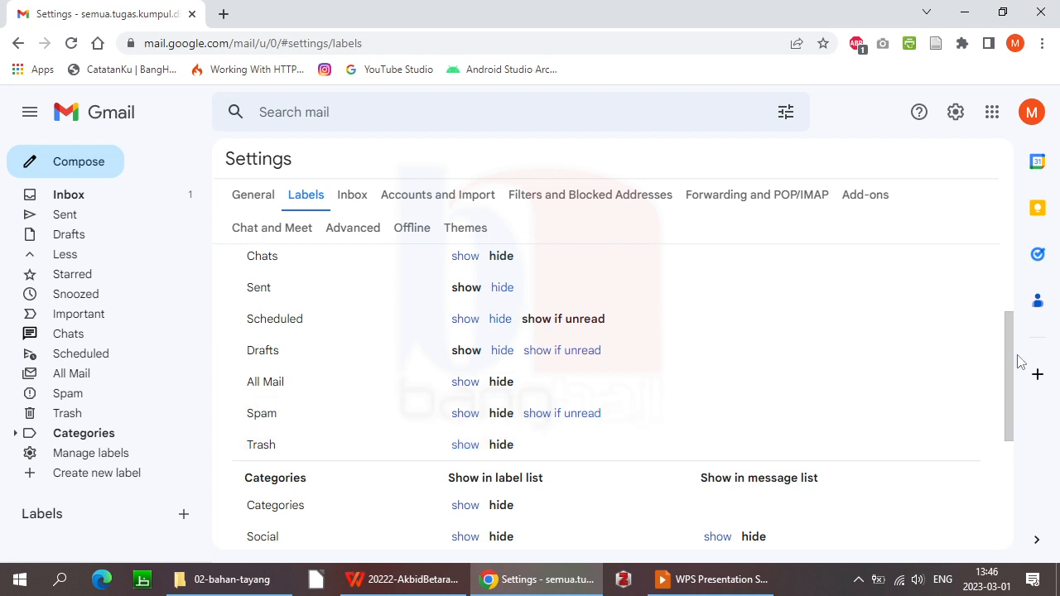
{"action": "left_click_drag", "start_coordinate": [1008, 357], "coordinate": [1011, 410]}
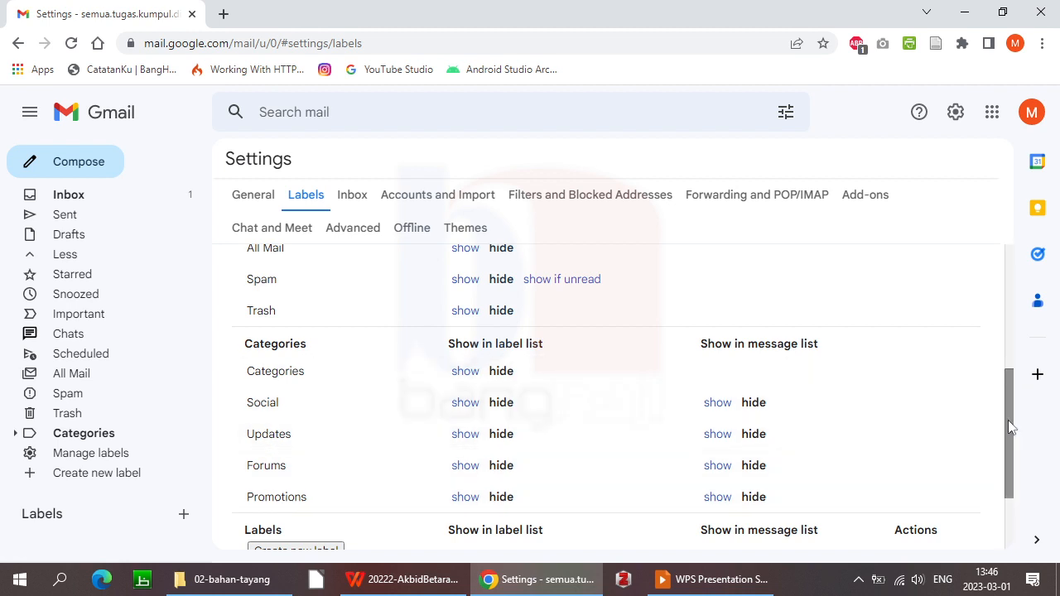
{"action": "scroll", "coordinate": [1008, 424], "scroll_direction": "down", "scroll_amount": 1}
{"action": "scroll", "coordinate": [1001, 336], "scroll_direction": "up", "scroll_amount": 4}
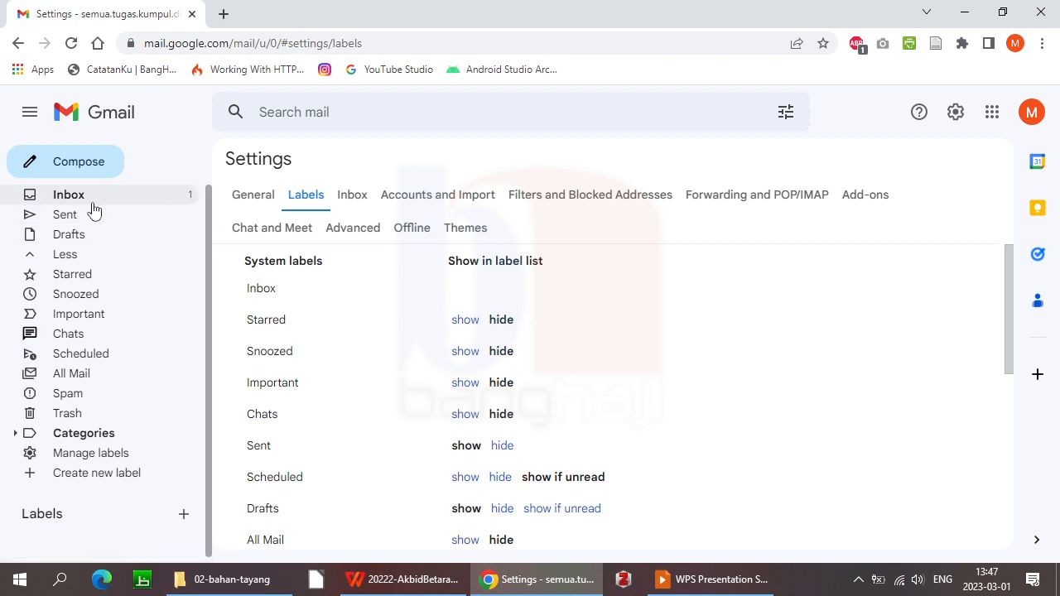
{"action": "left_click", "coordinate": [61, 257]}
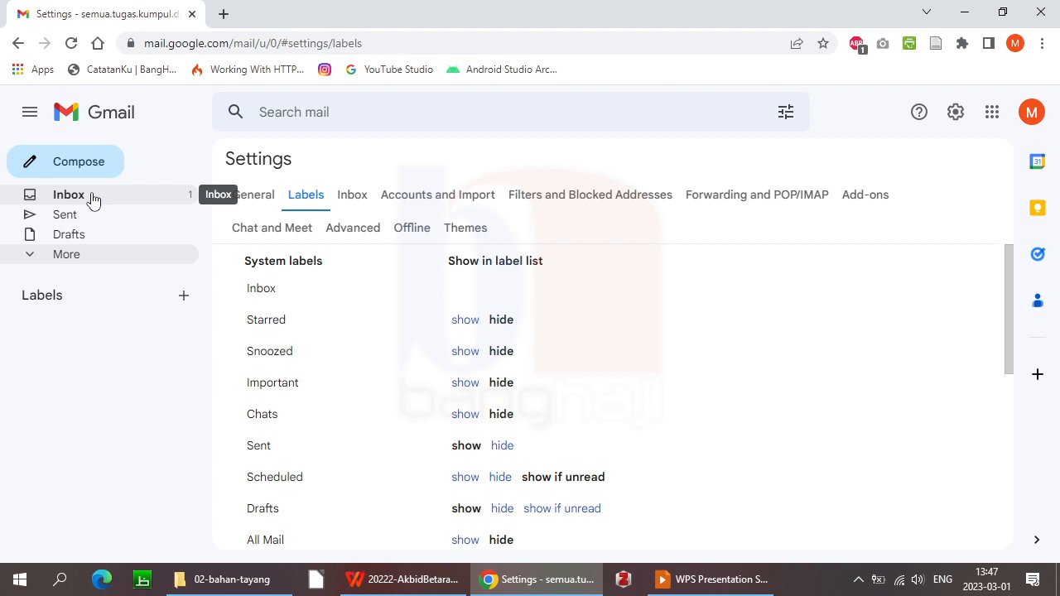
{"action": "left_click", "coordinate": [65, 256]}
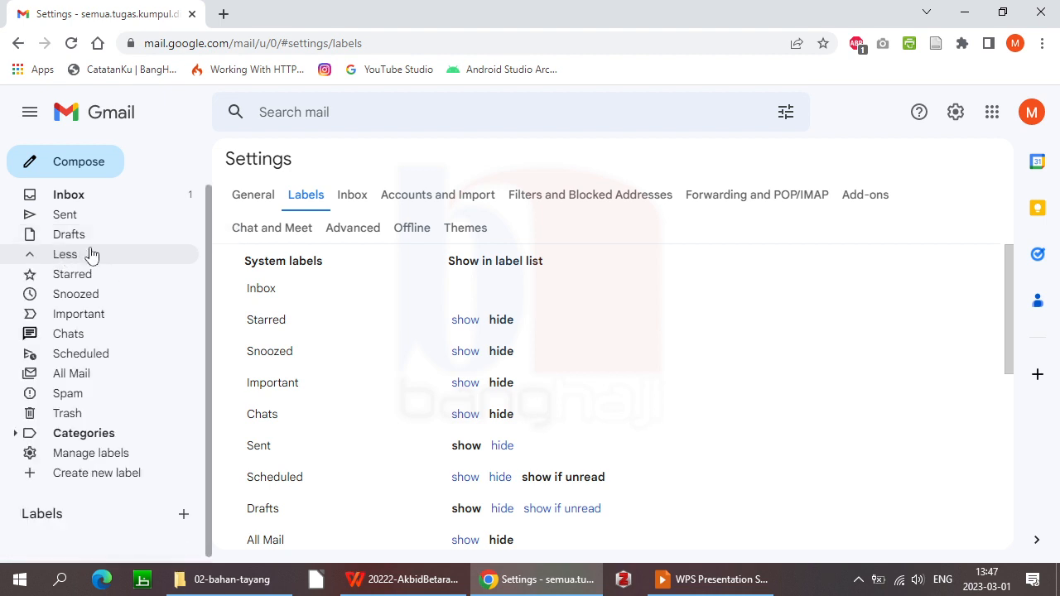
{"action": "left_click", "coordinate": [68, 258]}
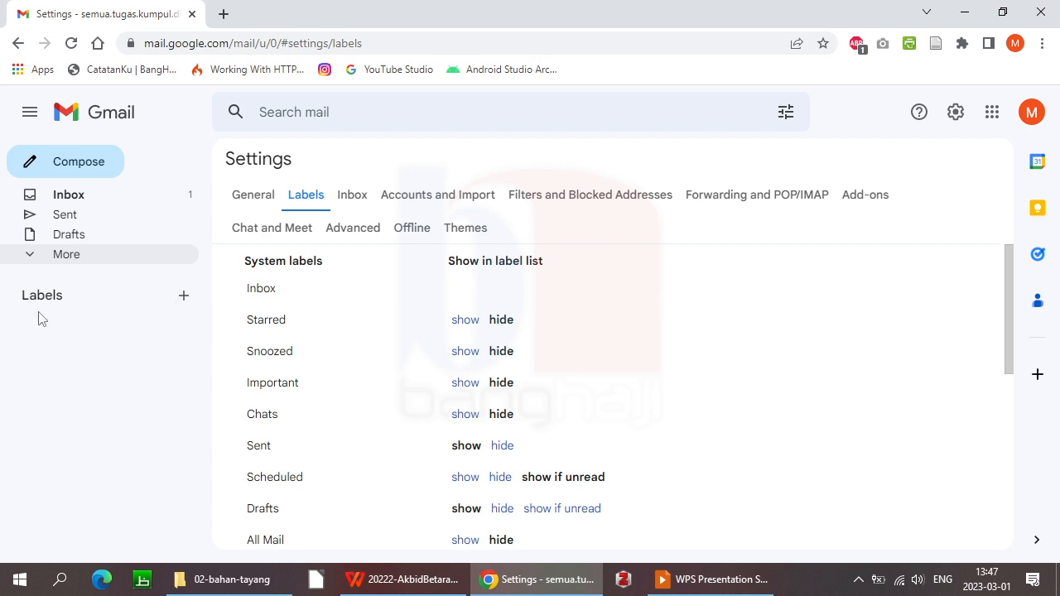
Start a new label named 20222-ATIKK, leaving Nest label under unset
{"action": "left_click", "coordinate": [184, 297]}
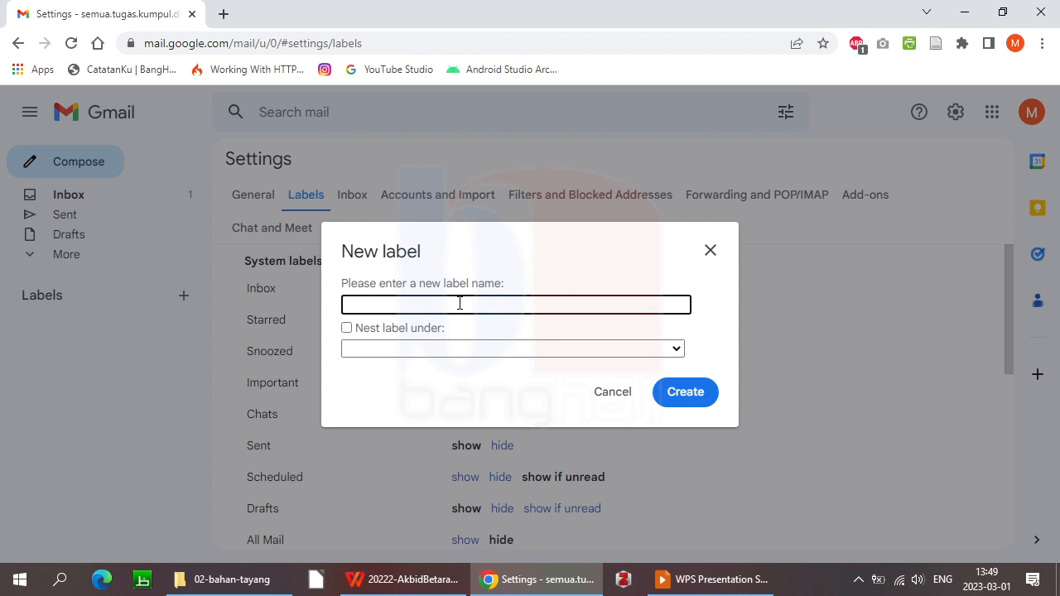
{"action": "type", "text": "20222"}
{"action": "type", "text": "-ATIKK"}
{"action": "left_click", "coordinate": [502, 352]}
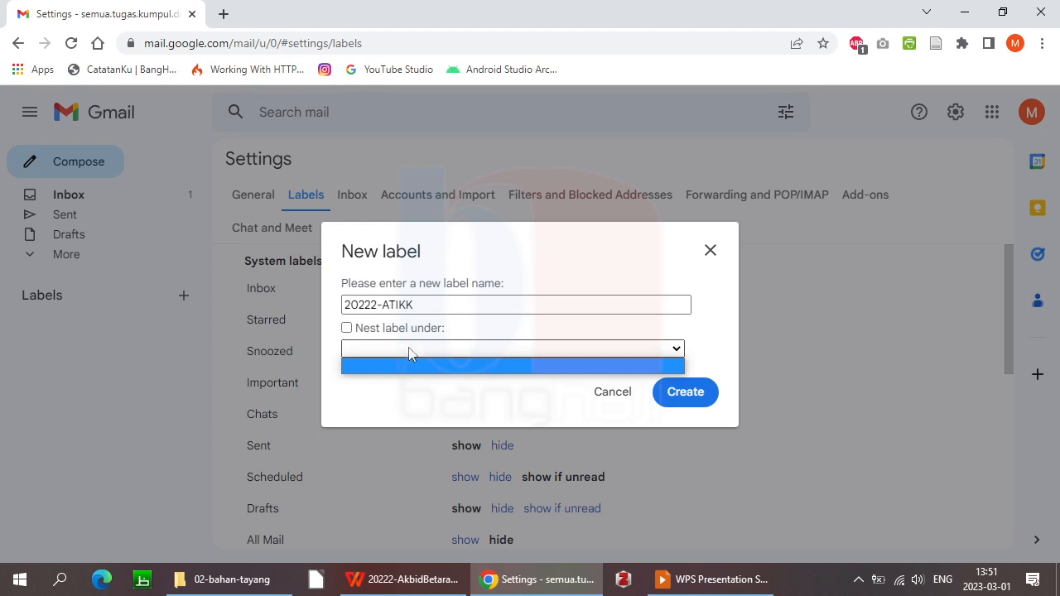
{"action": "left_click", "coordinate": [436, 406]}
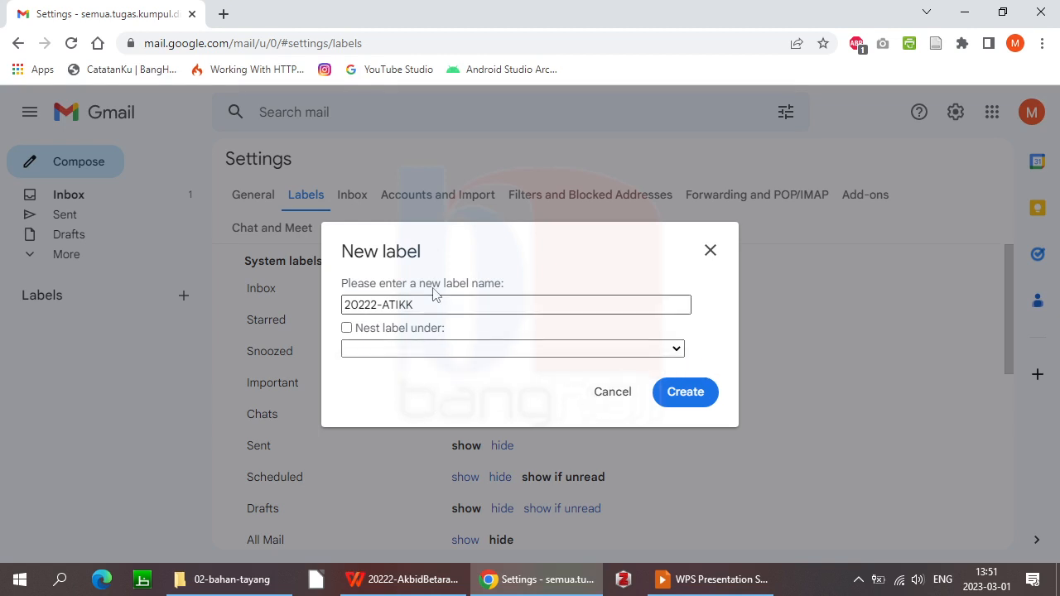
Trim the new label's name to 20222 and create it
{"action": "left_click", "coordinate": [414, 351]}
{"action": "left_click", "coordinate": [414, 356]}
{"action": "left_click", "coordinate": [378, 301]}
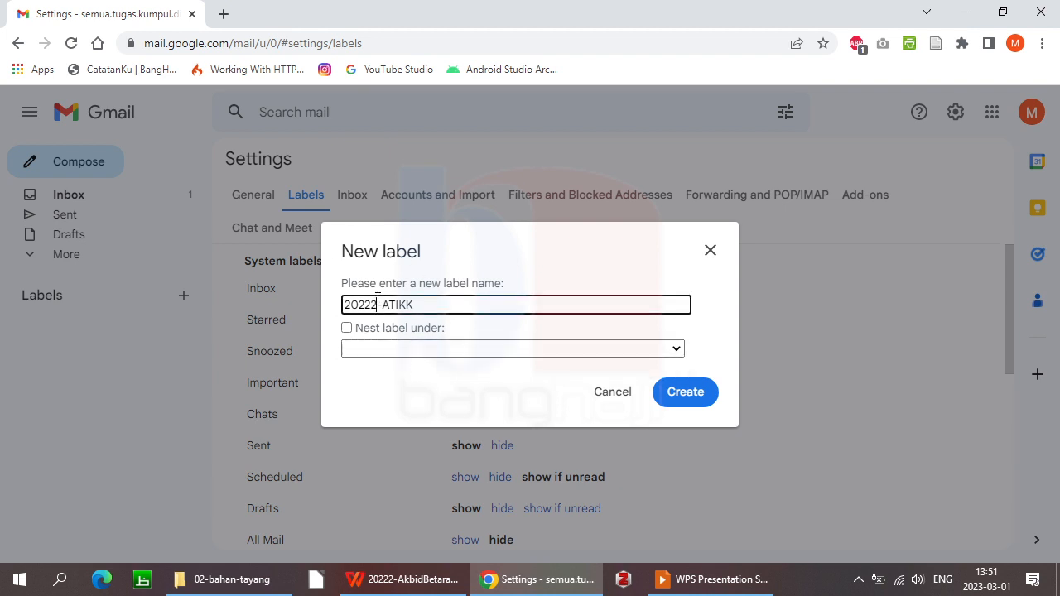
{"action": "key", "text": "BackSpace"}
{"action": "key", "text": "BackSpace"}
{"action": "key", "text": "BackSpace"}
{"action": "key", "text": "BackSpace"}
{"action": "key", "text": "BackSpace"}
{"action": "key", "text": "BackSpace"}
{"action": "left_click", "coordinate": [671, 398]}
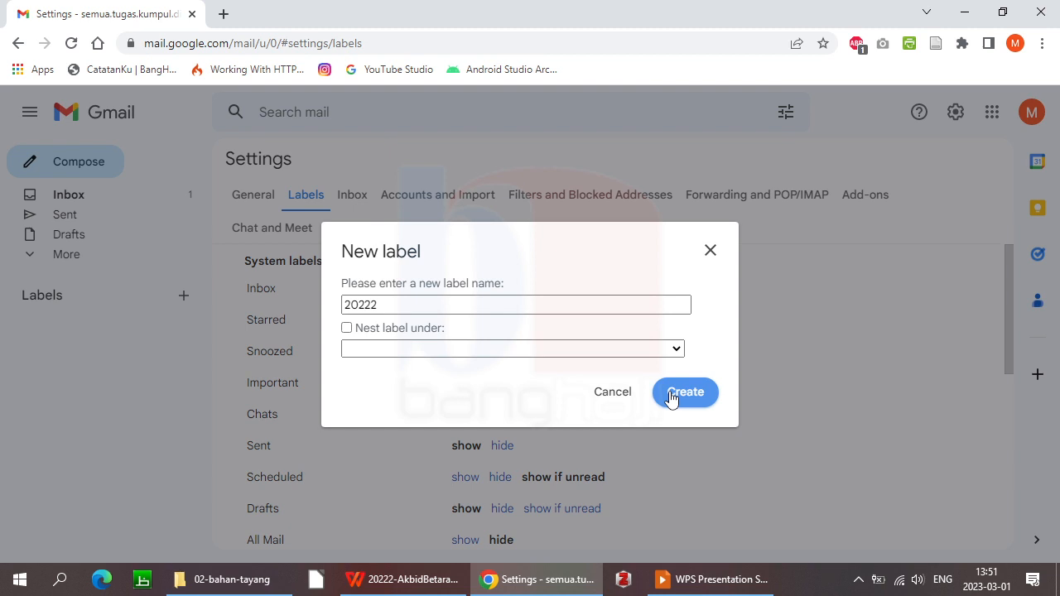
{"action": "left_click", "coordinate": [671, 395]}
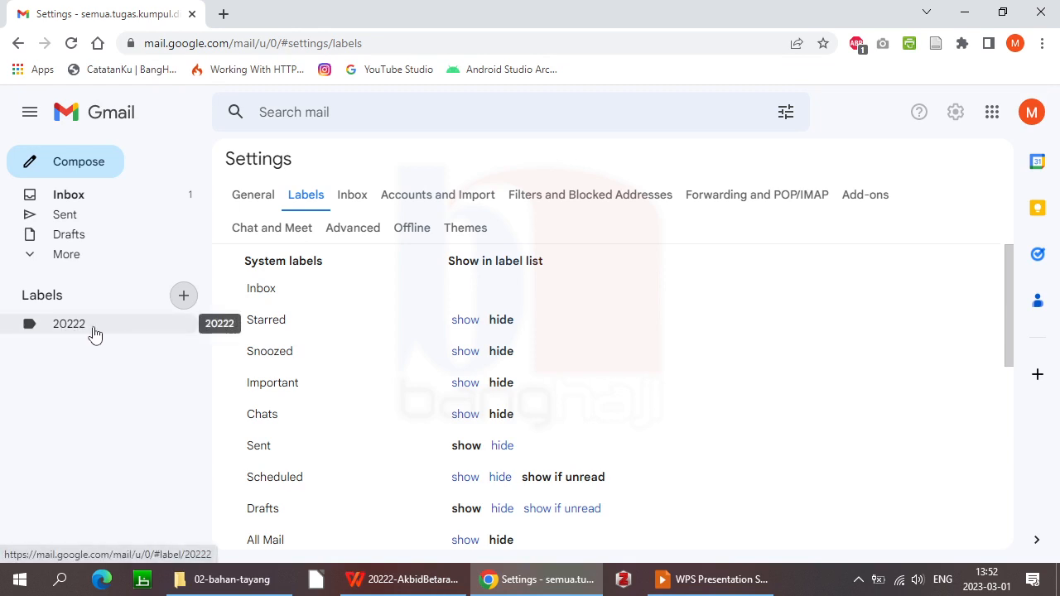
Create a label ATIKK nested under 20222
{"action": "left_click", "coordinate": [185, 299]}
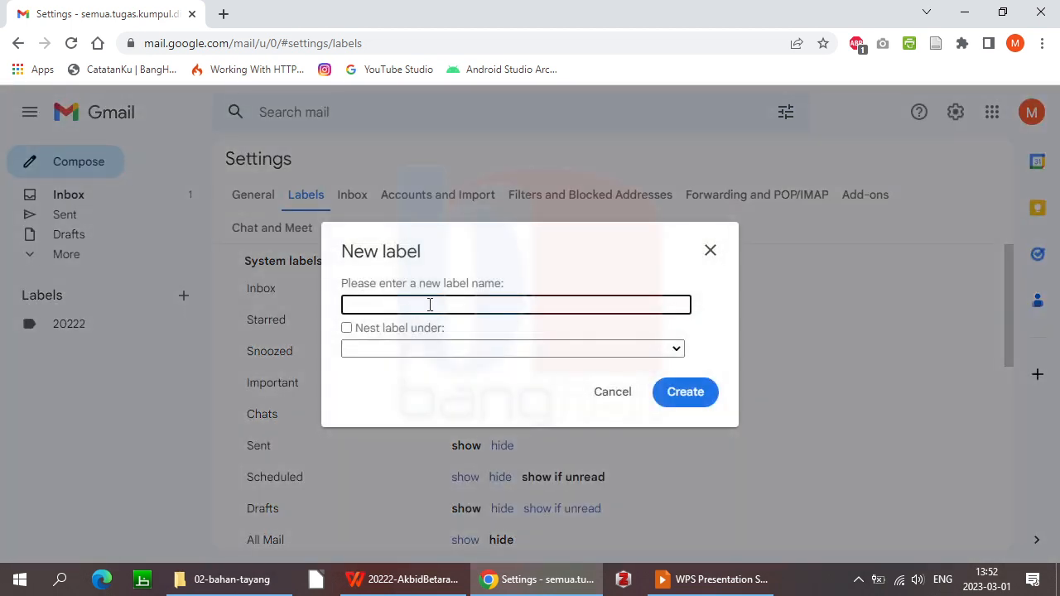
{"action": "type", "text": "ATIKK"}
{"action": "left_click", "coordinate": [476, 349]}
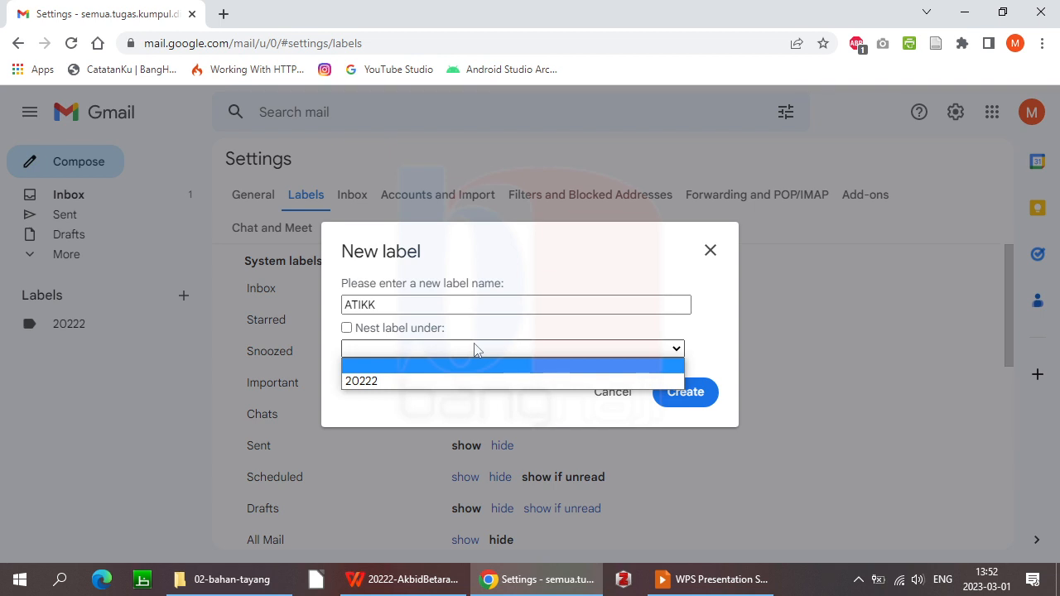
{"action": "left_click", "coordinate": [404, 381]}
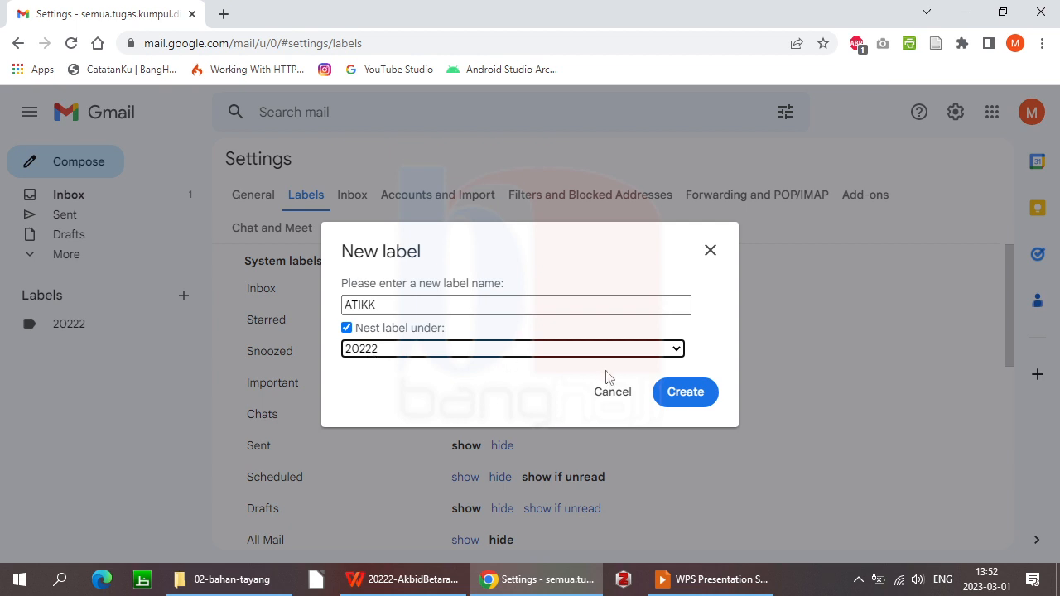
{"action": "left_click", "coordinate": [683, 391]}
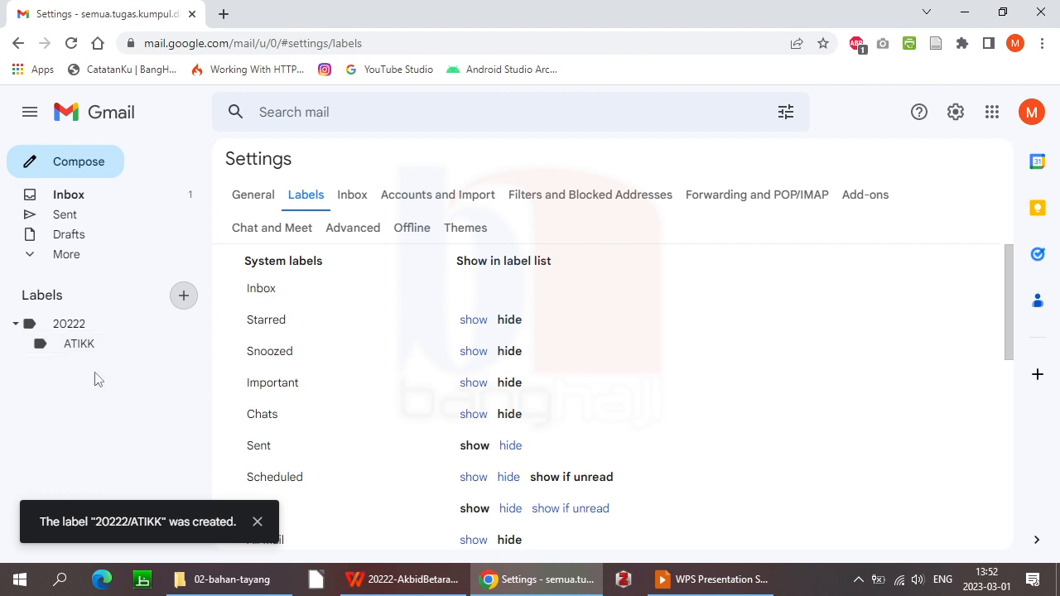
Create a label MetPen nested under 20222
{"action": "left_click", "coordinate": [184, 296]}
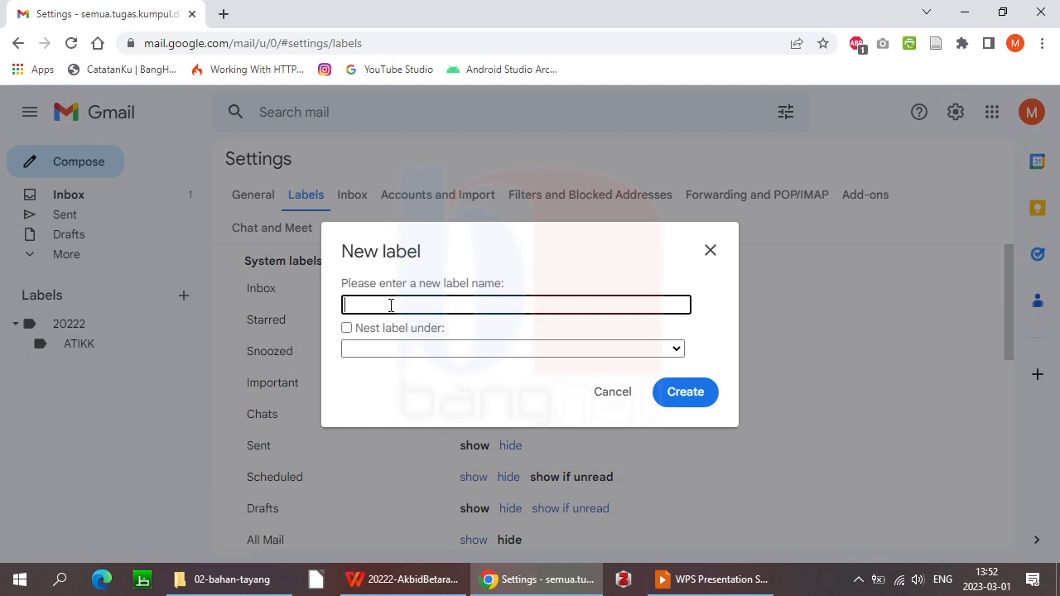
{"action": "type", "text": "MetPen"}
{"action": "left_click", "coordinate": [593, 349]}
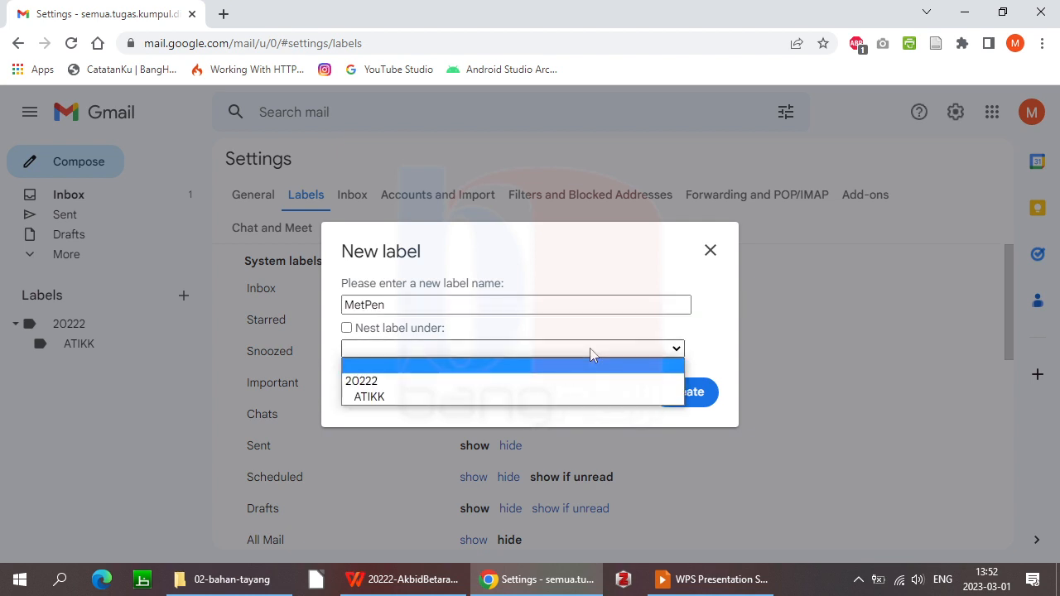
{"action": "left_click", "coordinate": [370, 383]}
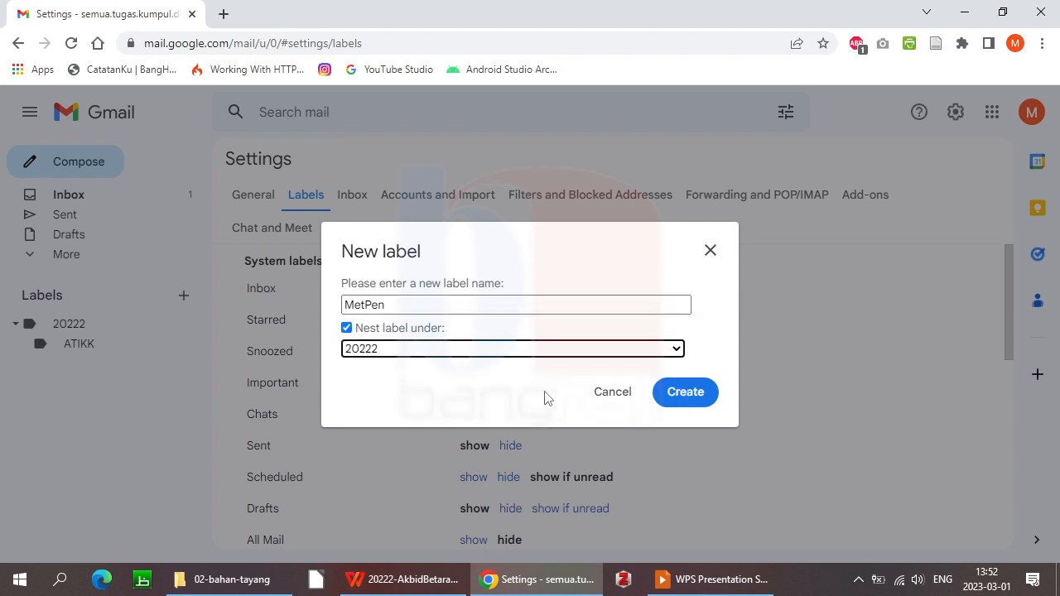
{"action": "left_click", "coordinate": [686, 393]}
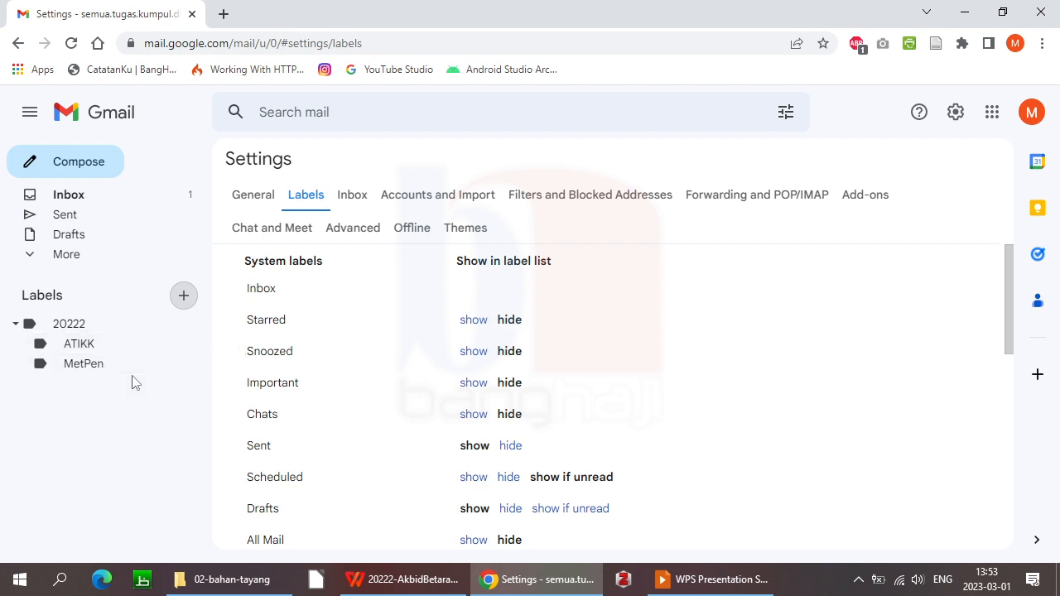
Return to the inbox and tick the Google Community Team welcome email
{"action": "left_click", "coordinate": [70, 193]}
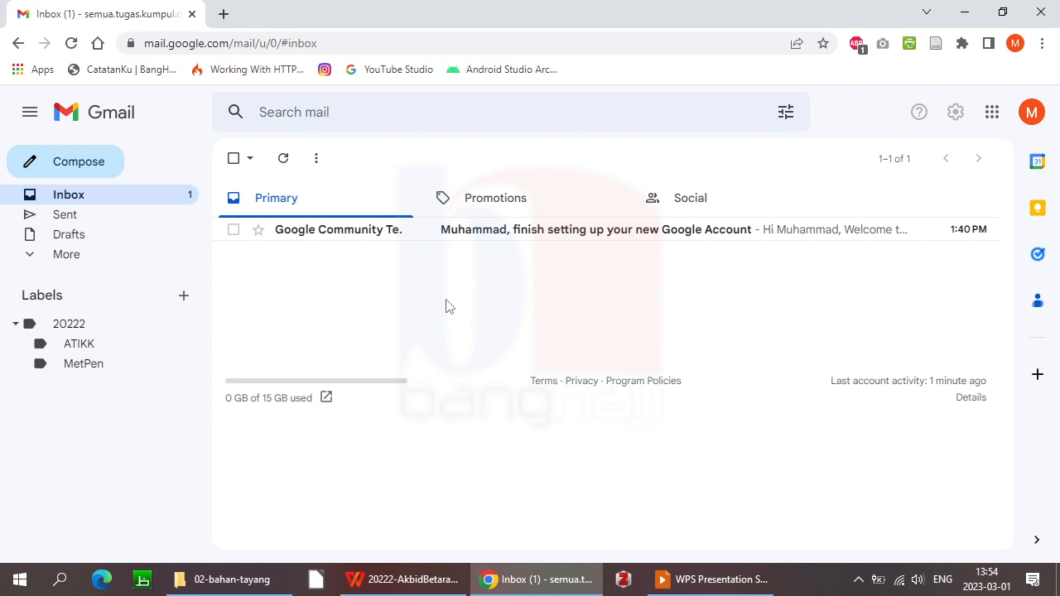
{"action": "left_click", "coordinate": [234, 231]}
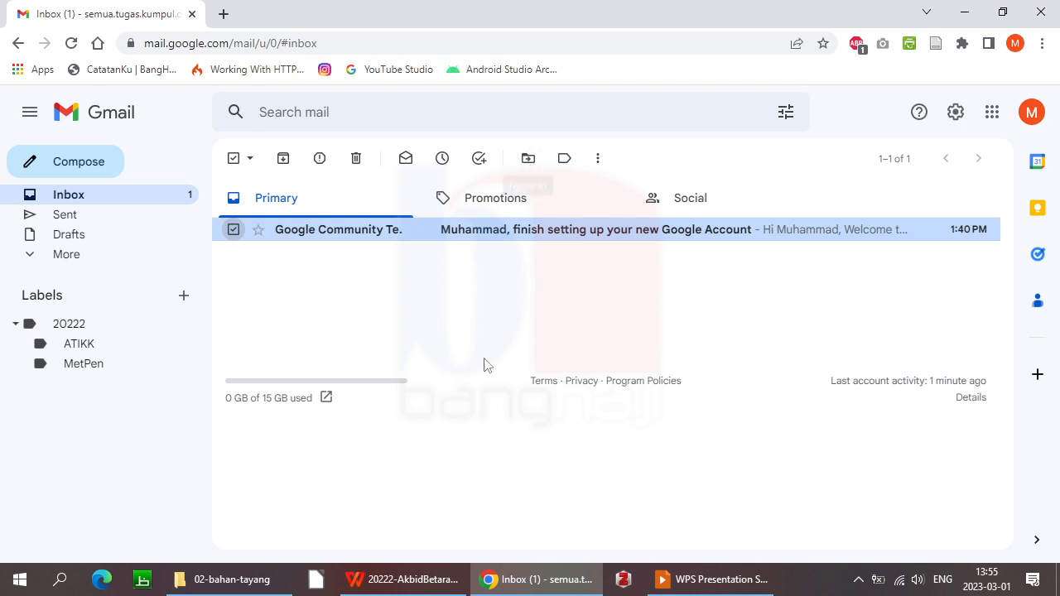
Move the welcome email to the 20222/ATIKK label
{"action": "left_click", "coordinate": [529, 159]}
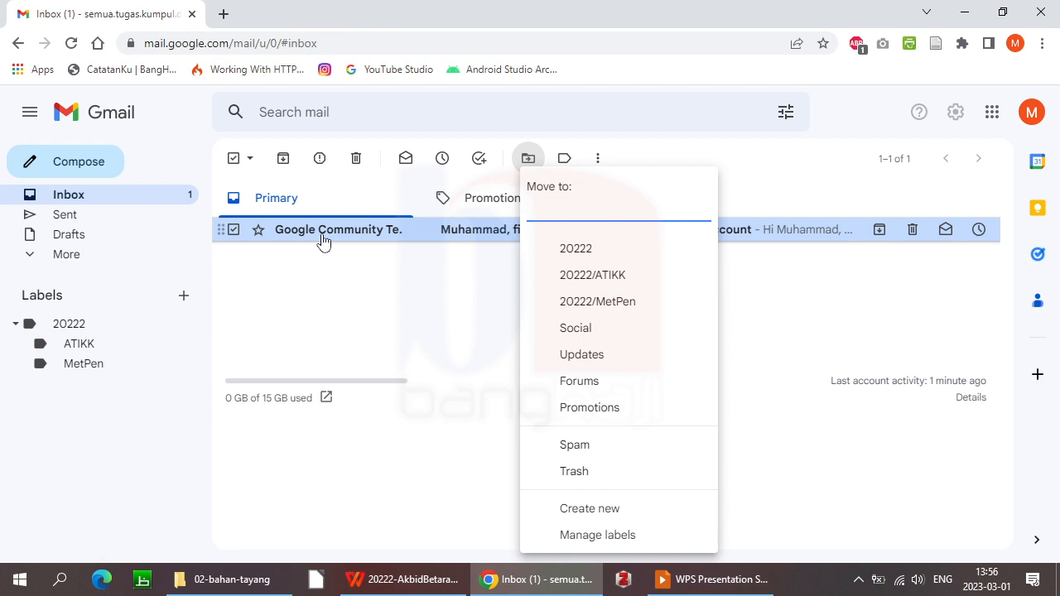
{"action": "left_click", "coordinate": [604, 282]}
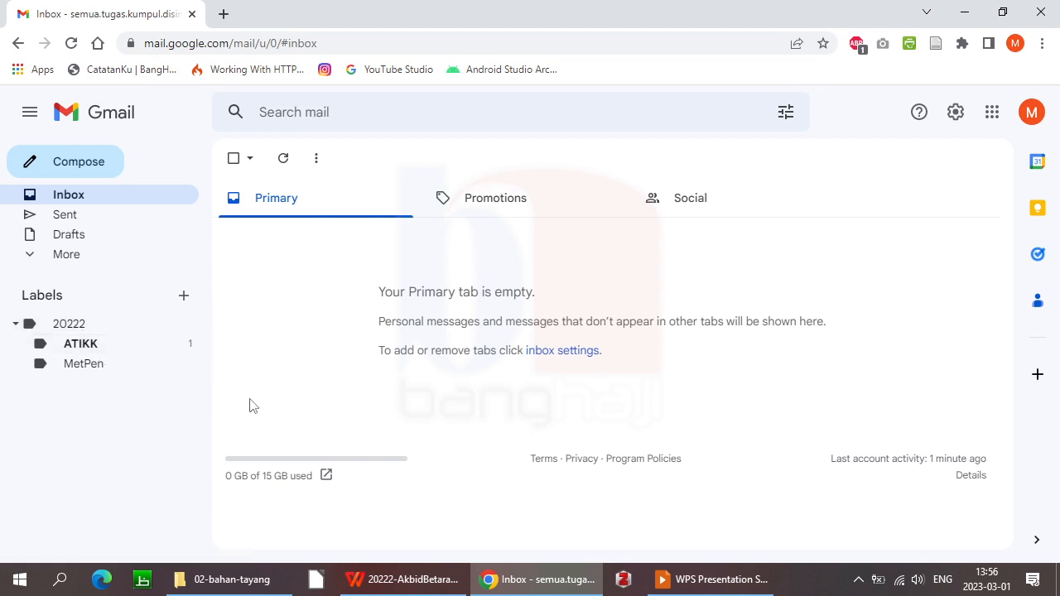
{"action": "left_click", "coordinate": [92, 351]}
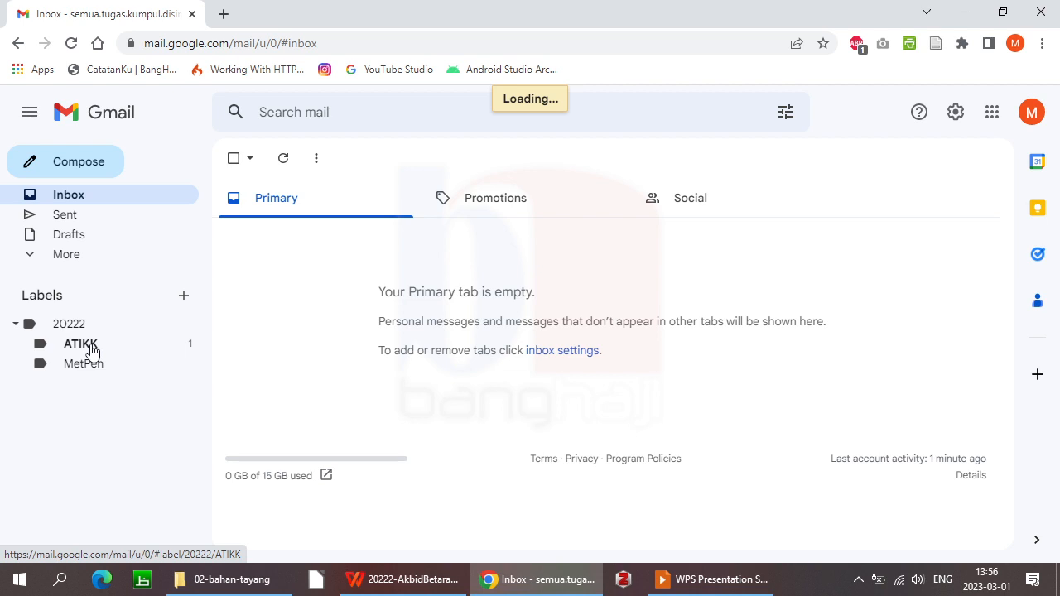
{"action": "left_click", "coordinate": [92, 351]}
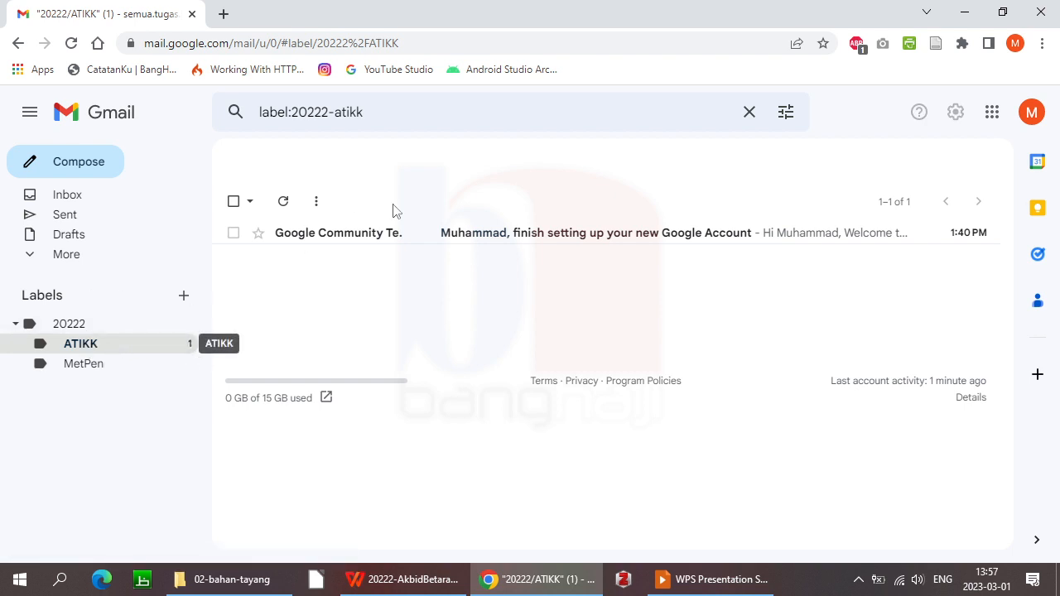
{"action": "left_click", "coordinate": [472, 237]}
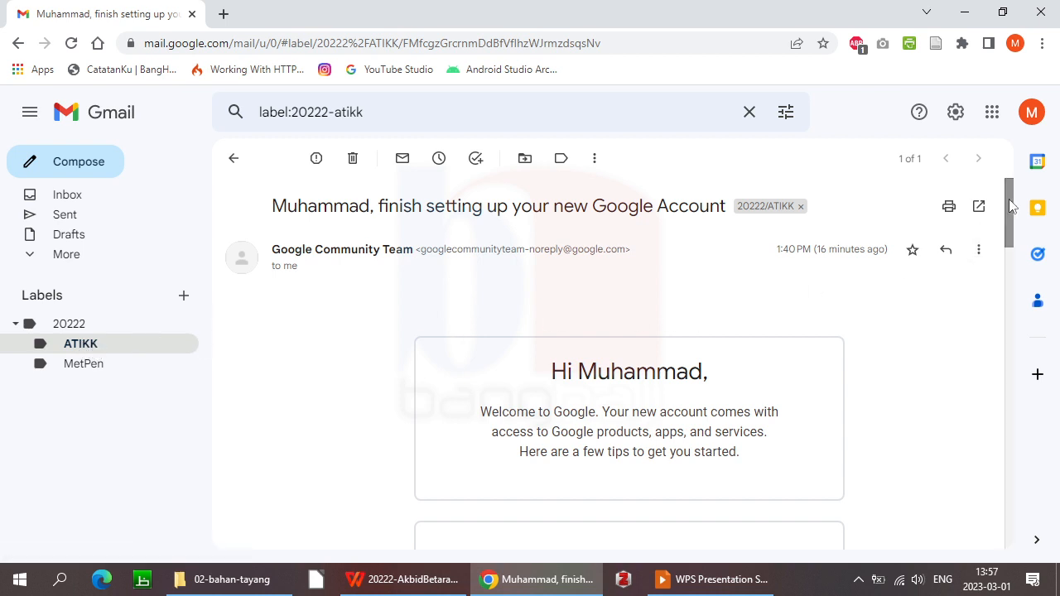
{"action": "scroll", "coordinate": [1011, 336], "scroll_direction": "down", "scroll_amount": 2}
{"action": "left_click_drag", "start_coordinate": [1010, 335], "coordinate": [999, 172]}
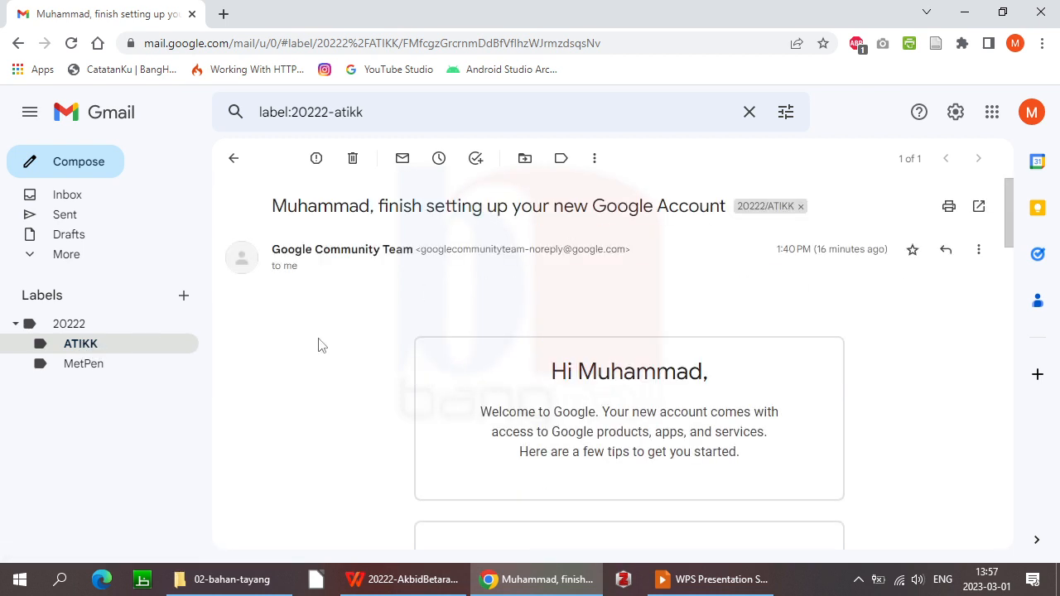
{"action": "left_click", "coordinate": [64, 203]}
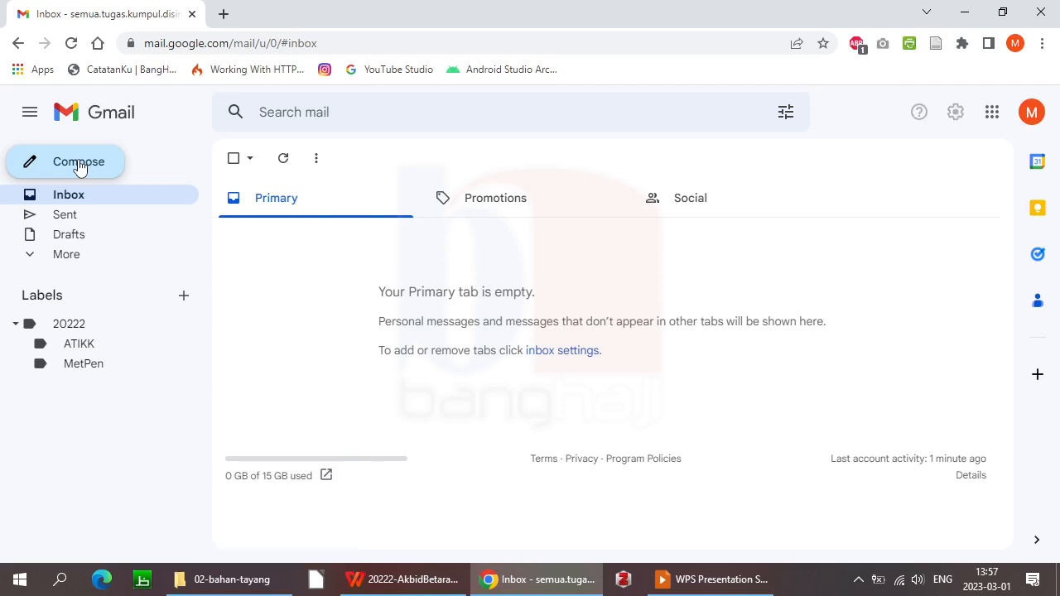
Compose a new message with the recipient's e-mail address in the To field
{"action": "left_click", "coordinate": [78, 164]}
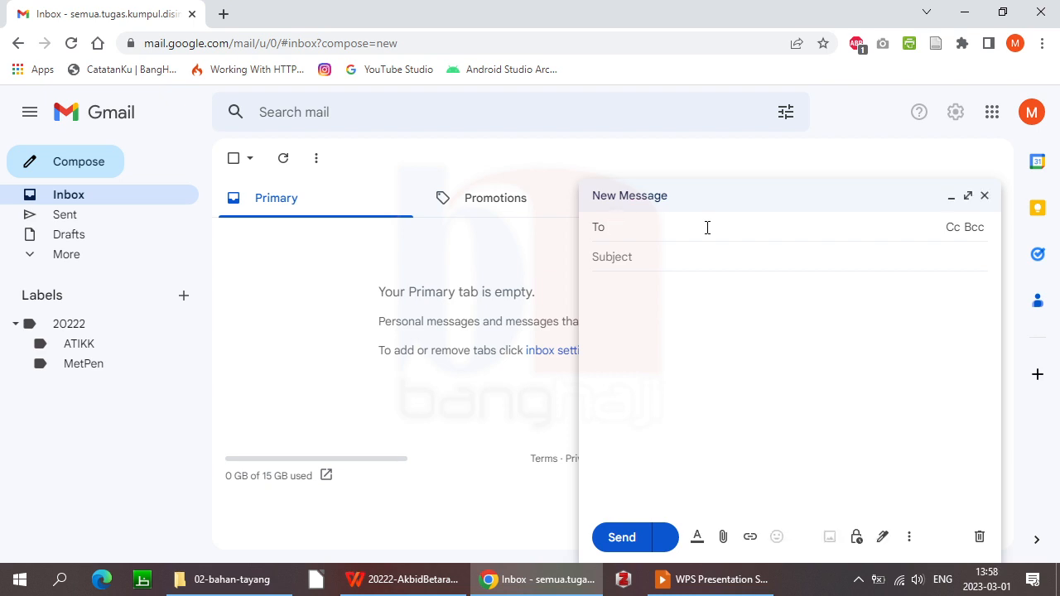
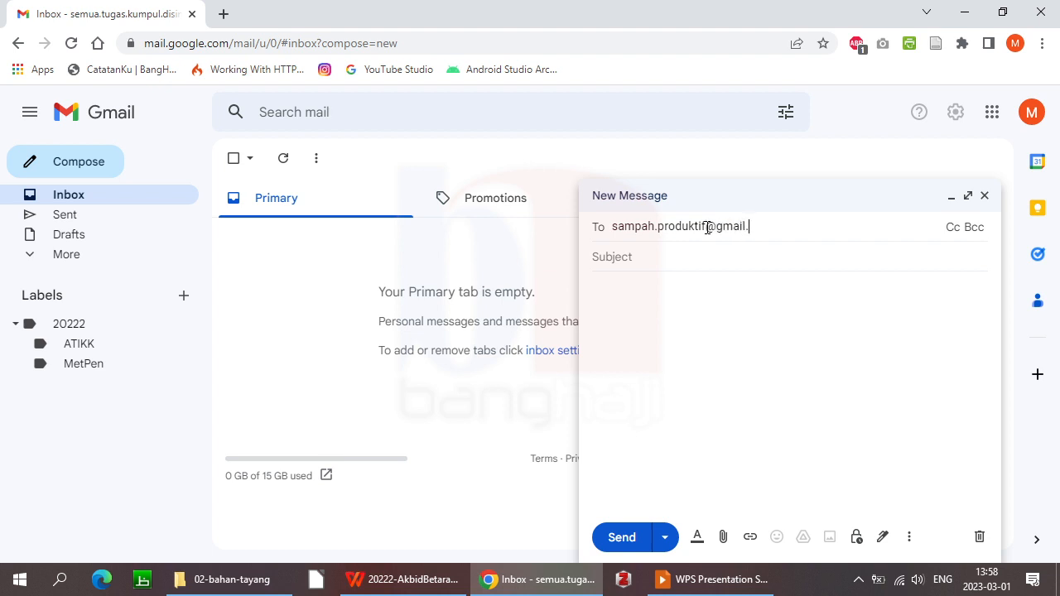
{"action": "left_click", "coordinate": [749, 255]}
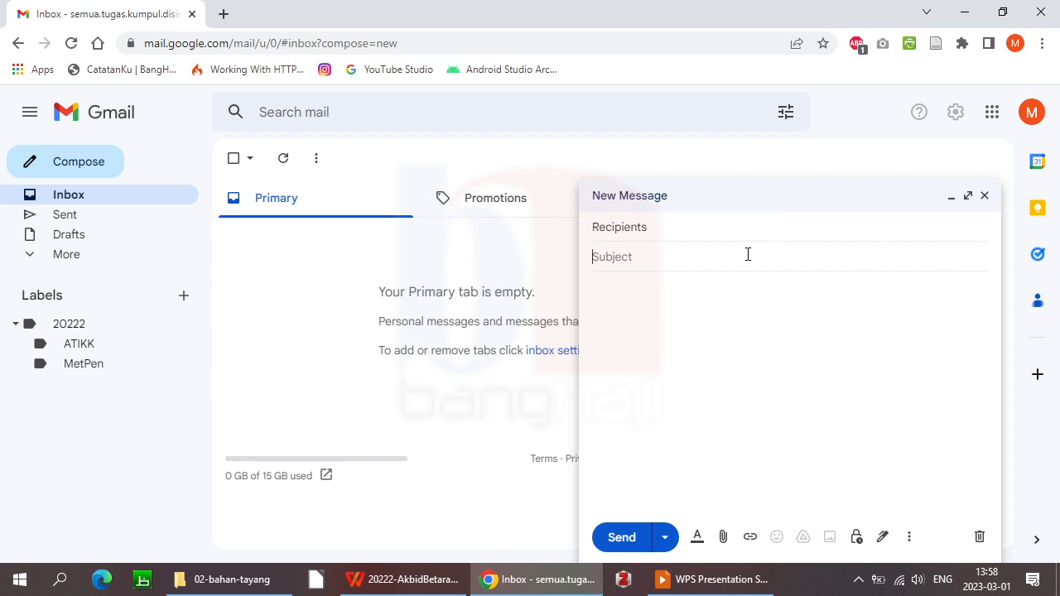
{"action": "left_click", "coordinate": [724, 225]}
{"action": "key", "text": "ctrl+v"}
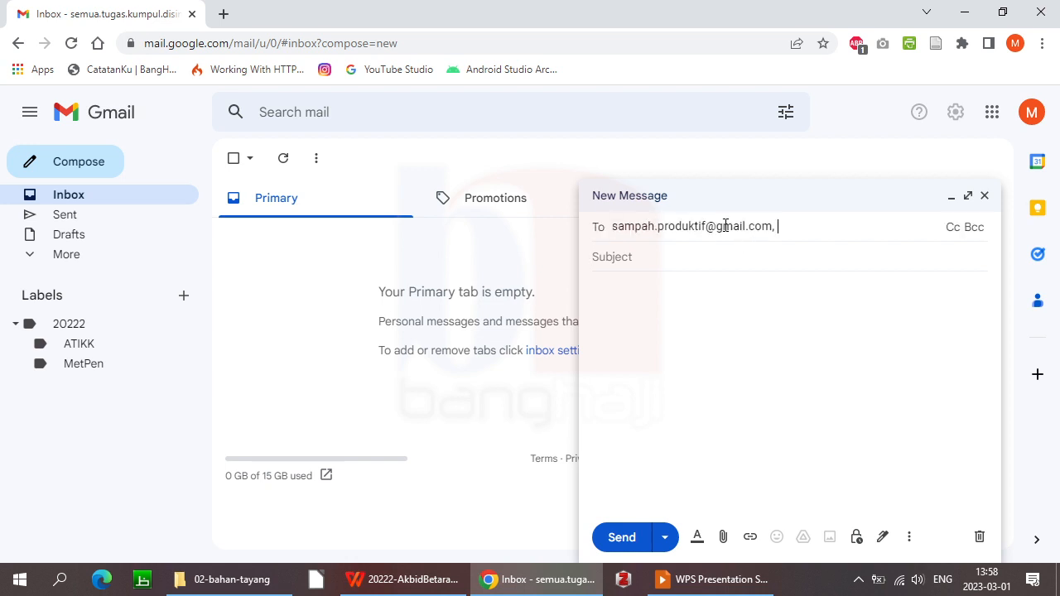
{"action": "left_click", "coordinate": [729, 253]}
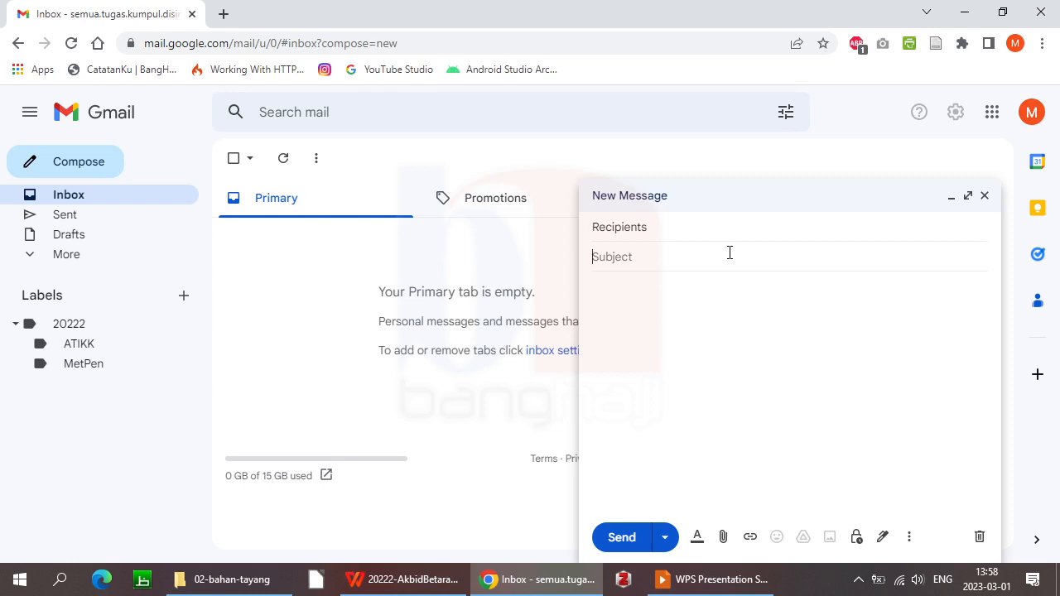
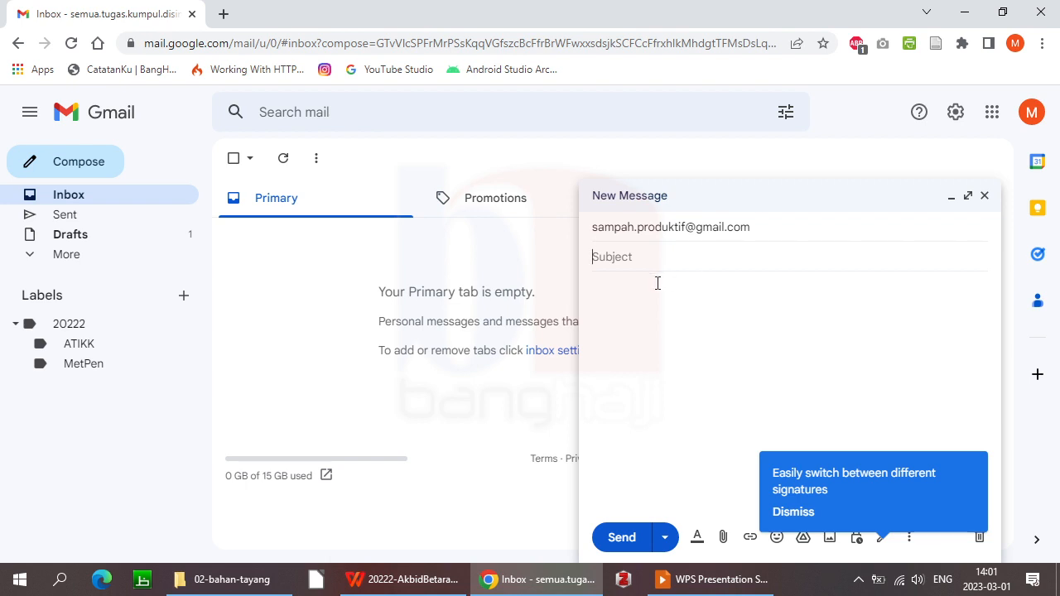
Enter subject 'Tes kirim email' and body 'halo pak apa kabar?', dismissing the signatures tip
{"action": "type", "text": "Tes kirim email"}
{"action": "left_click", "coordinate": [661, 320]}
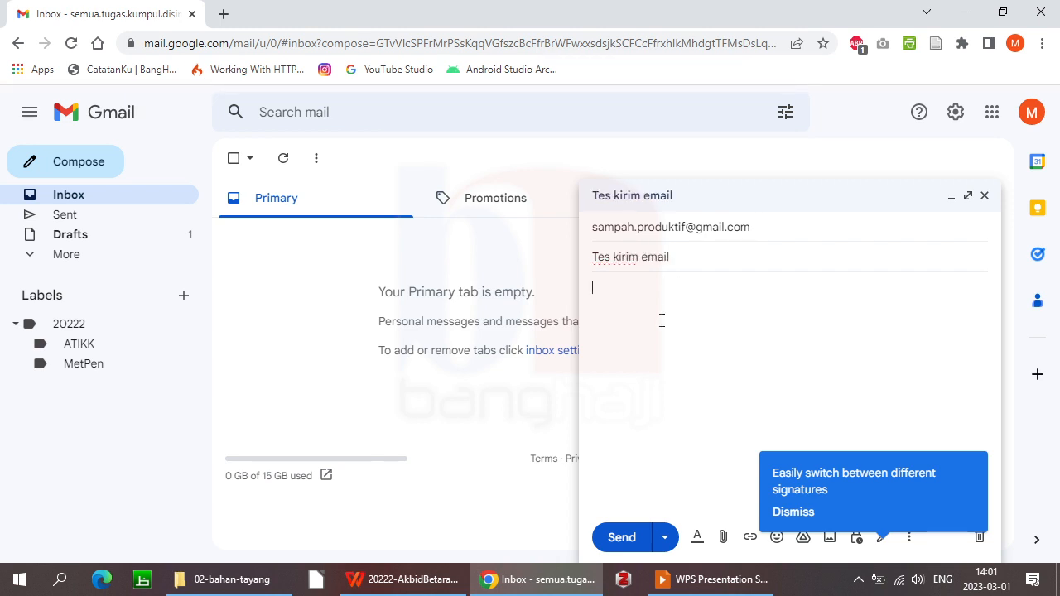
{"action": "type", "text": "halo"}
{"action": "type", "text": "pak "}
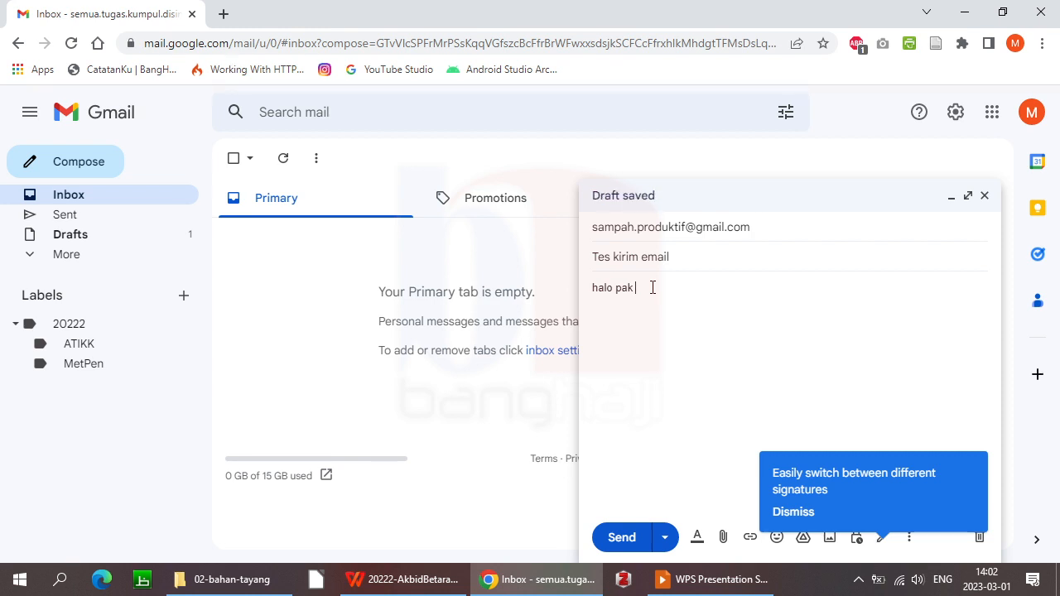
{"action": "type", "text": "apa kabar?"}
{"action": "left_click", "coordinate": [798, 513]}
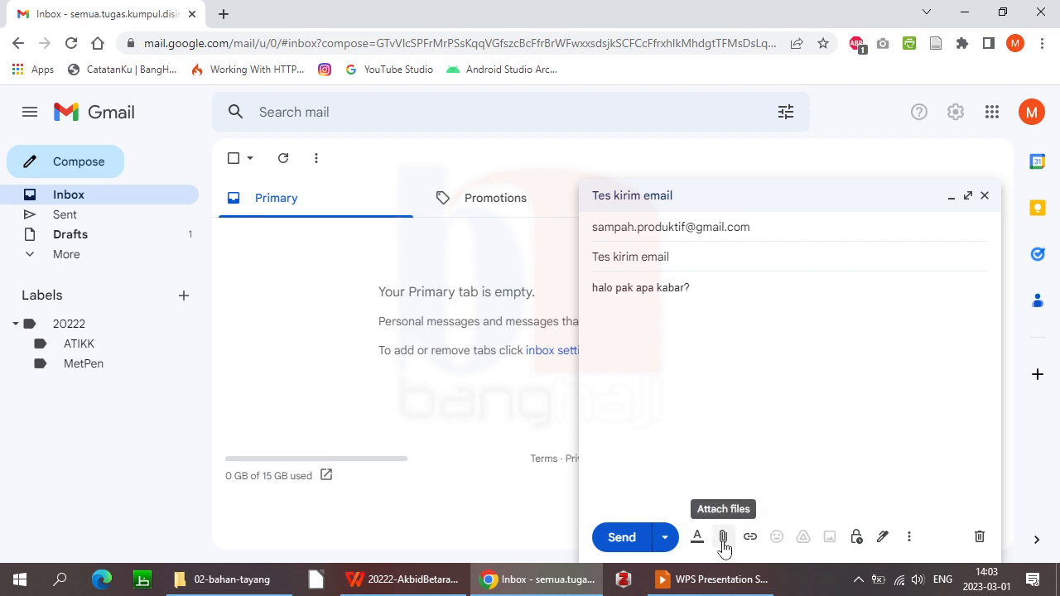
Attach the image banghaji_pantau.jpg from the Downloads folder to the draft
{"action": "left_click", "coordinate": [723, 538]}
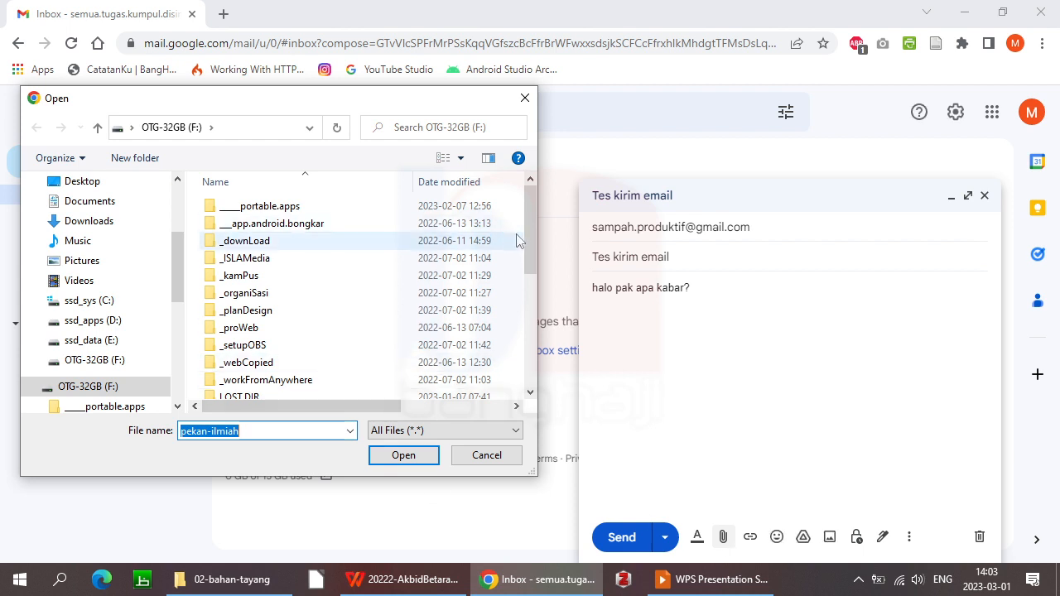
{"action": "left_click", "coordinate": [90, 222]}
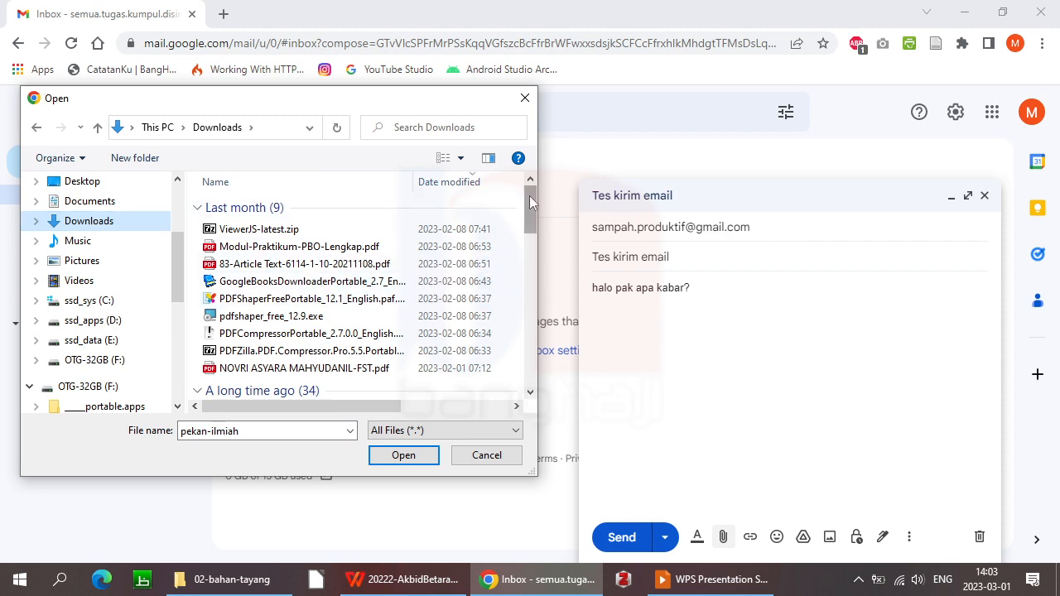
{"action": "left_click_drag", "start_coordinate": [529, 196], "coordinate": [504, 359]}
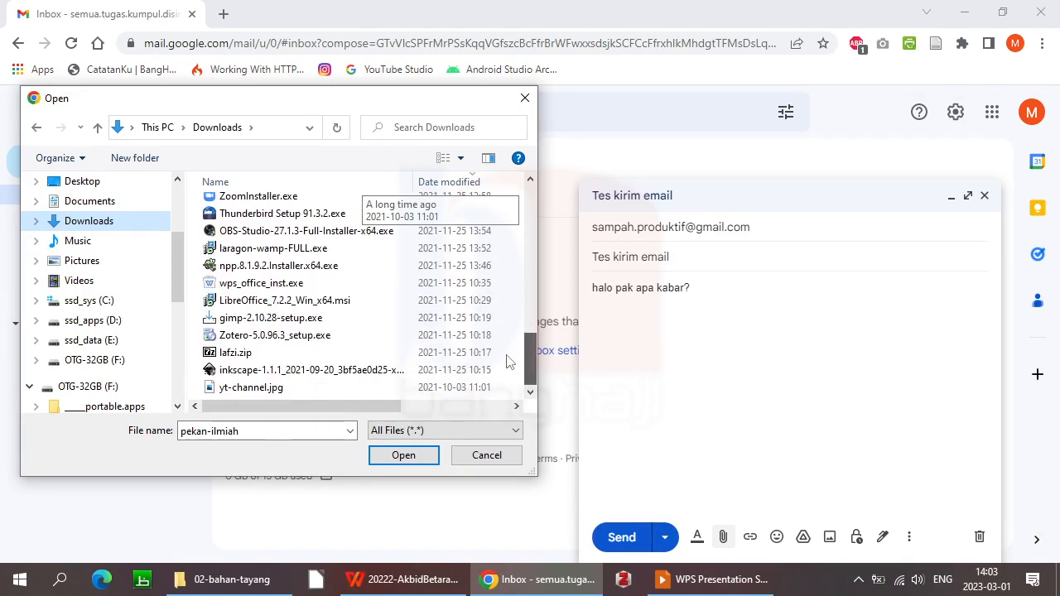
{"action": "scroll", "coordinate": [505, 346], "scroll_direction": "up", "scroll_amount": 2}
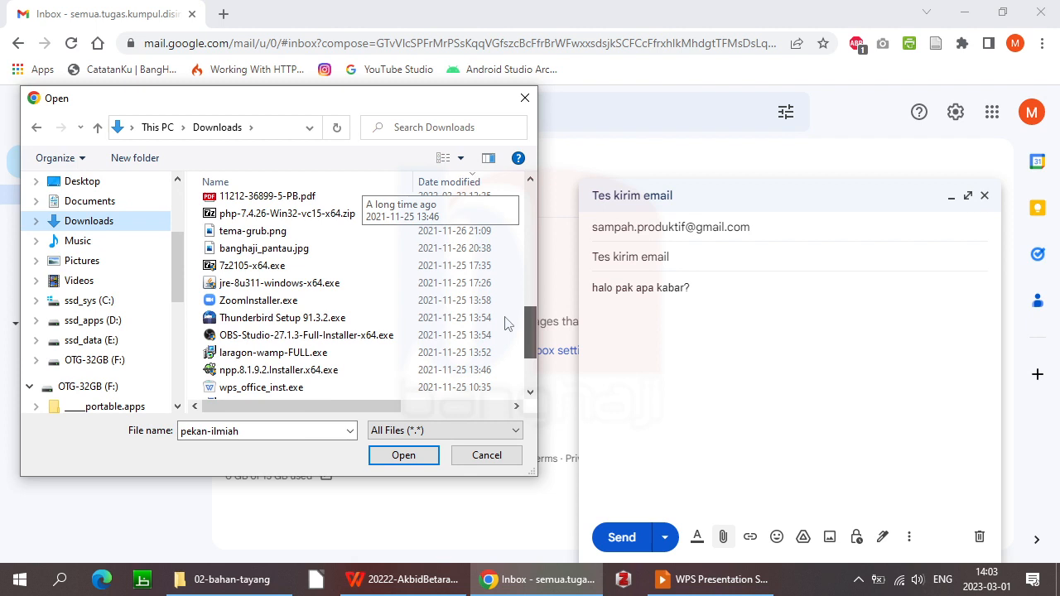
{"action": "scroll", "coordinate": [507, 323], "scroll_direction": "up", "scroll_amount": 1}
{"action": "left_click", "coordinate": [245, 319]}
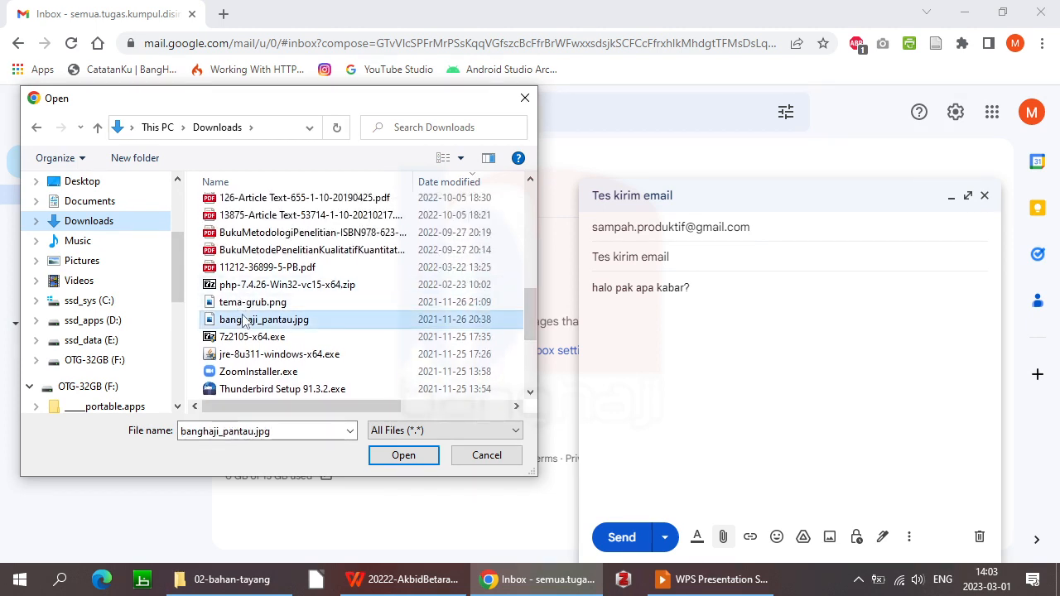
{"action": "left_click", "coordinate": [403, 455]}
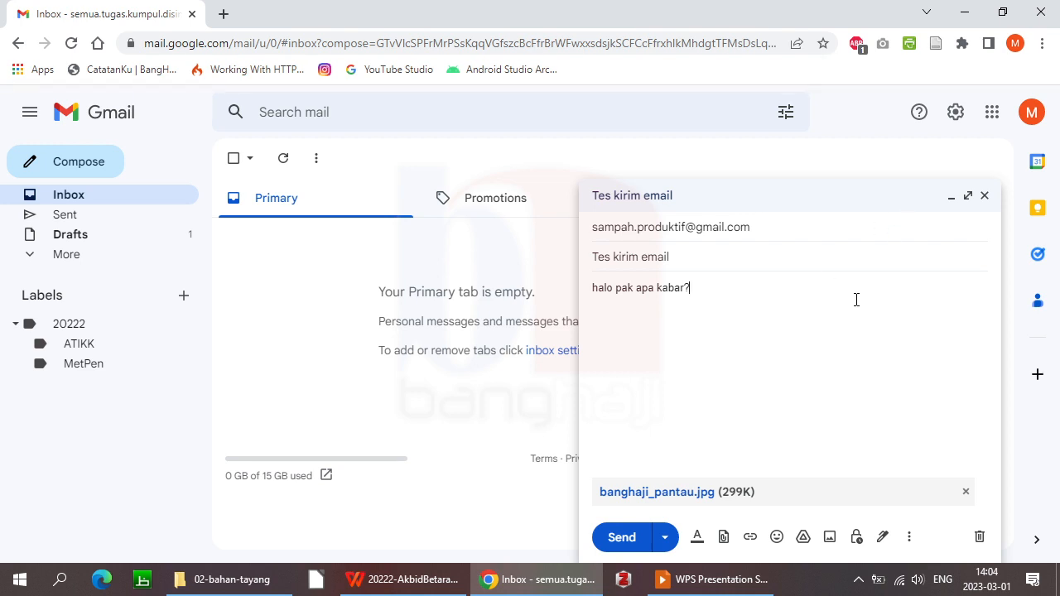
Add the second recipient's e-mail address in the Cc field of the draft
{"action": "left_click", "coordinate": [815, 226]}
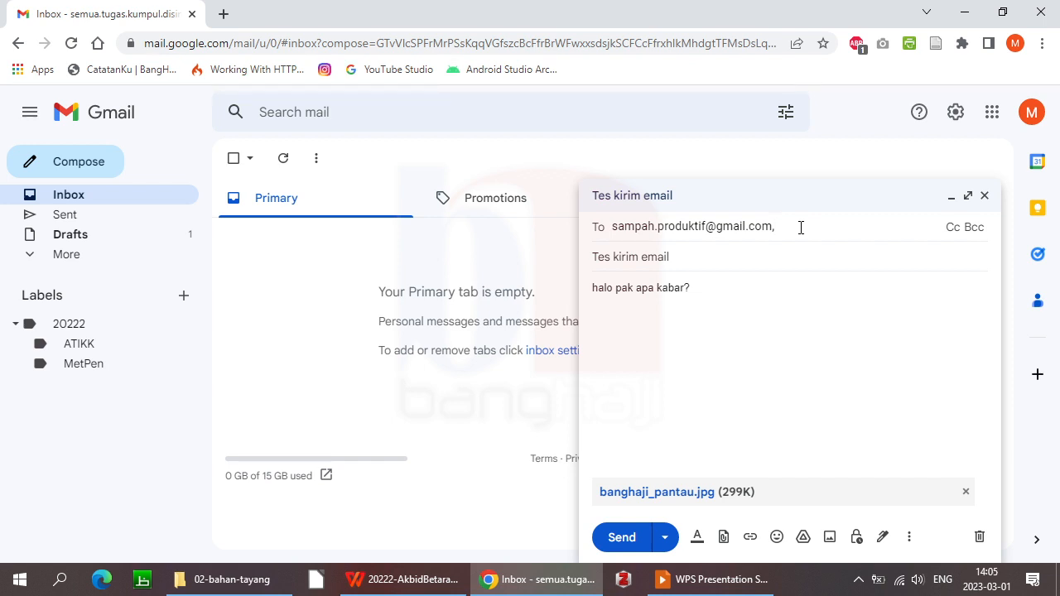
{"action": "left_click", "coordinate": [951, 227]}
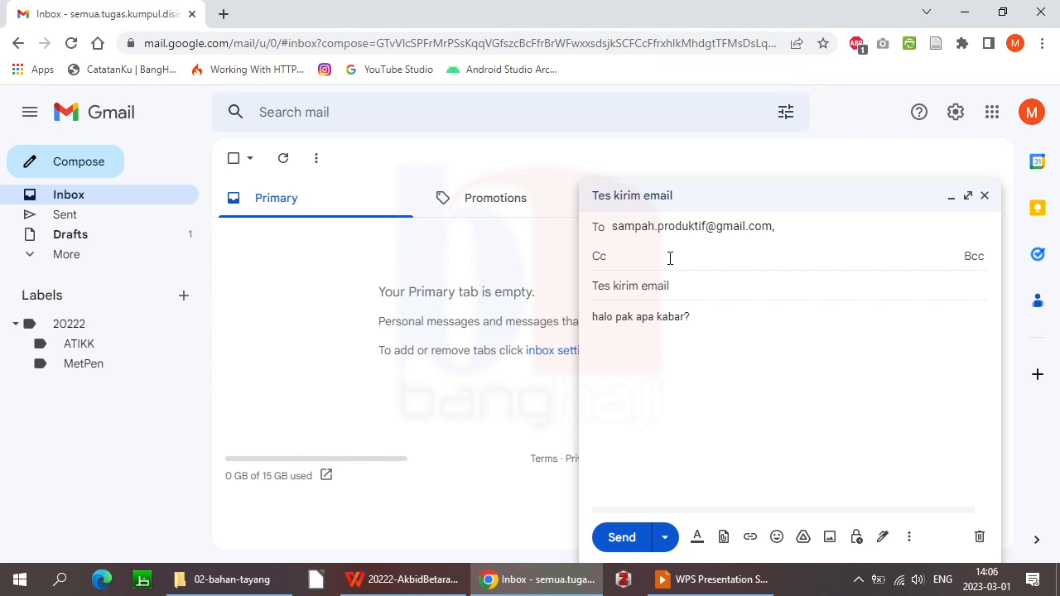
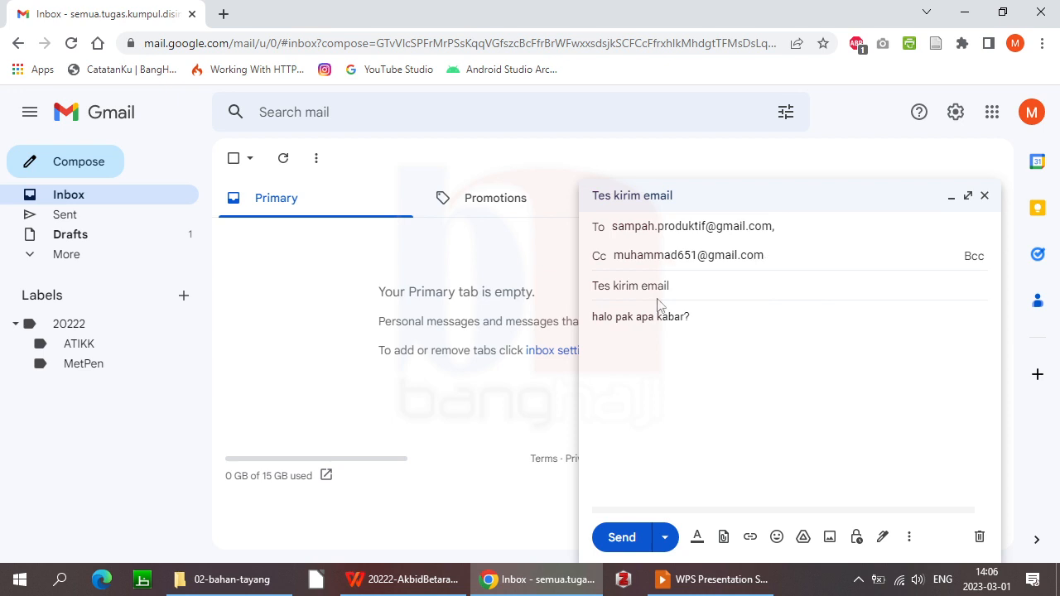
{"action": "left_click", "coordinate": [710, 406]}
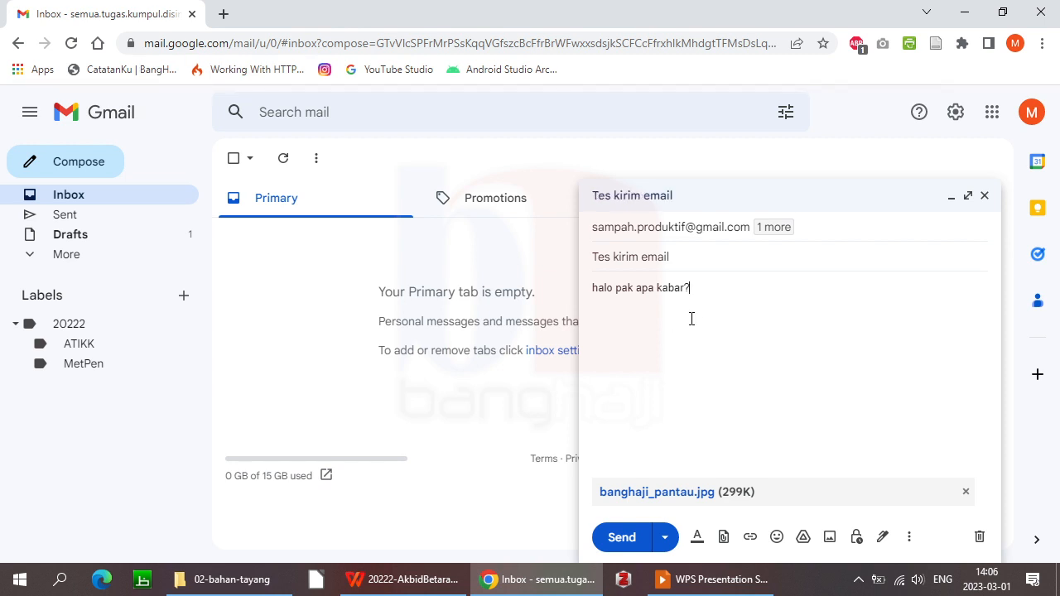
{"action": "left_click", "coordinate": [845, 227]}
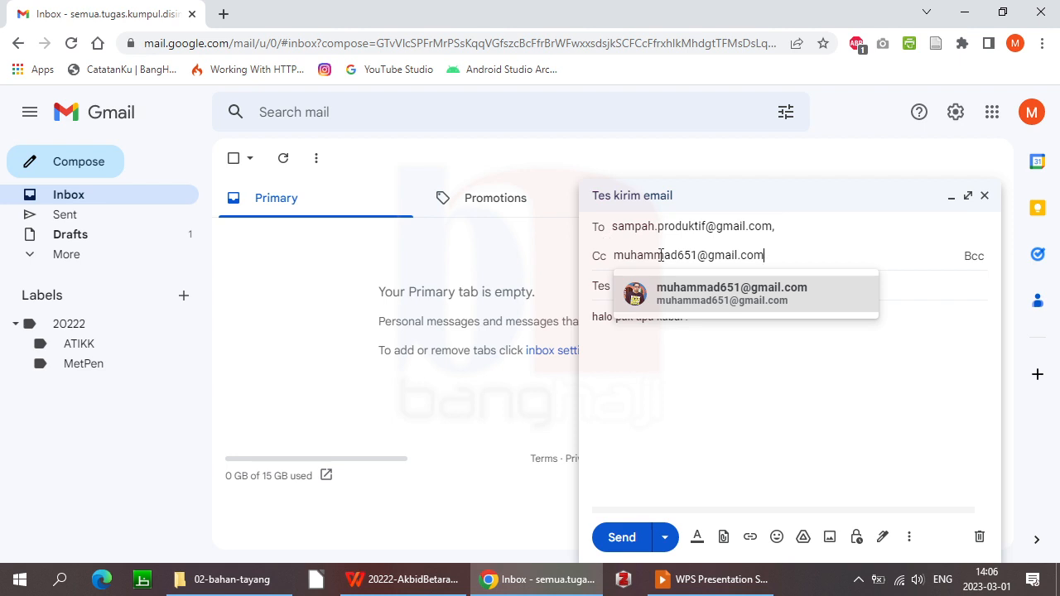
{"action": "left_click", "coordinate": [623, 492]}
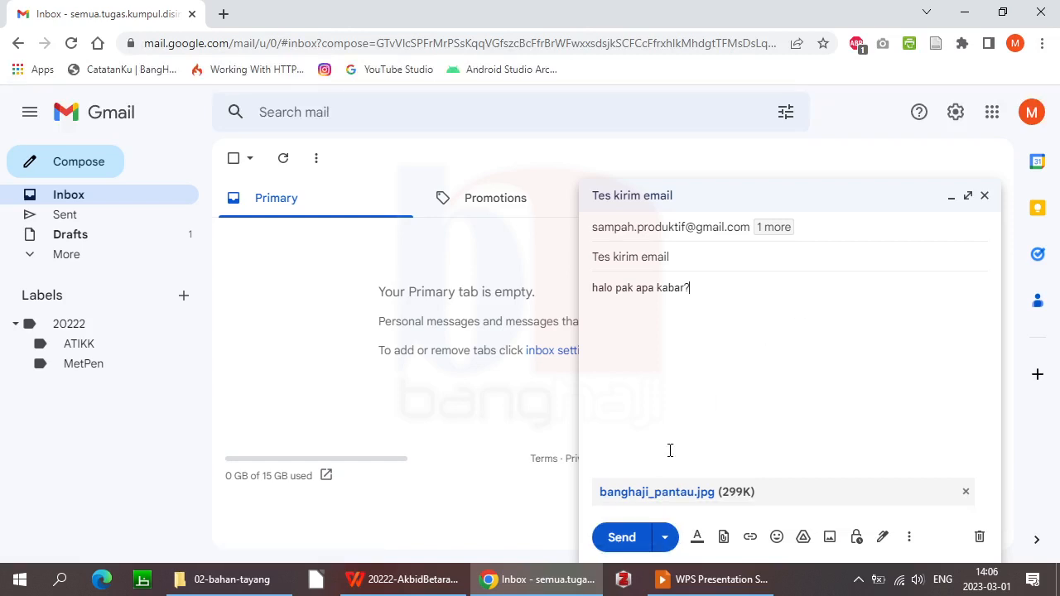
Send the 'Tes kirim email' message with its Cc recipient and banghaji_pantau.jpg attachment
{"action": "left_click", "coordinate": [622, 538]}
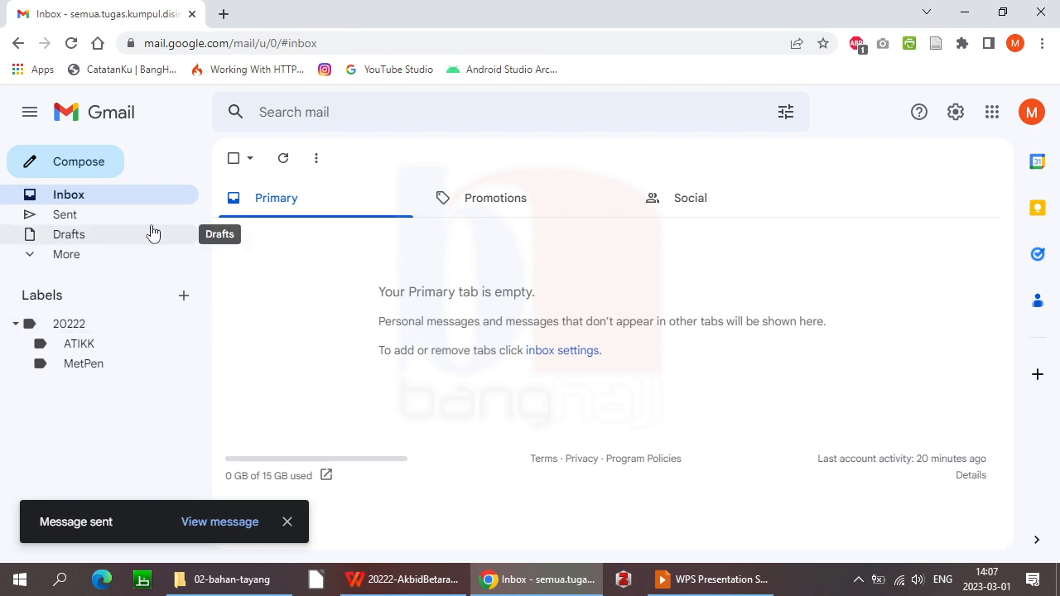
Check the message in the Sent folder, expand More folders, then switch to the 'Mengelola Email' slide show
{"action": "left_click", "coordinate": [76, 223]}
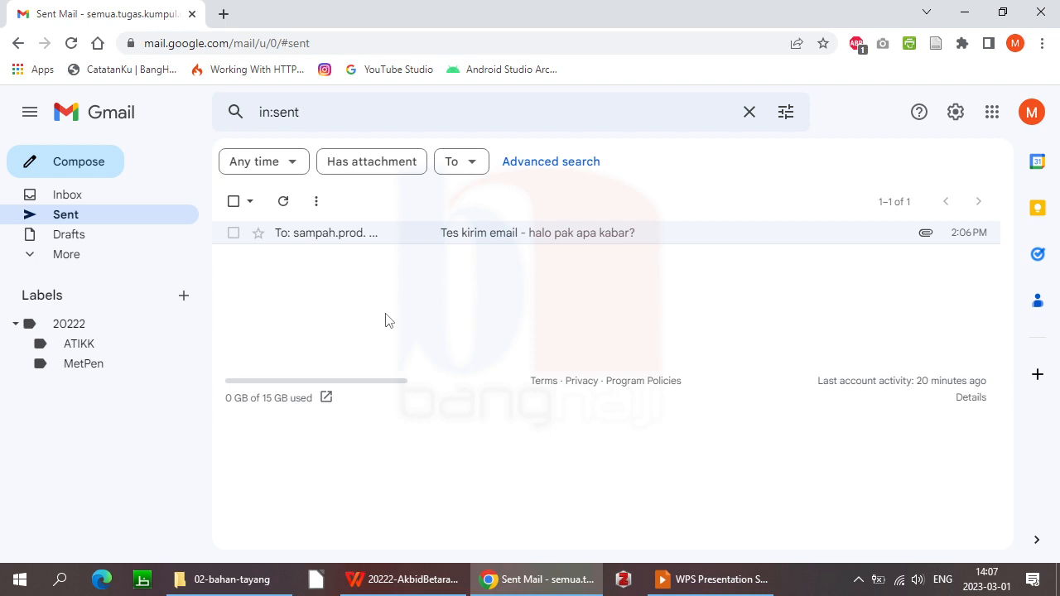
{"action": "left_click", "coordinate": [72, 260]}
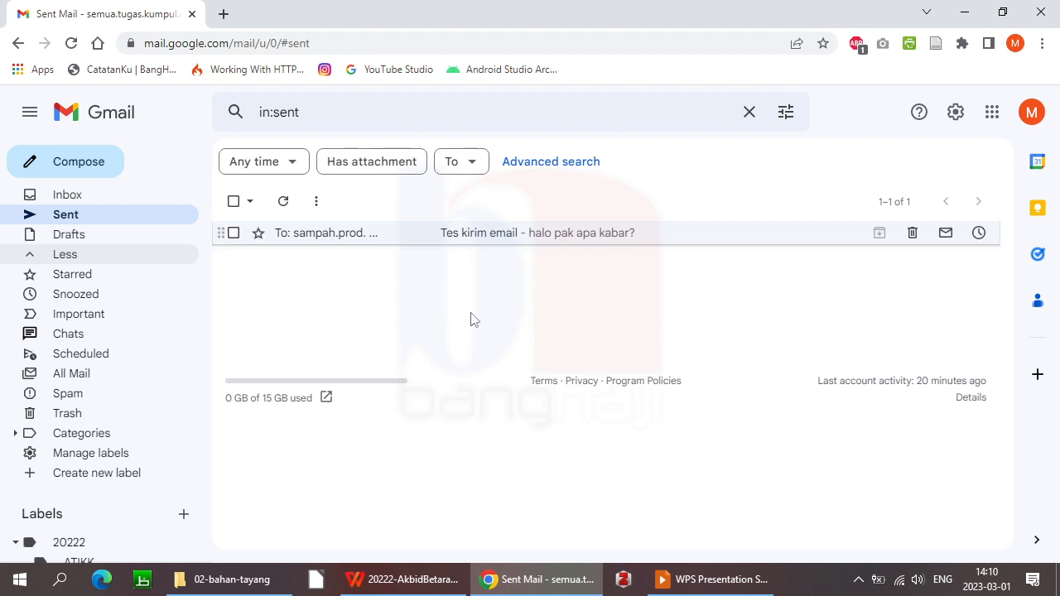
{"action": "key", "text": "alt+Tab"}
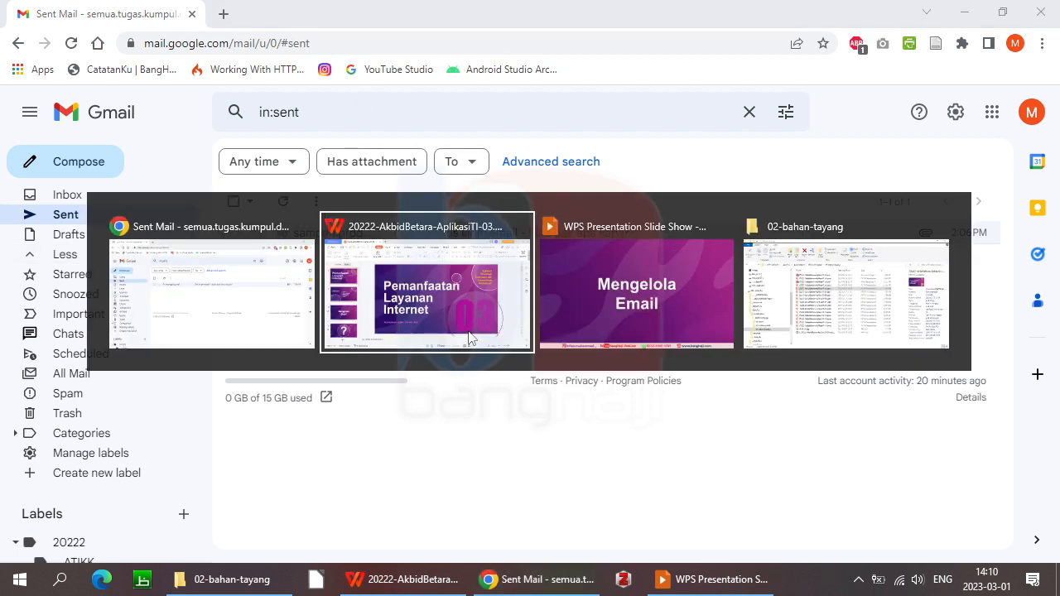
{"action": "key", "text": "alt+Tab"}
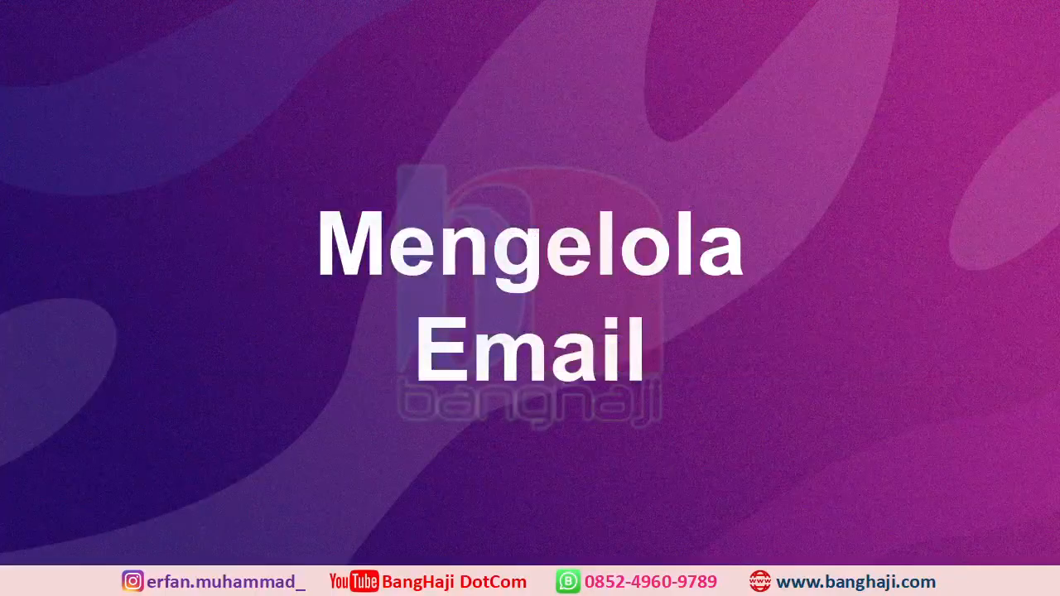
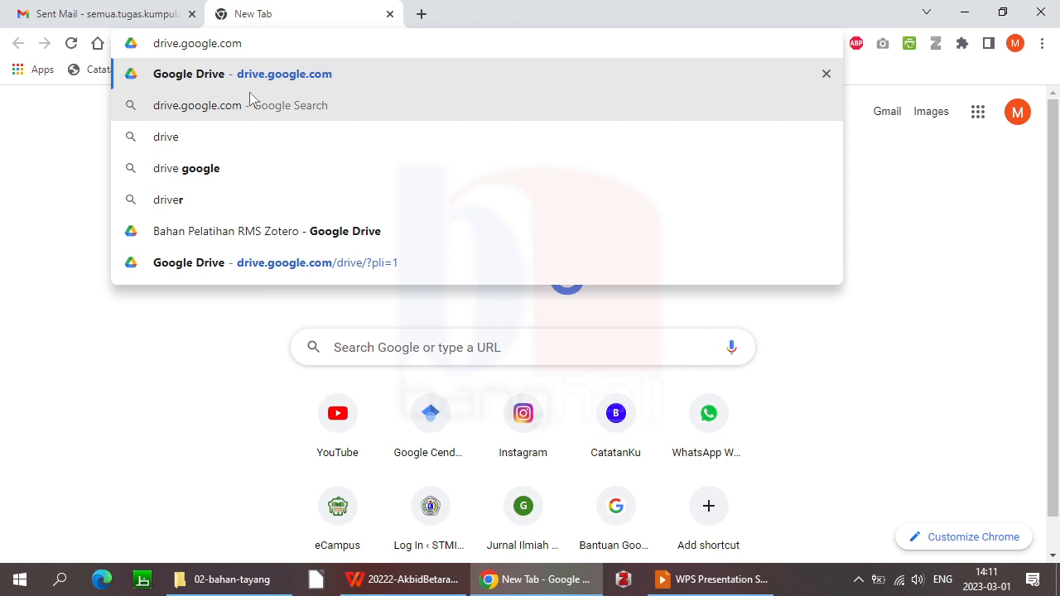
Load drive.google.com in the new Chrome tab
{"action": "key", "text": "Return"}
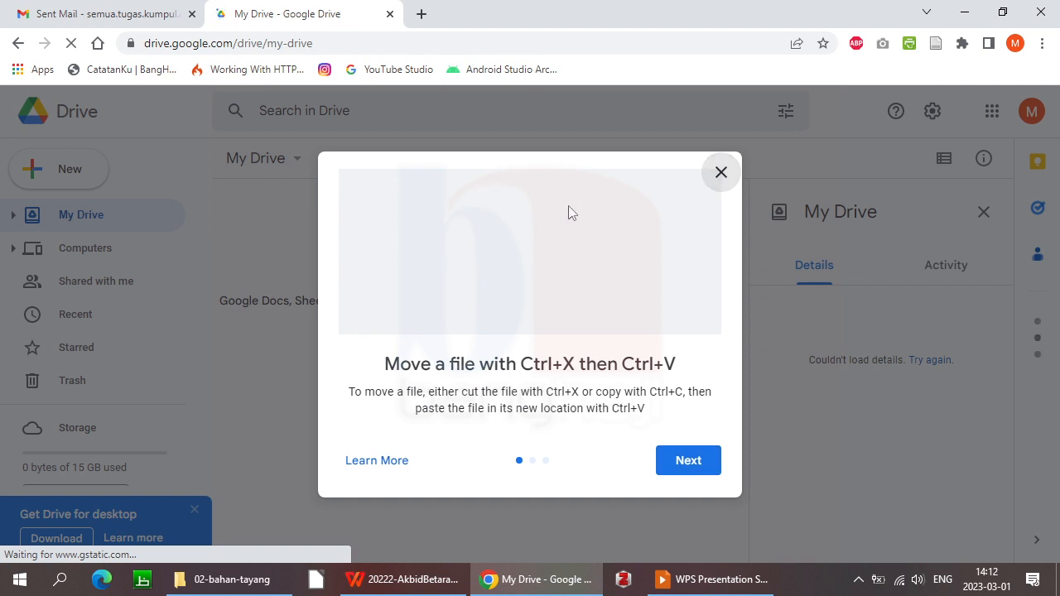
Dismiss the Drive tips and the 'Get Drive for desktop' box, then return to the Gmail tab
{"action": "left_click", "coordinate": [230, 237]}
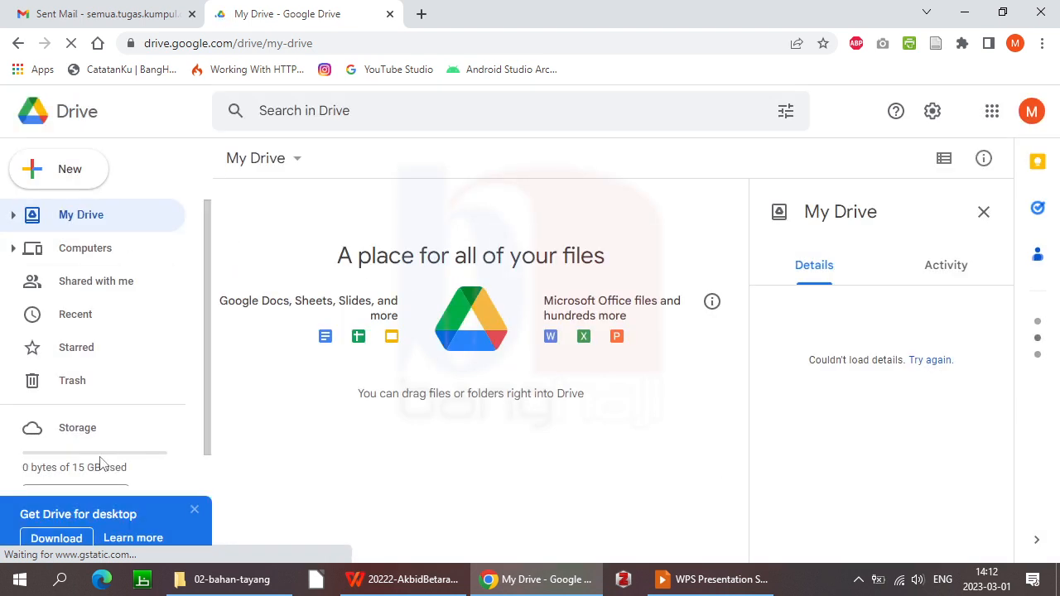
{"action": "left_click", "coordinate": [195, 511]}
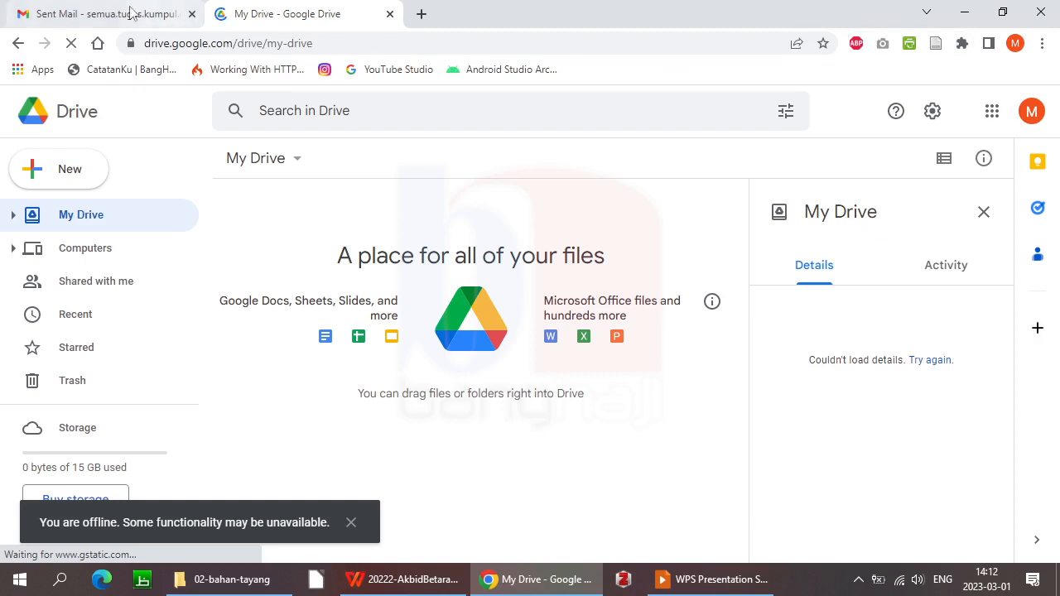
{"action": "left_click", "coordinate": [160, 15]}
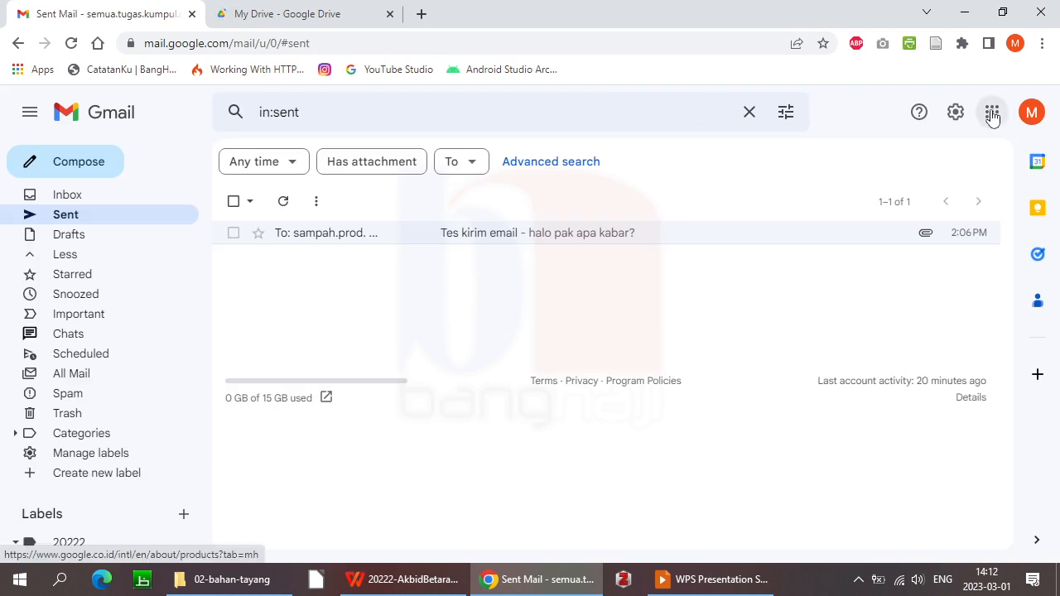
Look over Gmail's Google apps list, then go back to the My Drive tab
{"action": "left_click", "coordinate": [993, 118]}
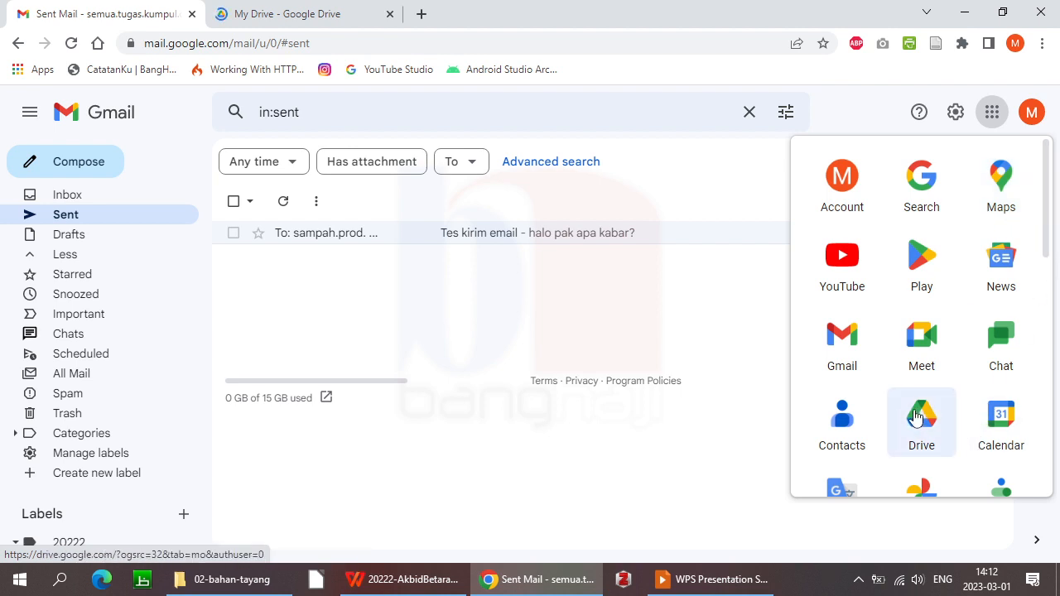
{"action": "left_click", "coordinate": [285, 14]}
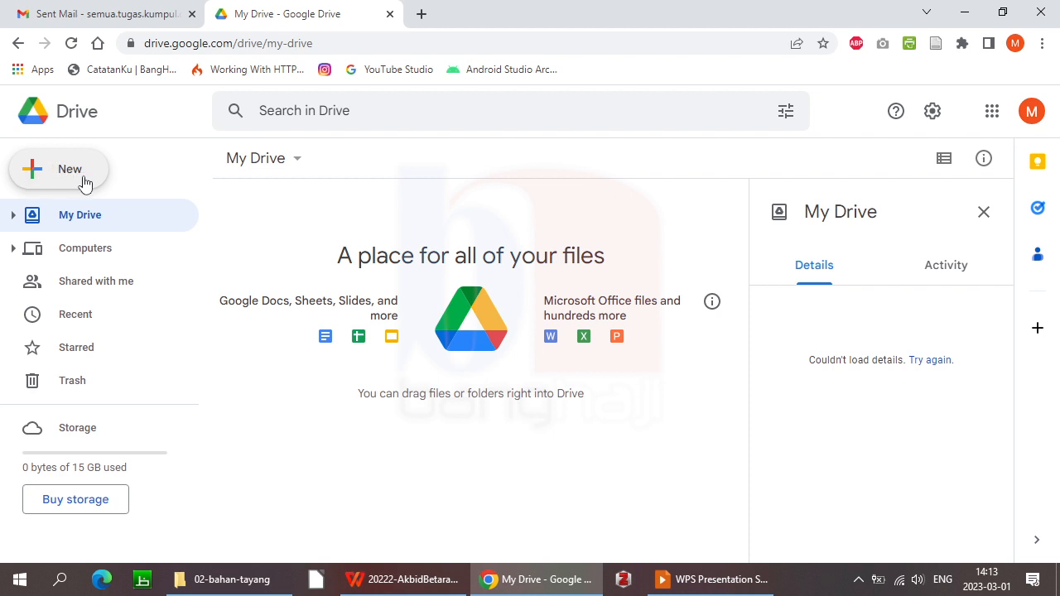
Make a new folder in My Drive named 'Tugas Aplikasi TI'
{"action": "right_click", "coordinate": [280, 199]}
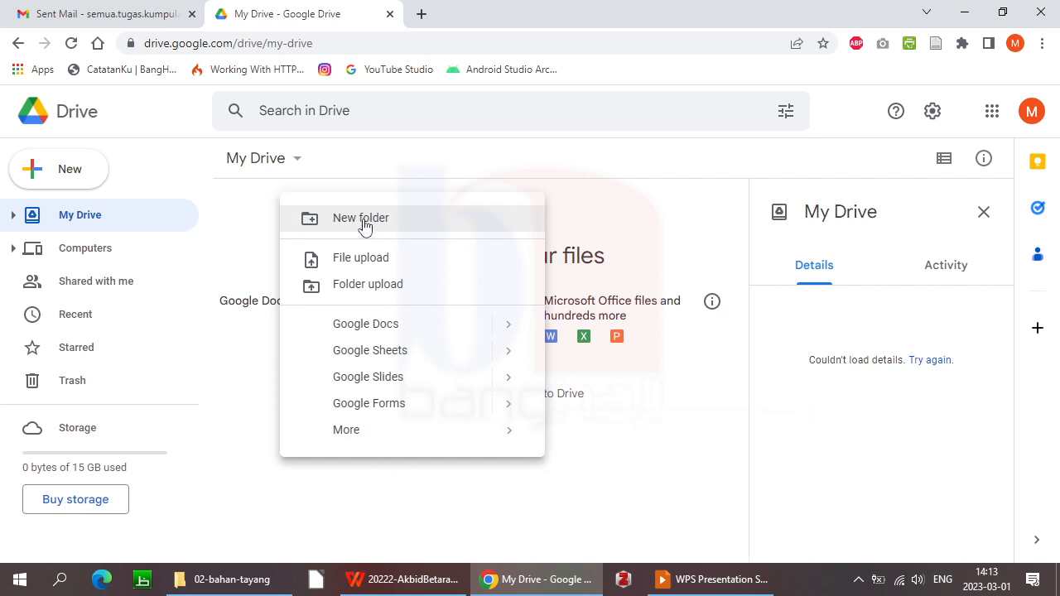
{"action": "left_click", "coordinate": [70, 174]}
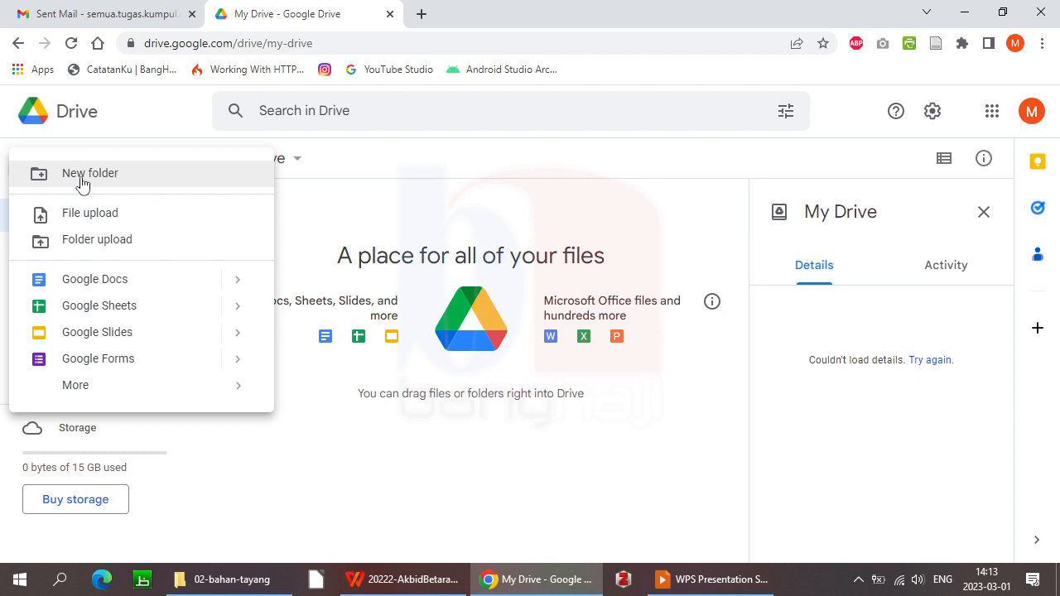
{"action": "left_click", "coordinate": [84, 182]}
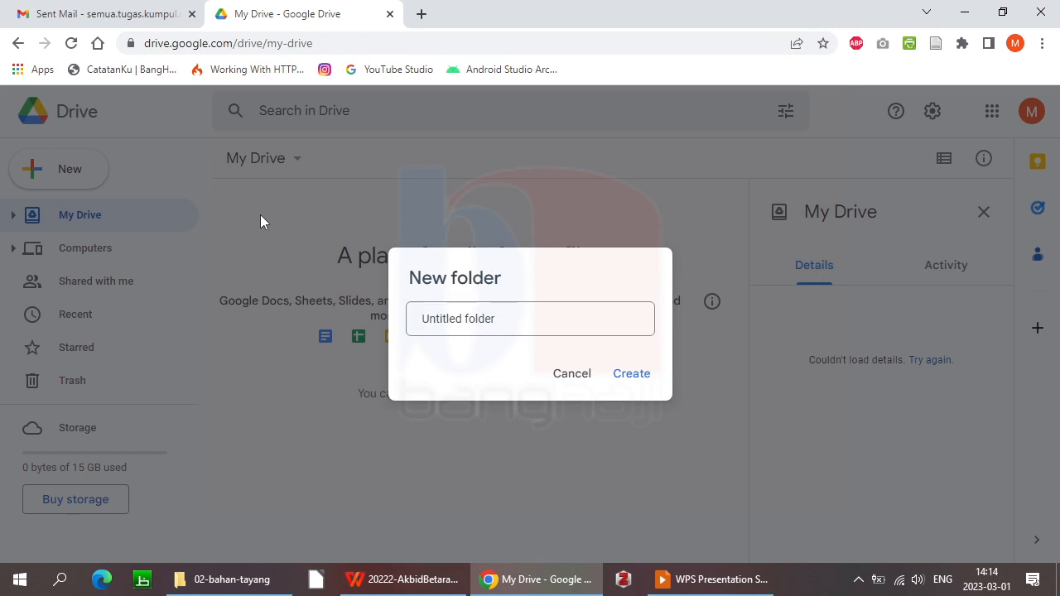
{"action": "type", "text": "Tugas"}
{"action": "key", "text": "Delete"}
{"action": "key", "text": "Delete"}
{"action": "key", "text": "Delete"}
{"action": "key", "text": "Delete"}
{"action": "key", "text": "Delete"}
{"action": "key", "text": "Delete"}
{"action": "key", "text": "Delete"}
{"action": "key", "text": "Delete"}
{"action": "key", "text": "Delete"}
{"action": "key", "text": "Delete"}
{"action": "key", "text": "Delete"}
{"action": "key", "text": "Delete"}
{"action": "key", "text": "Delete"}
{"action": "key", "text": "Delete"}
{"action": "key", "text": "Delete"}
{"action": "type", "text": "aplikasi T"}
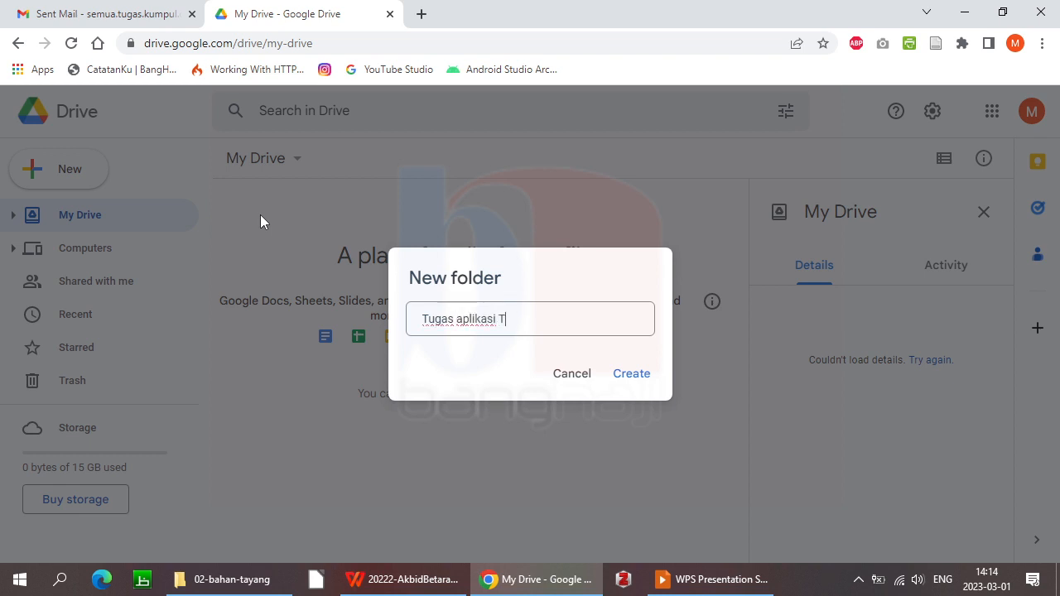
{"action": "key", "text": "ctrl+a"}
{"action": "key", "text": "BackSpace"}
{"action": "key", "text": "BackSpace"}
{"action": "type", "text": "Tugas Aplikasi TI"}
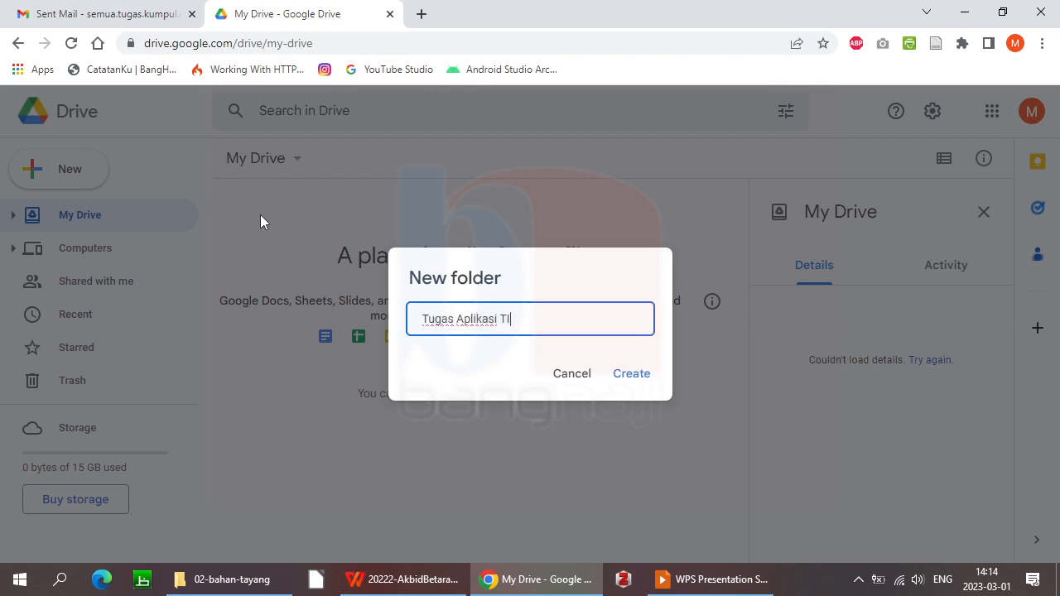
{"action": "left_click", "coordinate": [633, 378]}
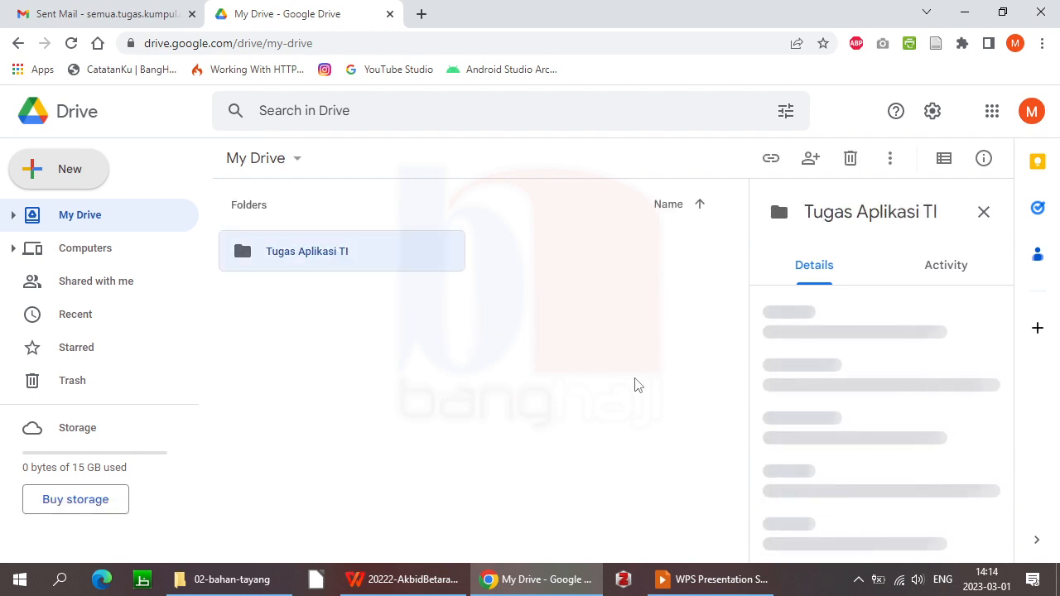
Create a second folder named 'Tugas Kewarganegaraan'
{"action": "left_click", "coordinate": [72, 171]}
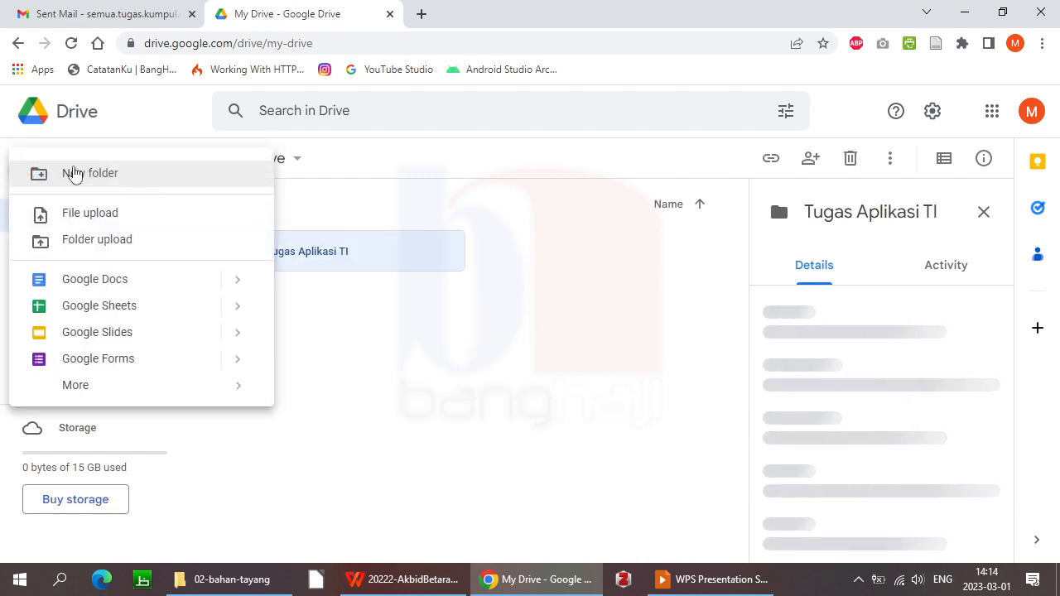
{"action": "left_click", "coordinate": [179, 182]}
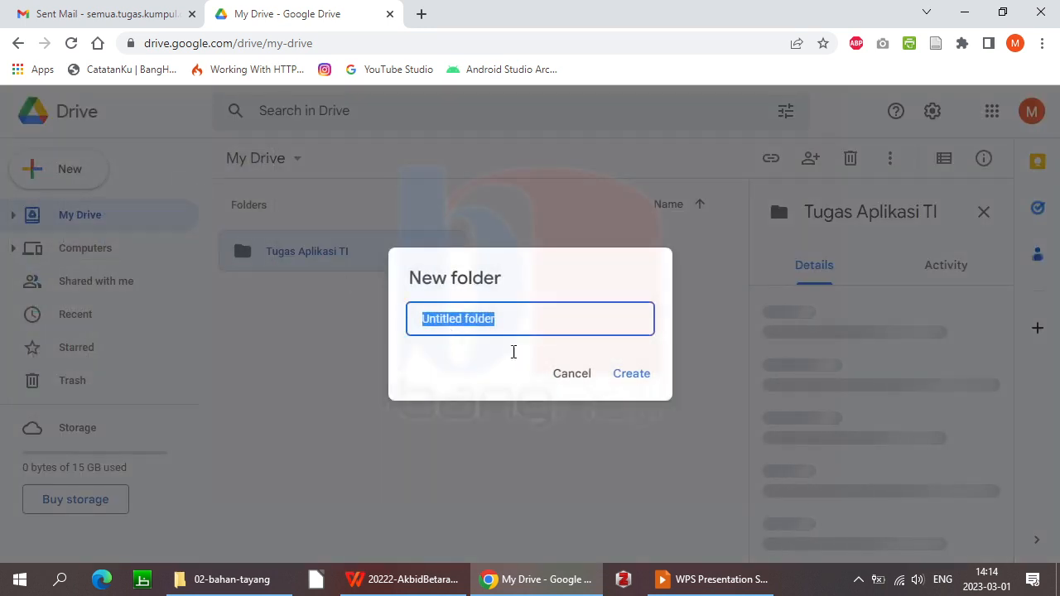
{"action": "type", "text": "Tugas"}
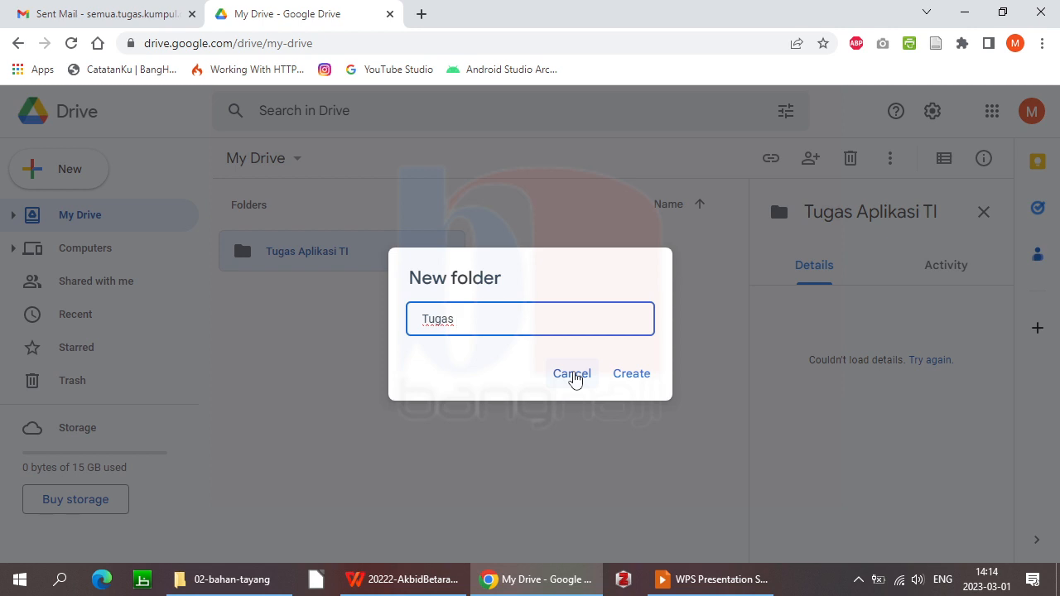
{"action": "type", "text": "Kewarganegaraan"}
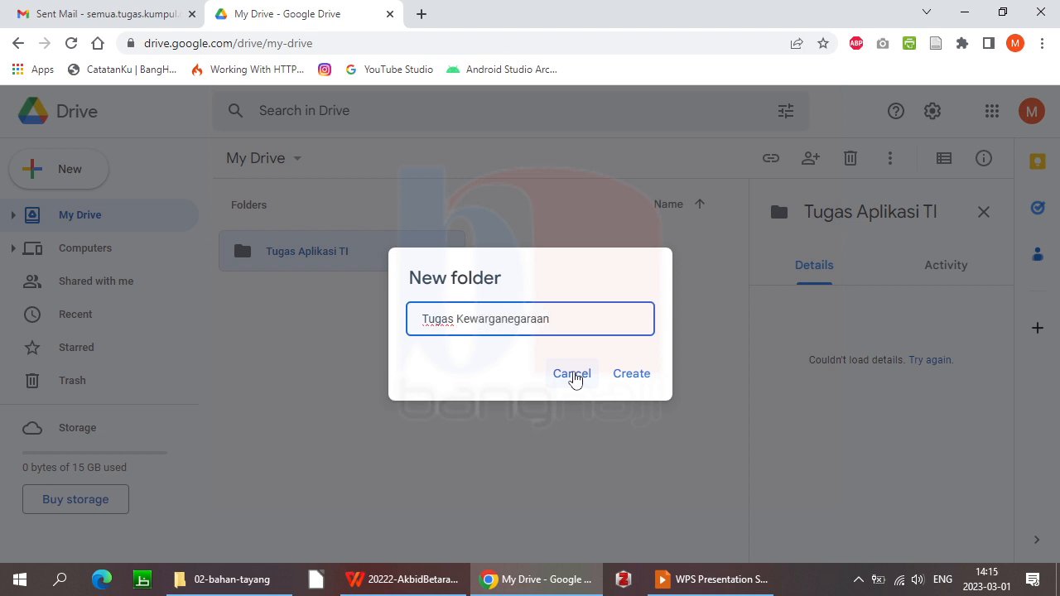
{"action": "left_click", "coordinate": [632, 382]}
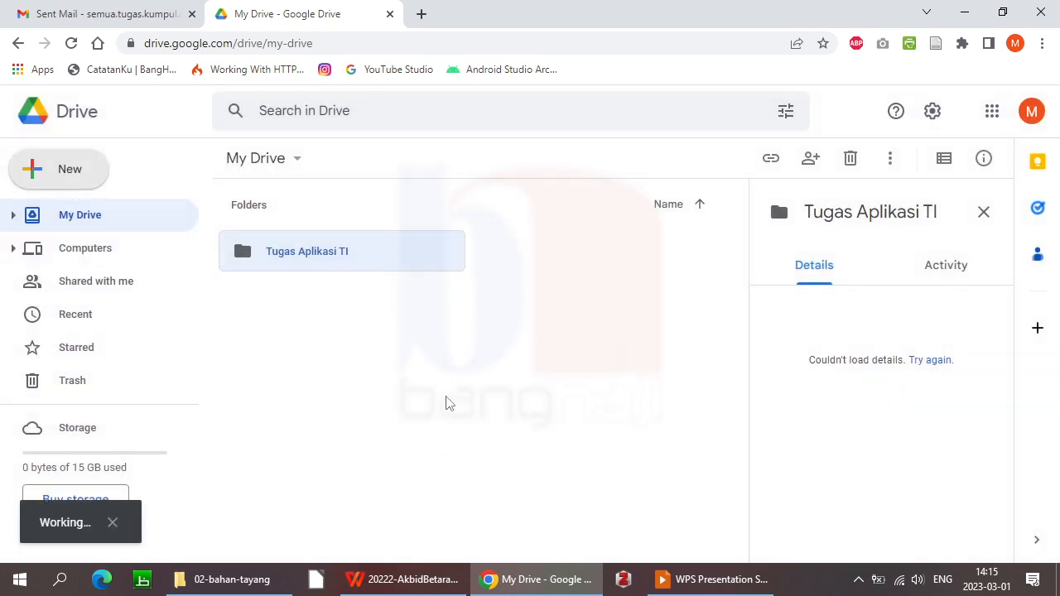
Clear the folder selection and close the My Drive details panel
{"action": "left_click", "coordinate": [419, 403]}
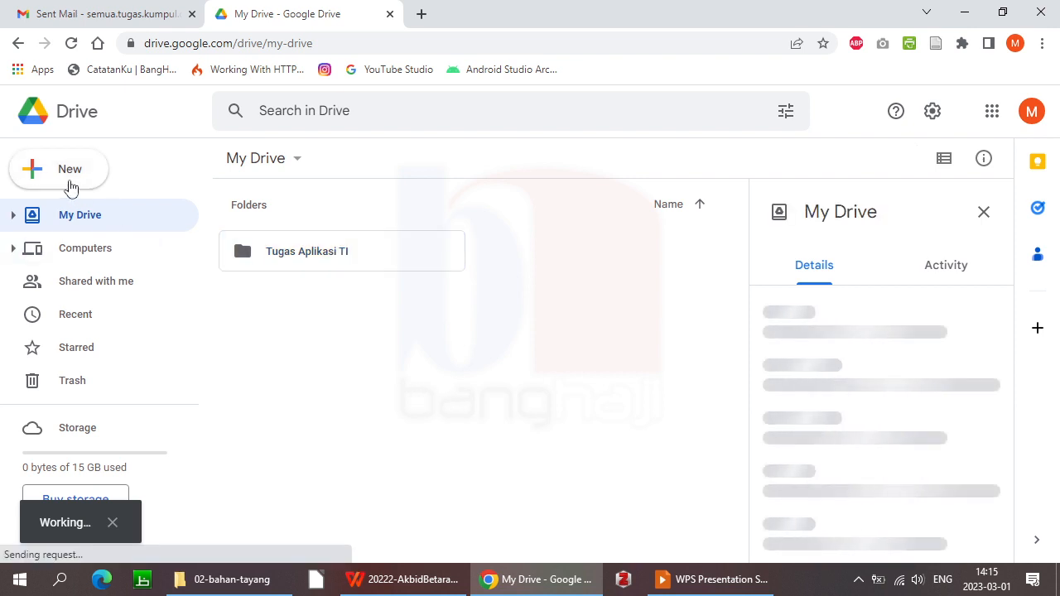
{"action": "left_click", "coordinate": [66, 175]}
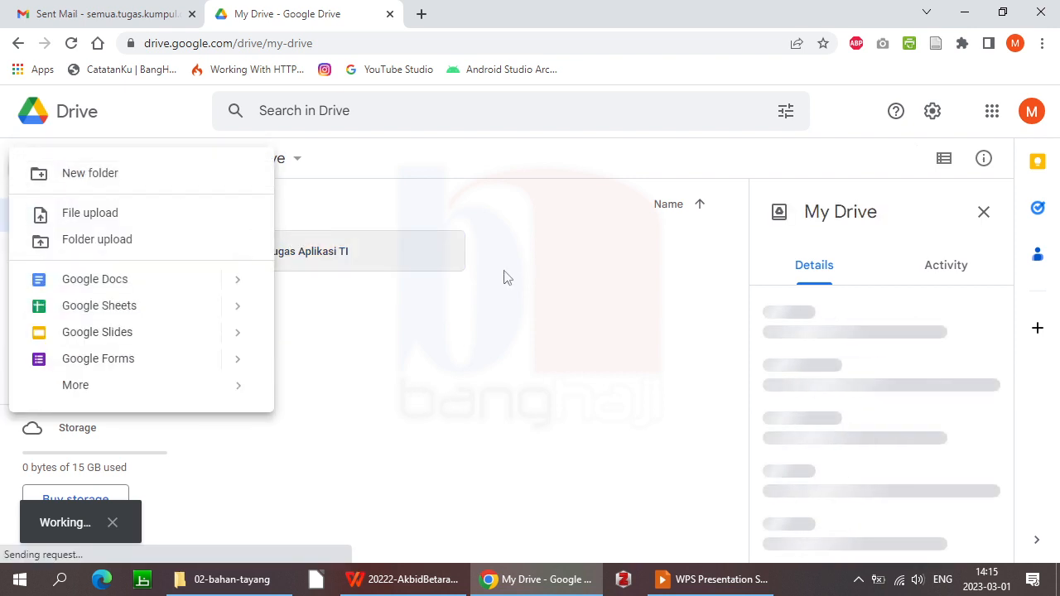
{"action": "left_click", "coordinate": [389, 357]}
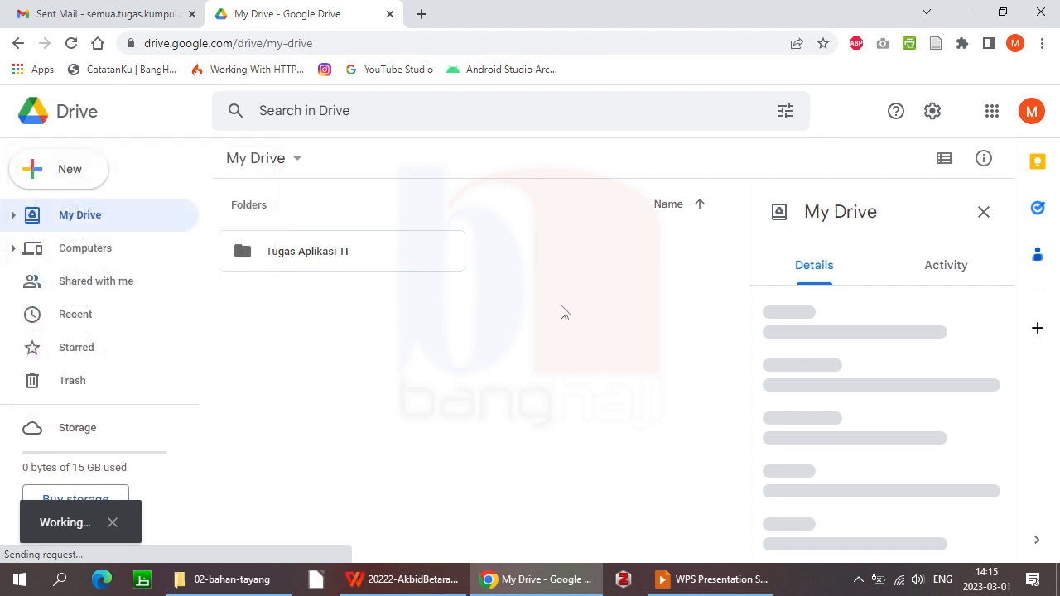
{"action": "left_click", "coordinate": [984, 216]}
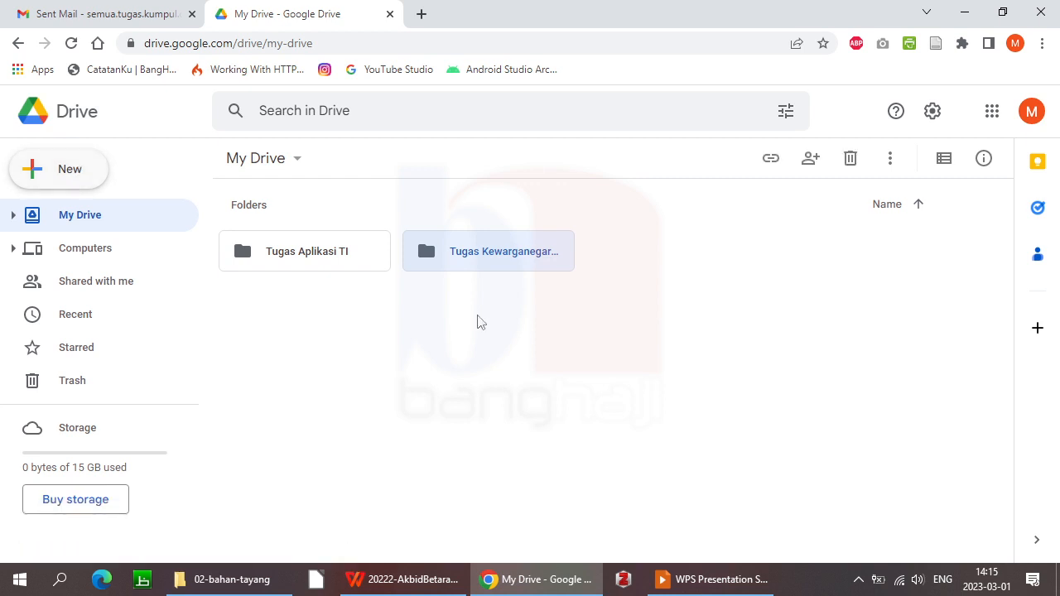
{"action": "left_click", "coordinate": [550, 345]}
Switch My Drive to list layout showing owner, last modified and file size
{"action": "left_click", "coordinate": [944, 160]}
{"action": "left_click", "coordinate": [944, 163]}
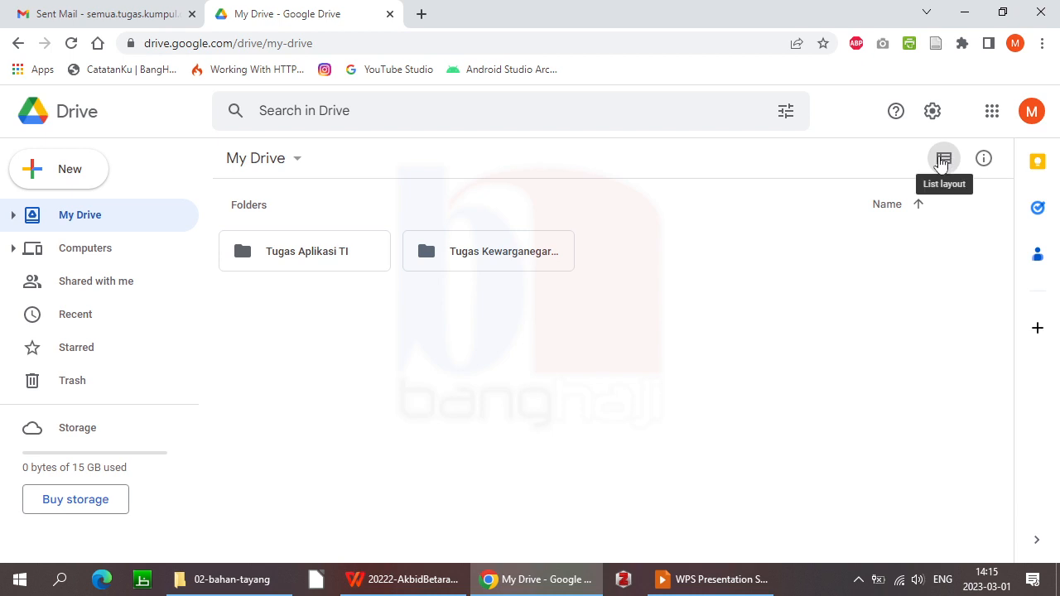
{"action": "left_click", "coordinate": [943, 162]}
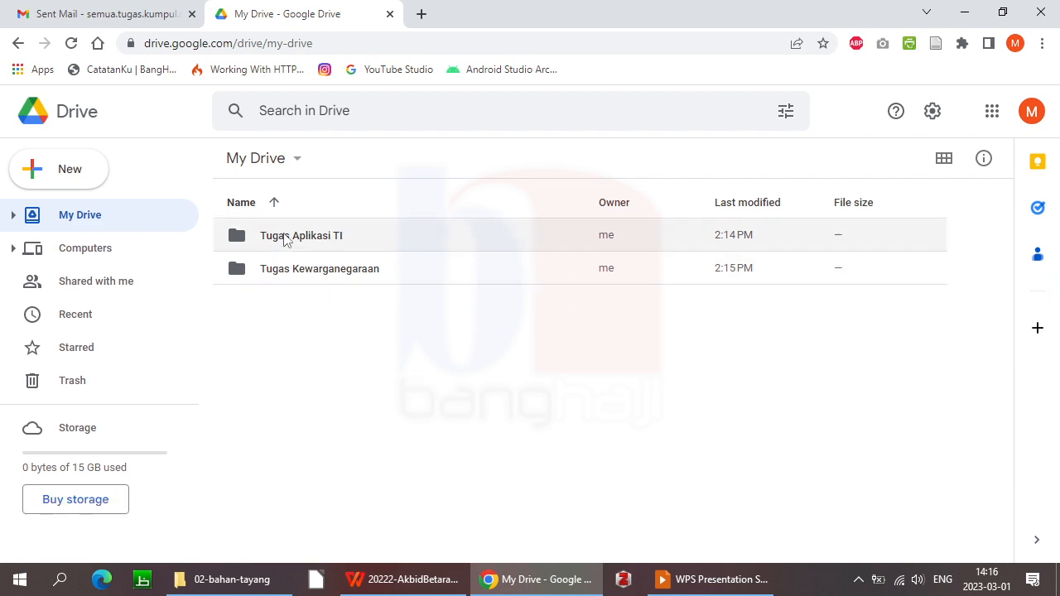
Open the empty Tugas Aplikasi TI folder and bring up the 02-bahan-tayang Explorer window
{"action": "left_click", "coordinate": [13, 215]}
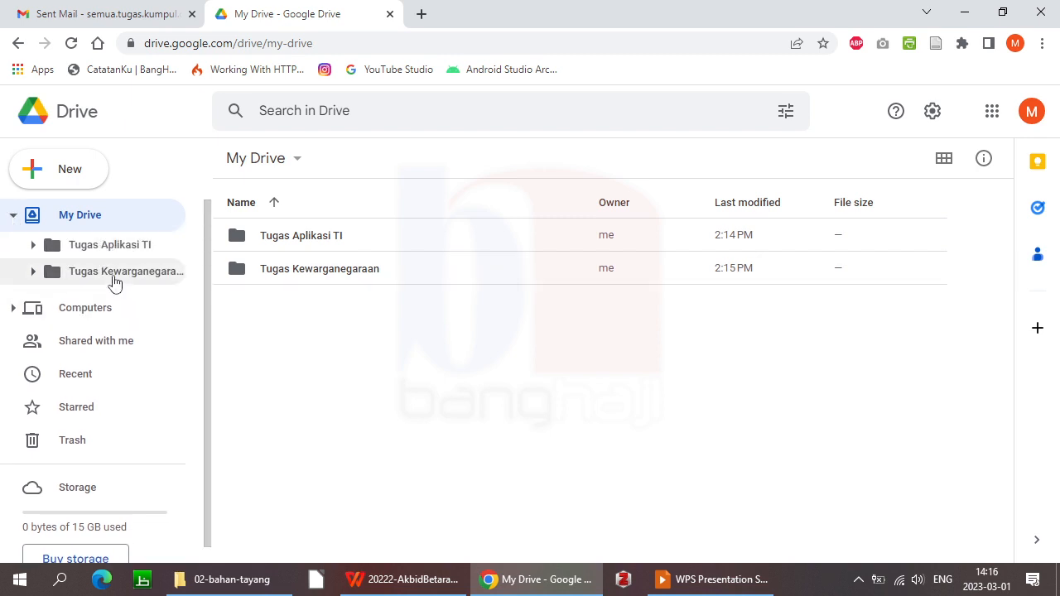
{"action": "left_click", "coordinate": [98, 245]}
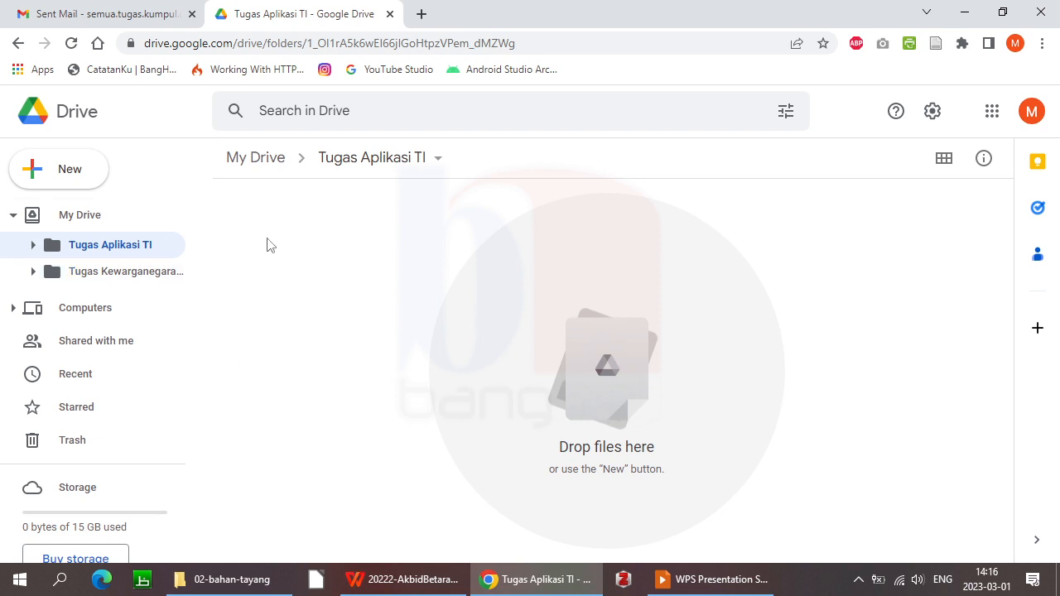
{"action": "left_click", "coordinate": [240, 572]}
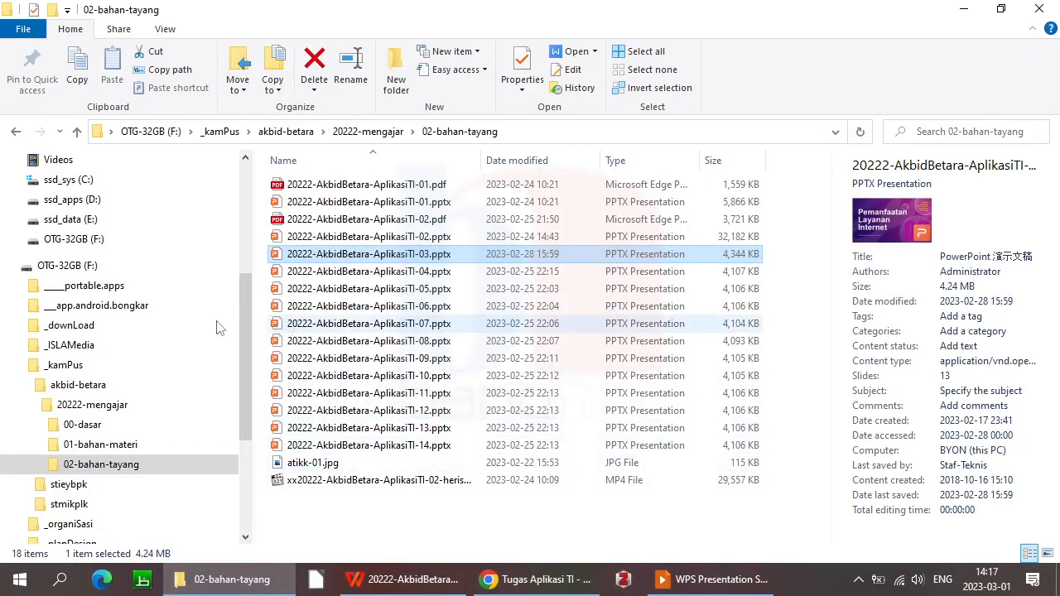
Browse Explorer to _kamPus > akbid-betara > 20222-mengajar > 00-dasar and drag out update-RPS-ATIKK.doc
{"action": "left_click_drag", "start_coordinate": [246, 342], "coordinate": [236, 226]}
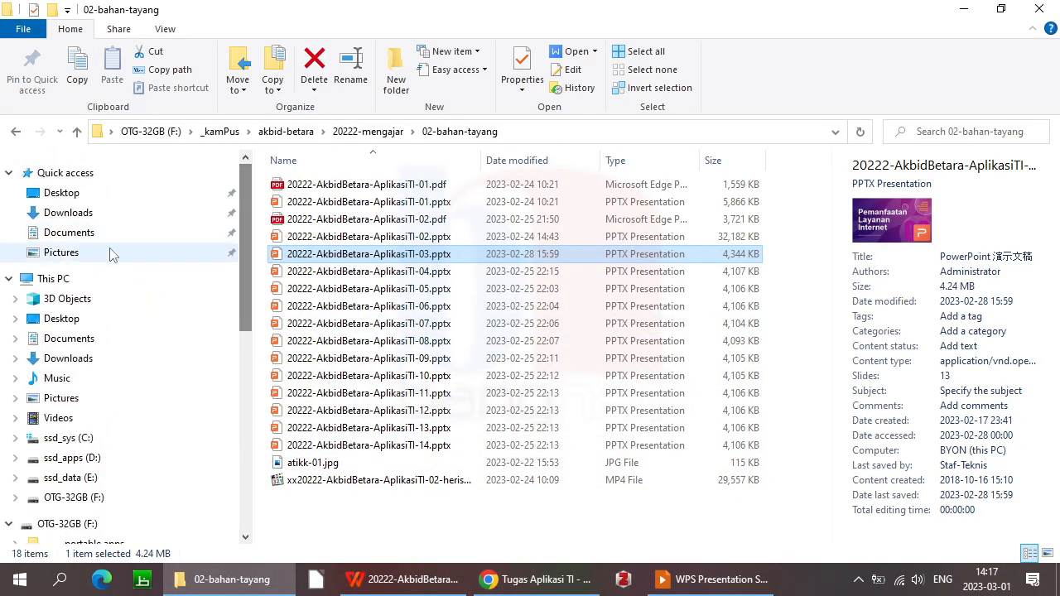
{"action": "left_click", "coordinate": [70, 358]}
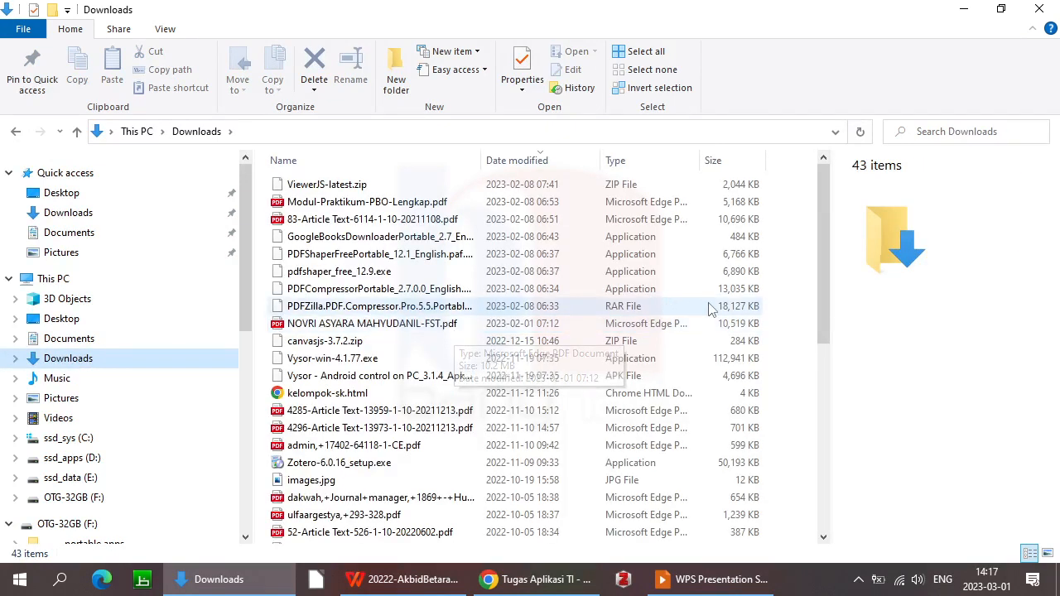
{"action": "left_click_drag", "start_coordinate": [821, 238], "coordinate": [802, 386]}
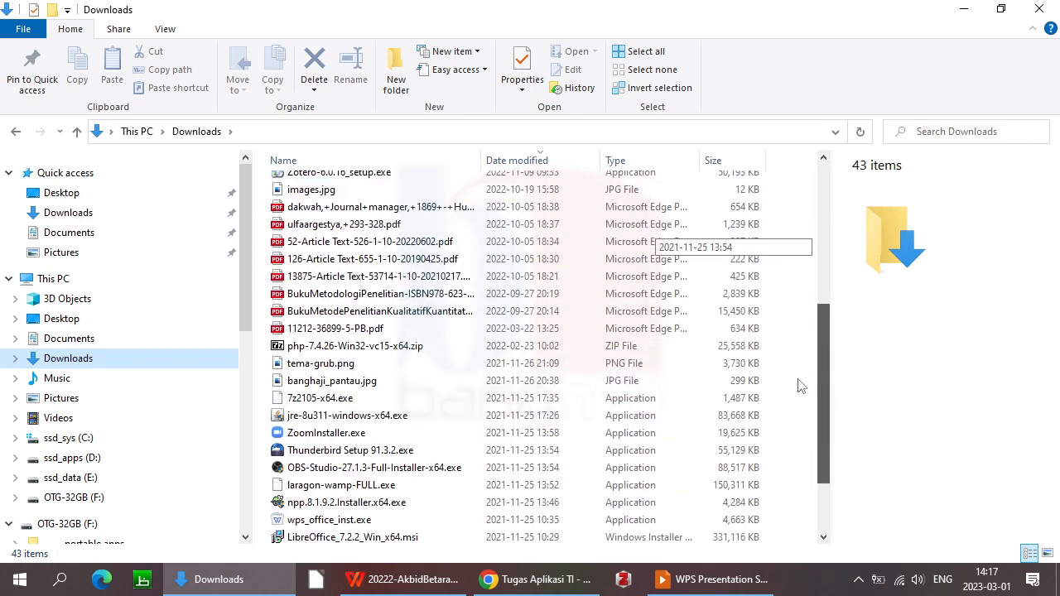
{"action": "scroll", "coordinate": [531, 356], "scroll_direction": "up", "scroll_amount": 5}
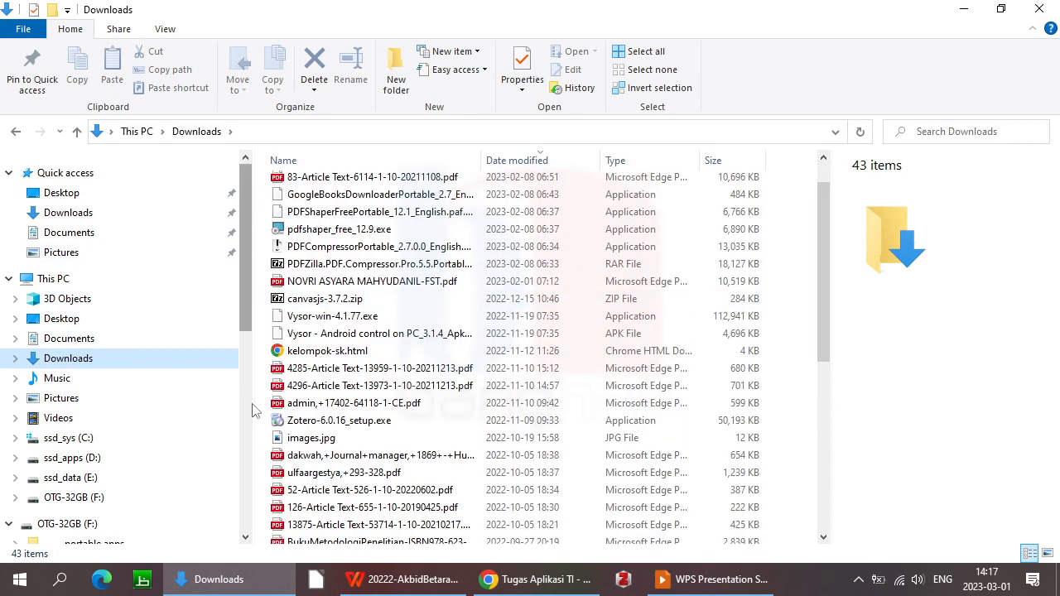
{"action": "left_click", "coordinate": [246, 454]}
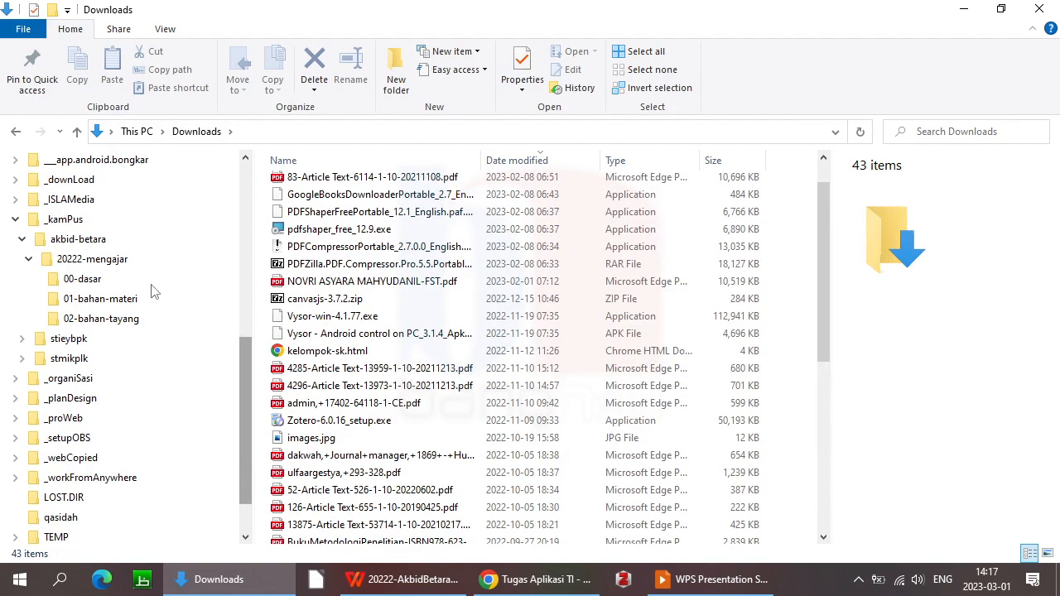
{"action": "left_click", "coordinate": [69, 282]}
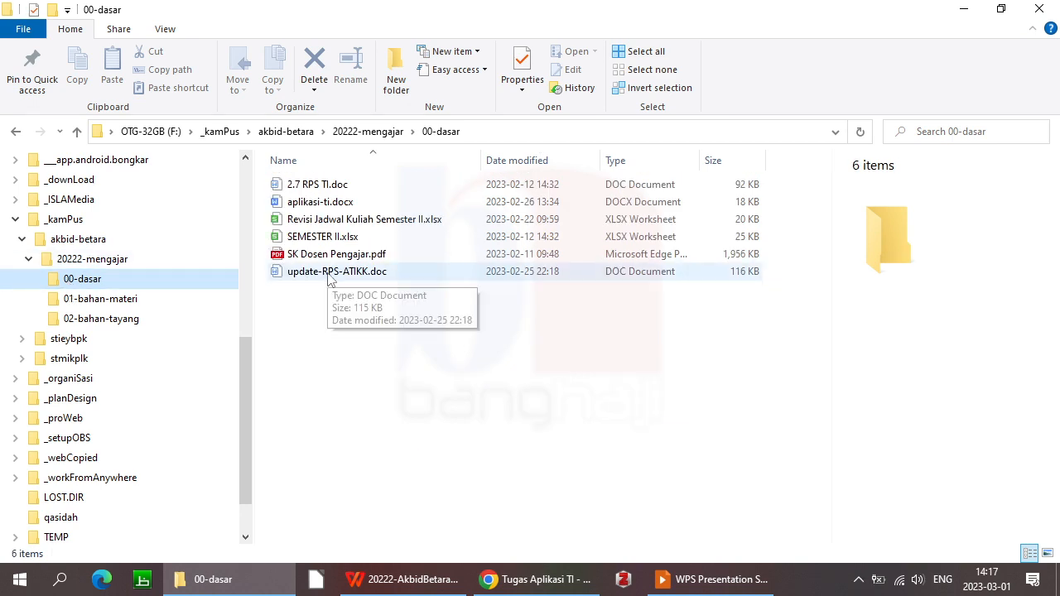
{"action": "left_click", "coordinate": [328, 278]}
{"action": "left_click_drag", "start_coordinate": [328, 278], "coordinate": [525, 315]}
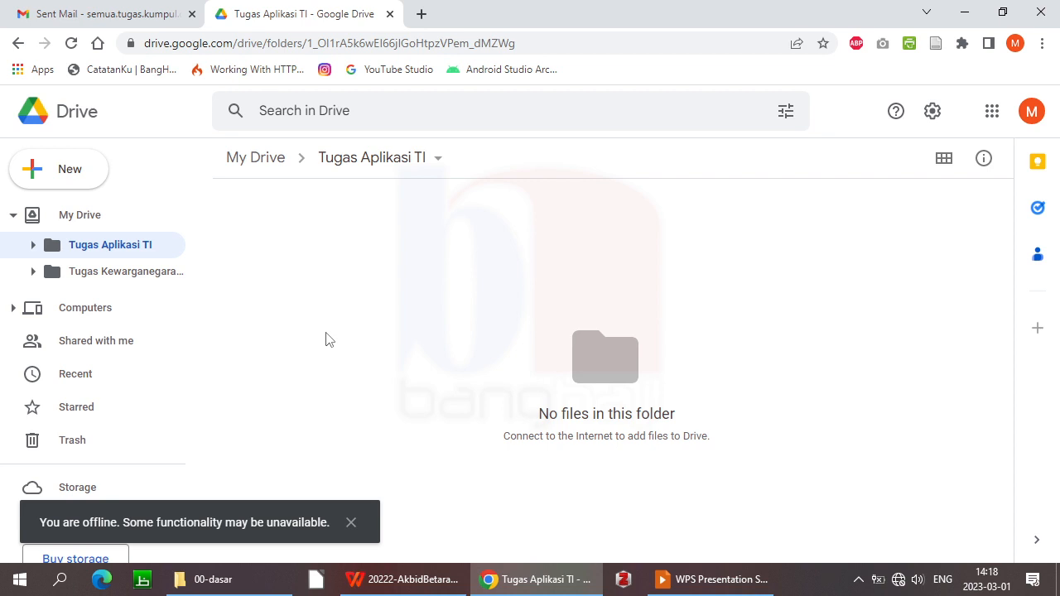
{"action": "left_click", "coordinate": [900, 581]}
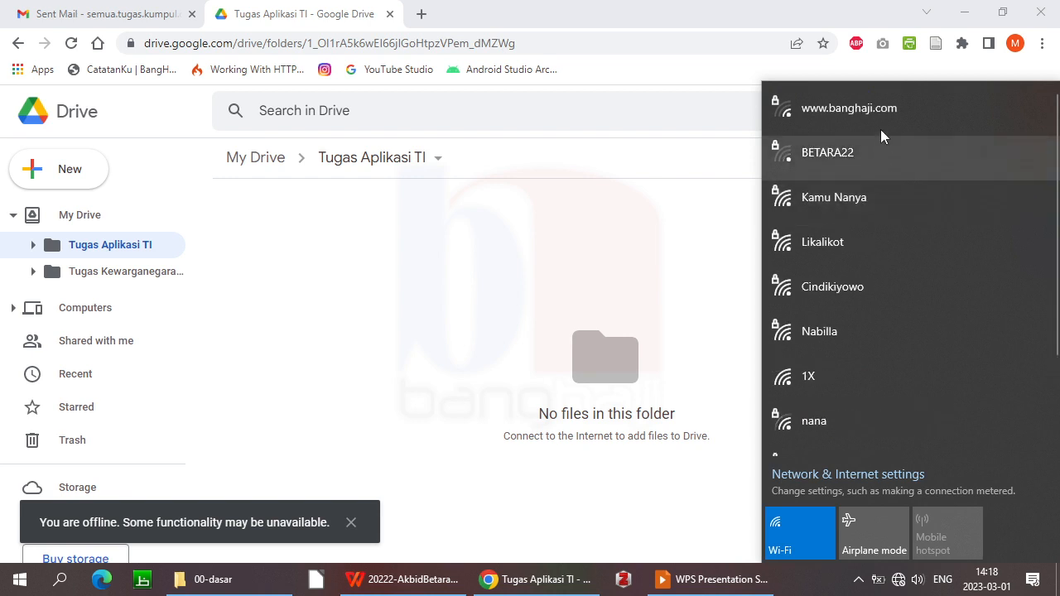
{"action": "left_click", "coordinate": [881, 123]}
{"action": "left_click", "coordinate": [857, 147]}
{"action": "left_click", "coordinate": [971, 187]}
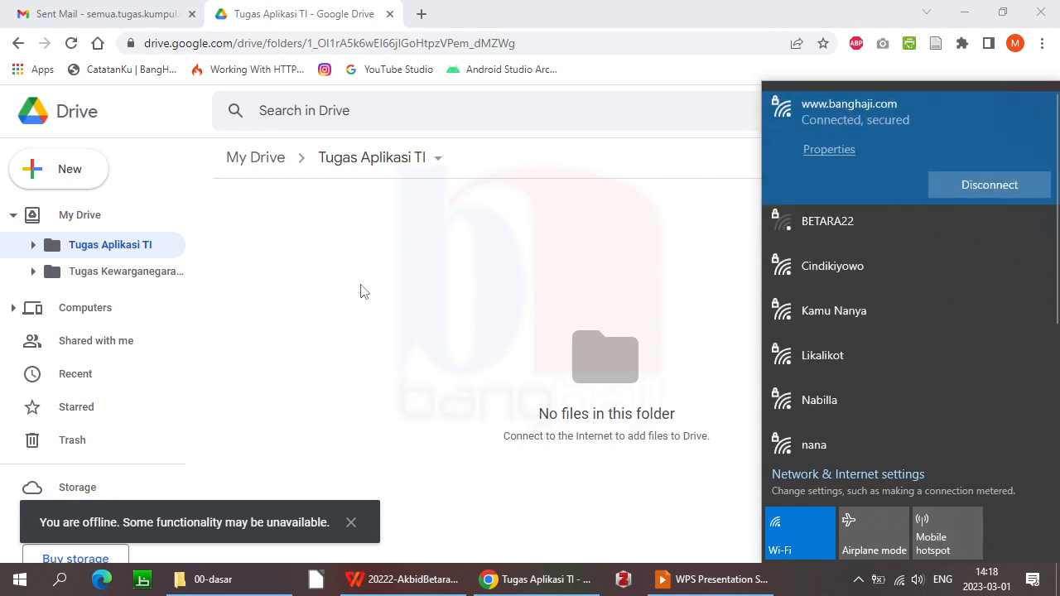
{"action": "left_click", "coordinate": [362, 290]}
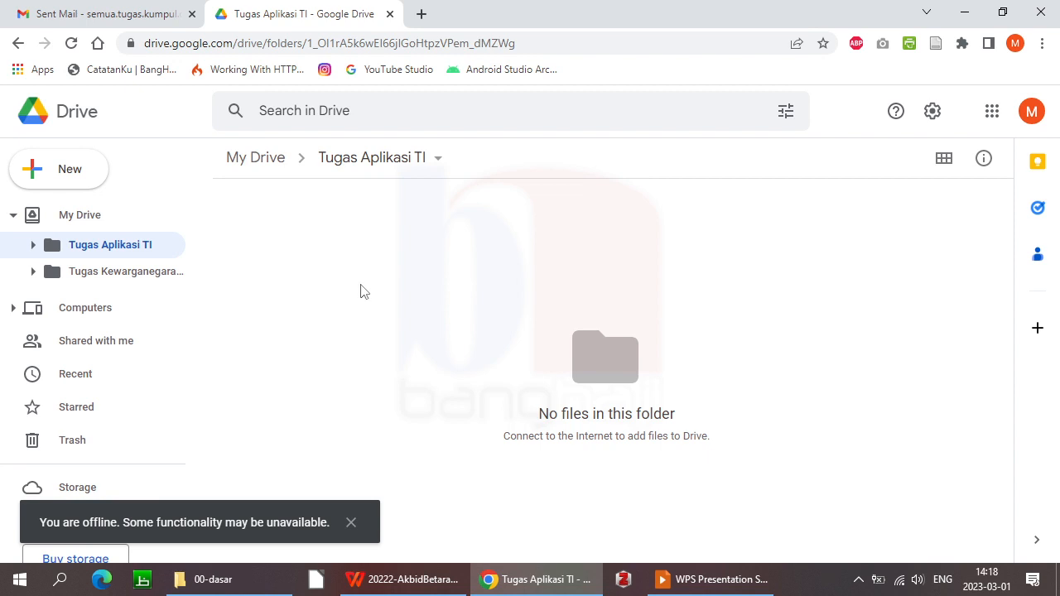
Drag update-RPS-ATIKK.doc from 00-dasar into Tugas Aplikasi TI and dismiss the offline notice
{"action": "left_click", "coordinate": [257, 580]}
{"action": "left_click_drag", "start_coordinate": [351, 275], "coordinate": [398, 330]}
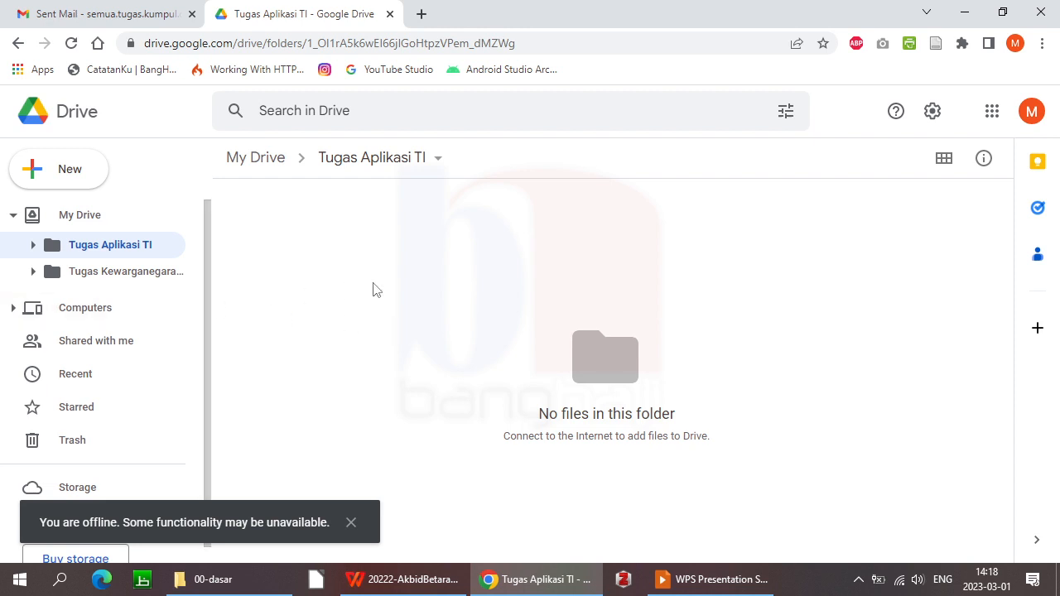
{"action": "left_click", "coordinate": [351, 524]}
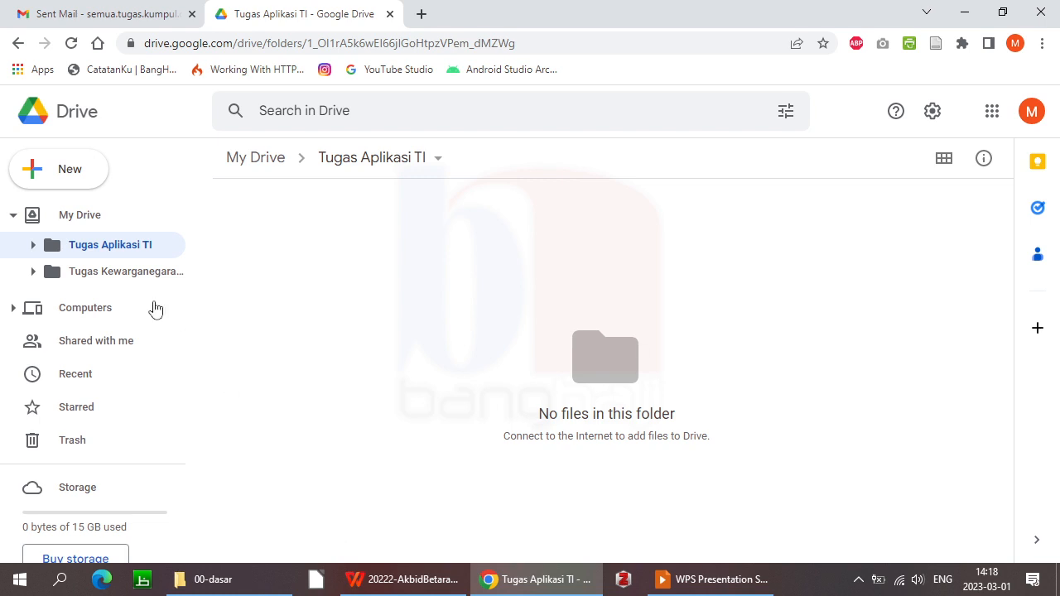
Visit Tugas Kewarganegaraan and return, then collapse and re-expand the upload panel
{"action": "left_click", "coordinate": [86, 278]}
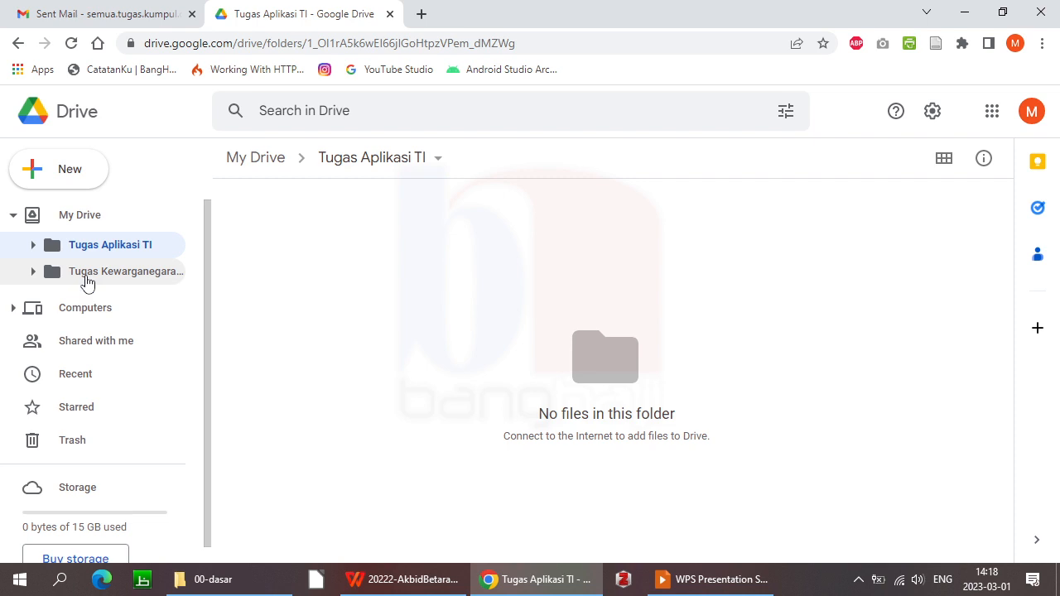
{"action": "left_click", "coordinate": [130, 253]}
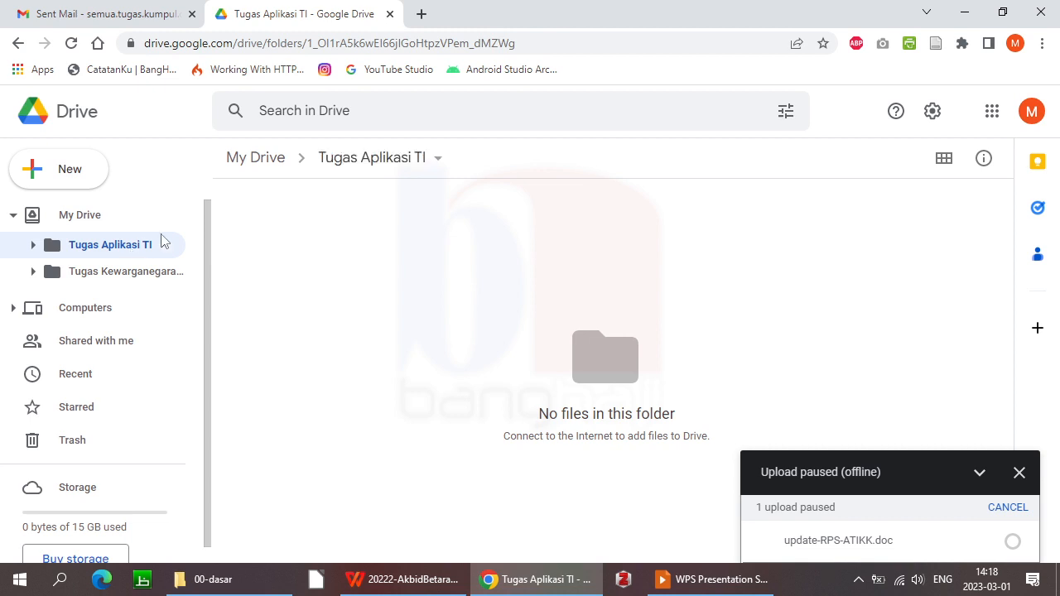
{"action": "left_click", "coordinate": [975, 480]}
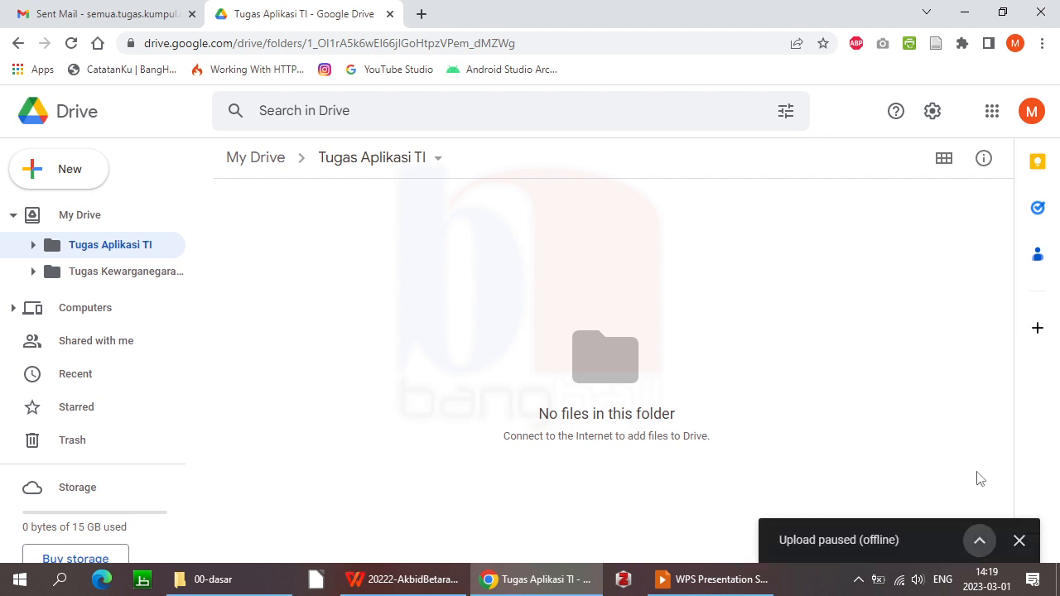
{"action": "left_click", "coordinate": [984, 544]}
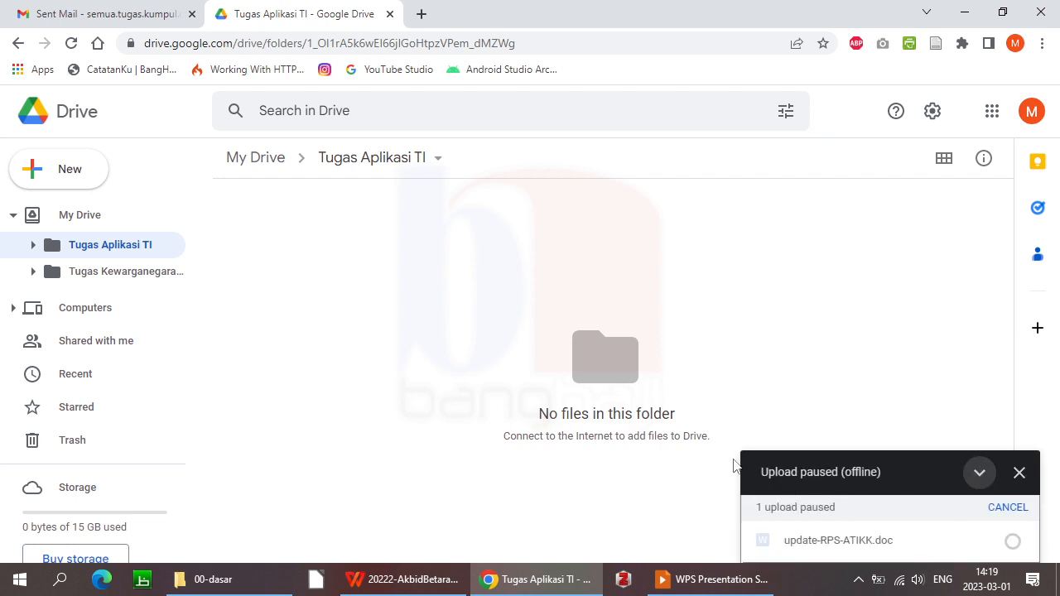
Reload the Tugas Aplikasi TI folder page and confirm the 'Reload site?' prompt
{"action": "key", "text": "F5"}
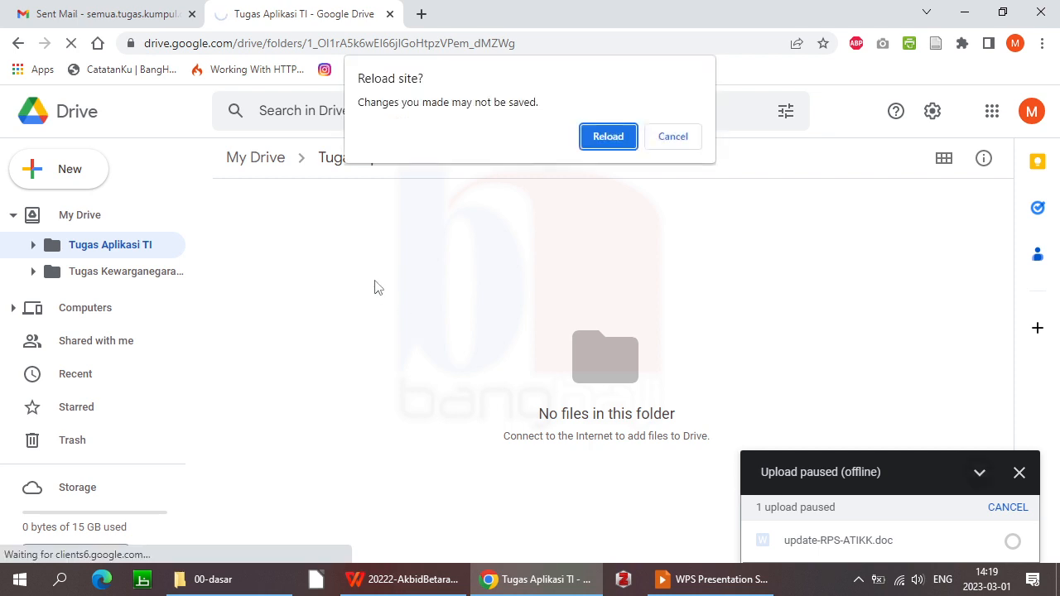
{"action": "key", "text": "Return"}
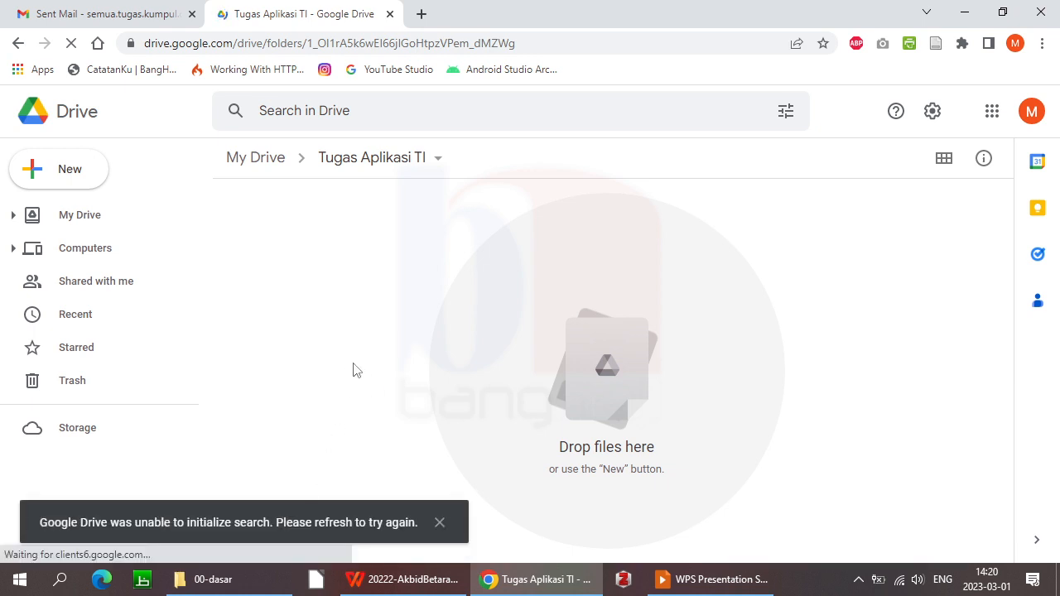
Dismiss the search-error and offline notices, then go to the top level of My Drive
{"action": "left_click", "coordinate": [440, 523]}
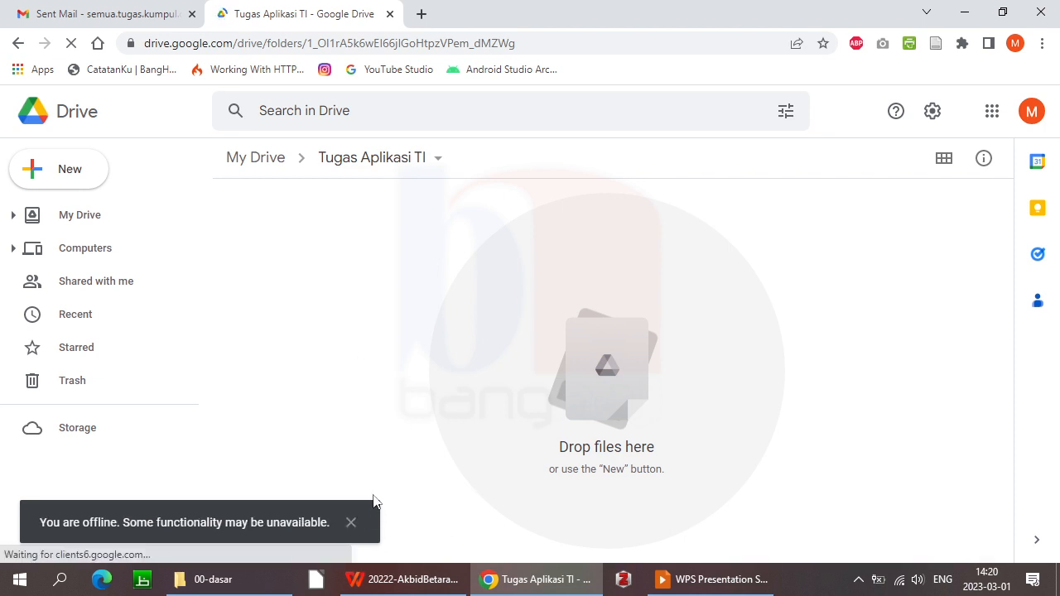
{"action": "left_click", "coordinate": [351, 523]}
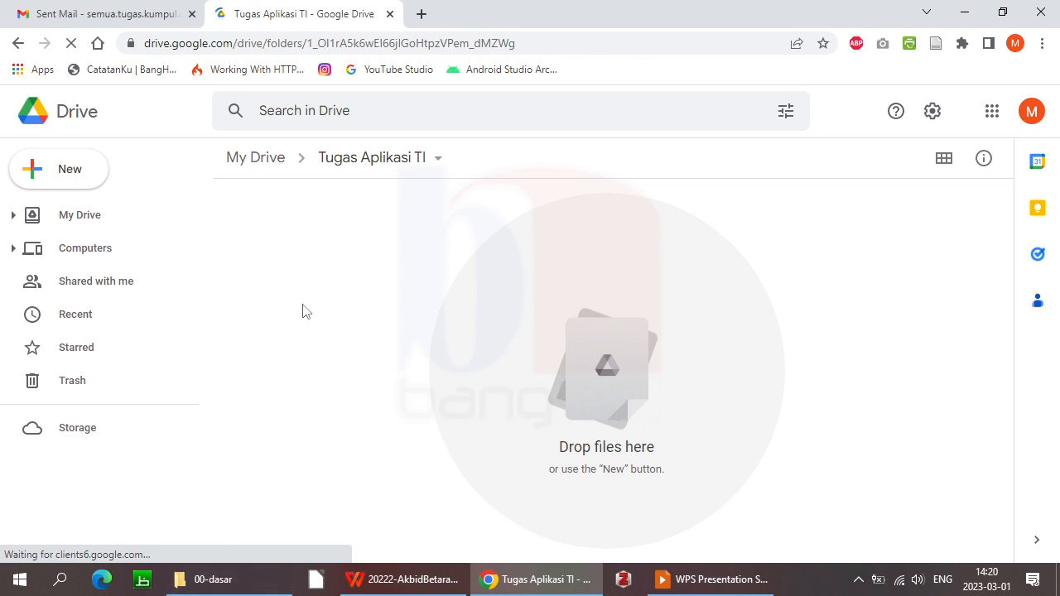
{"action": "left_click", "coordinate": [12, 217]}
{"action": "left_click", "coordinate": [88, 226]}
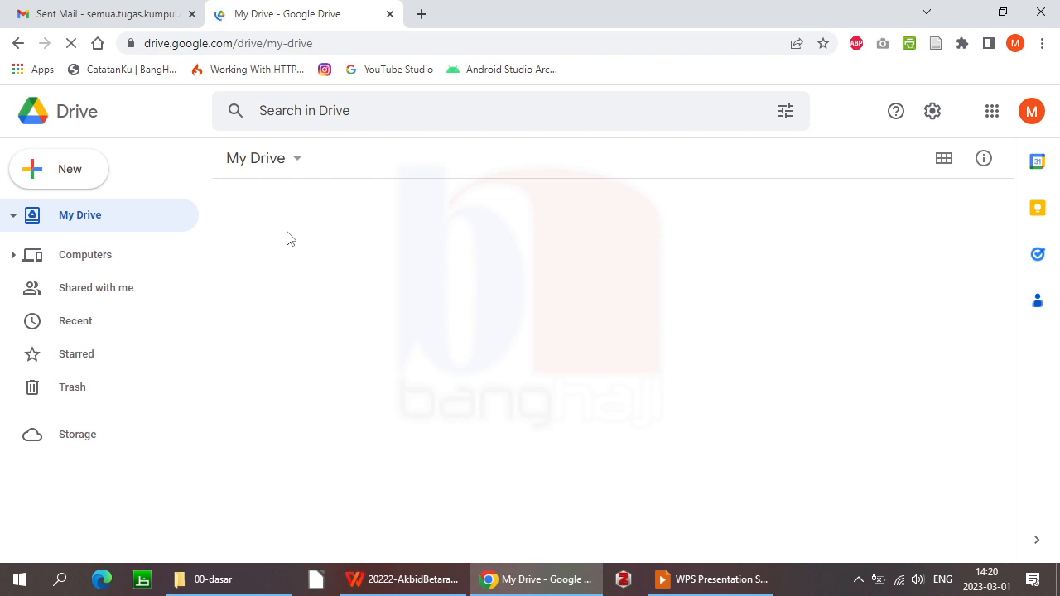
Reload My Drive from the address bar and reopen the empty Tugas Aplikasi TI folder
{"action": "left_click", "coordinate": [338, 43]}
{"action": "key", "text": "Return"}
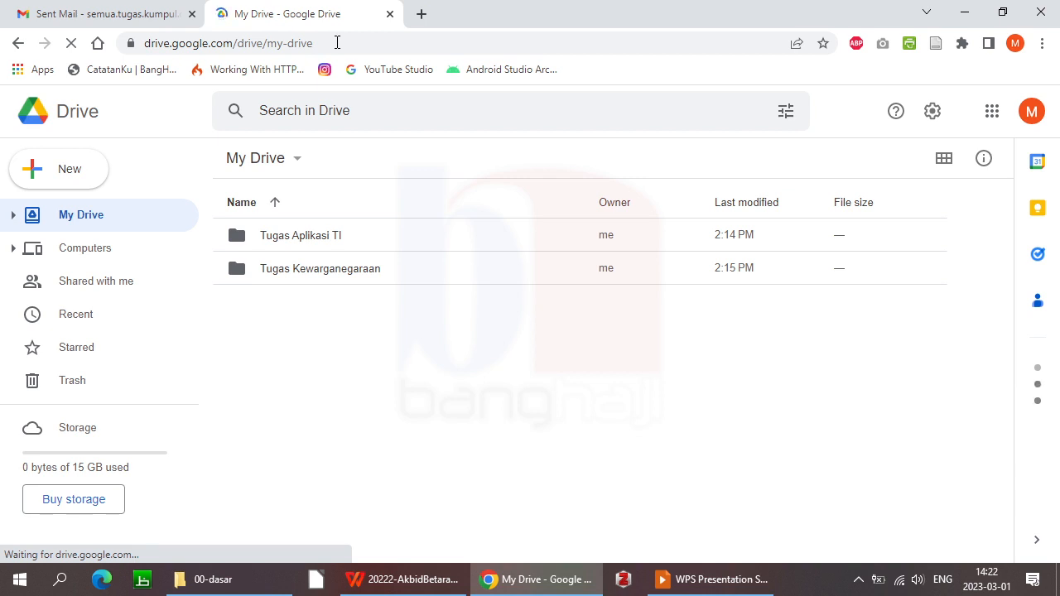
{"action": "left_click", "coordinate": [14, 216]}
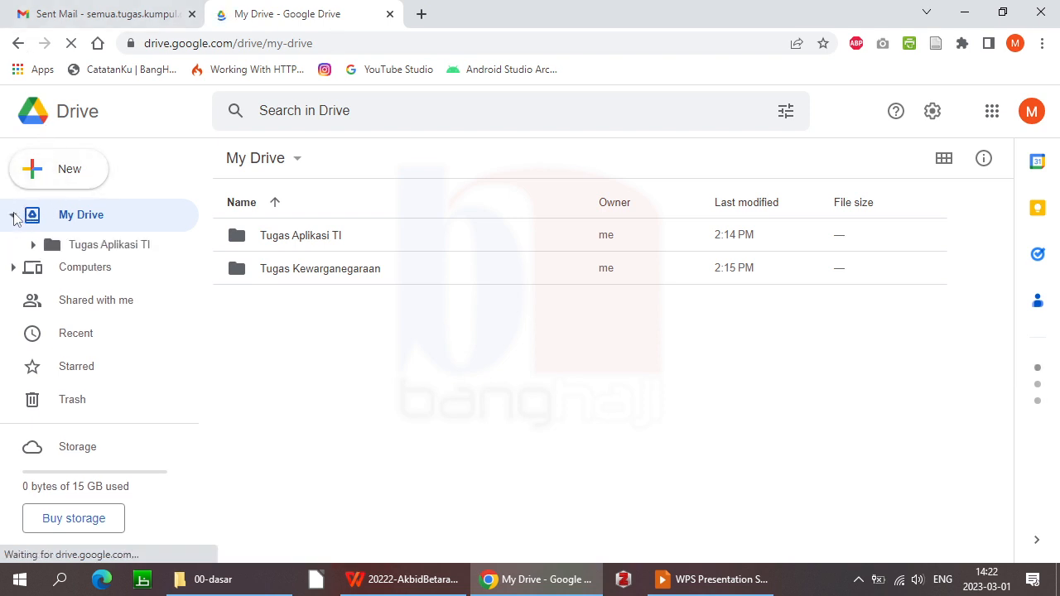
{"action": "left_click", "coordinate": [120, 247]}
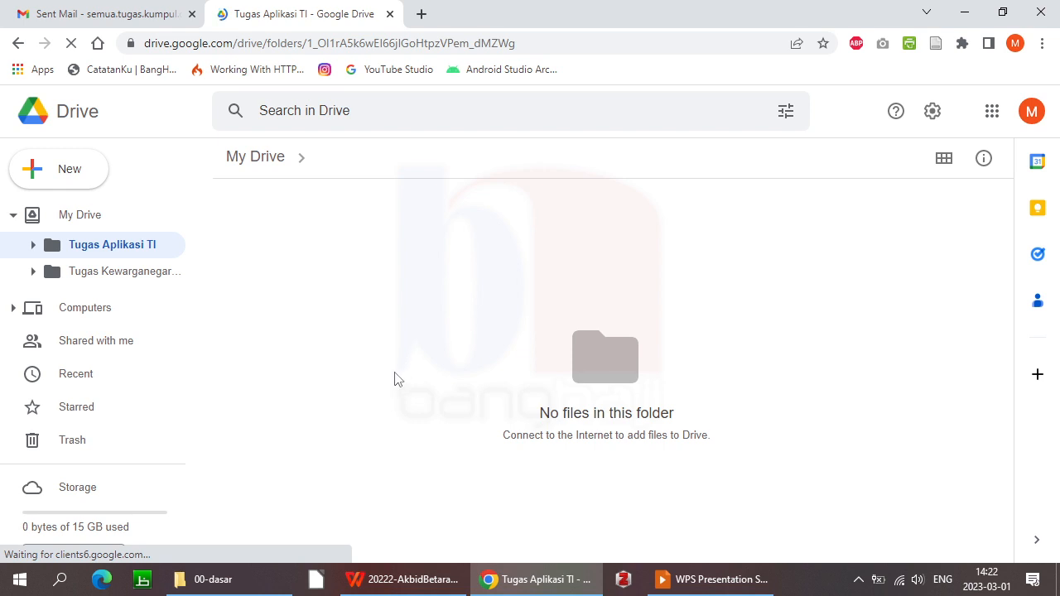
Drag aplikasi-ti.docx (18 KB) from the 00-dasar window into the Drive folder
{"action": "left_click", "coordinate": [261, 585]}
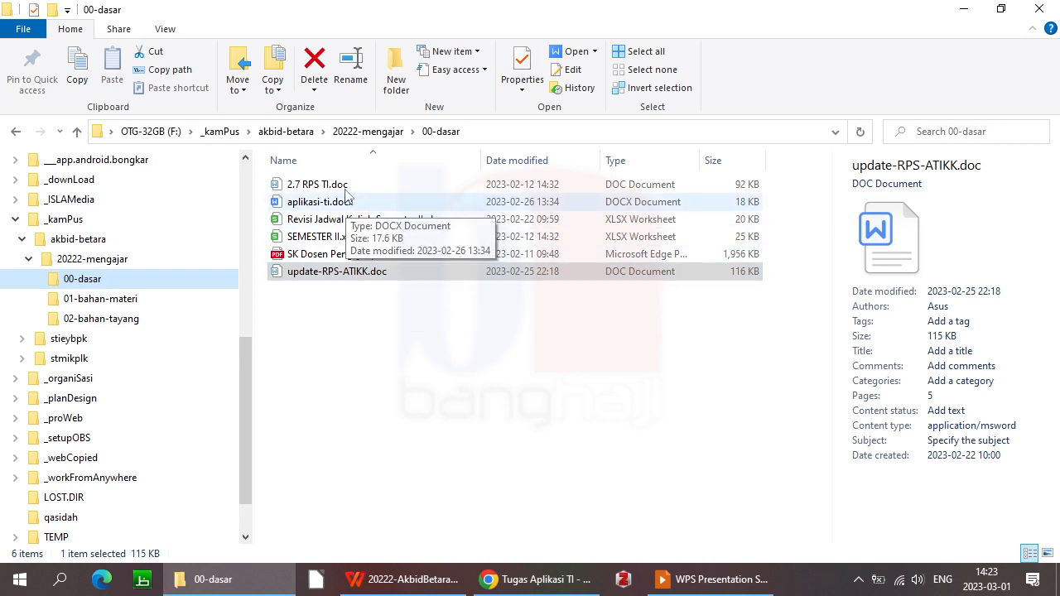
{"action": "left_click_drag", "start_coordinate": [331, 202], "coordinate": [591, 339]}
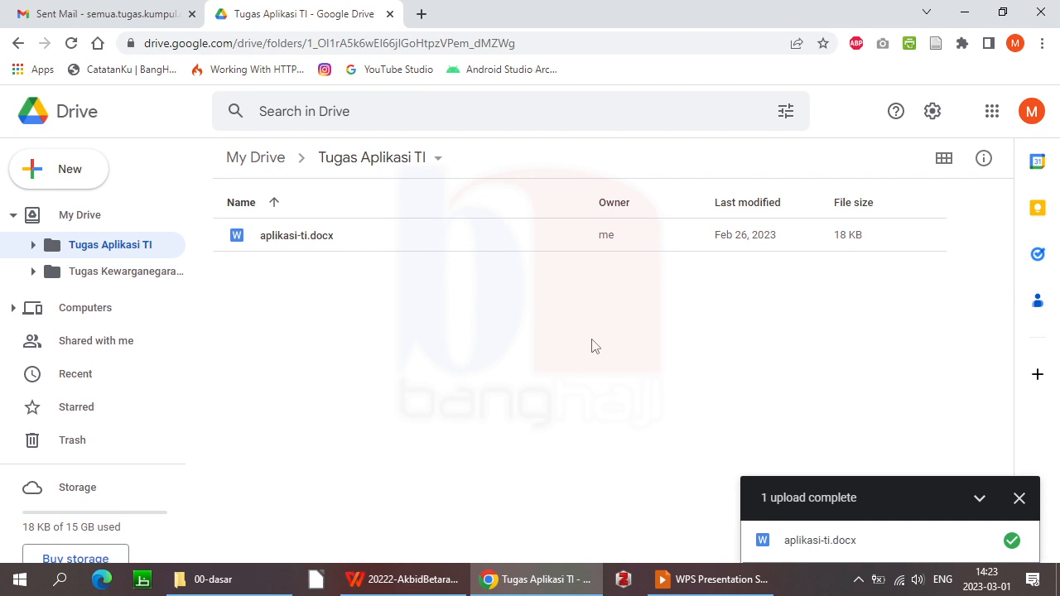
{"action": "key", "text": "super+Left"}
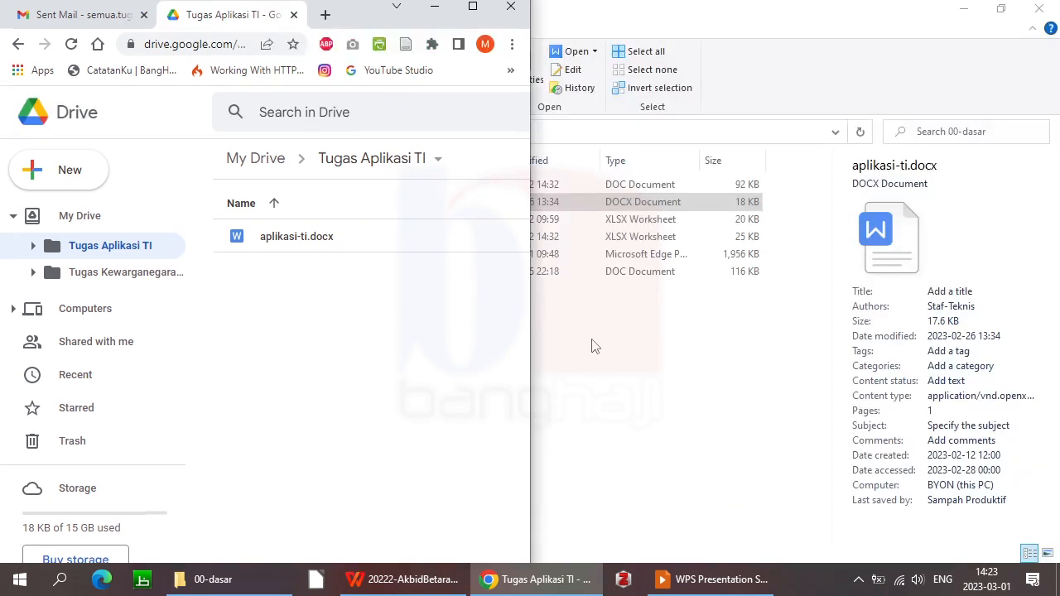
{"action": "left_click", "coordinate": [593, 346]}
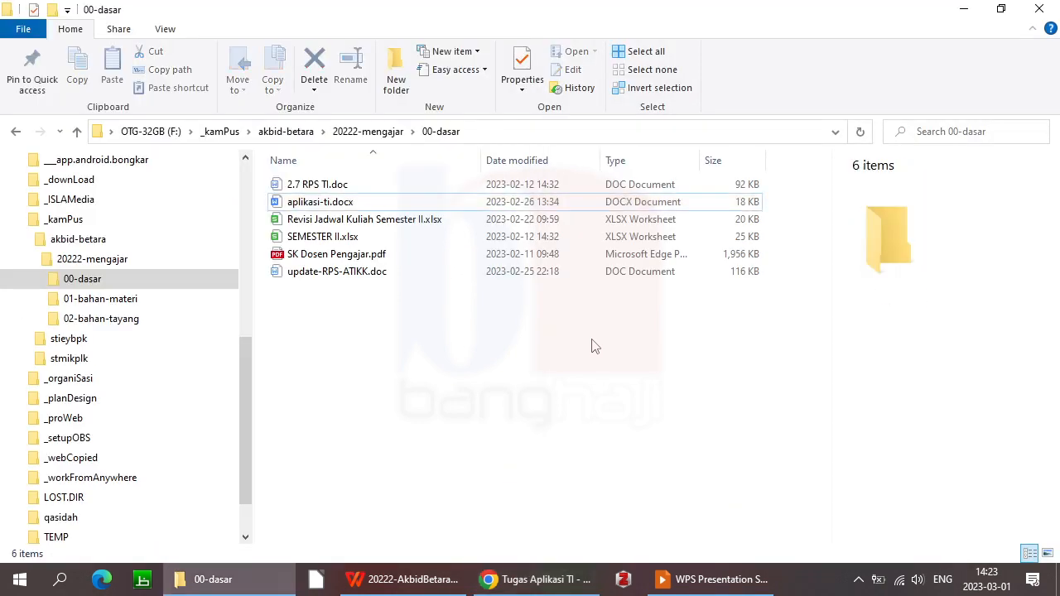
{"action": "key", "text": "super+Right"}
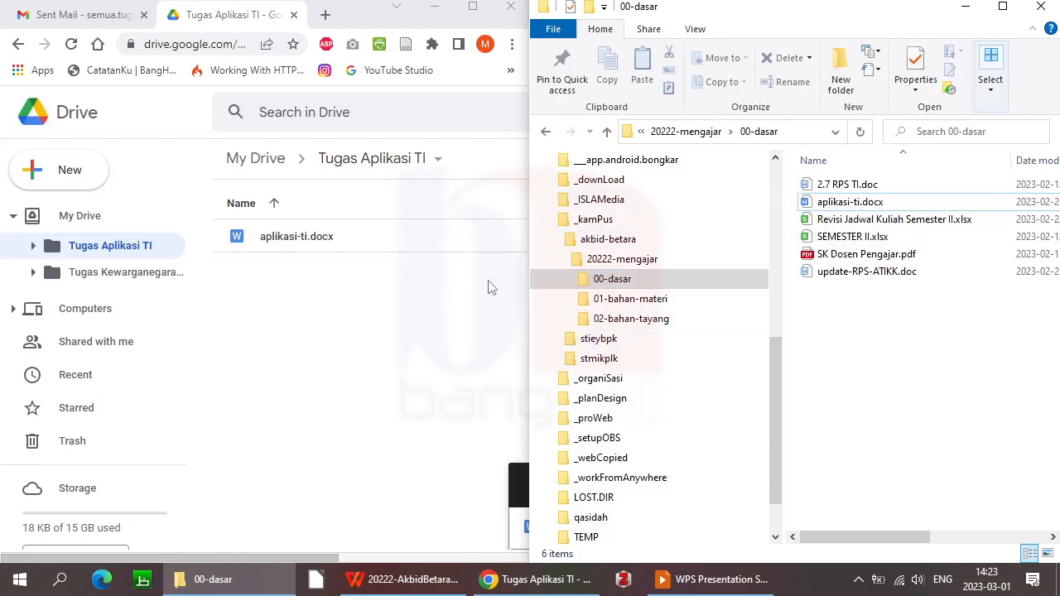
{"action": "left_click", "coordinate": [1009, 10]}
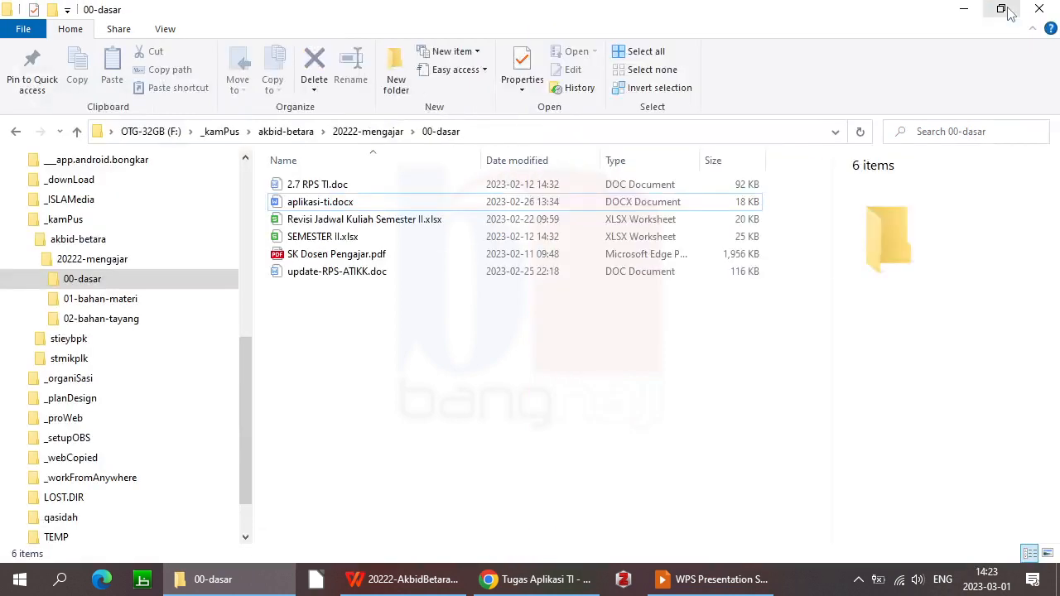
{"action": "key", "text": "alt+Tab"}
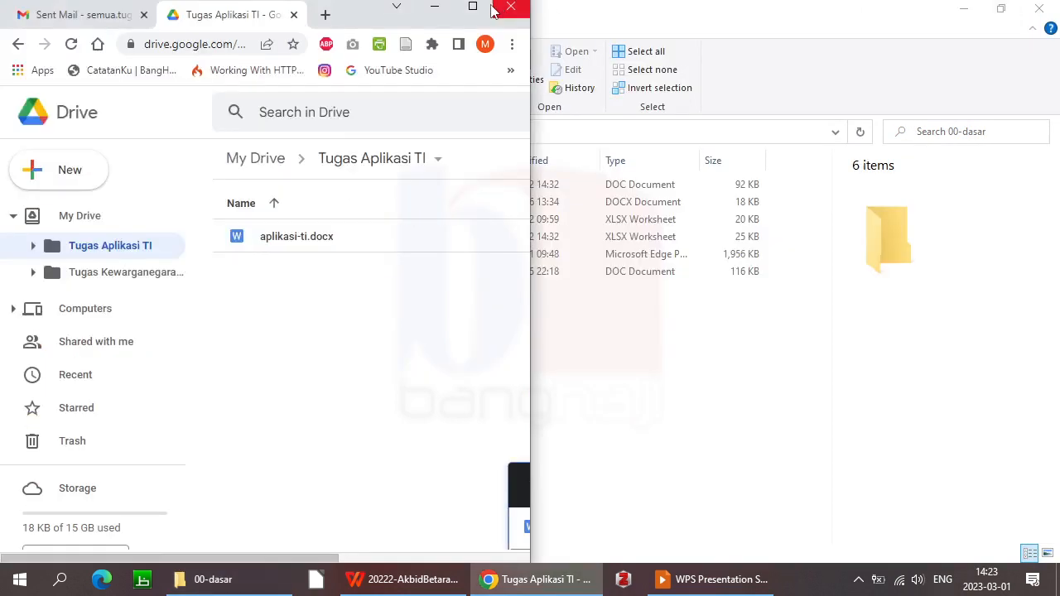
{"action": "left_click", "coordinate": [472, 8]}
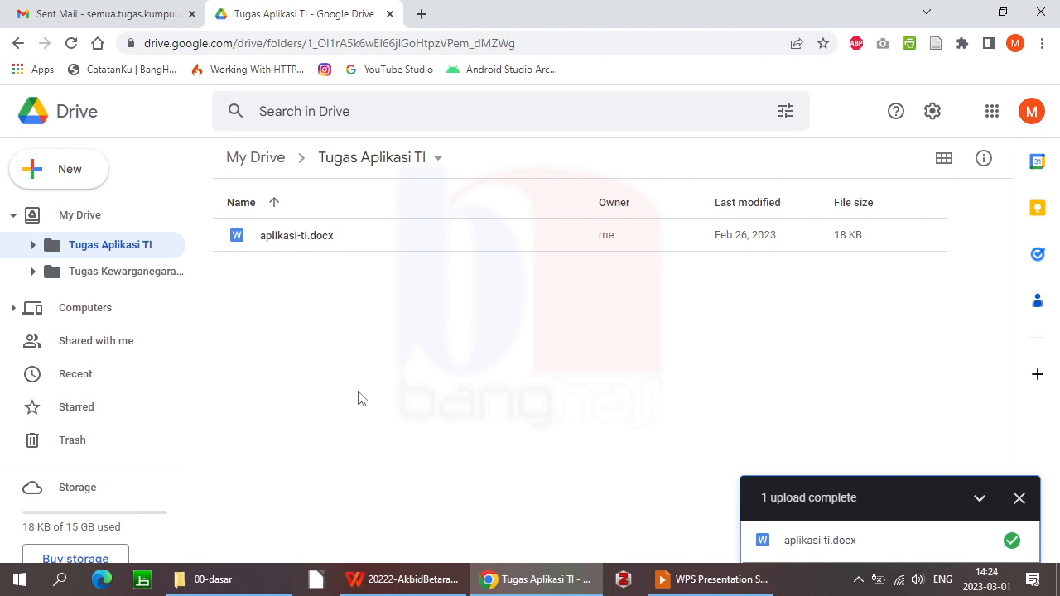
{"action": "right_click", "coordinate": [363, 237]}
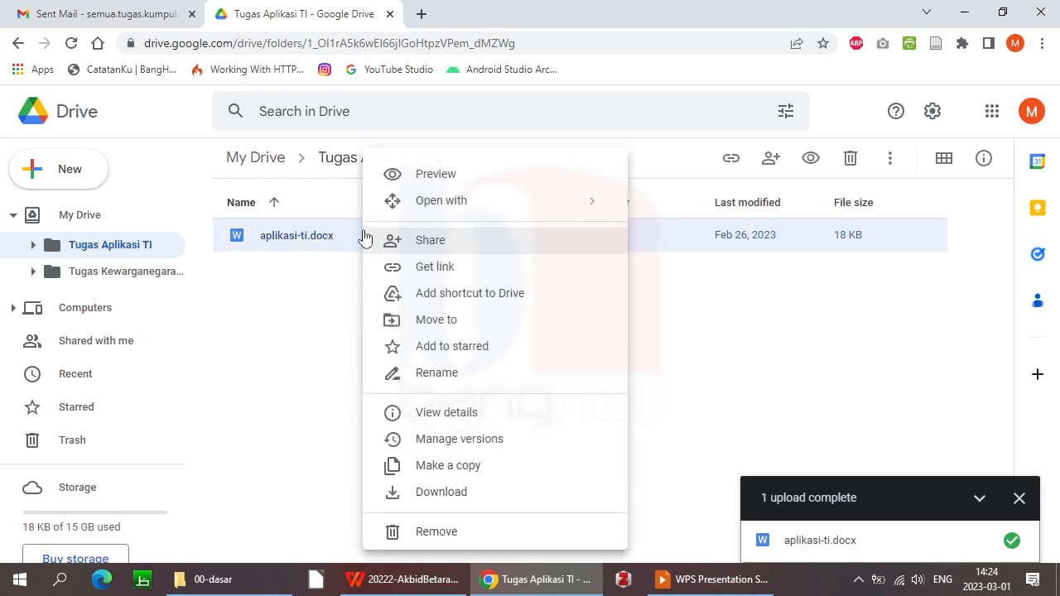
{"action": "left_click", "coordinate": [443, 242]}
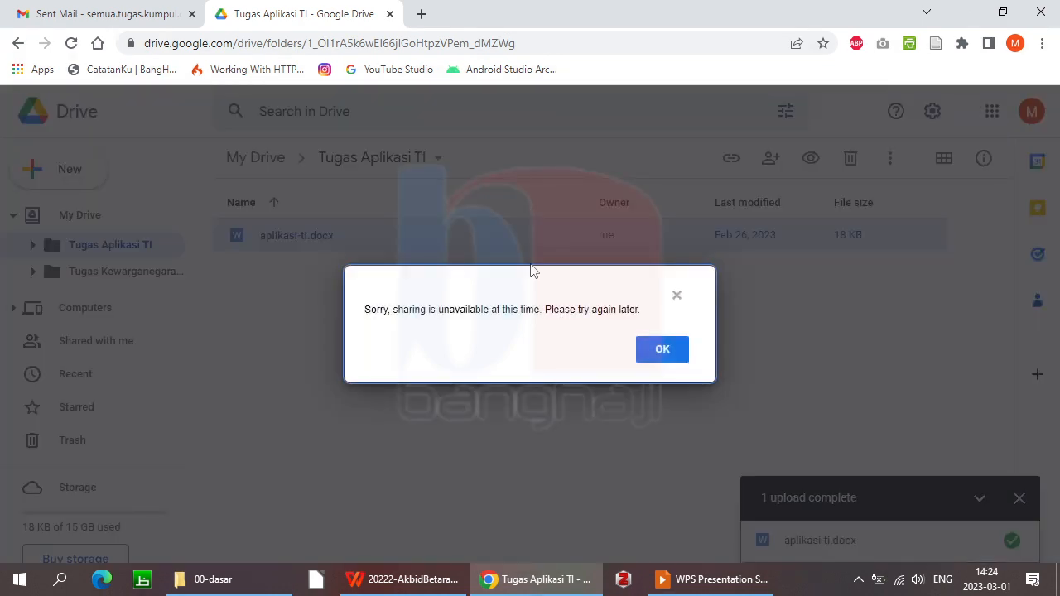
{"action": "left_click", "coordinate": [664, 358]}
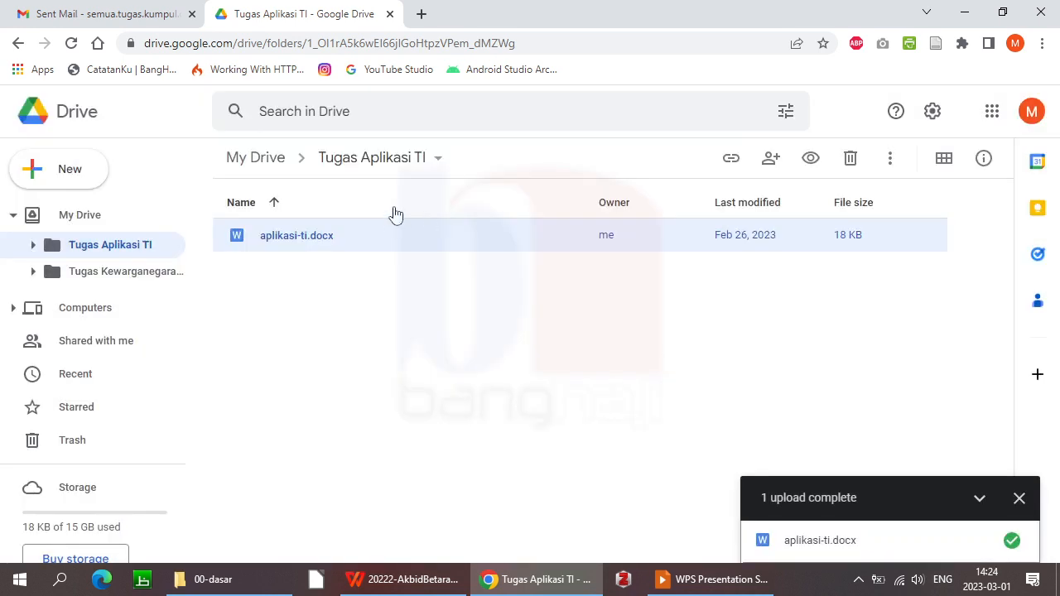
{"action": "right_click", "coordinate": [396, 249]}
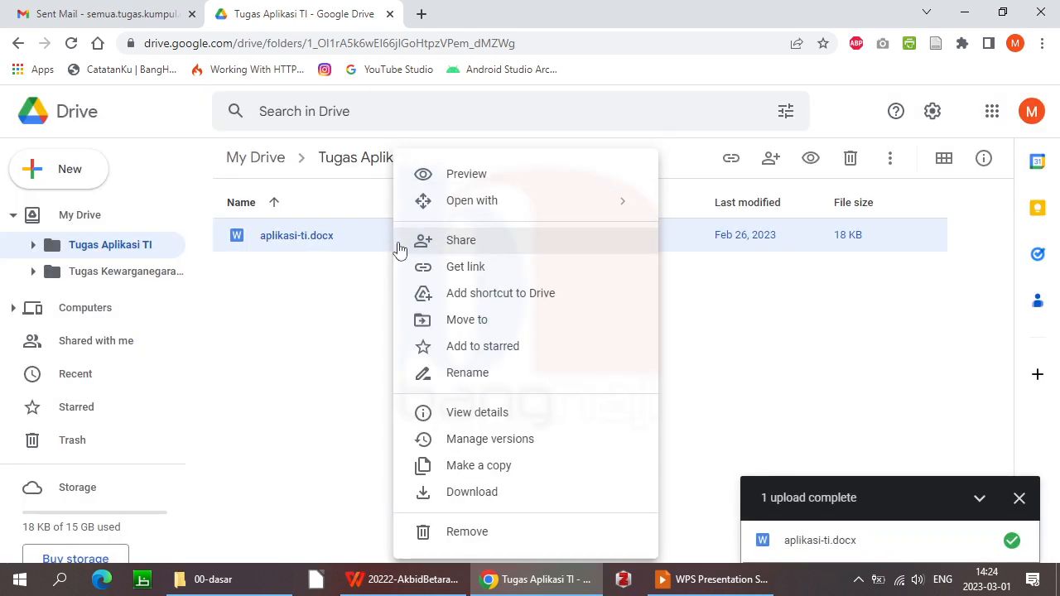
{"action": "left_click", "coordinate": [483, 248]}
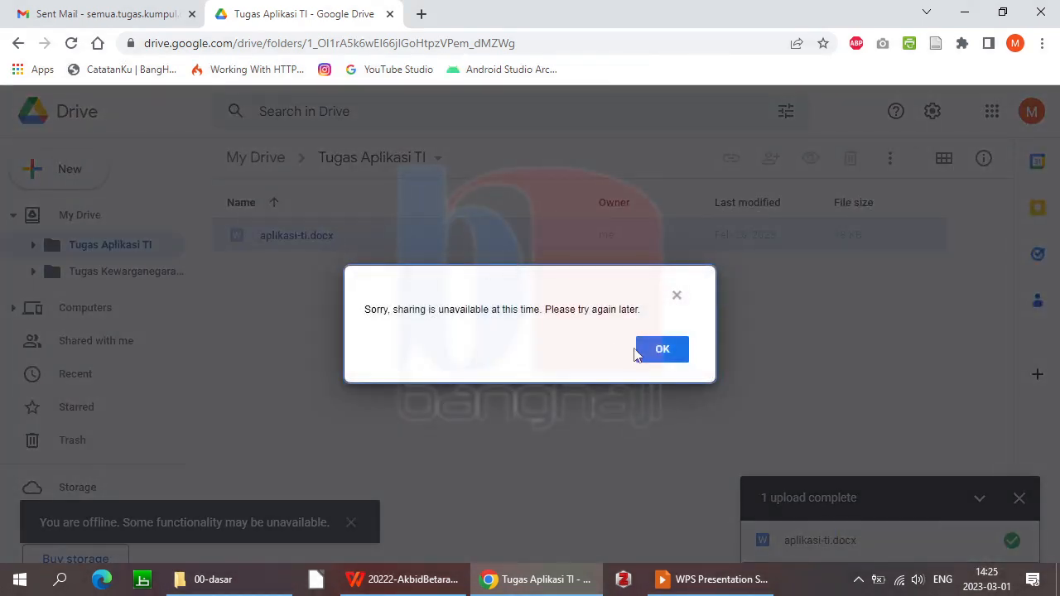
{"action": "left_click", "coordinate": [657, 350]}
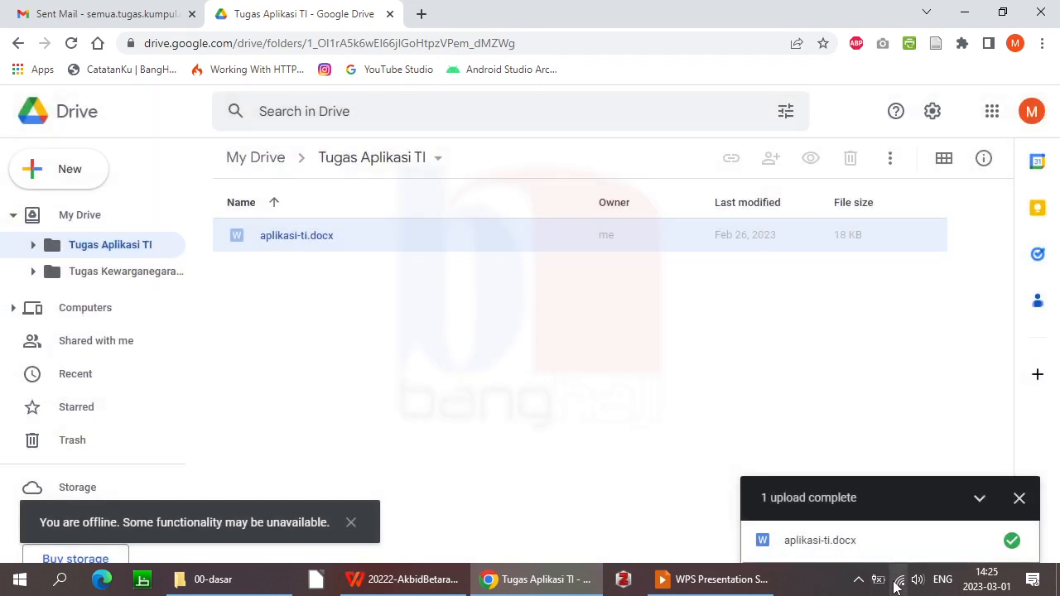
{"action": "left_click", "coordinate": [900, 585]}
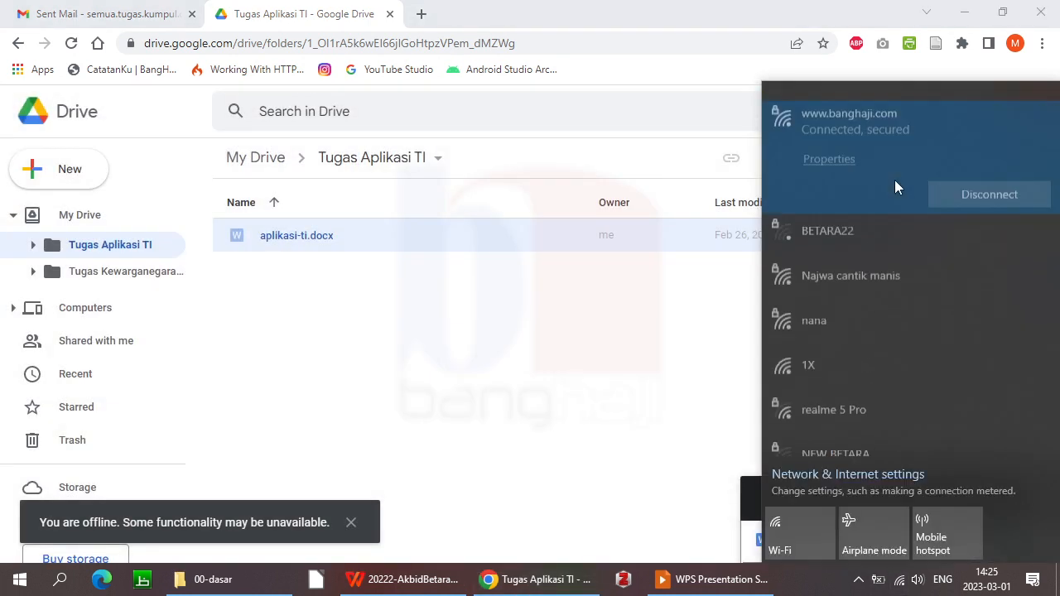
{"action": "left_click", "coordinate": [886, 230]}
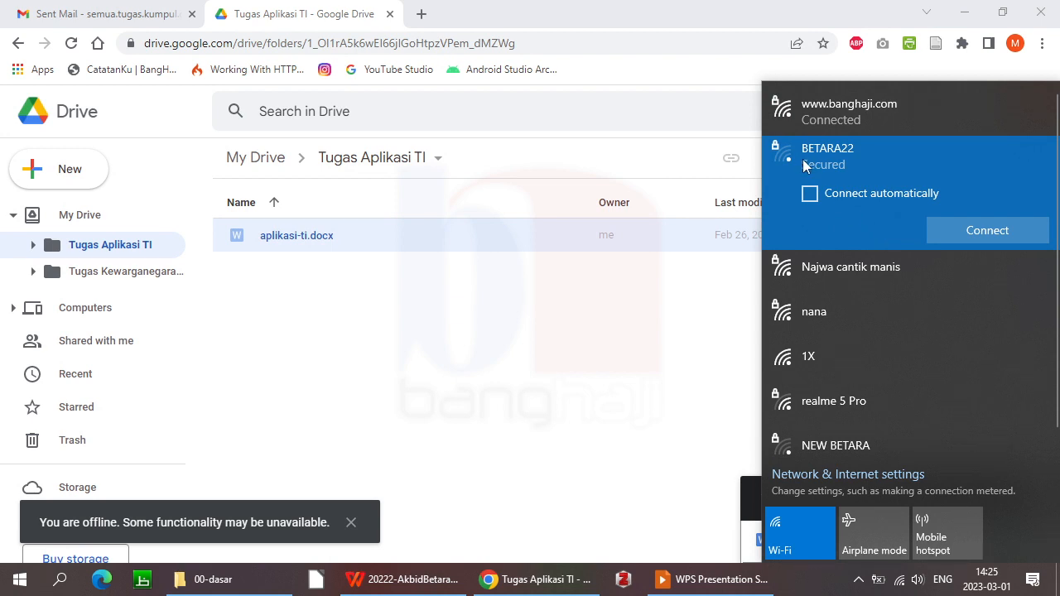
{"action": "left_click", "coordinate": [613, 400]}
Retry sharing aplikasi-ti.docx, dismiss the sharing-unavailable error, and reopen the file's actions menu
{"action": "left_click", "coordinate": [370, 239]}
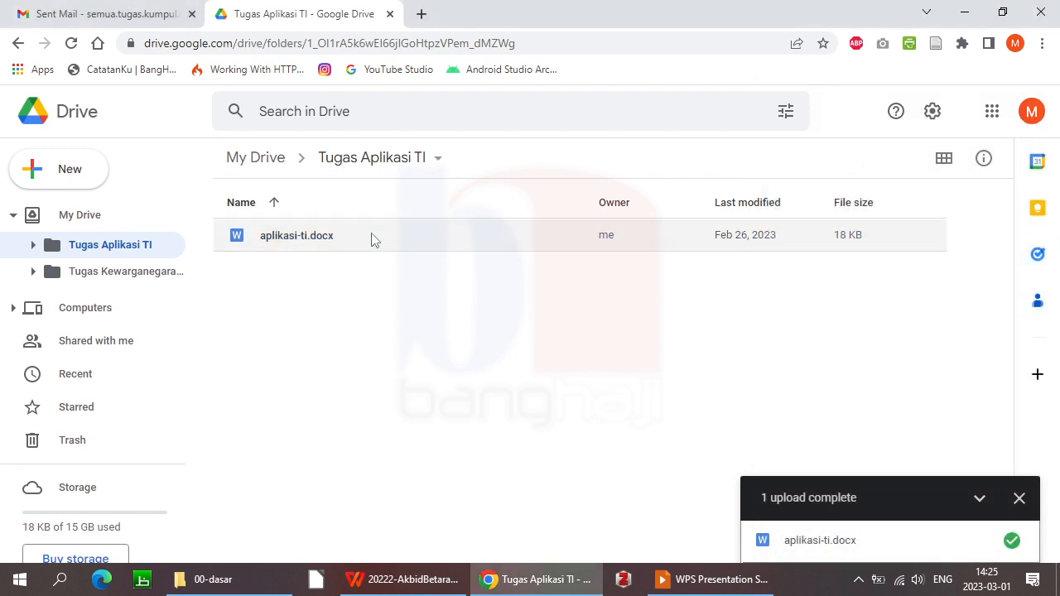
{"action": "right_click", "coordinate": [372, 239]}
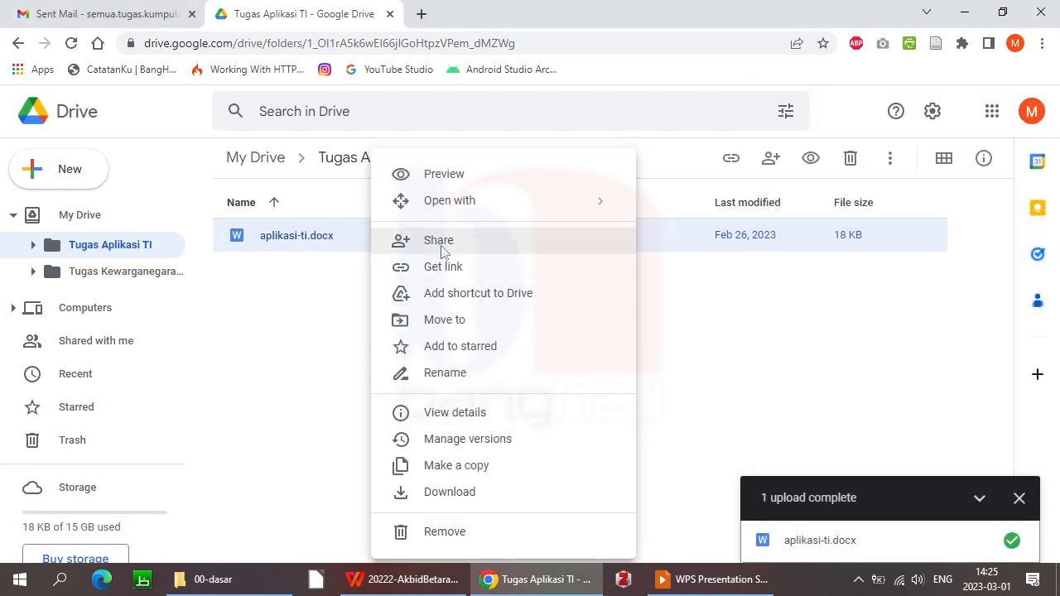
{"action": "left_click", "coordinate": [378, 239]}
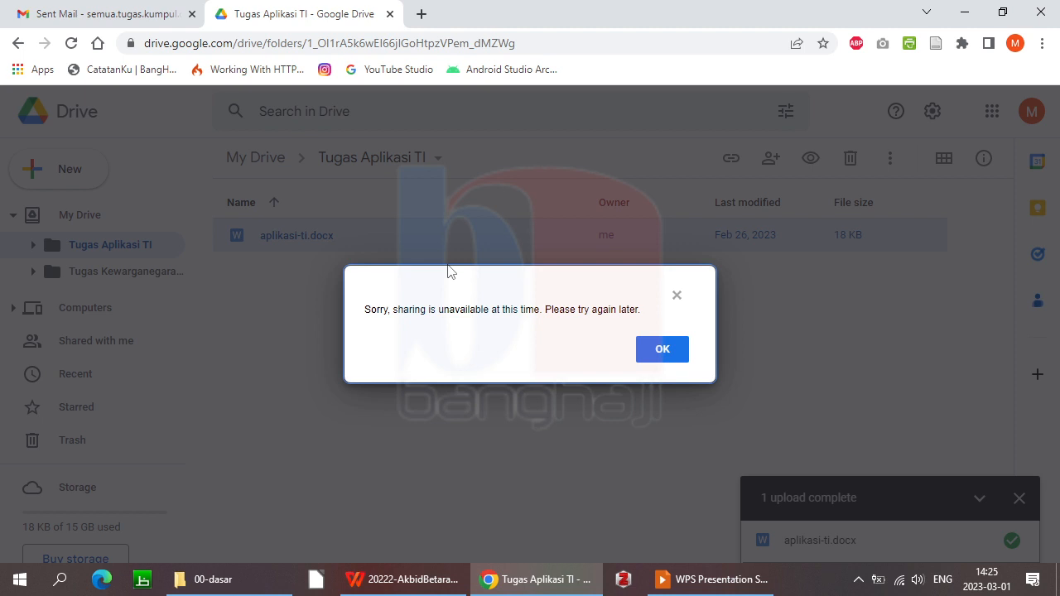
{"action": "left_click", "coordinate": [663, 358]}
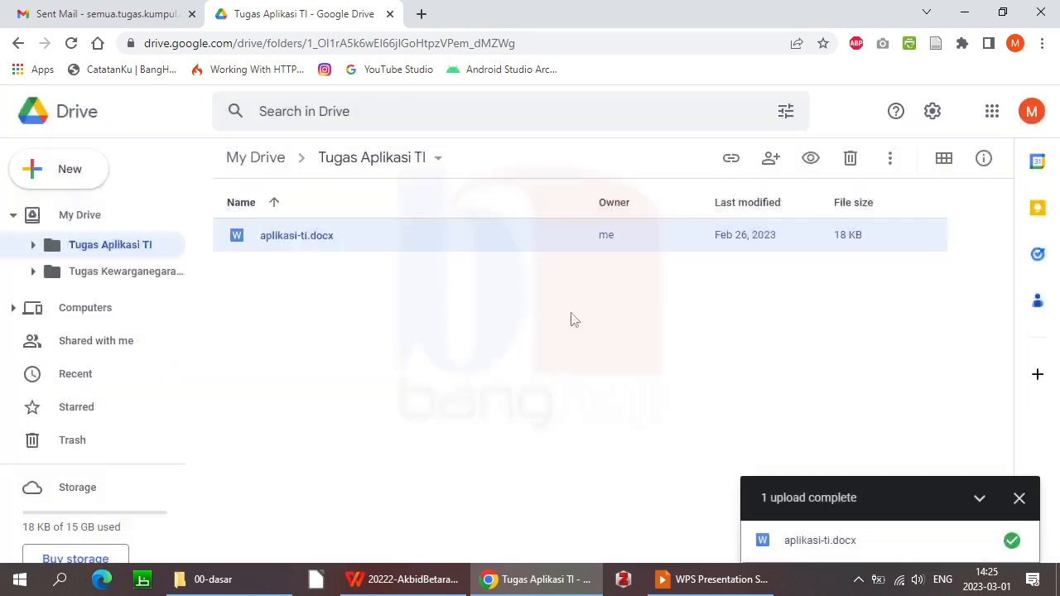
{"action": "right_click", "coordinate": [384, 234]}
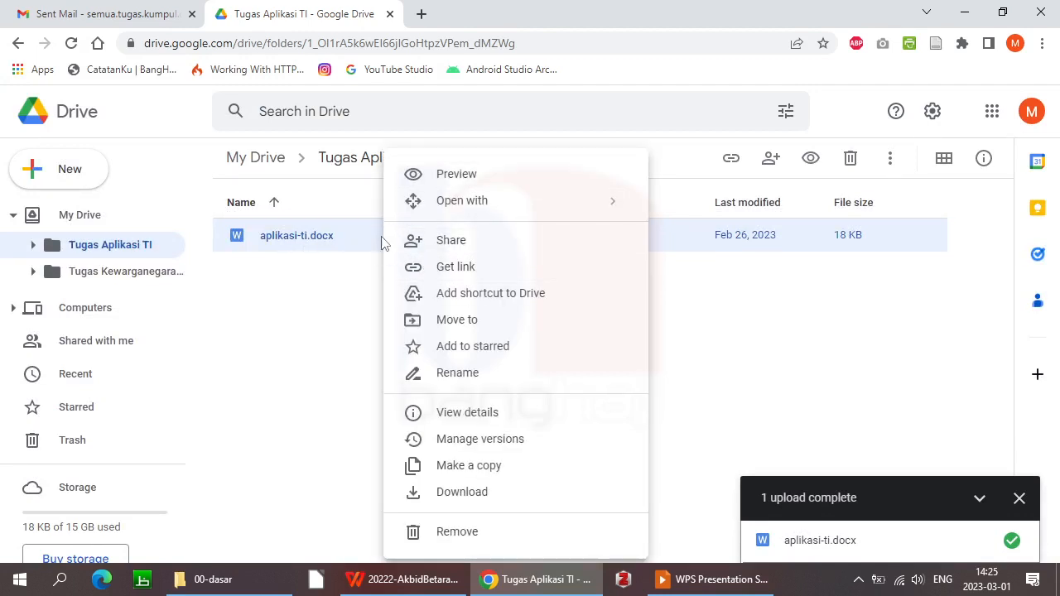
{"action": "left_click", "coordinate": [498, 267]}
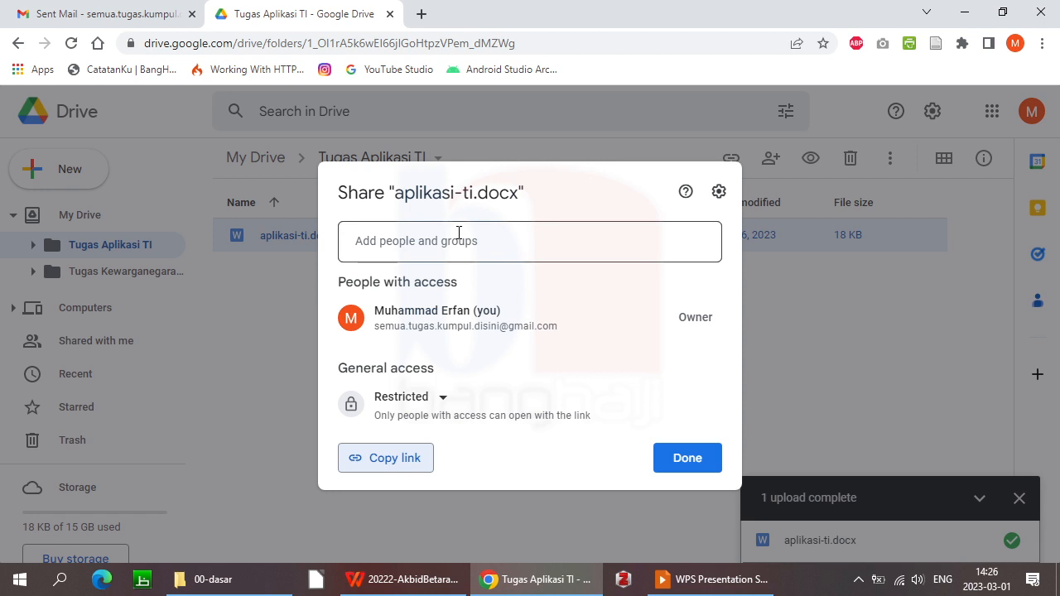
{"action": "left_click", "coordinate": [503, 239]}
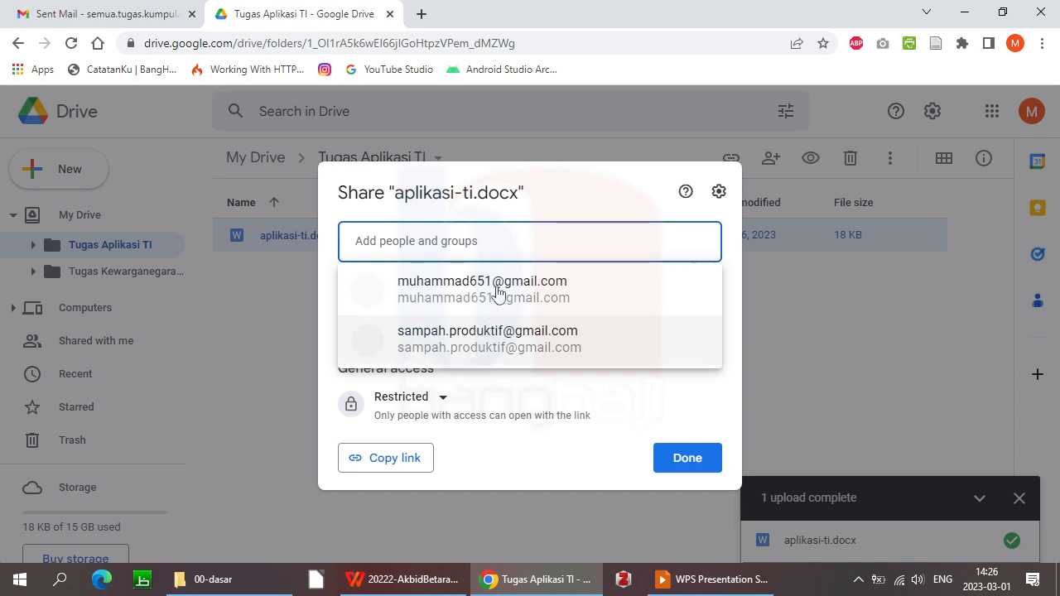
{"action": "left_click", "coordinate": [552, 193]}
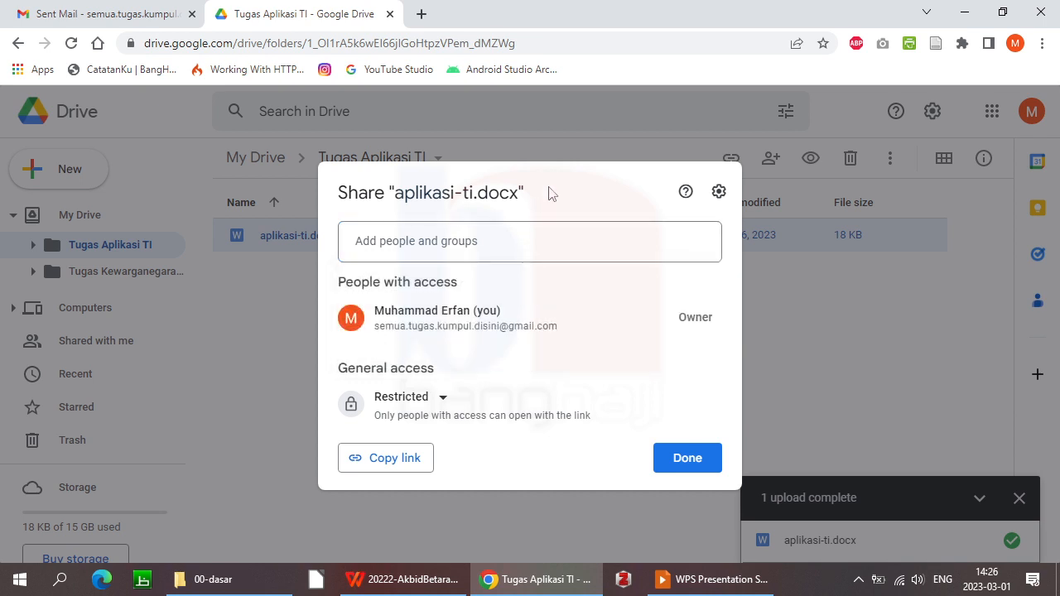
{"action": "left_click", "coordinate": [501, 238]}
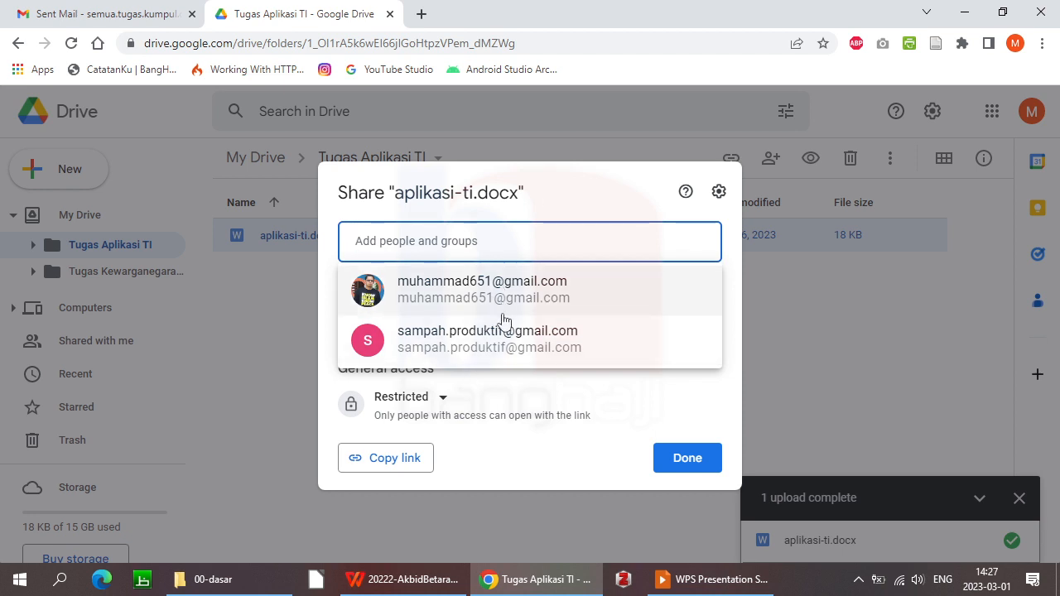
{"action": "left_click", "coordinate": [573, 203]}
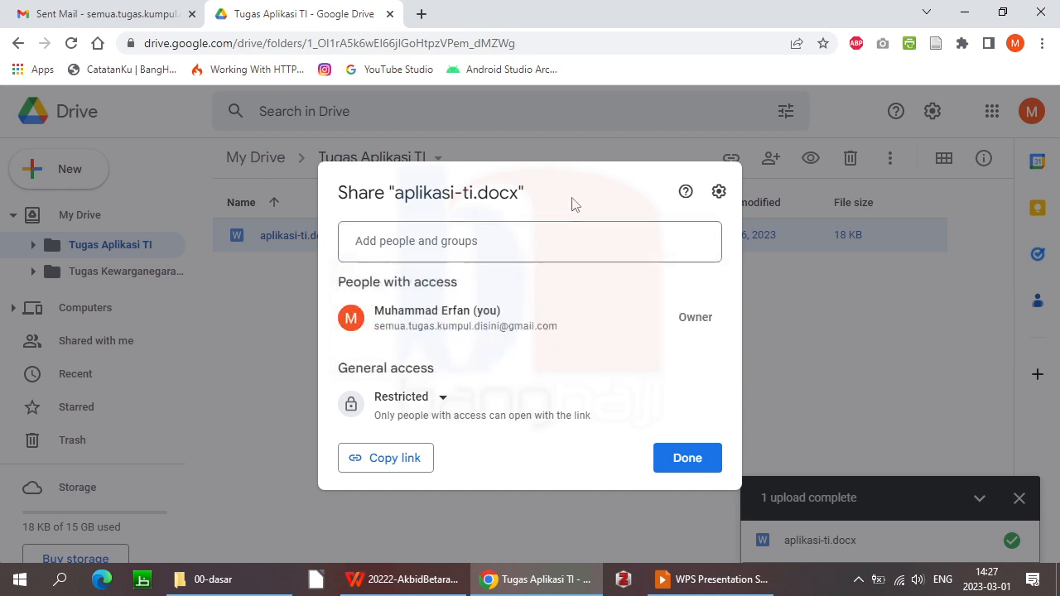
{"action": "left_click", "coordinate": [443, 399]}
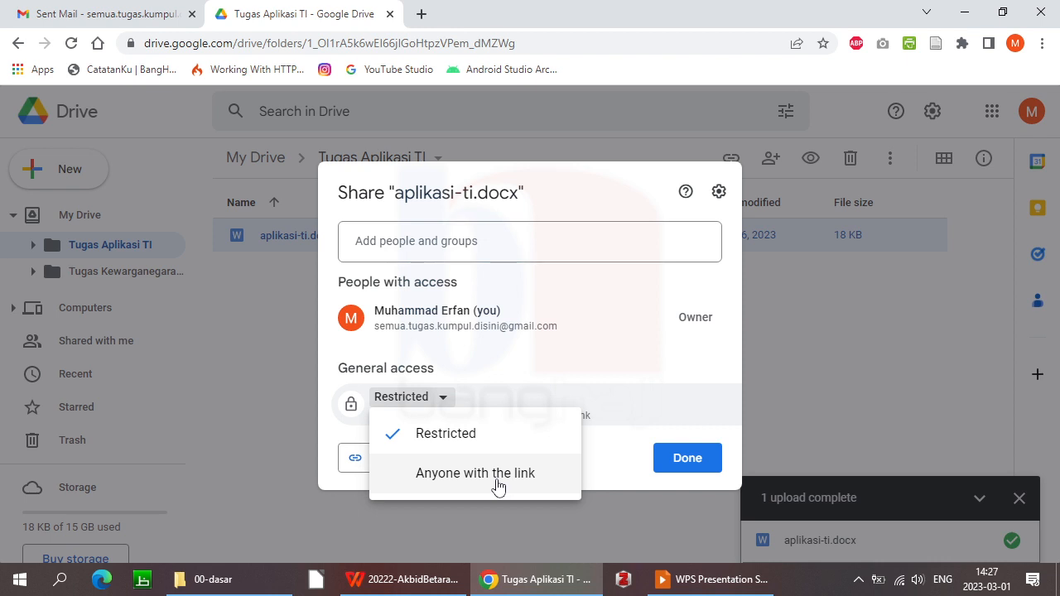
{"action": "left_click", "coordinate": [534, 356]}
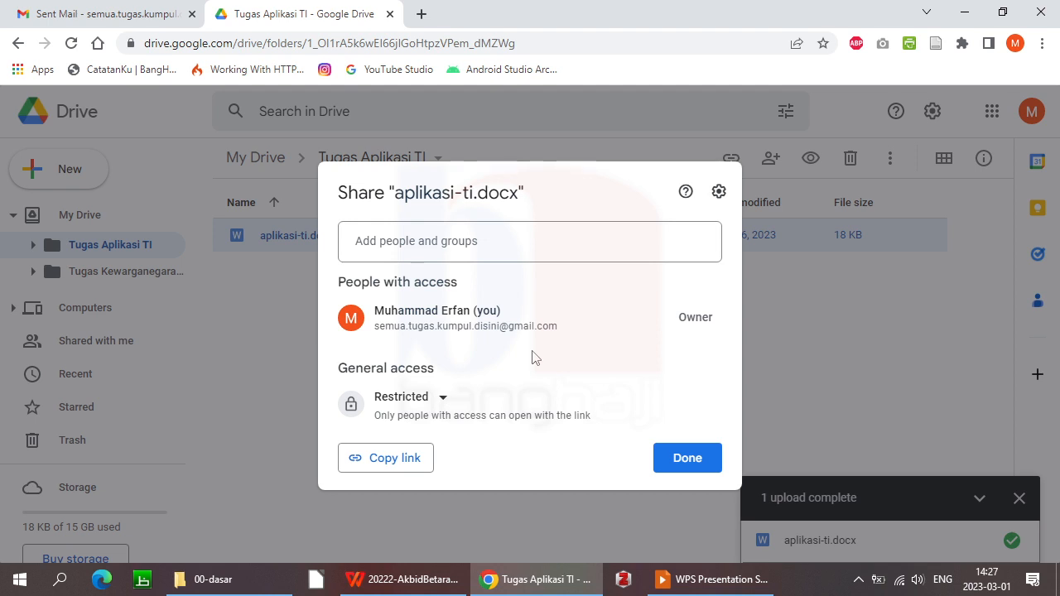
Set aplikasi-ti.docx to 'Anyone with the link' as Viewer, copy the link, and finish
{"action": "left_click", "coordinate": [443, 397]}
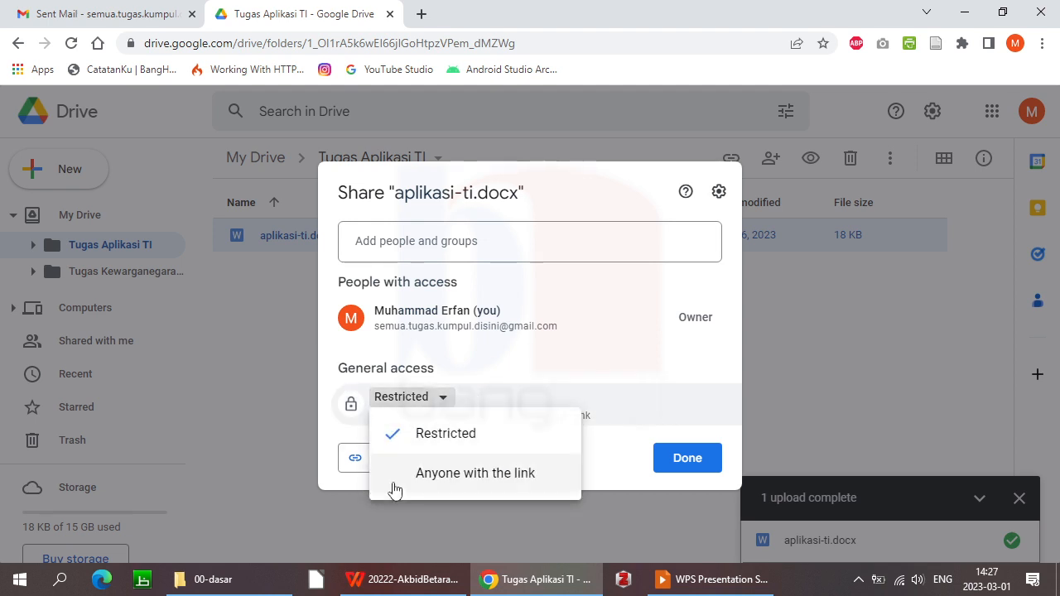
{"action": "left_click", "coordinate": [444, 481]}
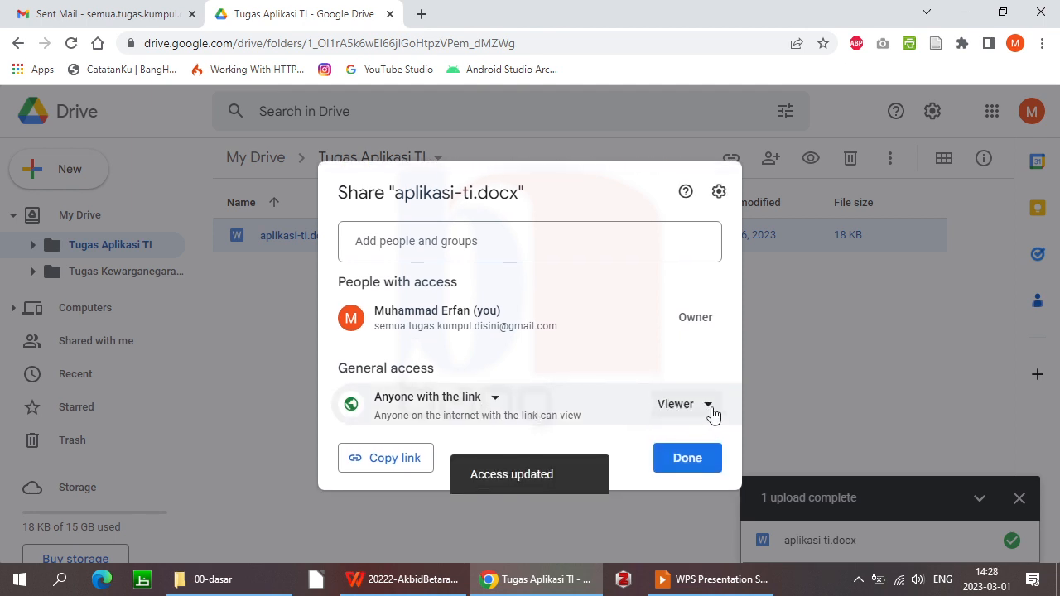
{"action": "left_click", "coordinate": [713, 409]}
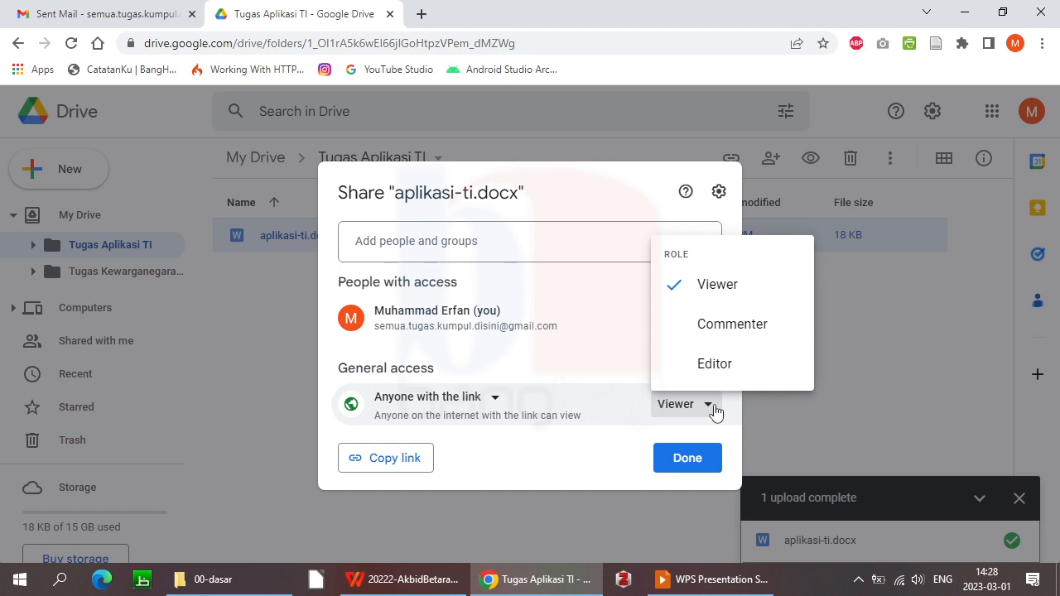
{"action": "left_click", "coordinate": [488, 485]}
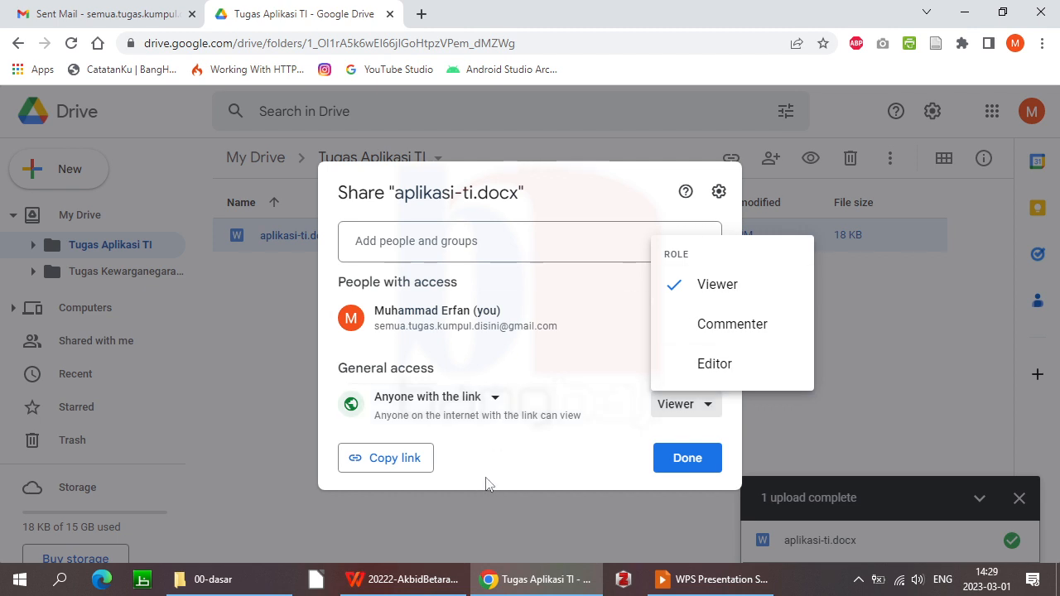
{"action": "left_click", "coordinate": [396, 466]}
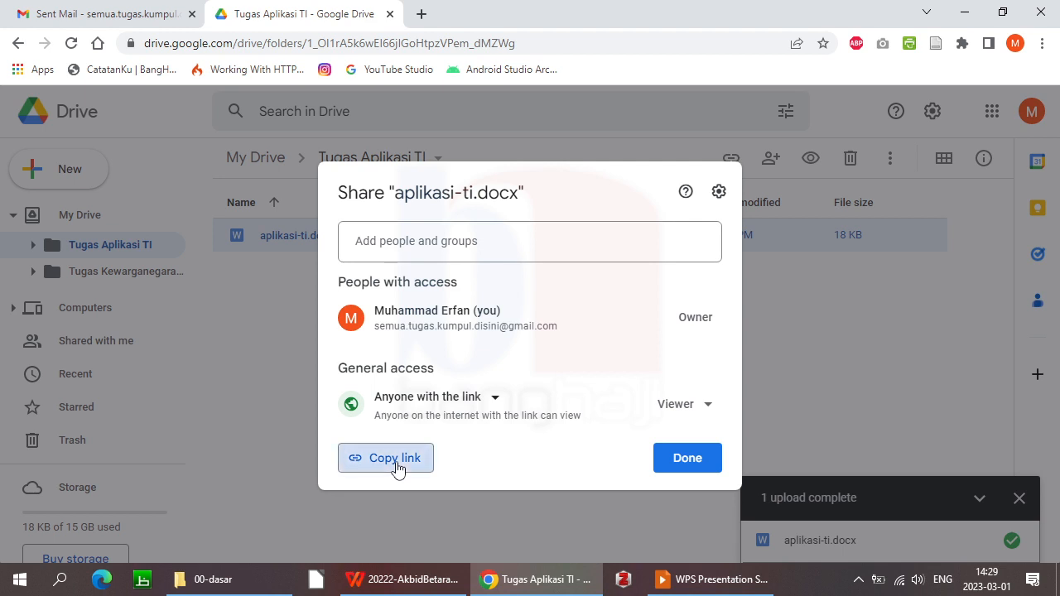
{"action": "left_click", "coordinate": [694, 462]}
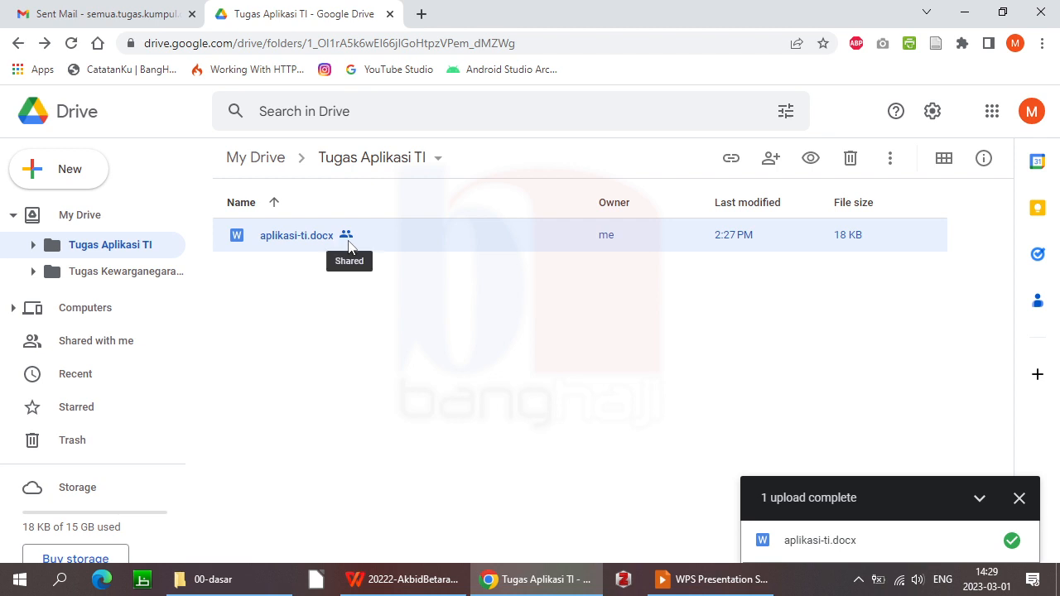
Launch Notepad++ and paste the document's share link into a new blank document
{"action": "left_click", "coordinate": [18, 584]}
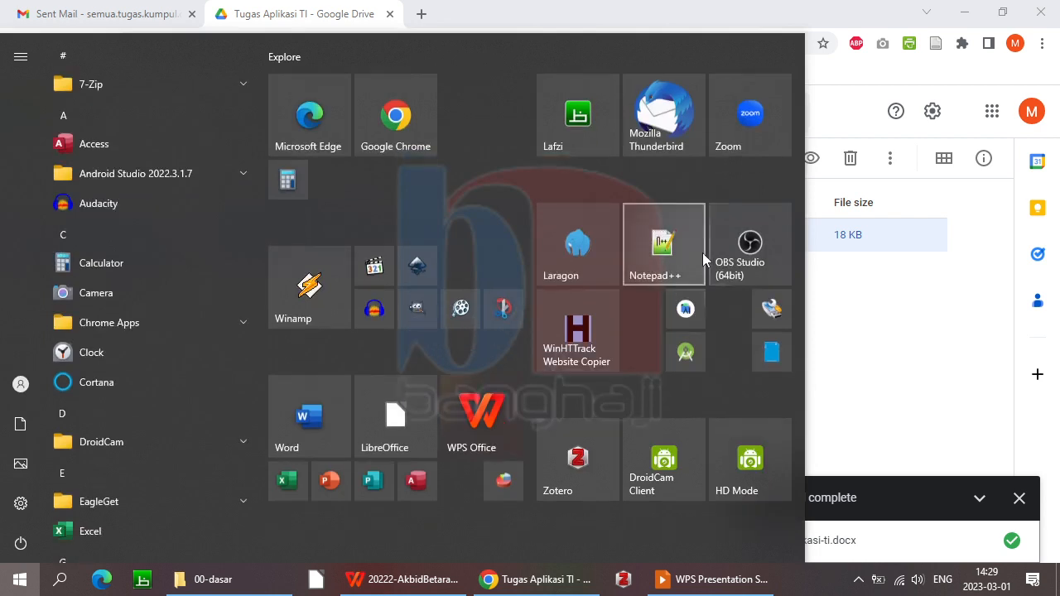
{"action": "left_click", "coordinate": [684, 241]}
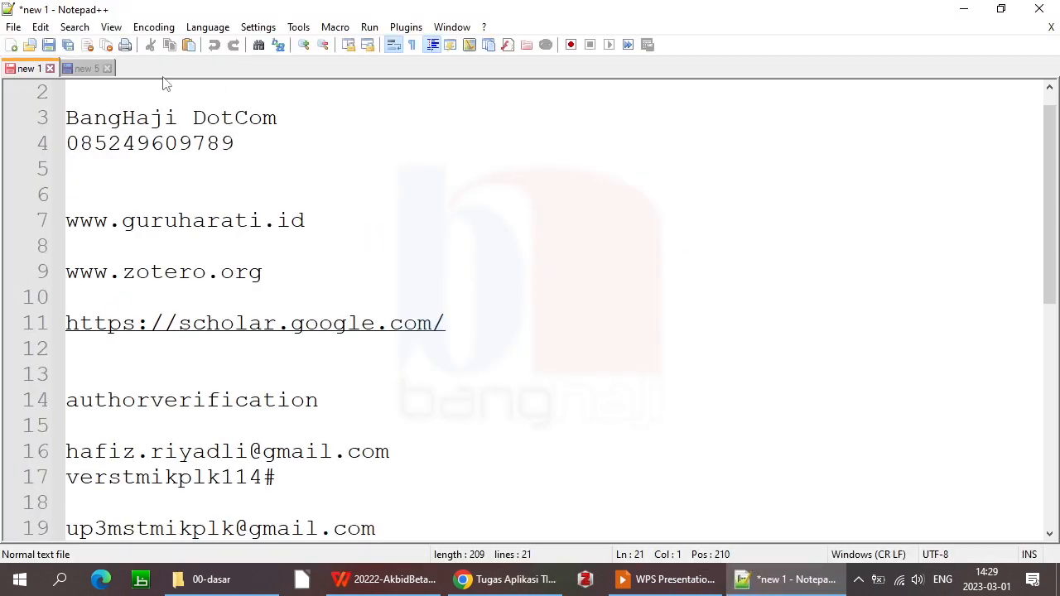
{"action": "left_click", "coordinate": [11, 45]}
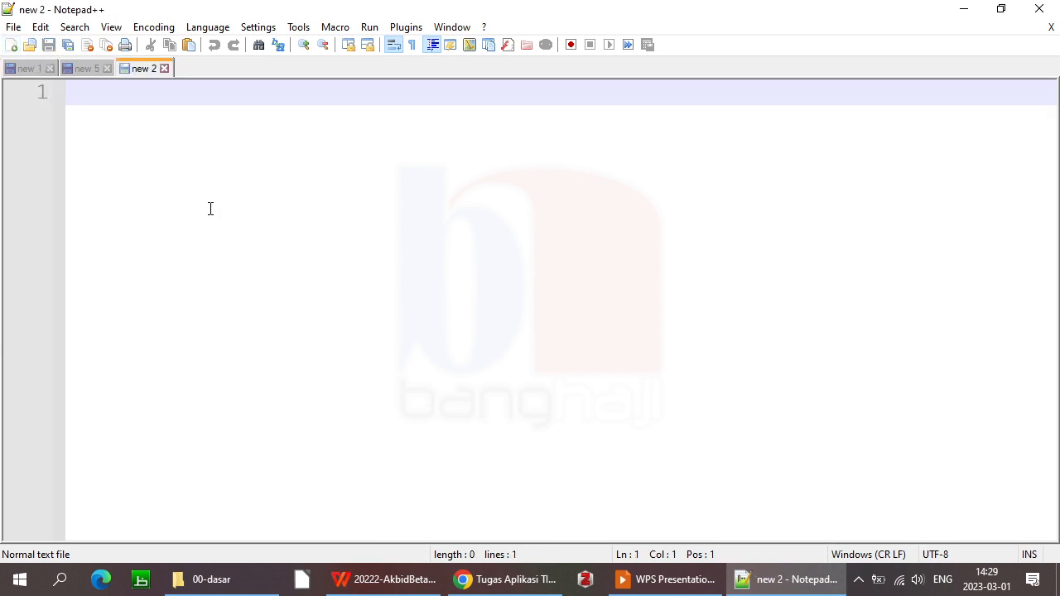
{"action": "key", "text": "ctrl+v"}
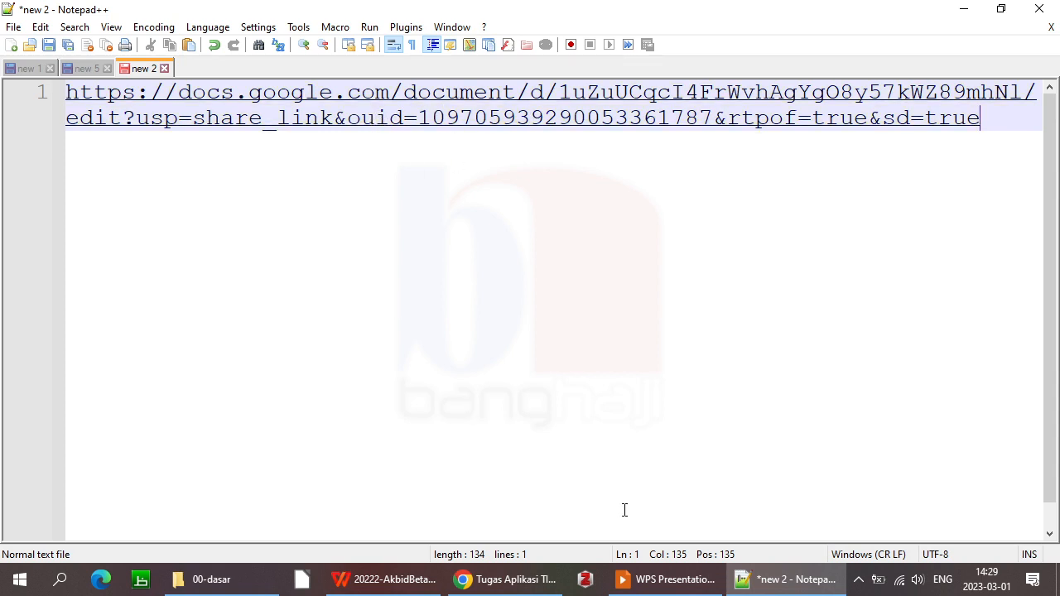
{"action": "left_click", "coordinate": [524, 572]}
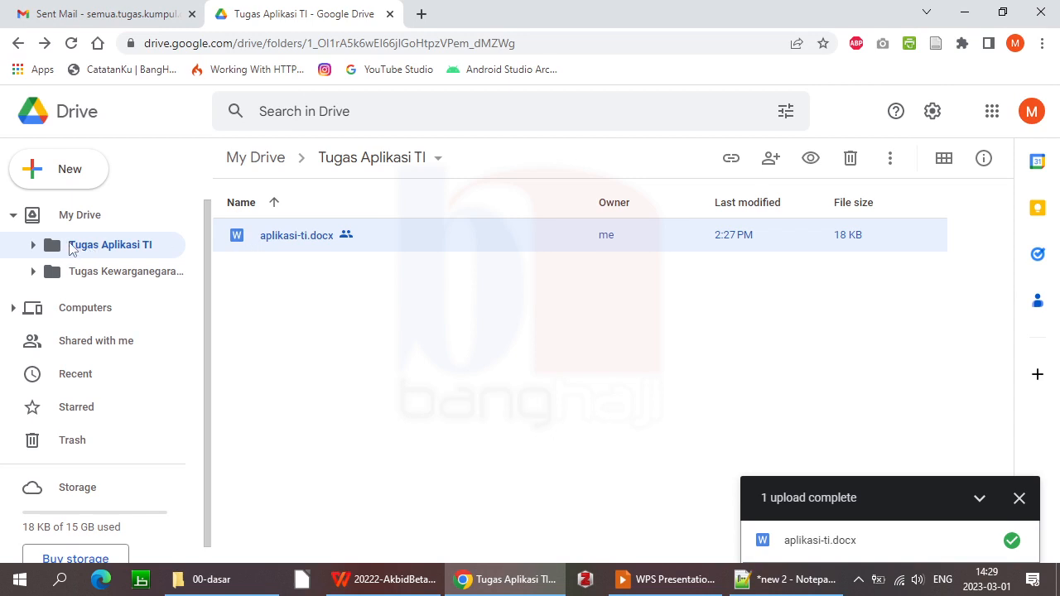
Set the Tugas Aplikasi TI folder to 'Anyone with the link' and copy its share link
{"action": "left_click", "coordinate": [73, 225]}
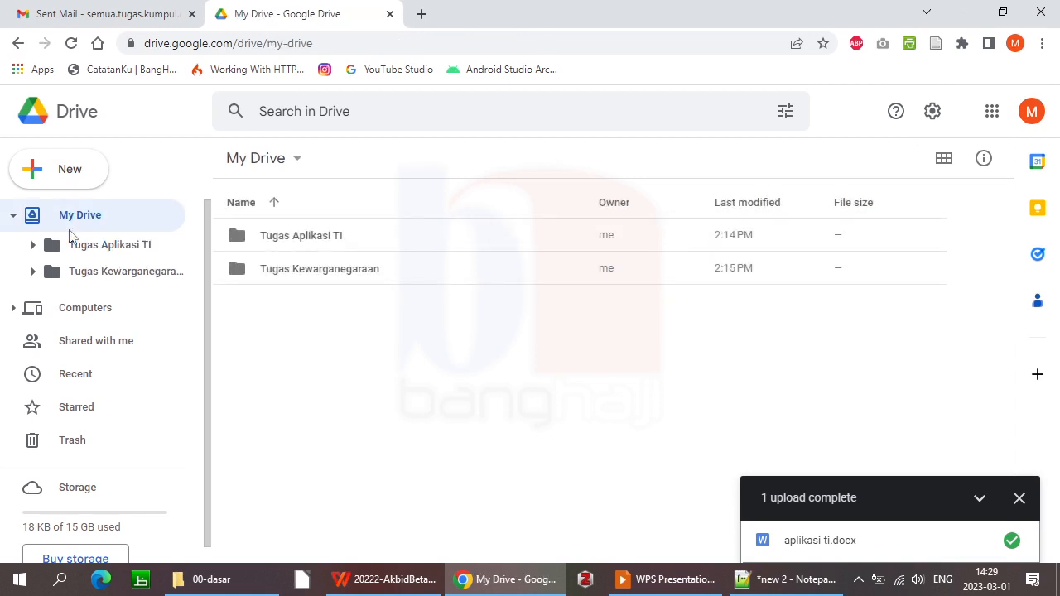
{"action": "right_click", "coordinate": [327, 241]}
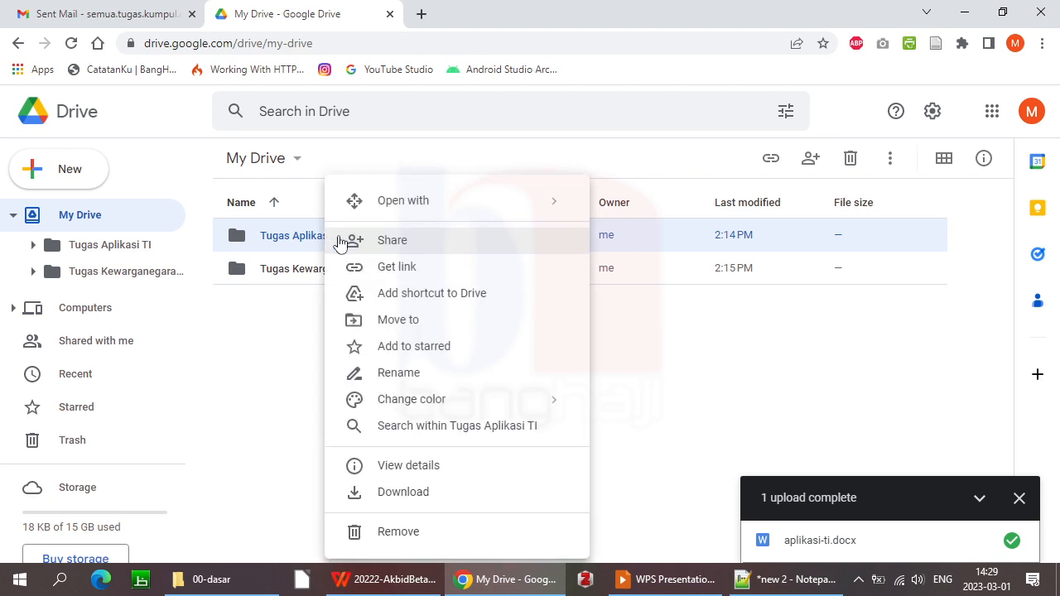
{"action": "left_click", "coordinate": [430, 267]}
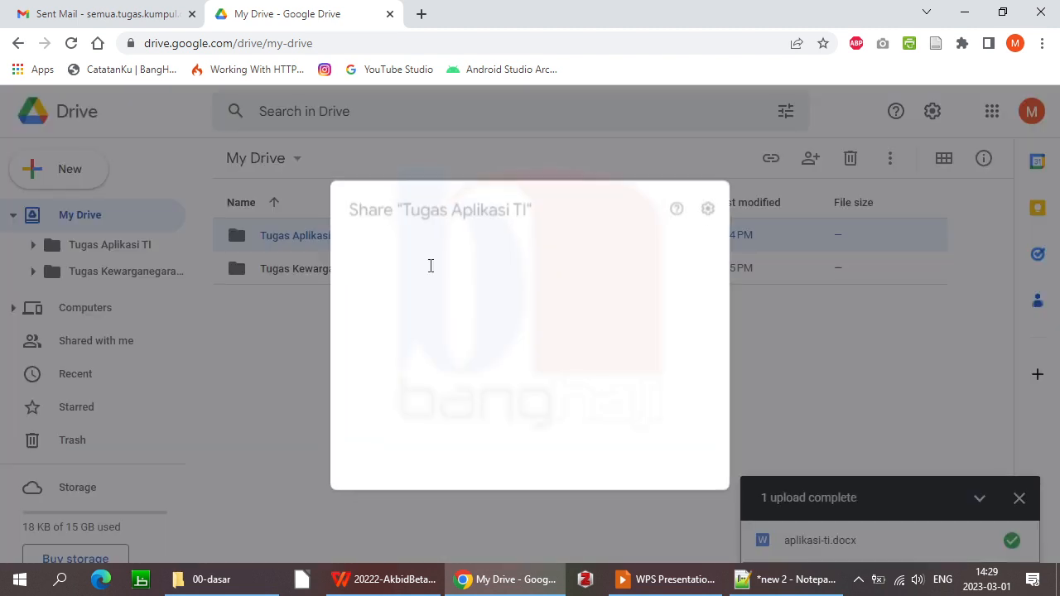
{"action": "left_click", "coordinate": [435, 399]}
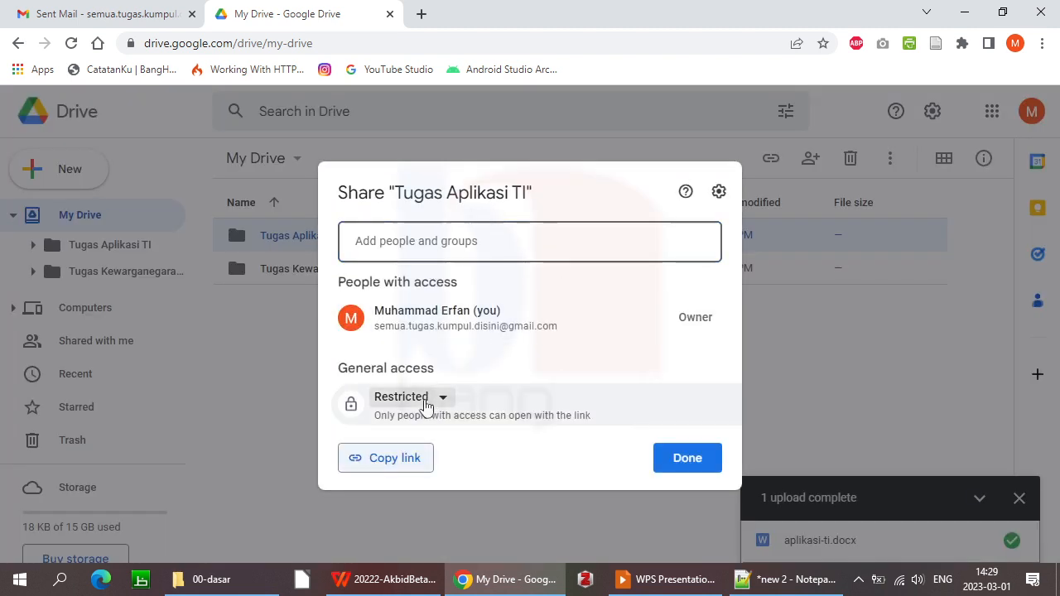
{"action": "left_click", "coordinate": [414, 476]}
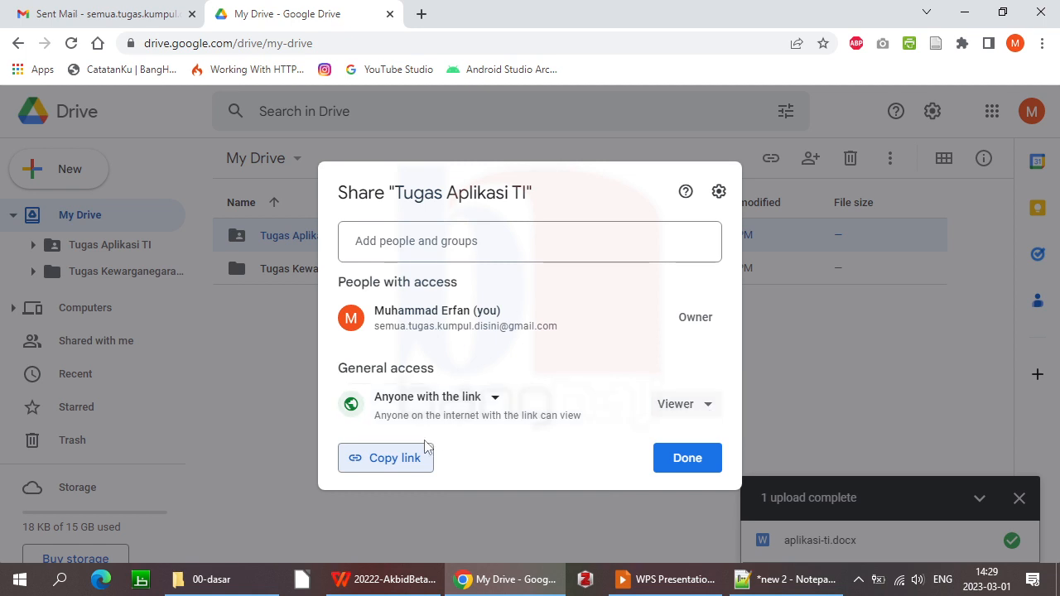
{"action": "left_click", "coordinate": [389, 461]}
{"action": "left_click", "coordinate": [685, 458]}
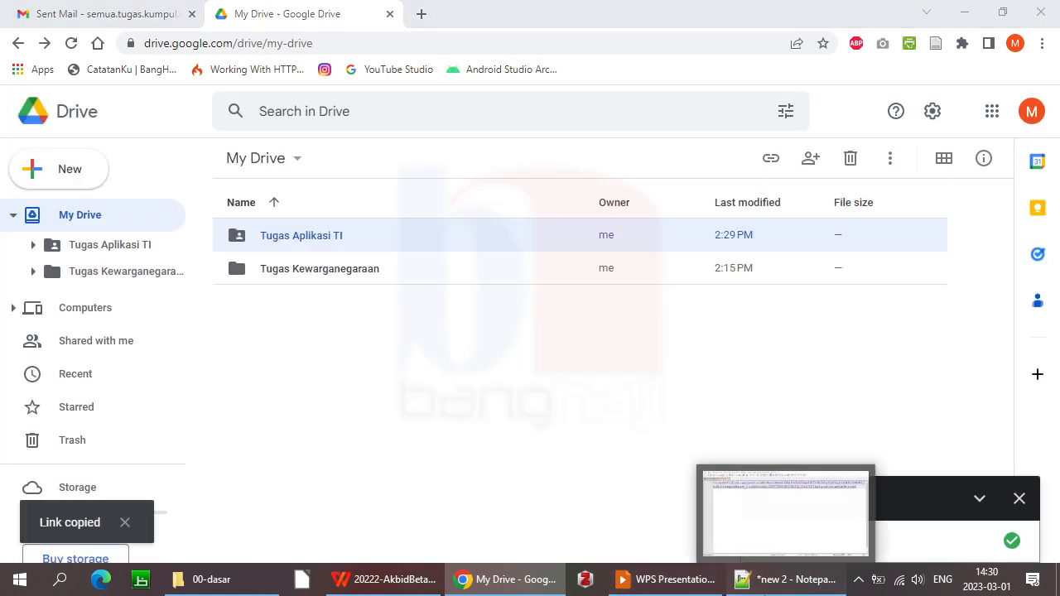
{"action": "left_click", "coordinate": [787, 580]}
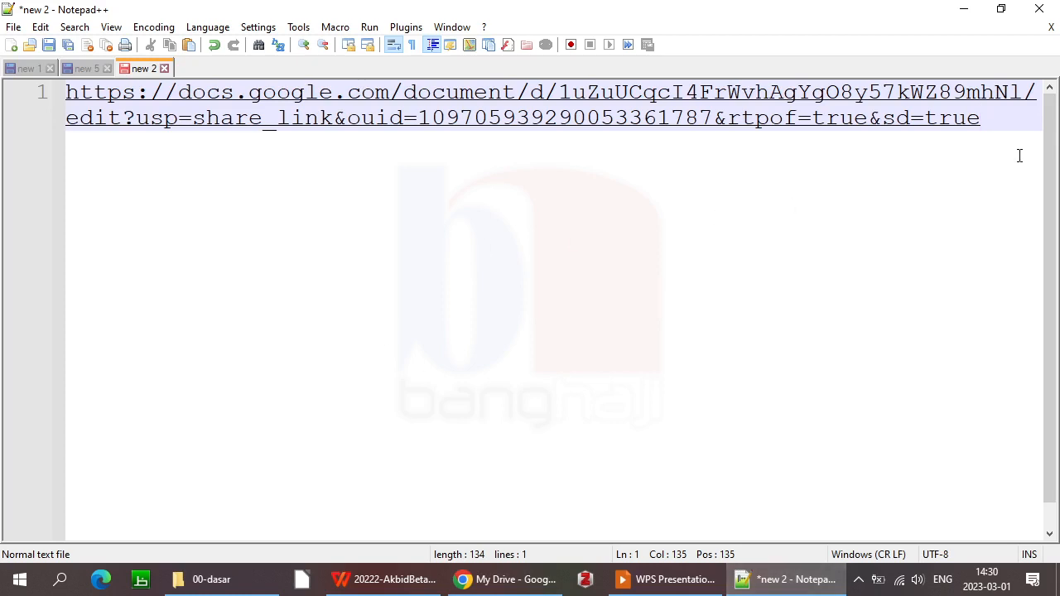
Paste the folder's share link on line 3, below the document link in Notepad++
{"action": "key", "text": "Return"}
{"action": "key", "text": "Return"}
{"action": "key", "text": "ctrl+v"}
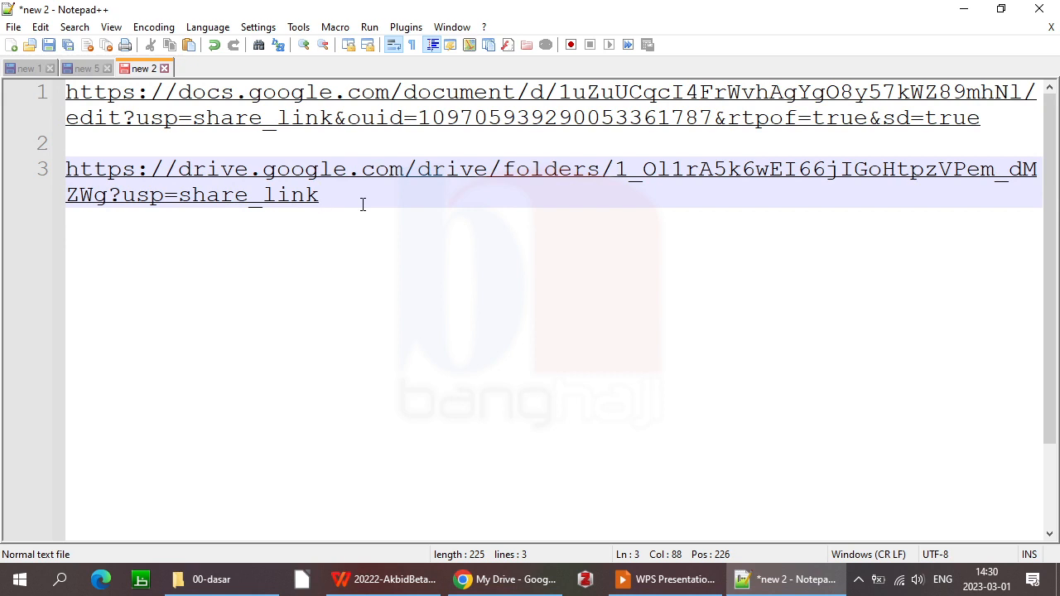
{"action": "key", "text": "alt+Tab"}
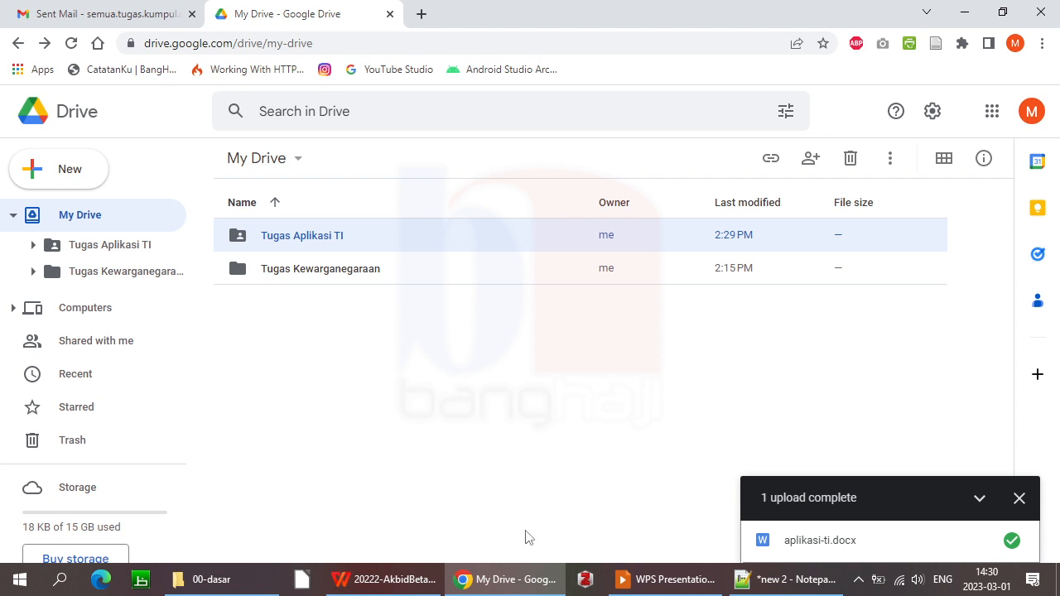
Return to the WPS slideshow and advance past the Memanfaatkan Cloud Storage slide
{"action": "key", "text": "alt+Tab"}
{"action": "key", "text": "alt+Tab"}
{"action": "key", "text": "alt+Tab"}
{"action": "key", "text": "alt+Tab"}
{"action": "key", "text": "alt+Tab"}
{"action": "key", "text": "alt+Tab"}
{"action": "key", "text": "alt+Tab"}
{"action": "key", "text": "alt+Tab"}
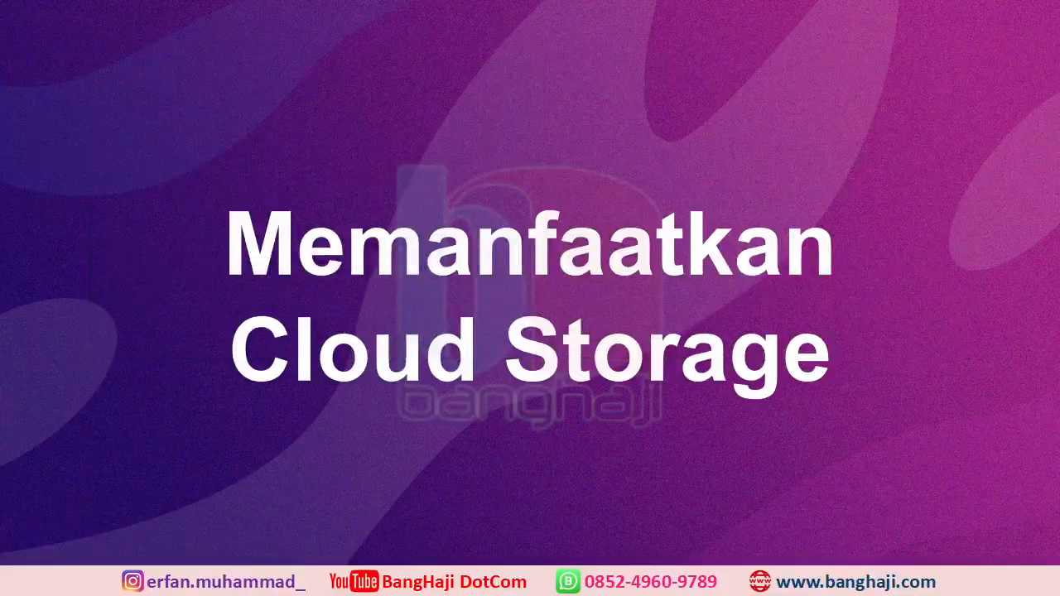
{"action": "key", "text": "Right"}
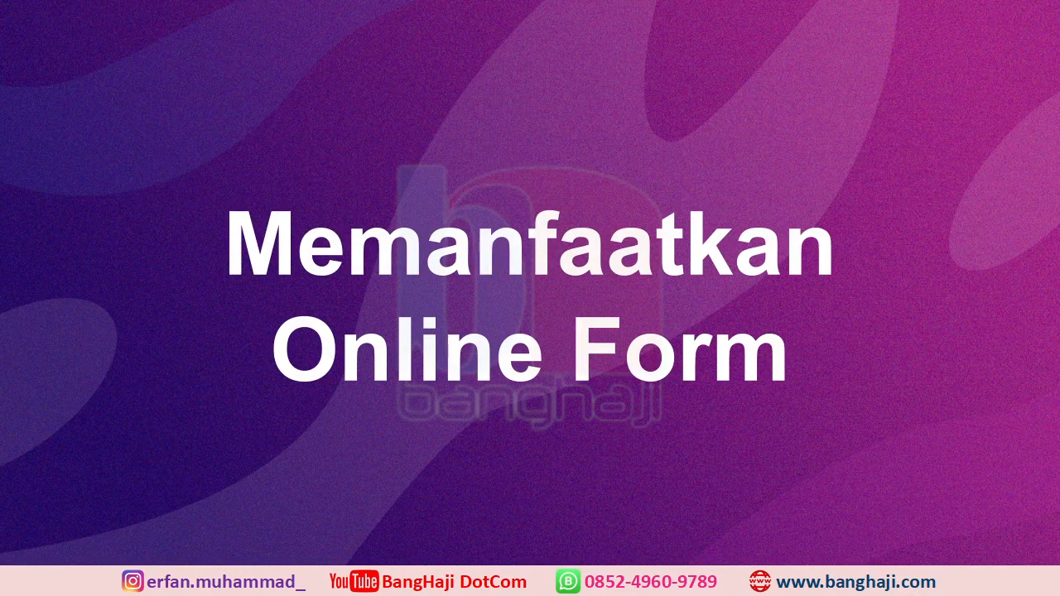
Switch from the WPS Presentation slideshow back to the Chrome window showing My Drive
{"action": "key", "text": "alt+Tab"}
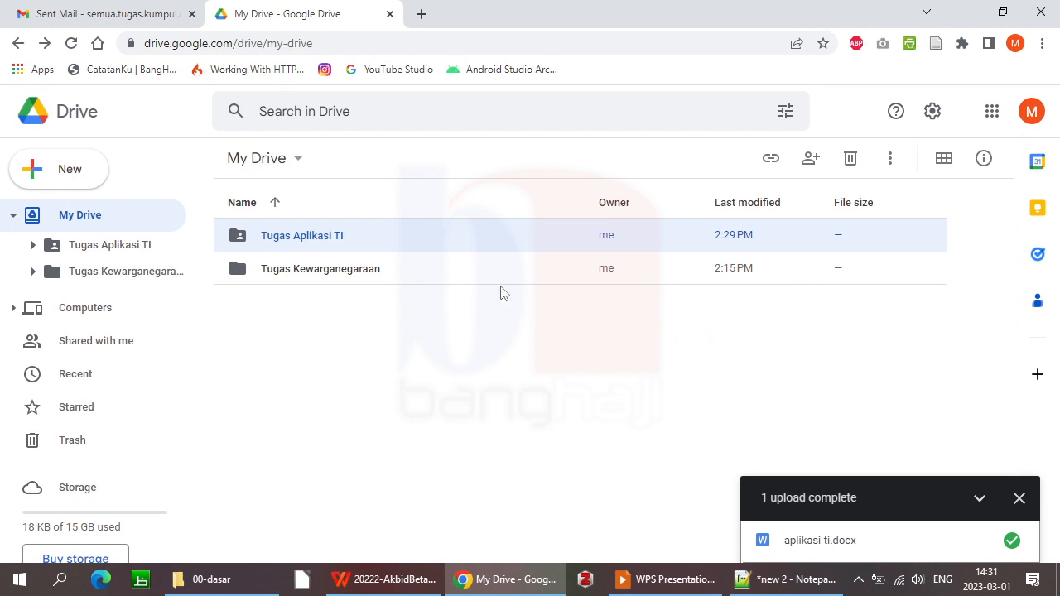
Launch Google Forms from the Google apps menu in a new browser tab and go to it
{"action": "left_click", "coordinate": [994, 114]}
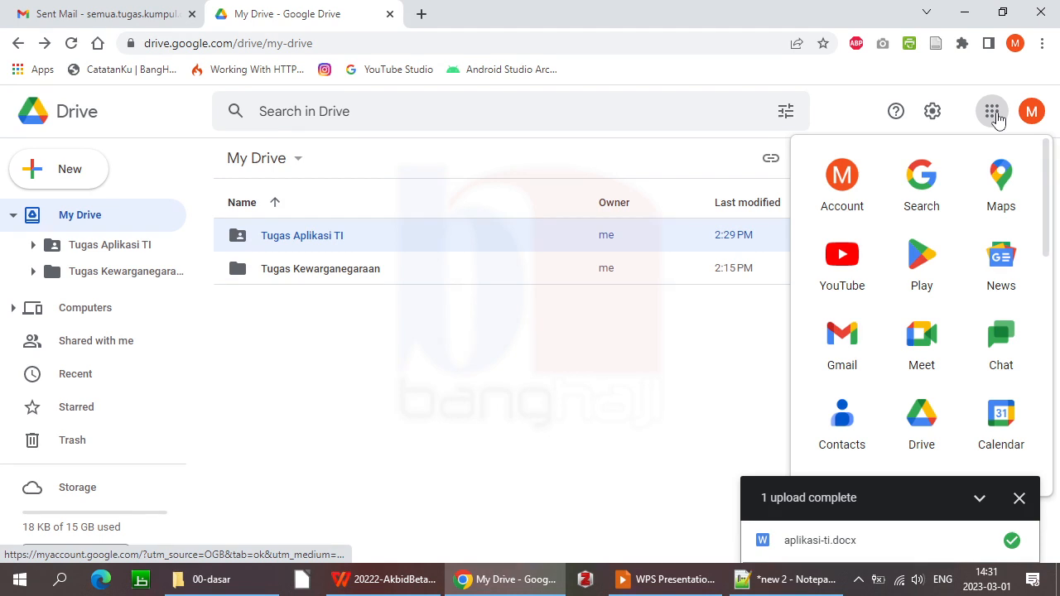
{"action": "left_click_drag", "start_coordinate": [1044, 217], "coordinate": [1056, 447]}
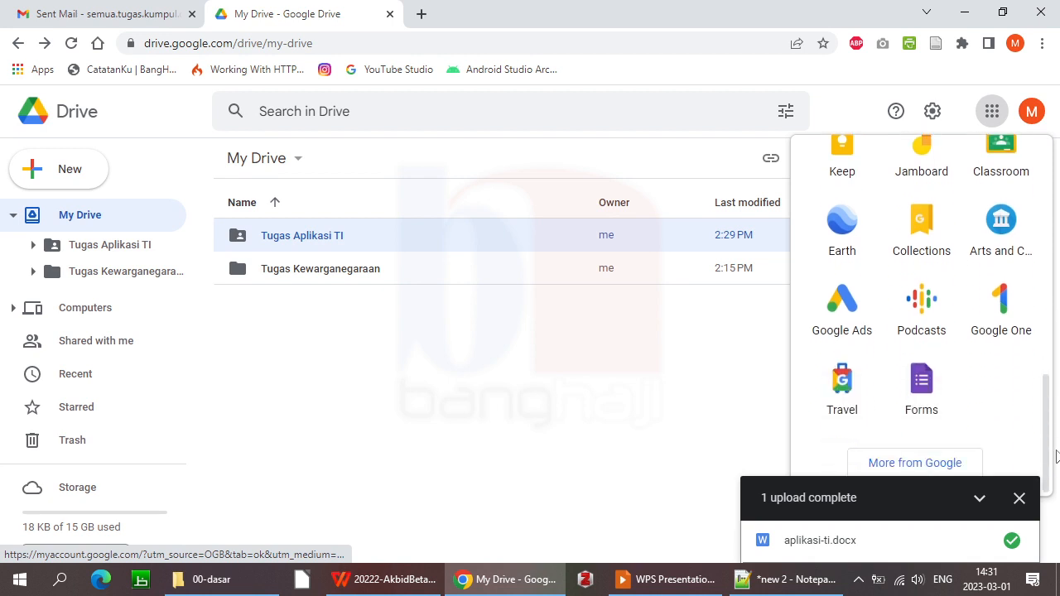
{"action": "right_click", "coordinate": [922, 393]}
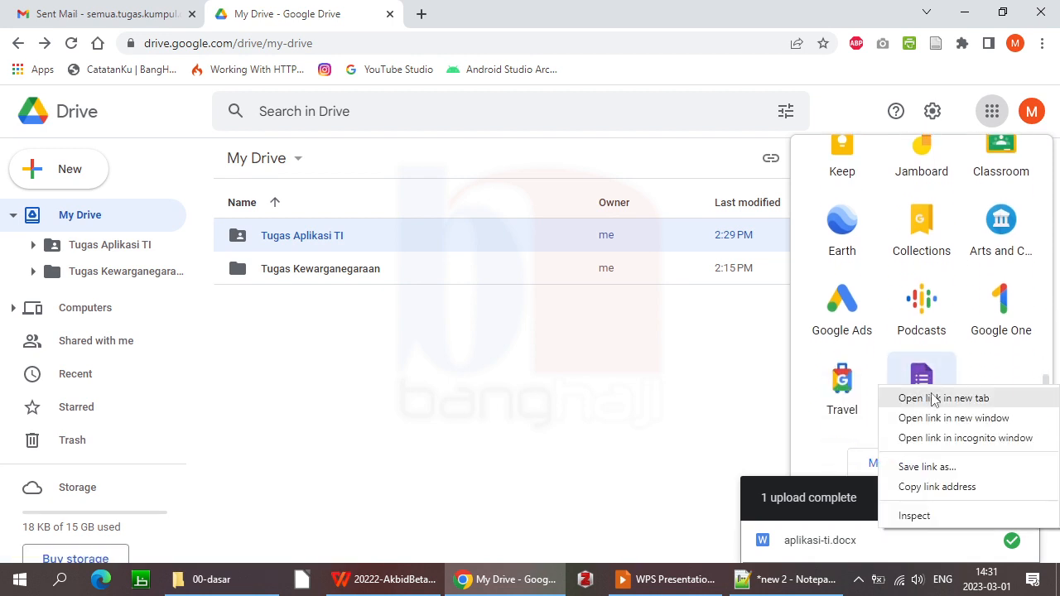
{"action": "left_click", "coordinate": [921, 398]}
{"action": "left_click", "coordinate": [496, 16]}
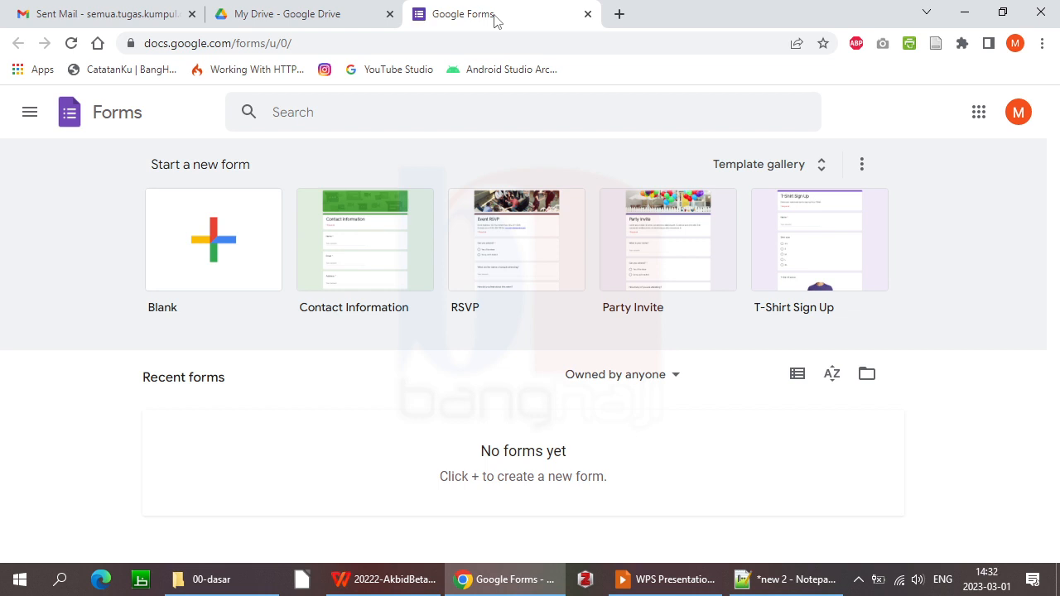
Start a Blank form from the expanded template gallery
{"action": "left_click", "coordinate": [824, 169]}
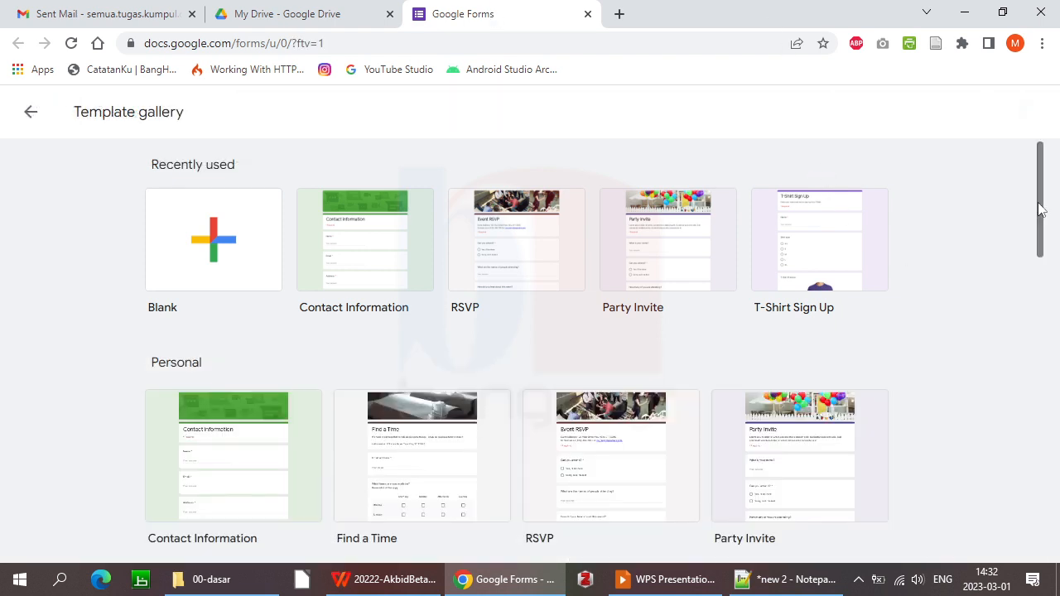
{"action": "left_click_drag", "start_coordinate": [1038, 208], "coordinate": [1050, 165]}
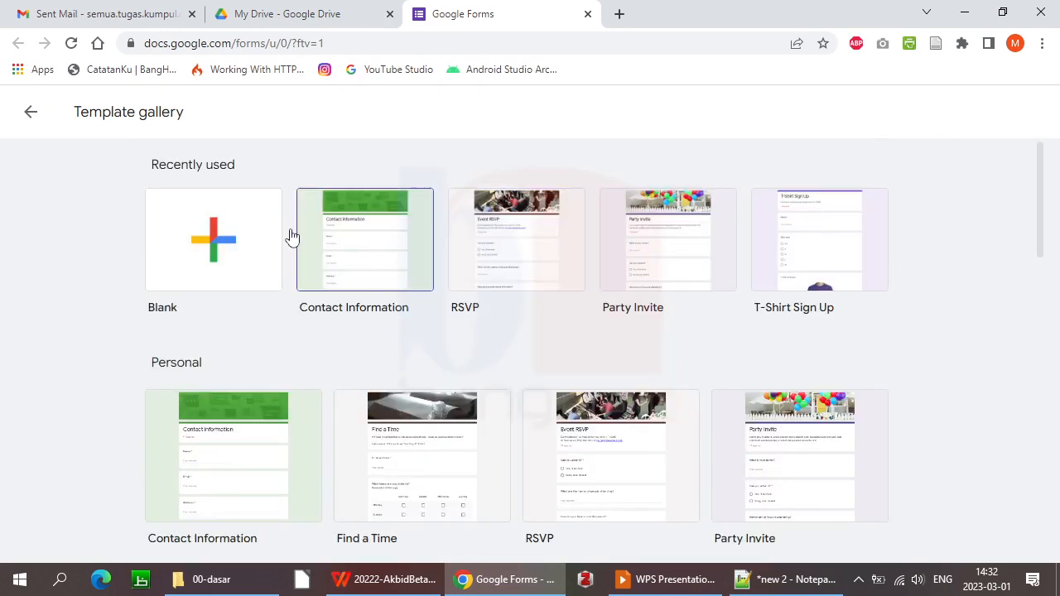
{"action": "left_click", "coordinate": [217, 247]}
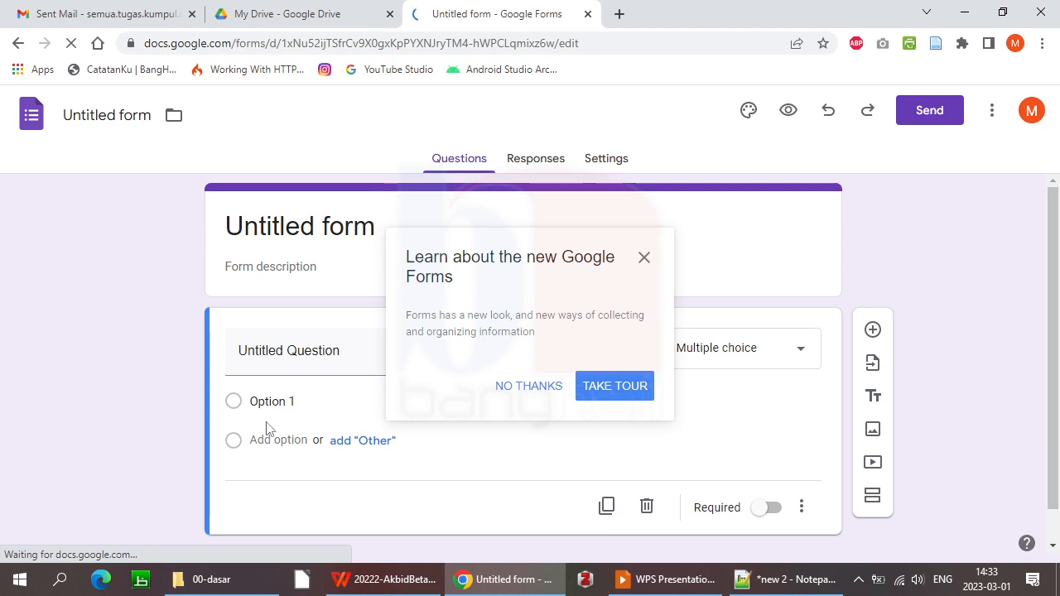
Dismiss the Google Forms tour popup and select the 'Untitled form' name in the header
{"action": "left_click", "coordinate": [530, 388]}
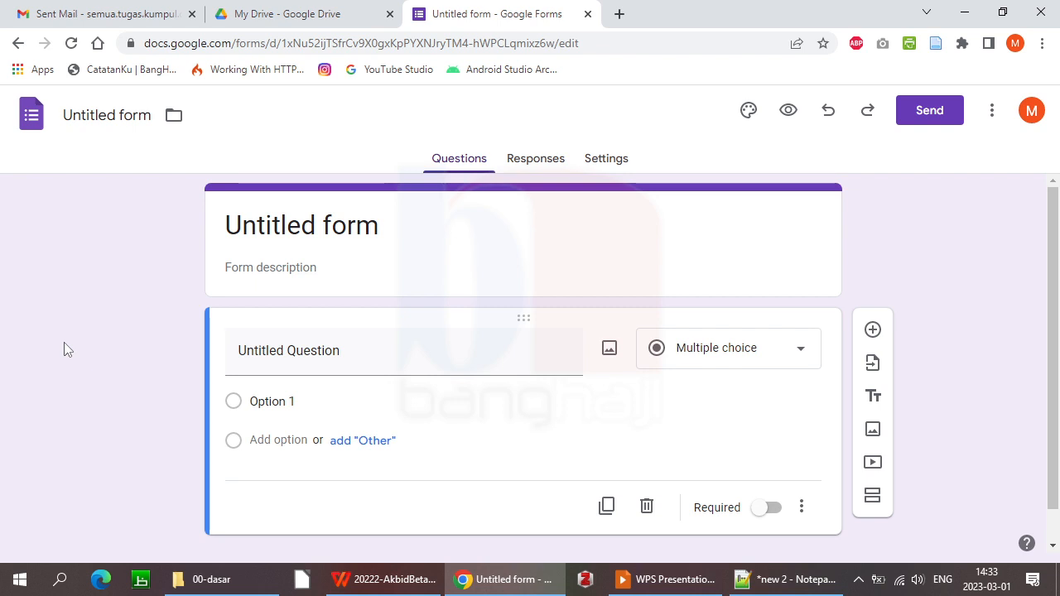
{"action": "left_click", "coordinate": [117, 116]}
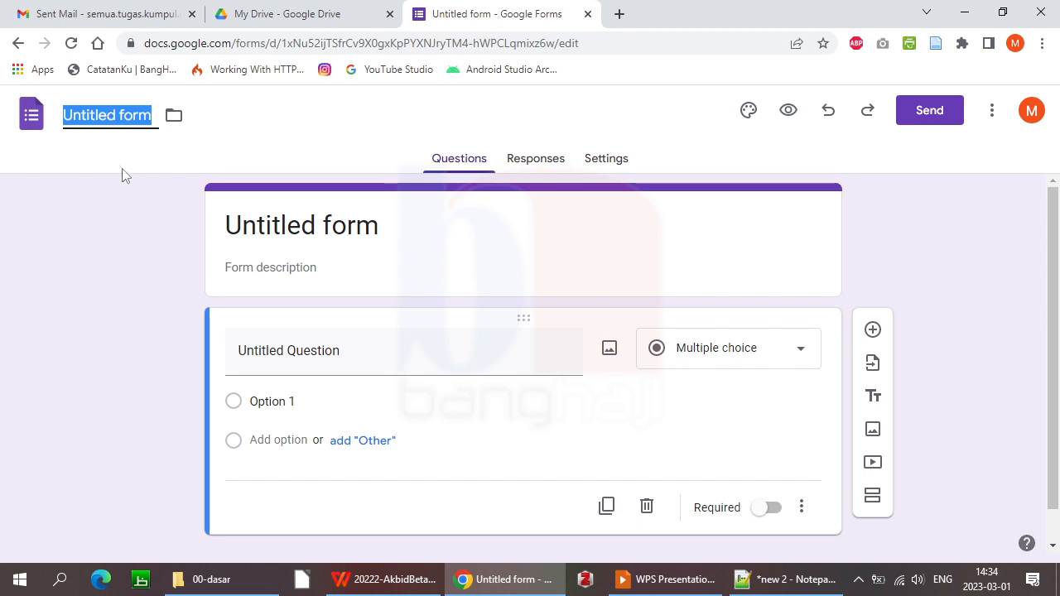
Name the form 'Angket Ibu Hamil' so the title card heading matches
{"action": "type", "text": "Angk"}
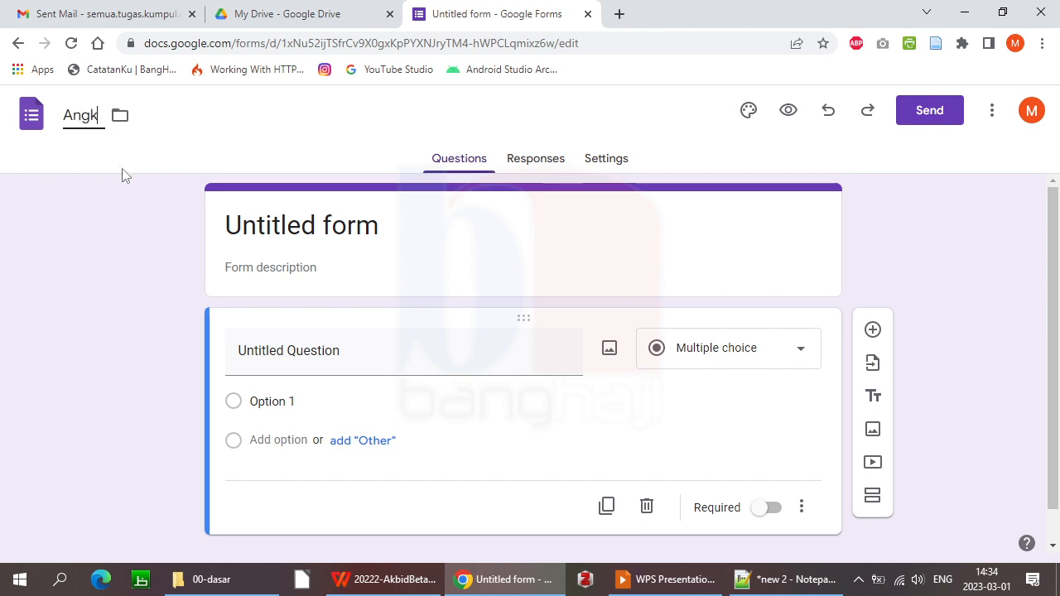
{"action": "type", "text": "et Ibu Hamil"}
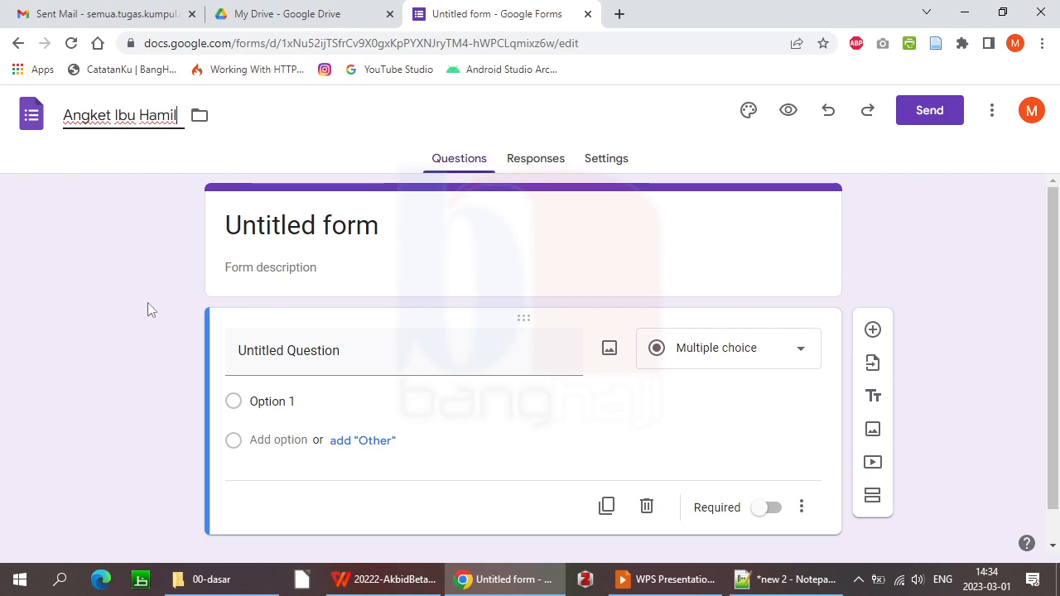
{"action": "left_click", "coordinate": [279, 225]}
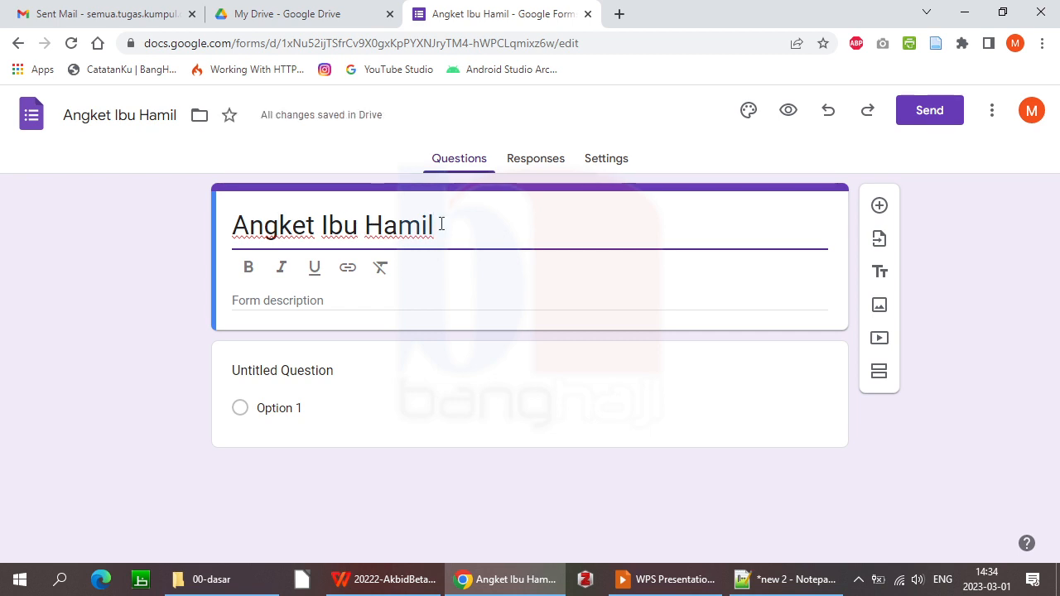
{"action": "left_click", "coordinate": [25, 287]}
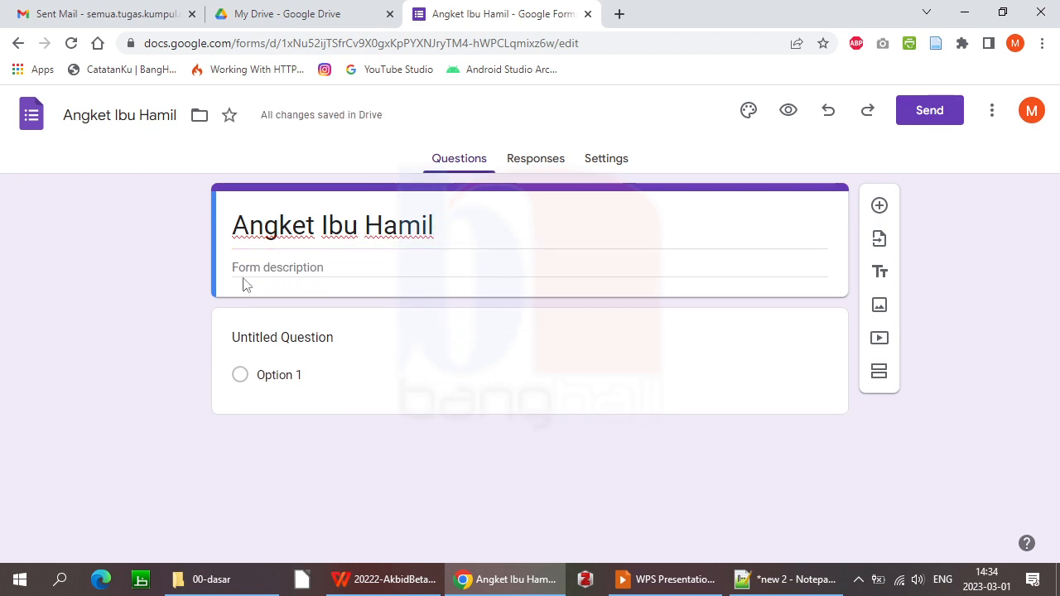
{"action": "left_click", "coordinate": [267, 267]}
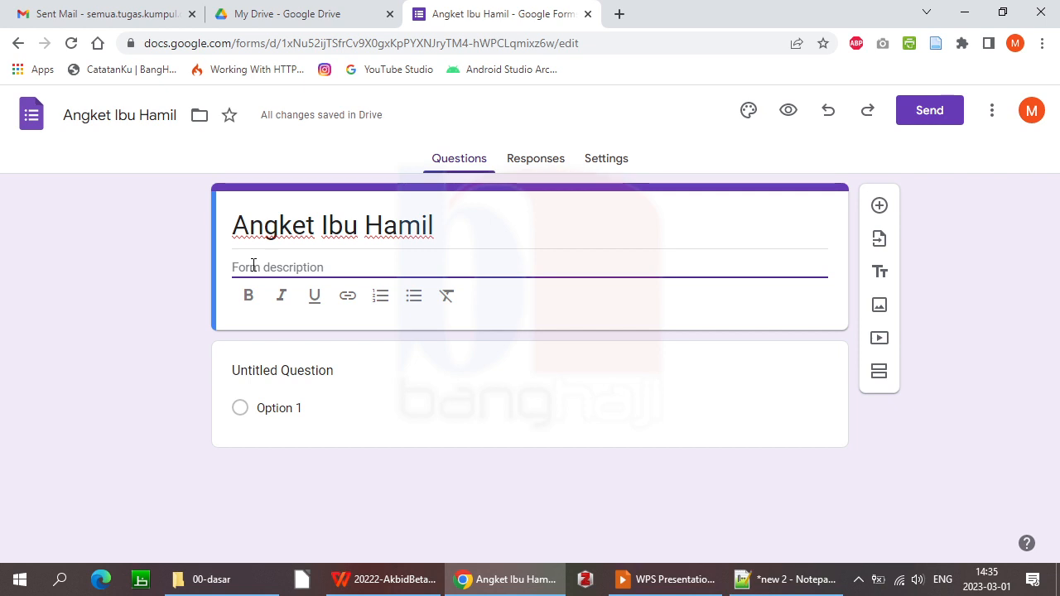
Write the description 'Ini adalah angket tentang keadaan kesehatan ibu hamil pada usia kehamilan 3-6 bulan.', fixing typos
{"action": "type", "text": "Ini ada"}
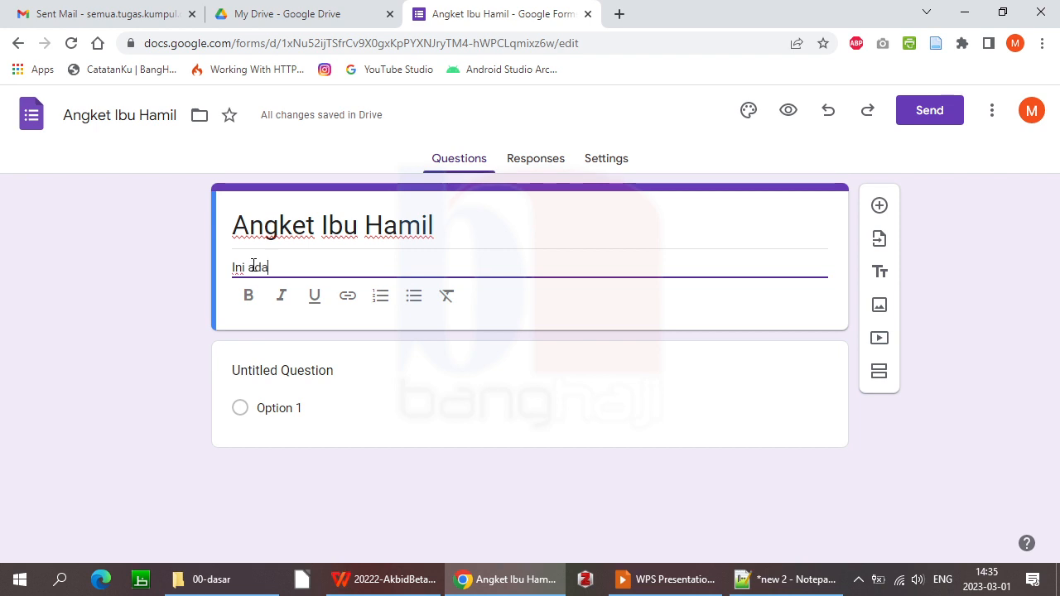
{"action": "type", "text": "lah angket"}
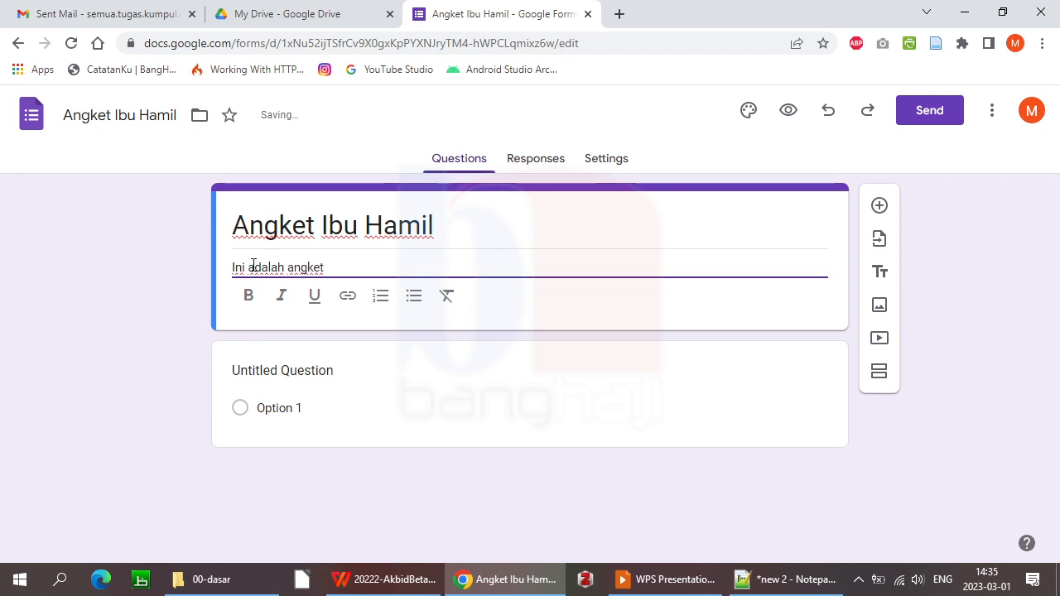
{"action": "type", "text": " tenang"}
{"action": "key", "text": "BackSpace"}
{"action": "key", "text": "BackSpace"}
{"action": "key", "text": "BackSpace"}
{"action": "type", "text": "tang keadaan kesehatan ibu hamil "}
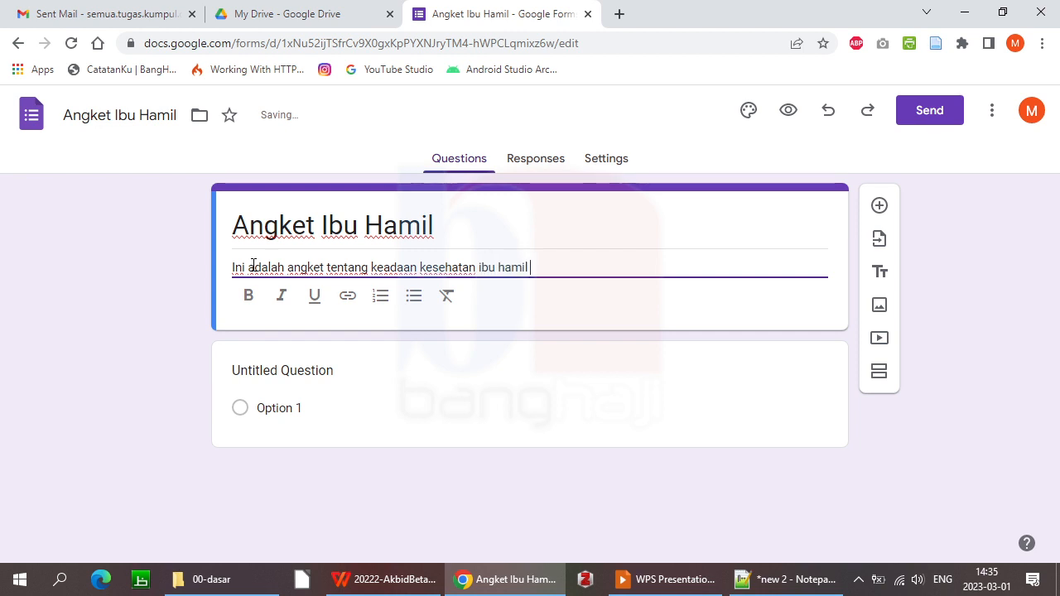
{"action": "type", "text": "pada usaia "}
{"action": "type", "text": "<="}
{"action": "key", "text": "BackSpace"}
{"action": "key", "text": "BackSpace"}
{"action": "key", "text": "BackSpace"}
{"action": "key", "text": "BackSpace"}
{"action": "key", "text": "BackSpace"}
{"action": "key", "text": "BackSpace"}
{"action": "type", "text": "ia kehamilan"}
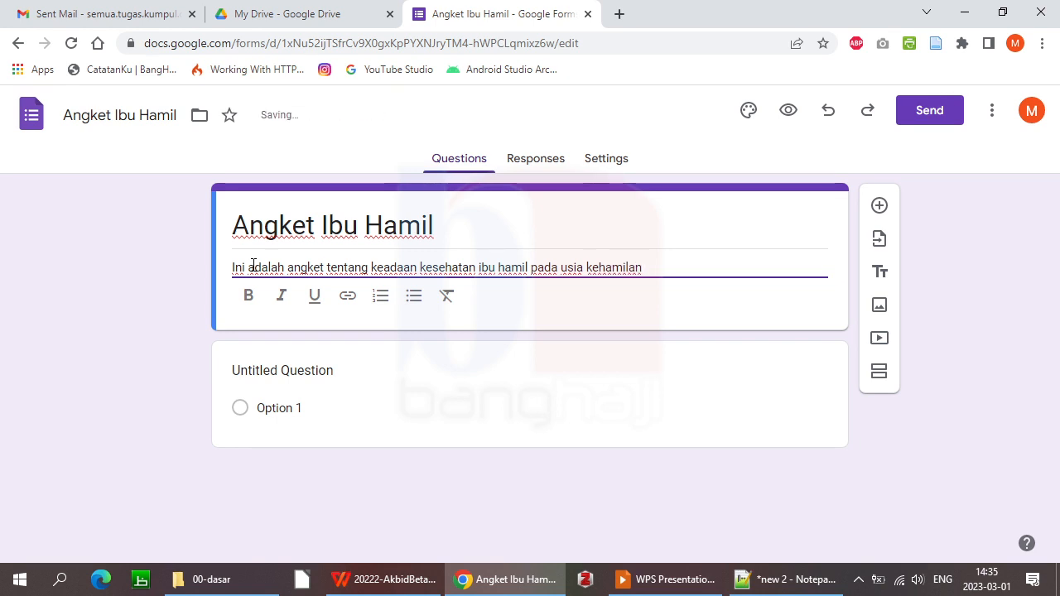
{"action": "type", "text": " 3-6 bulan."}
{"action": "key", "text": "Return"}
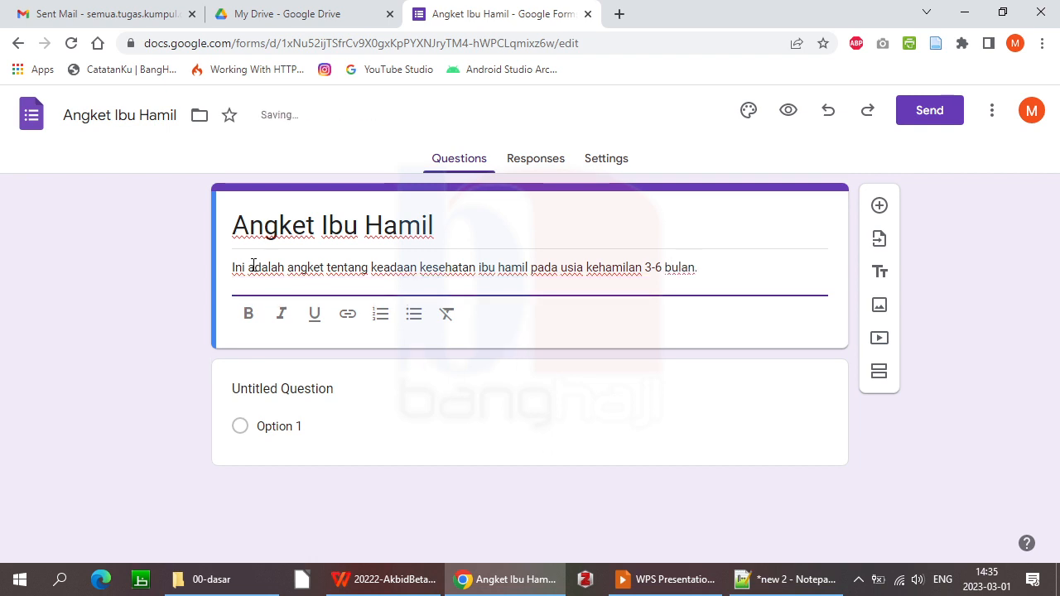
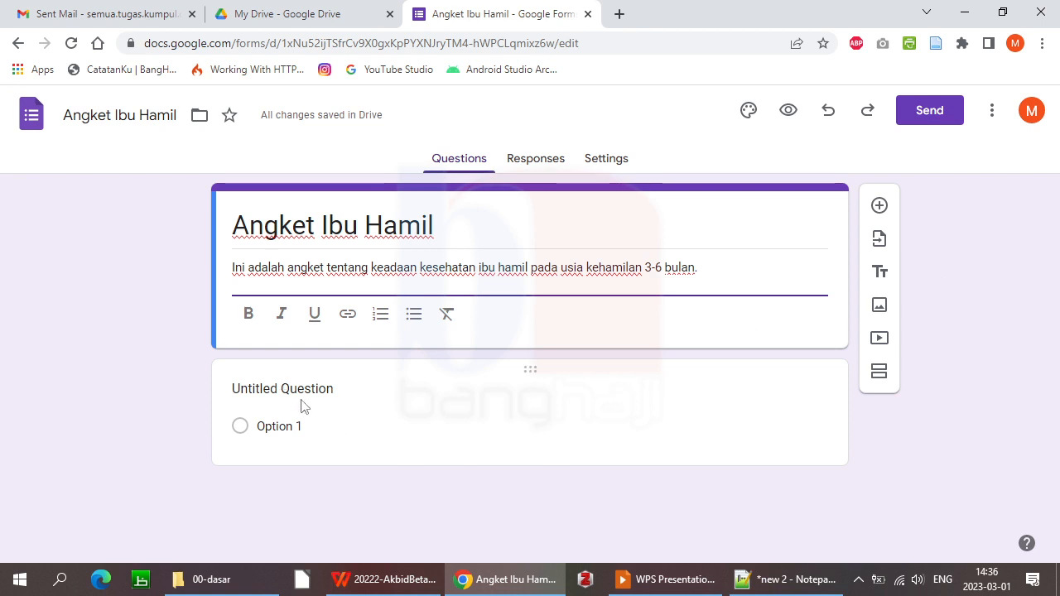
Replace the Untitled Question title with 'Apakah anda merasakan mual?', correcting a typo
{"action": "left_click", "coordinate": [302, 406]}
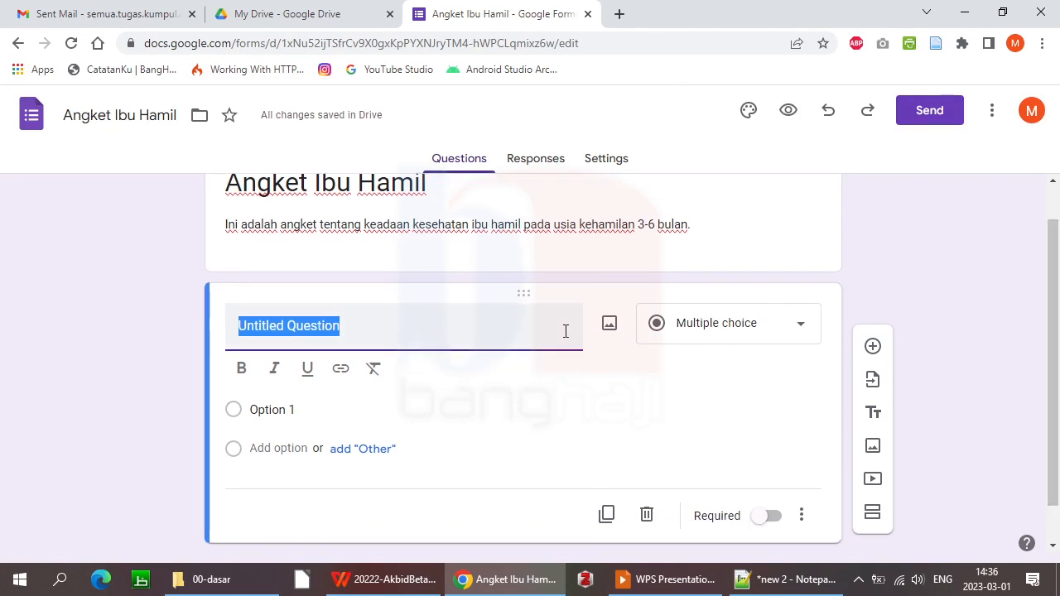
{"action": "left_click", "coordinate": [345, 325]}
{"action": "triple_click", "coordinate": [309, 328]}
{"action": "type", "text": "Apakah"}
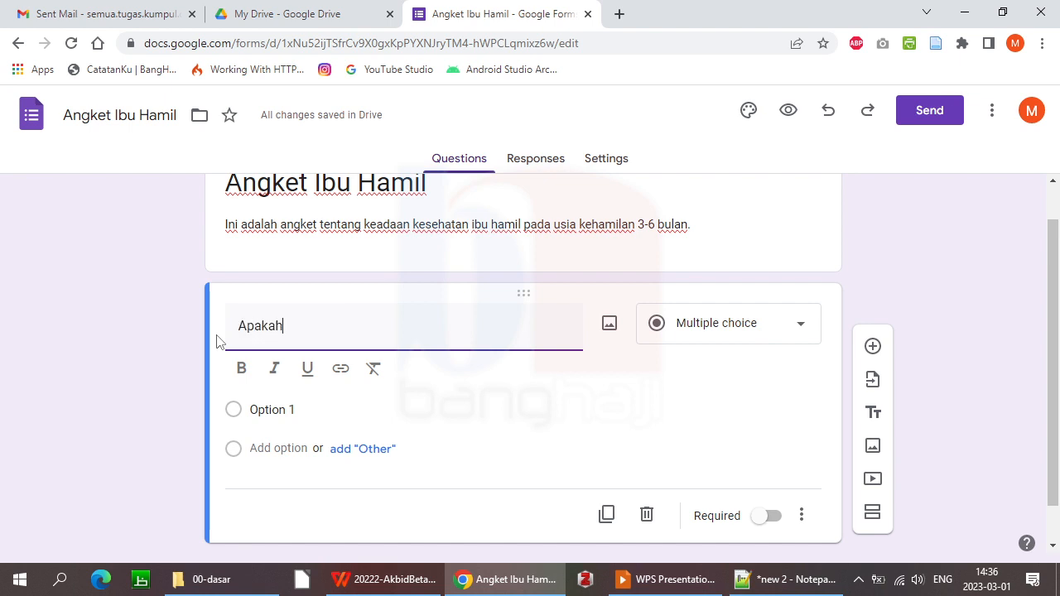
{"action": "type", "text": " anda m"}
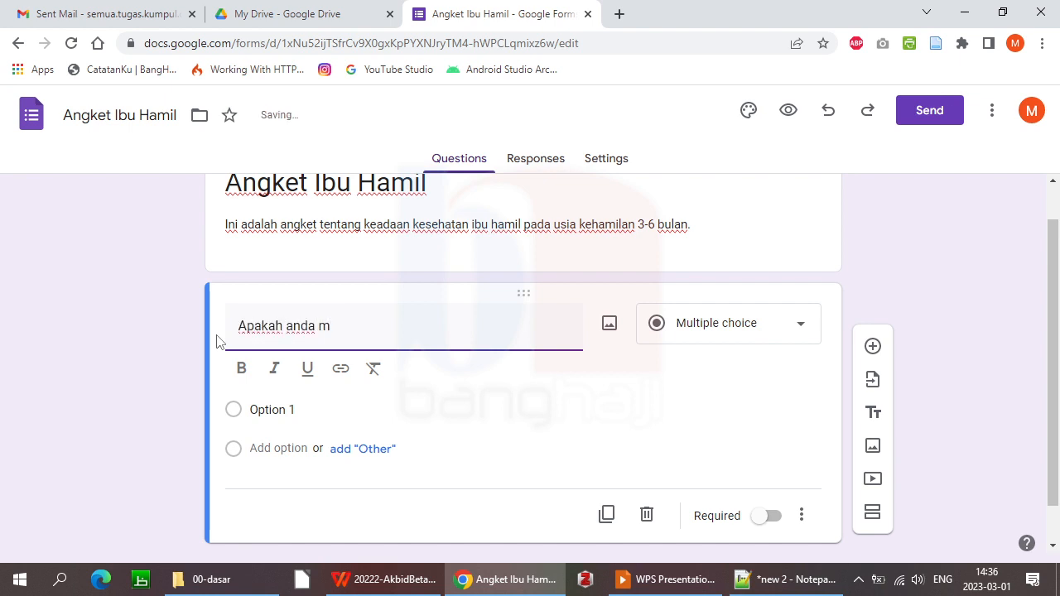
{"action": "type", "text": "erasakan mual"}
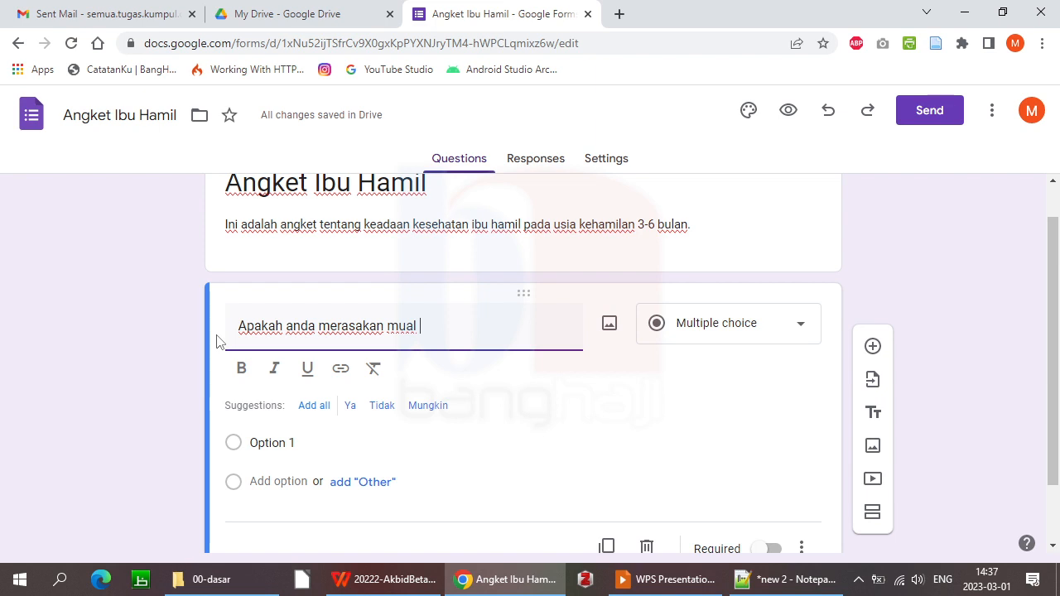
{"action": "type", "text": "?"}
{"action": "left_click", "coordinate": [809, 328]}
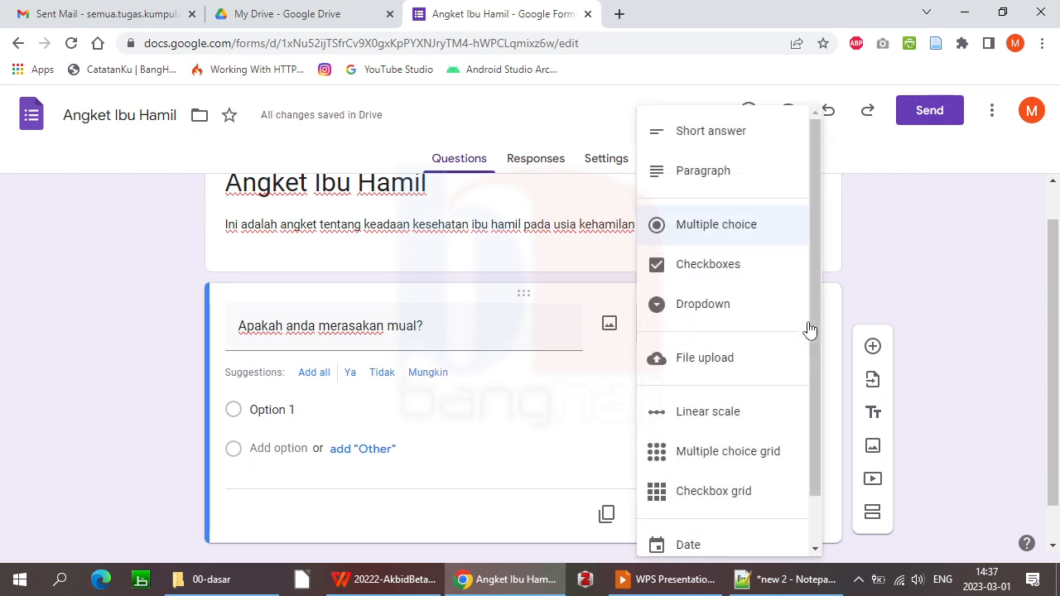
{"action": "left_click_drag", "start_coordinate": [817, 227], "coordinate": [804, 157]}
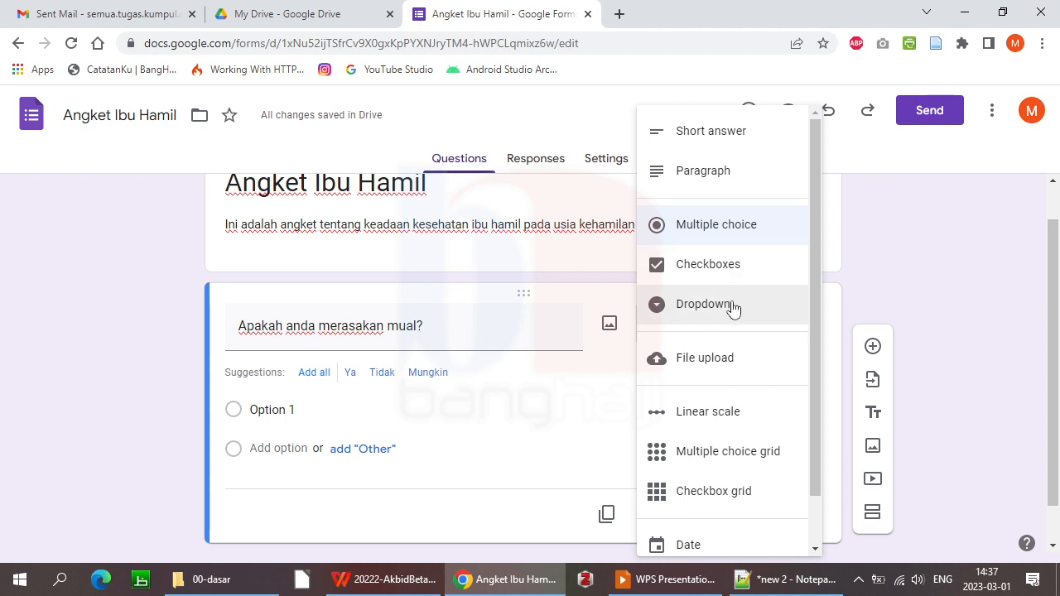
{"action": "left_click_drag", "start_coordinate": [816, 319], "coordinate": [814, 267]}
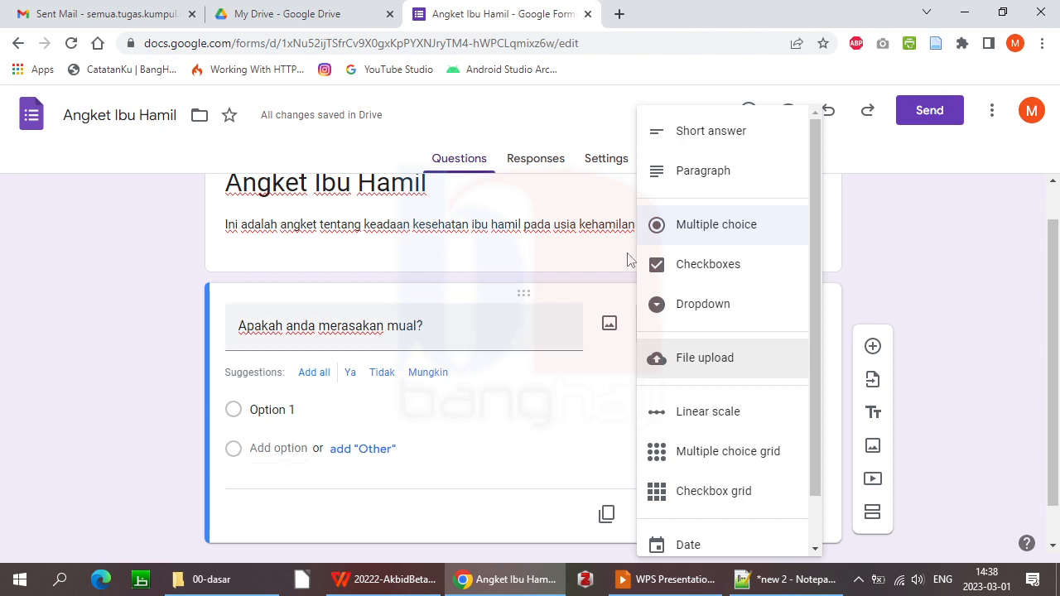
Keep the nausea question as multiple choice with answers 'Ya' and 'Tidak', and switch on Required
{"action": "left_click", "coordinate": [742, 232]}
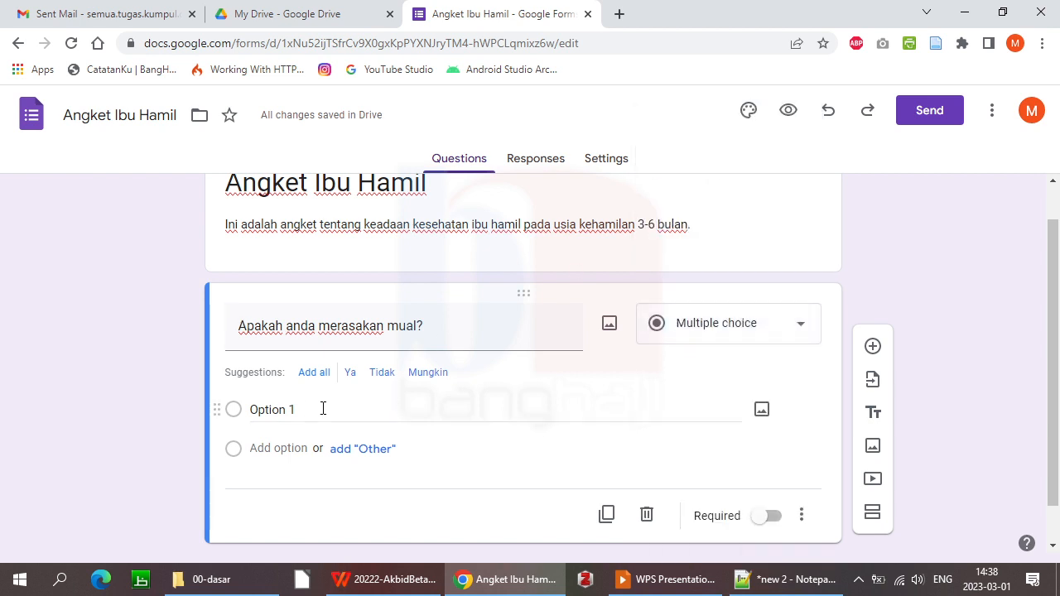
{"action": "left_click", "coordinate": [270, 418]}
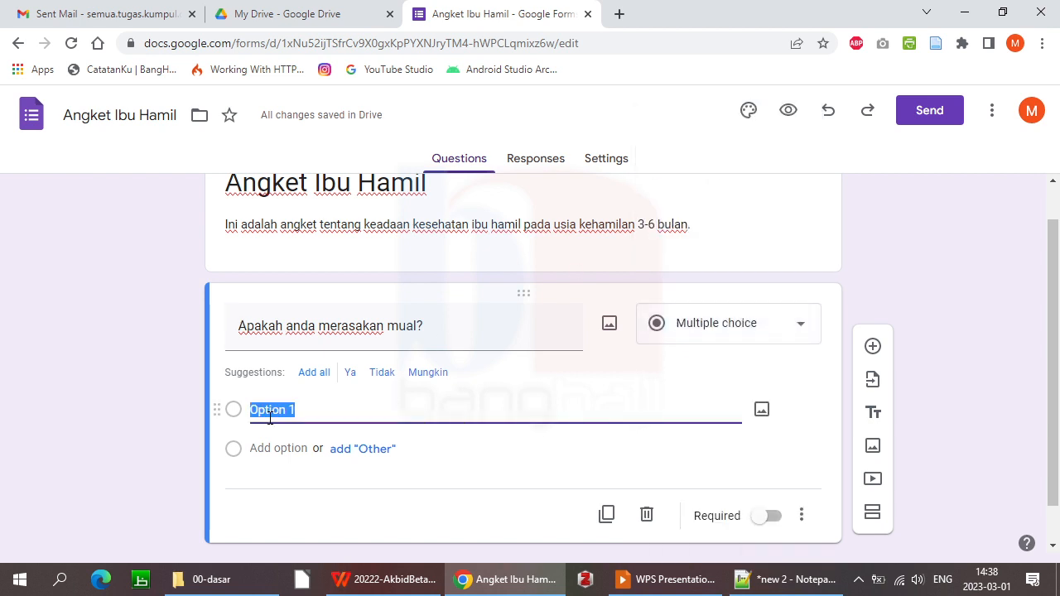
{"action": "type", "text": "Ya"}
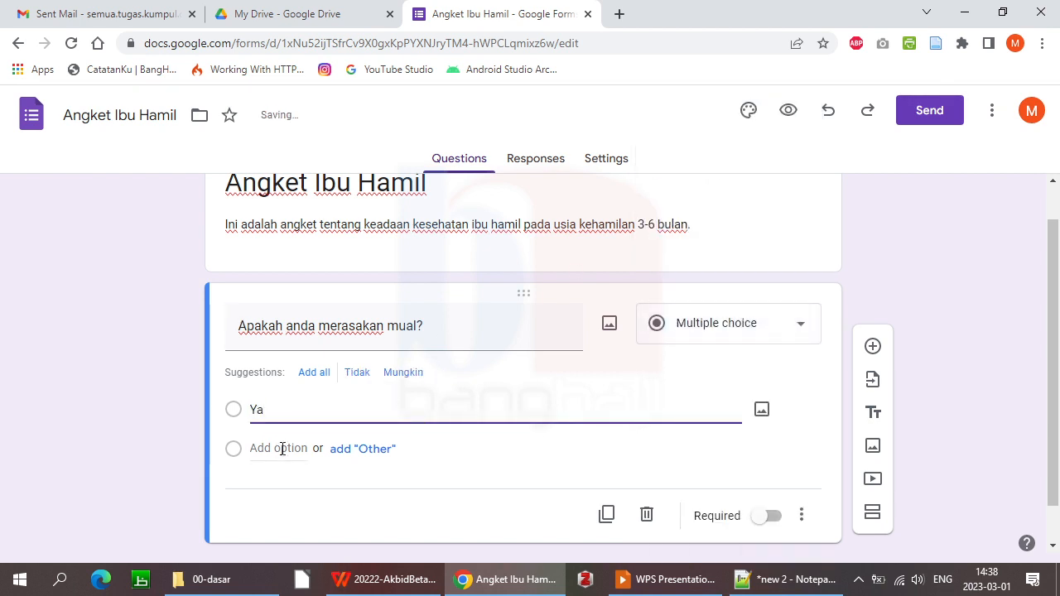
{"action": "left_click", "coordinate": [260, 456]}
{"action": "type", "text": "T"}
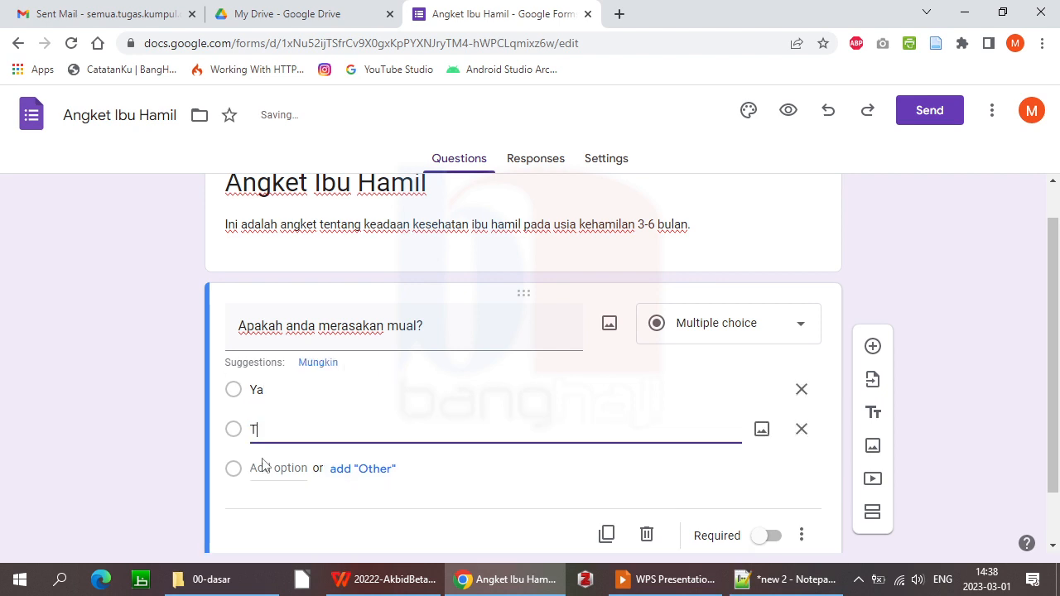
{"action": "type", "text": "idak"}
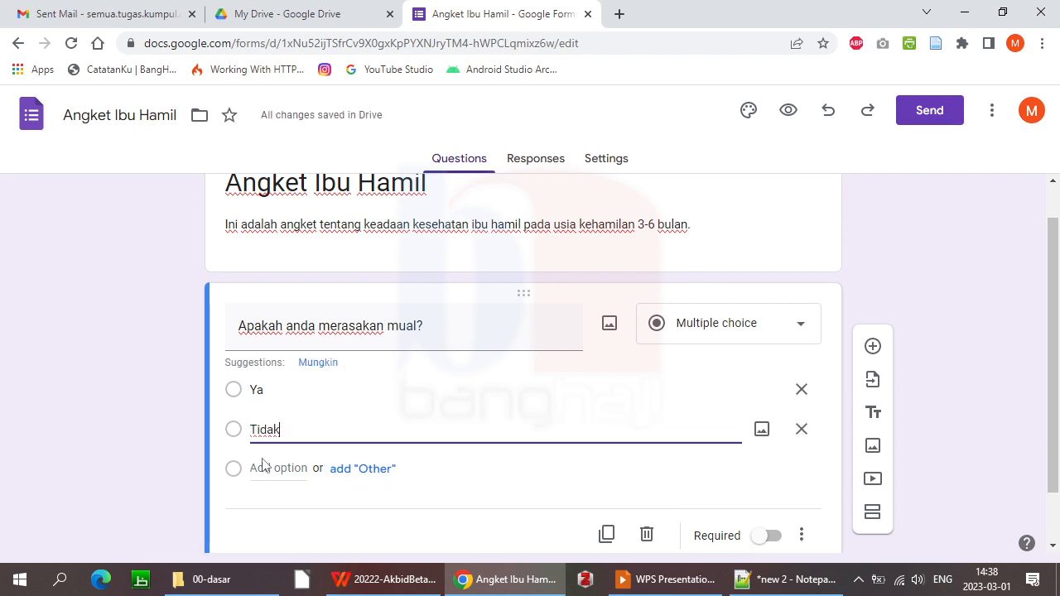
{"action": "left_click", "coordinate": [975, 349]}
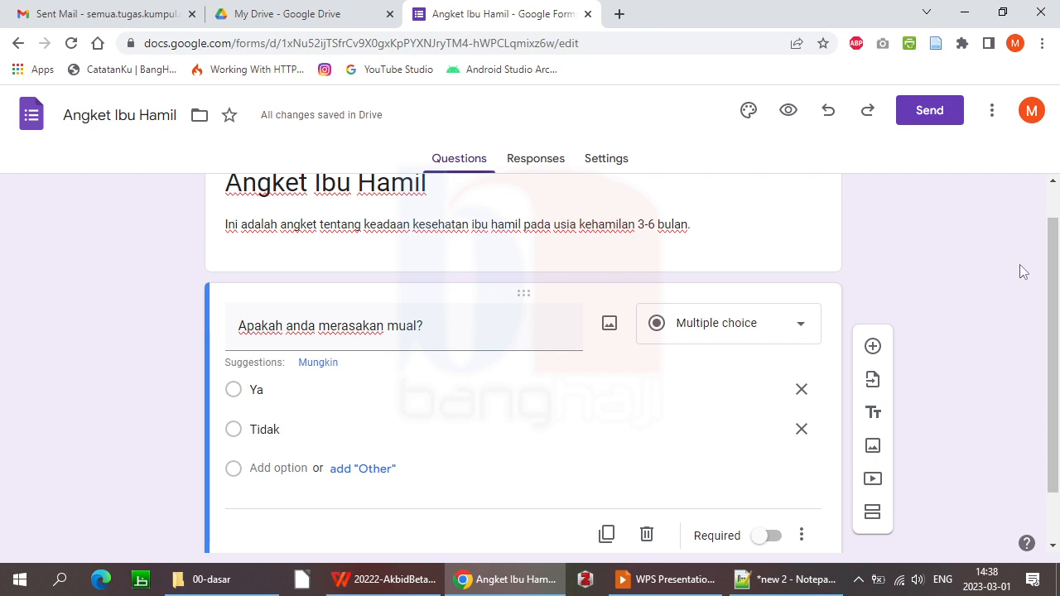
{"action": "left_click_drag", "start_coordinate": [1056, 267], "coordinate": [1058, 304]}
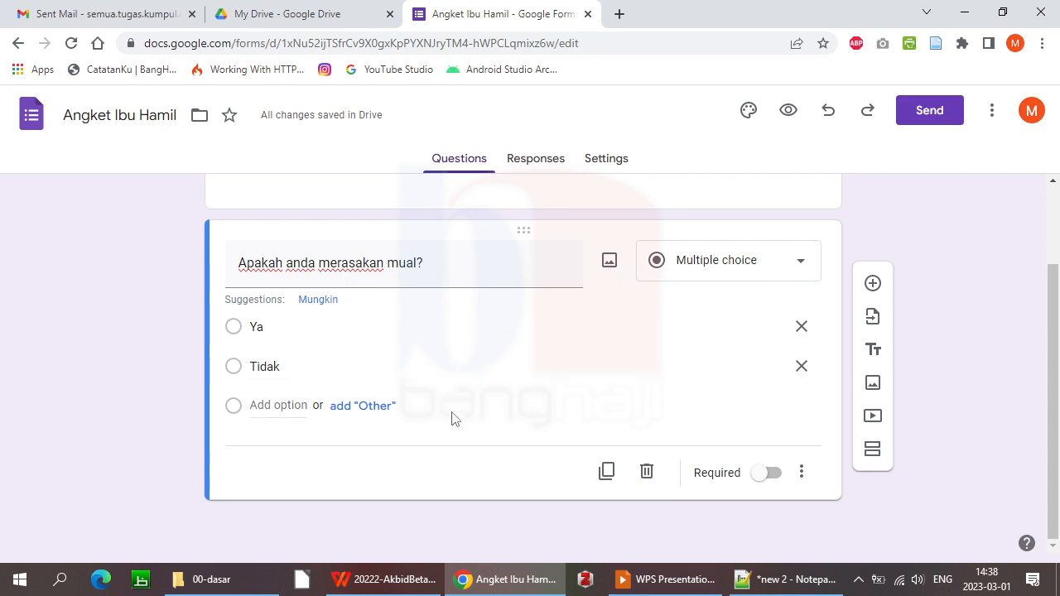
{"action": "left_click", "coordinate": [769, 475]}
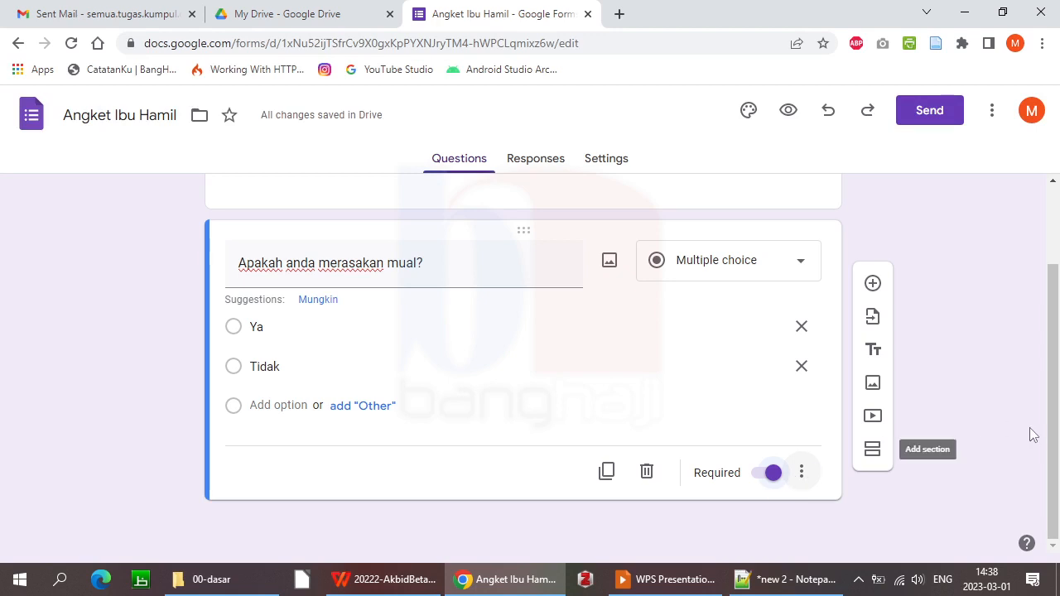
Add a new question titled 'Layanan di PMB "APA"?' below the nausea question
{"action": "left_click", "coordinate": [874, 286]}
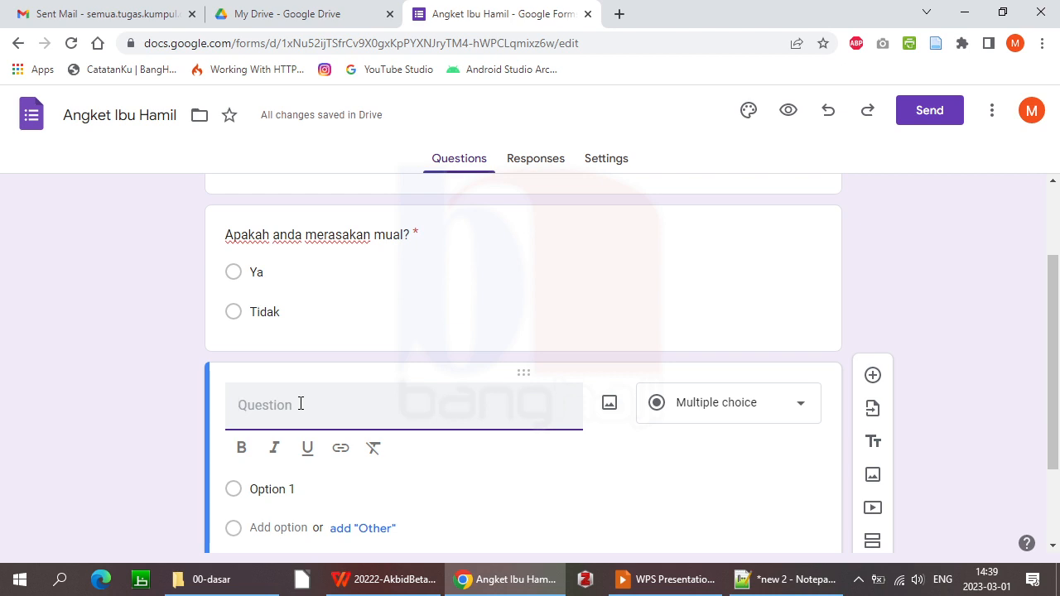
{"action": "type", "text": "Apakah"}
{"action": "key", "text": "BackSpace"}
{"action": "key", "text": "BackSpace"}
{"action": "key", "text": "BackSpace"}
{"action": "key", "text": "BackSpace"}
{"action": "key", "text": "BackSpace"}
{"action": "key", "text": "BackSpace"}
{"action": "key", "text": "BackSpace"}
{"action": "type", "text": "Layanan di P"}
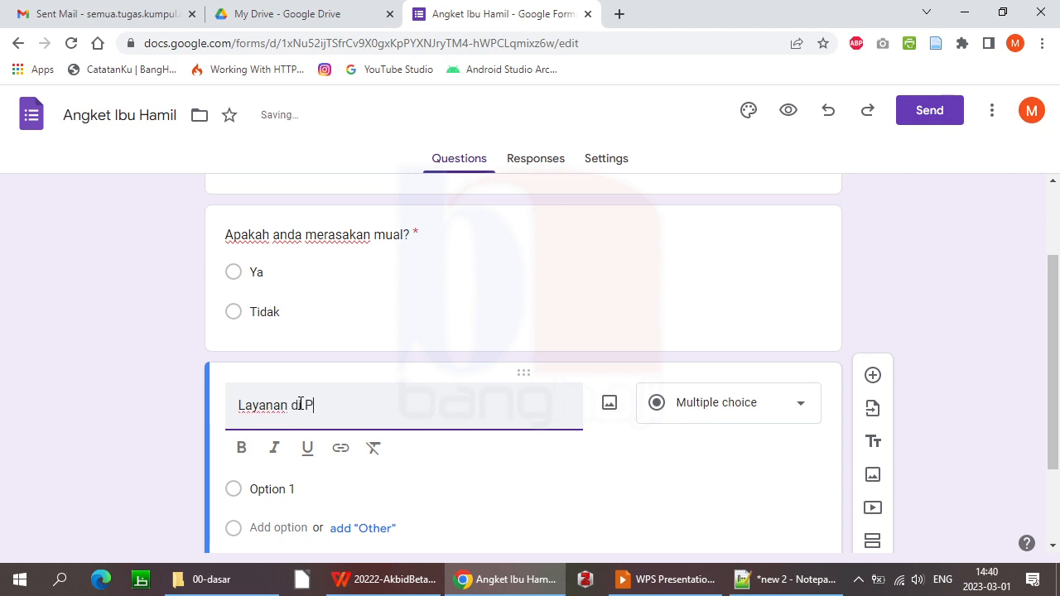
{"action": "type", "text": "MB \"APA\" memu"}
{"action": "key", "text": "BackSpace"}
{"action": "key", "text": "BackSpace"}
{"action": "key", "text": "BackSpace"}
{"action": "key", "text": "BackSpace"}
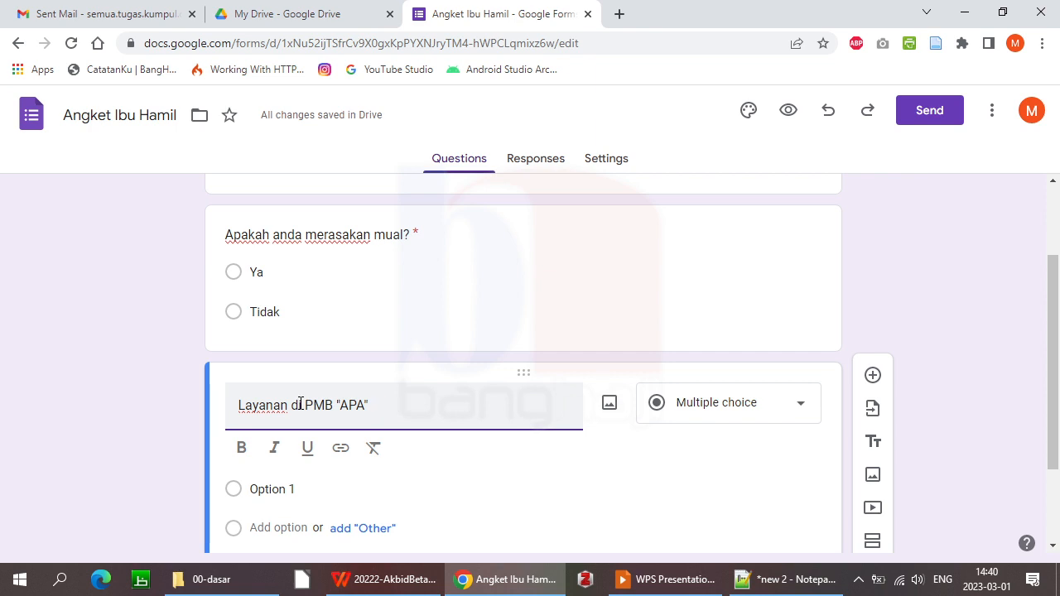
{"action": "key", "text": "BackSpace"}
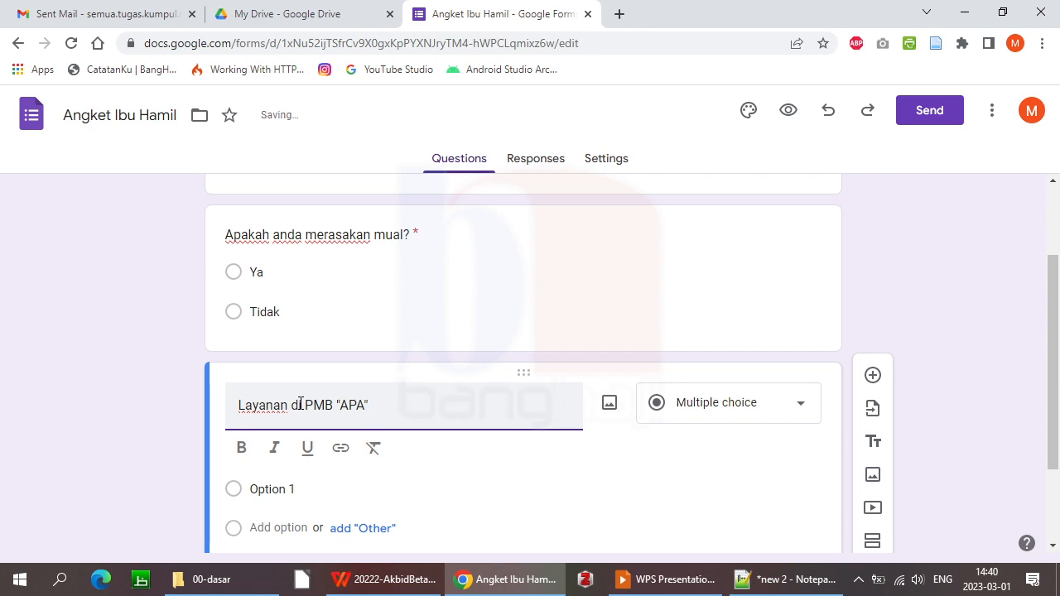
{"action": "type", "text": "?"}
{"action": "left_click_drag", "start_coordinate": [1058, 332], "coordinate": [1059, 400]}
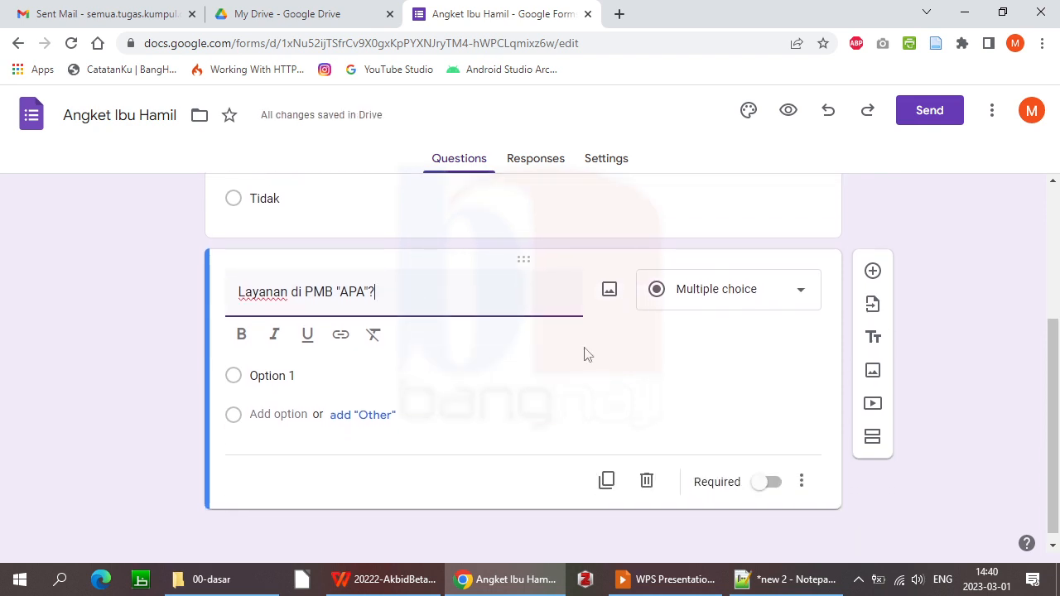
Enter the first two service answers, 'Sangat Puas' and 'Puas'
{"action": "left_click", "coordinate": [284, 374]}
{"action": "type", "text": "sangat"}
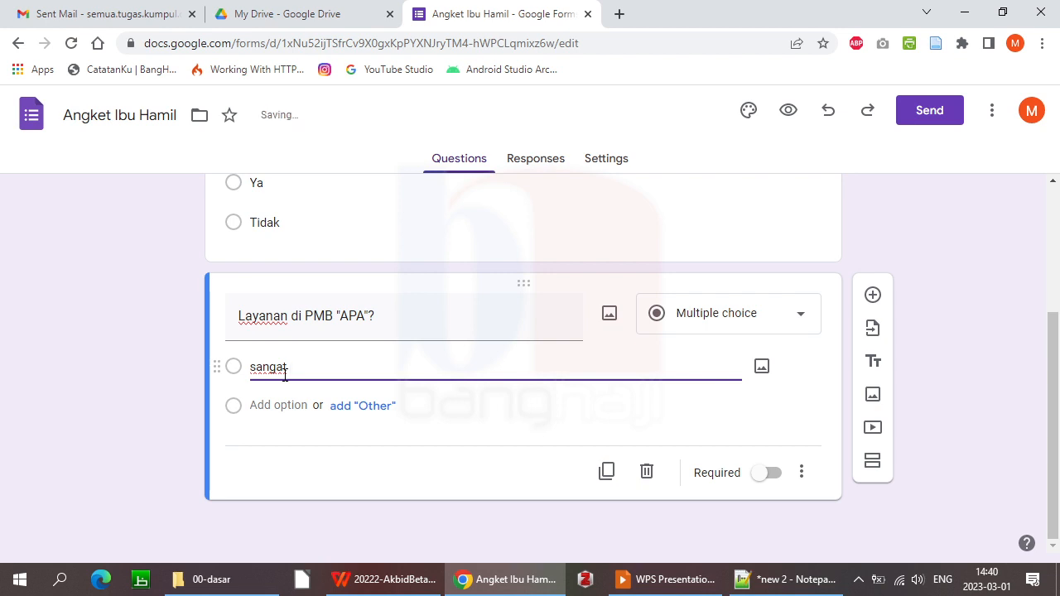
{"action": "key", "text": "Delete"}
{"action": "type", "text": "S"}
{"action": "key", "text": "End"}
{"action": "type", "text": "Puas"}
{"action": "left_click", "coordinate": [263, 406]}
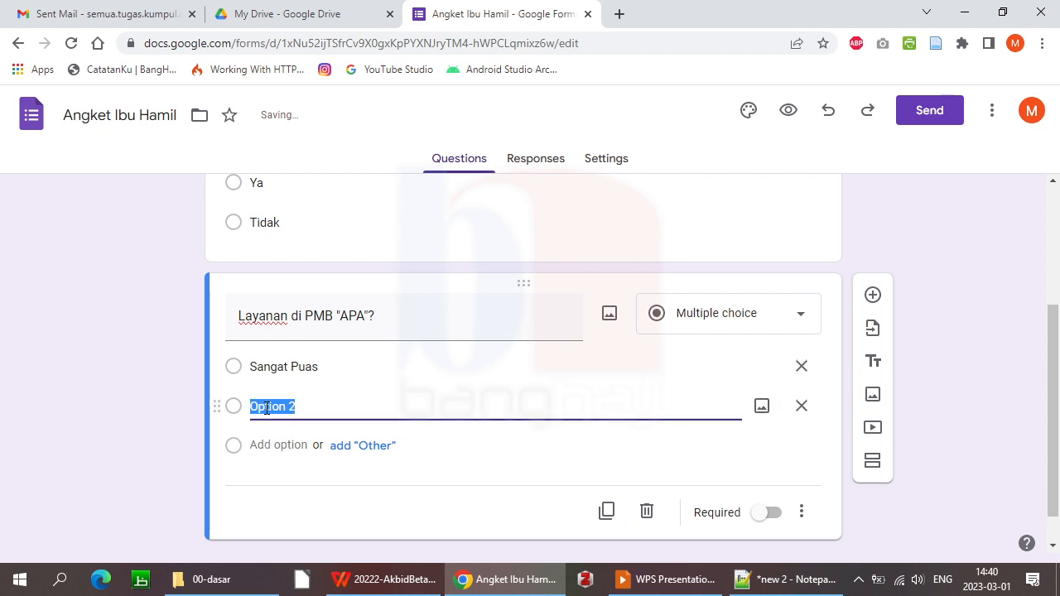
{"action": "type", "text": "Puas"}
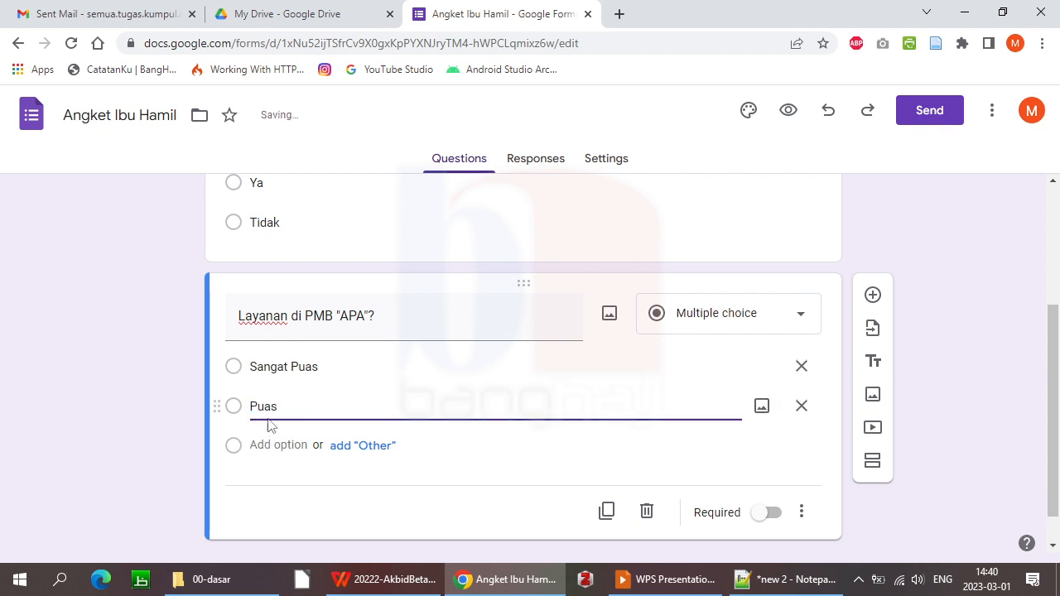
Add the remaining answers 'Cukup Puas', 'Tidak Puas' and 'Sangat Tidak Puas'
{"action": "left_click", "coordinate": [270, 446]}
{"action": "type", "text": "Cu"}
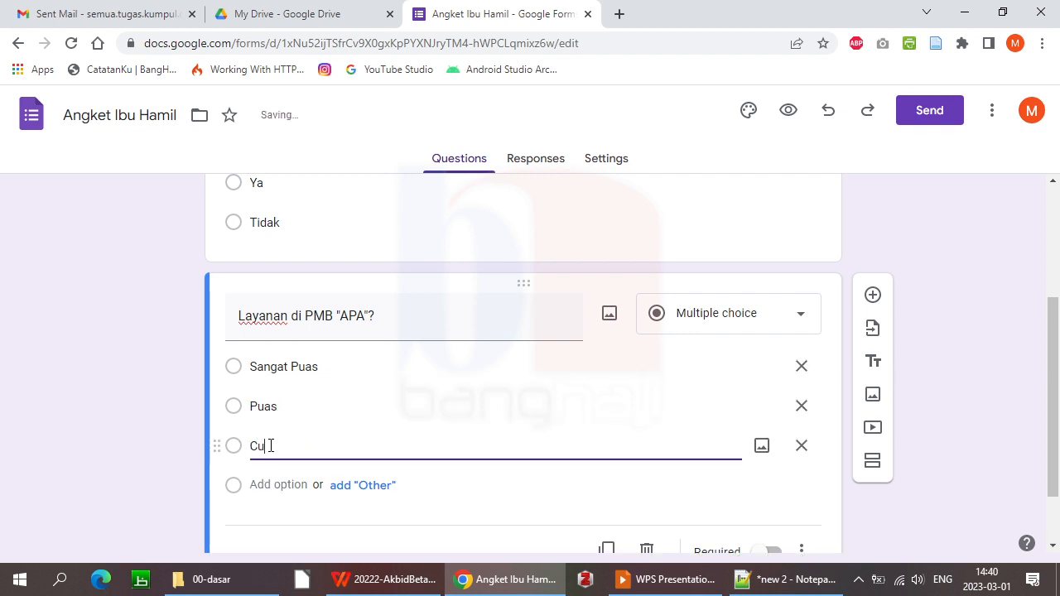
{"action": "type", "text": "kup Puas"}
{"action": "left_click", "coordinate": [277, 485]}
{"action": "type", "text": "Tidak Puas"}
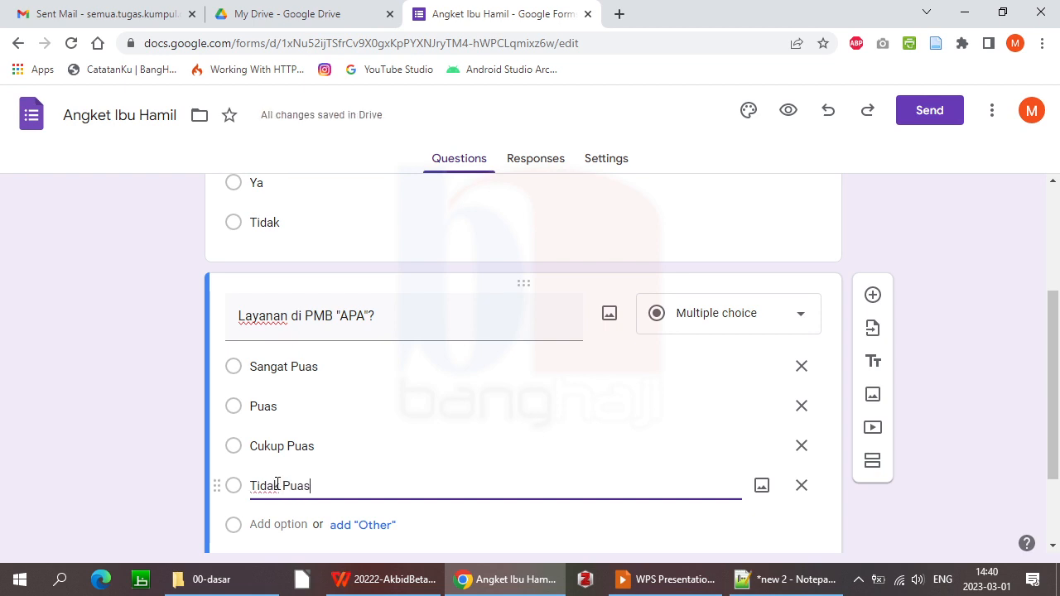
{"action": "left_click", "coordinate": [287, 525]}
{"action": "type", "text": "Sangat Ti"}
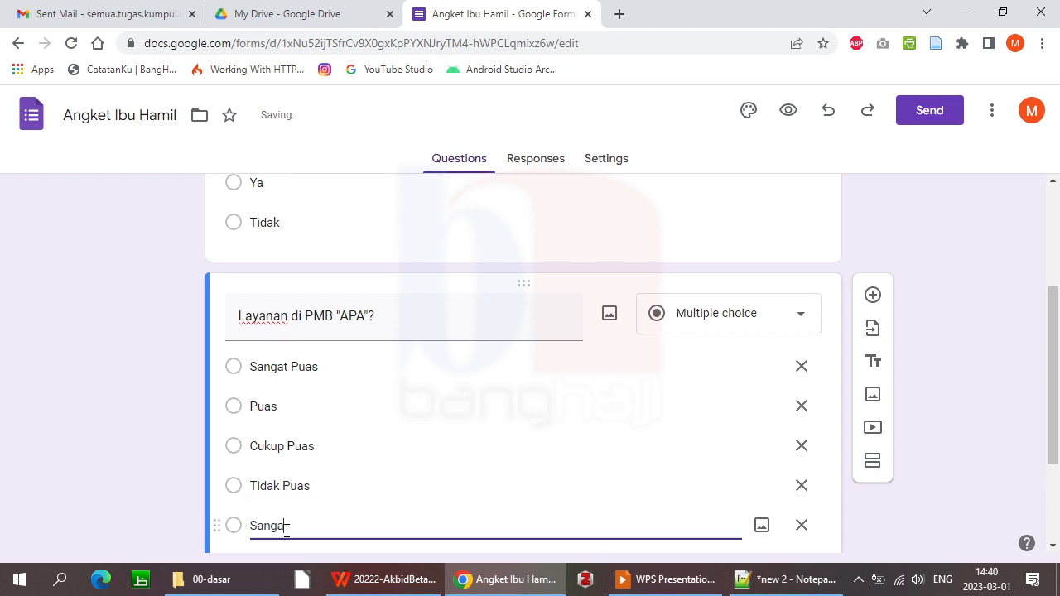
{"action": "type", "text": "dak Puas"}
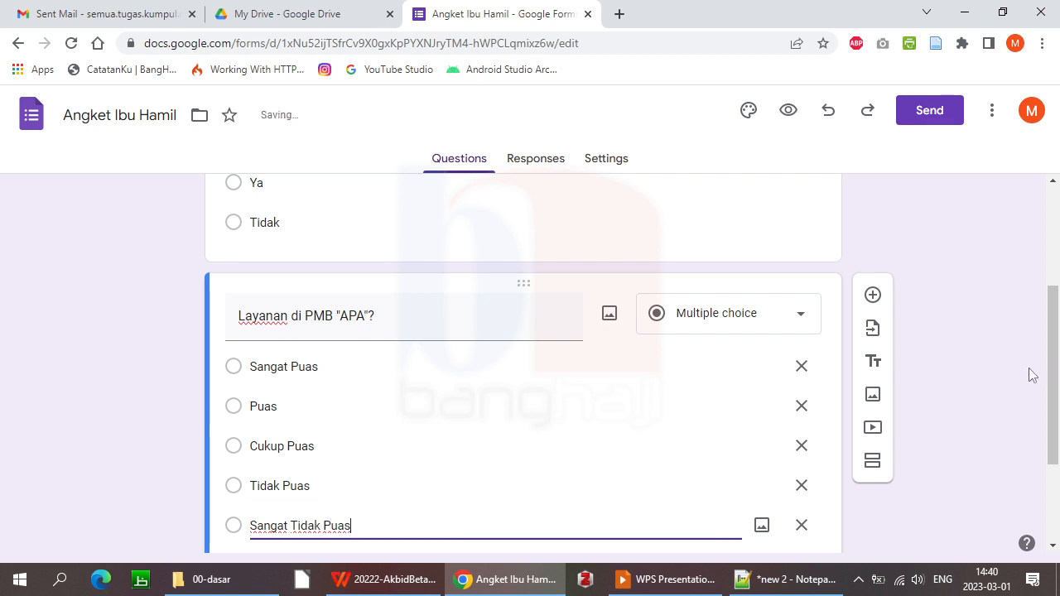
{"action": "left_click_drag", "start_coordinate": [1052, 365], "coordinate": [1058, 414]}
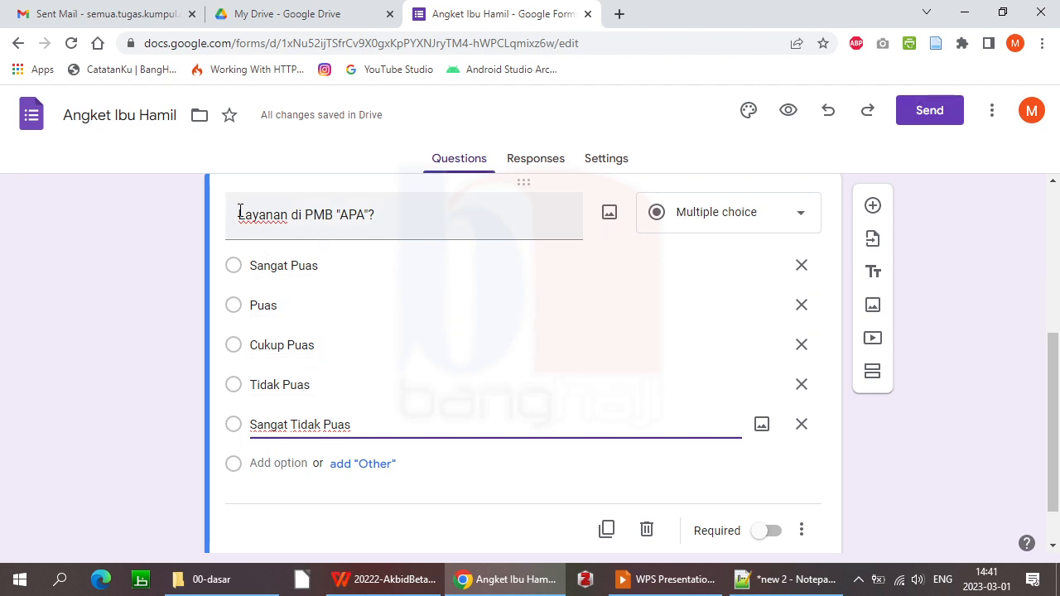
{"action": "left_click_drag", "start_coordinate": [240, 213], "coordinate": [440, 208]}
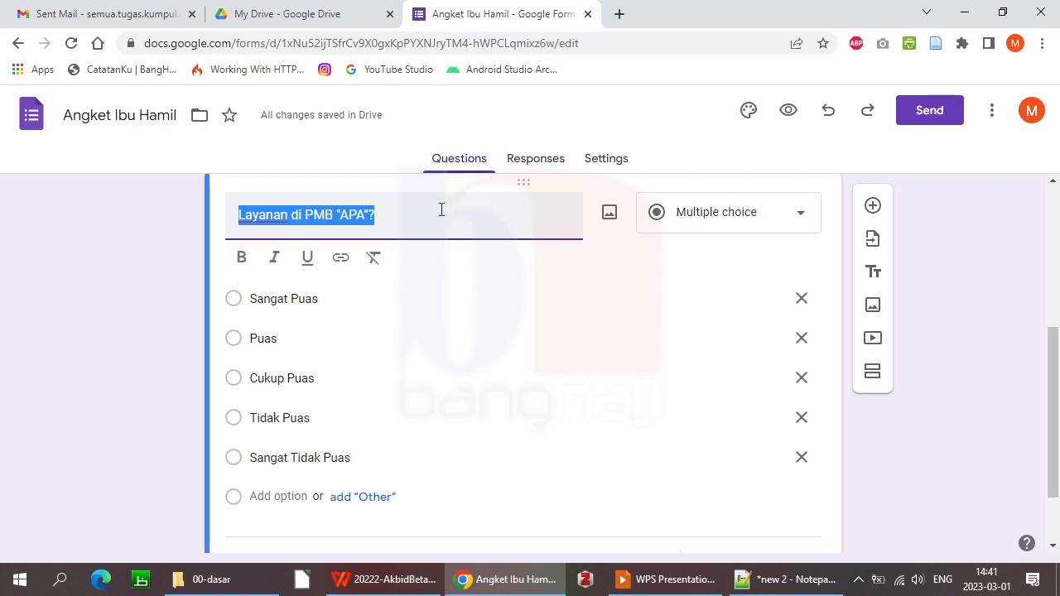
Add a third question titled 'Saat hamil muda, Anda merasakan apa saja?'
{"action": "left_click", "coordinate": [874, 208]}
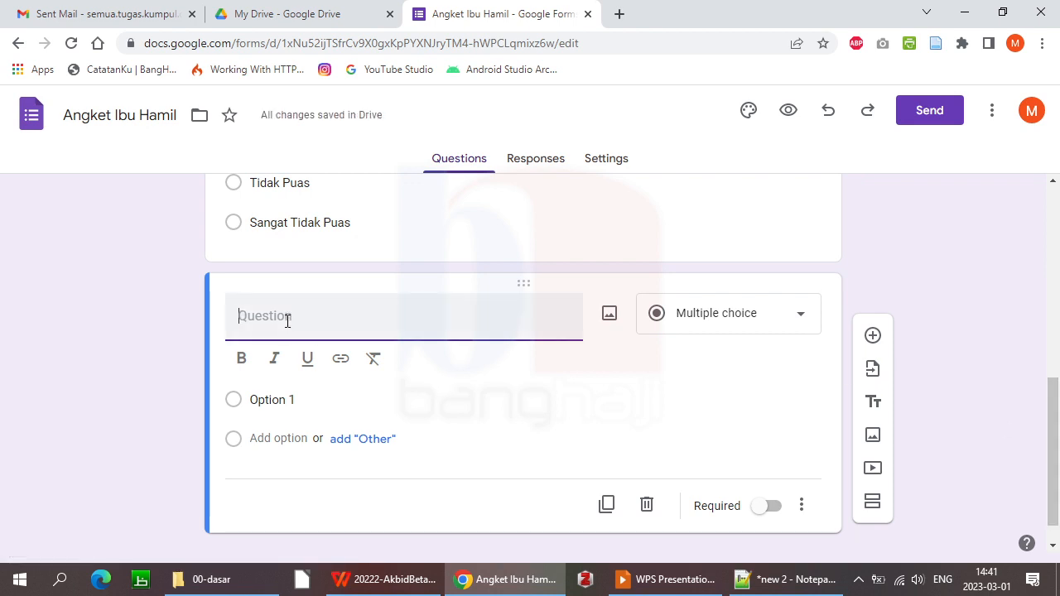
{"action": "type", "text": "Saat hamil muda"}
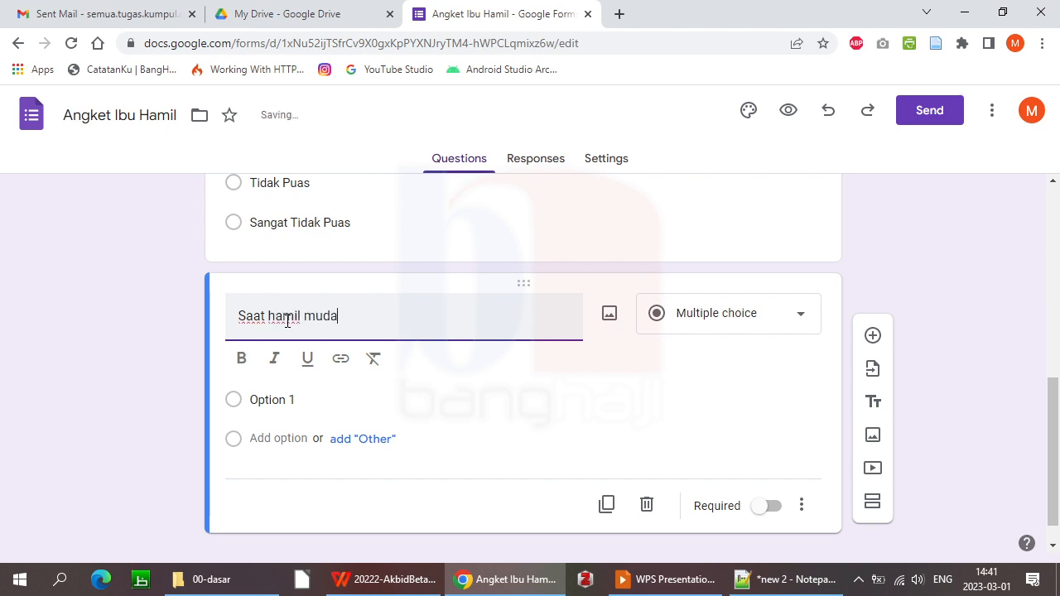
{"action": "type", "text": ", Anda merasakan"}
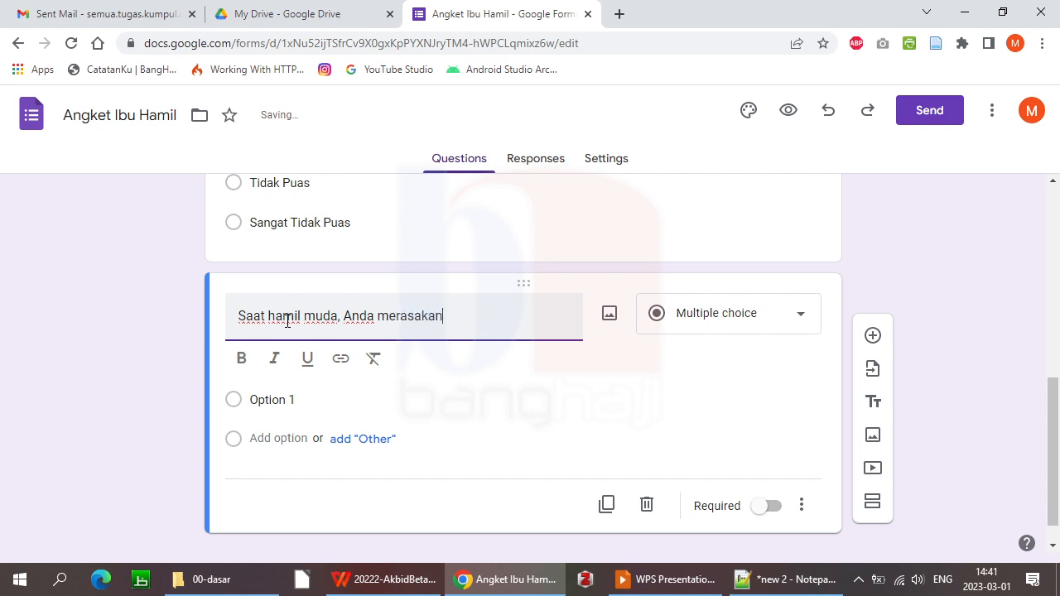
{"action": "type", "text": " apa saja?"}
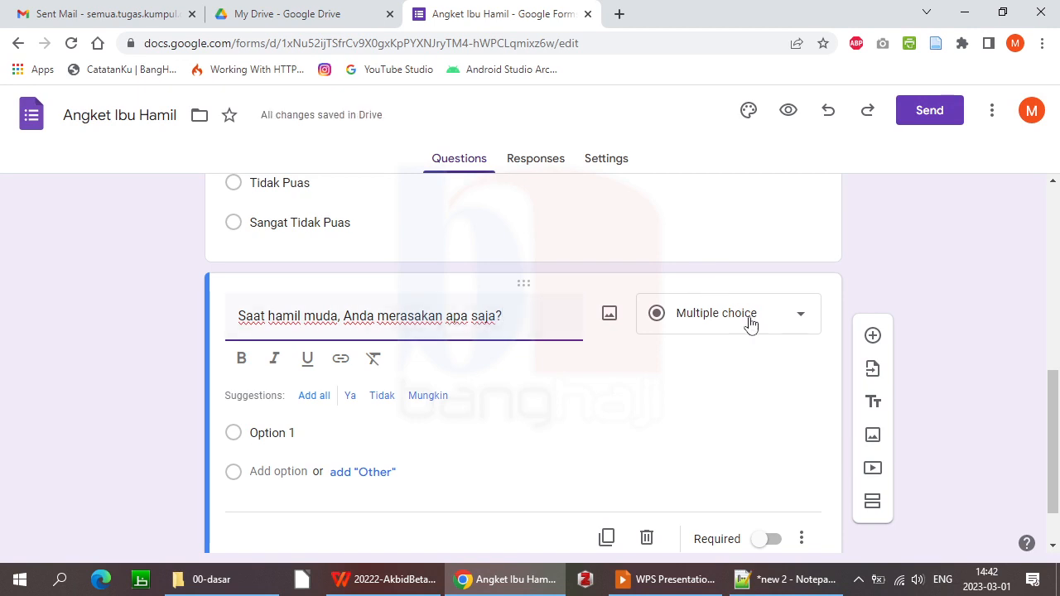
Switch the question to Checkboxes and add options 'Mual', 'Pusing' and 'Ngidam'
{"action": "left_click", "coordinate": [792, 316]}
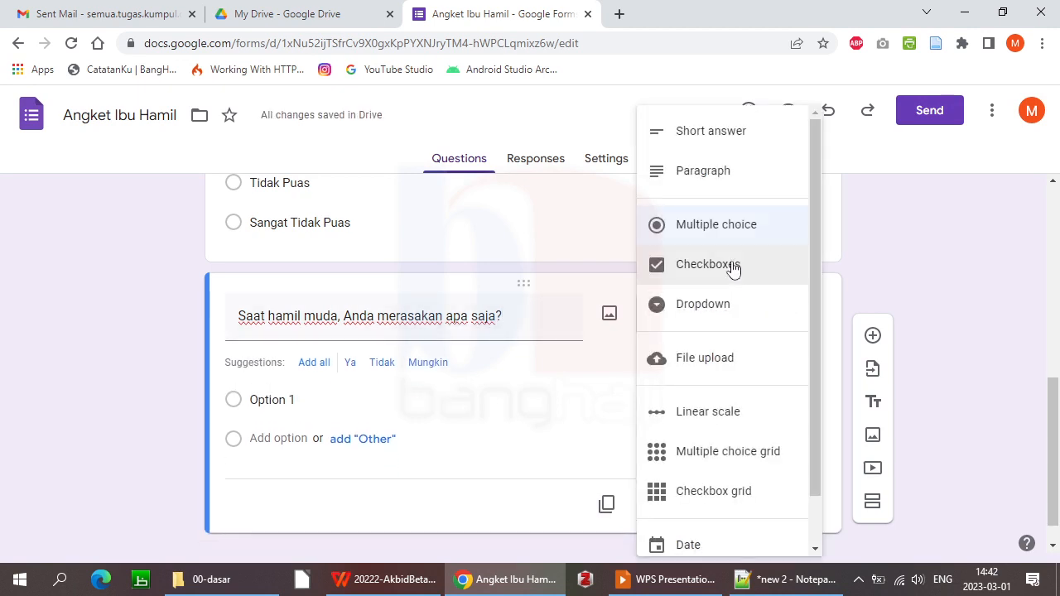
{"action": "left_click", "coordinate": [733, 267]}
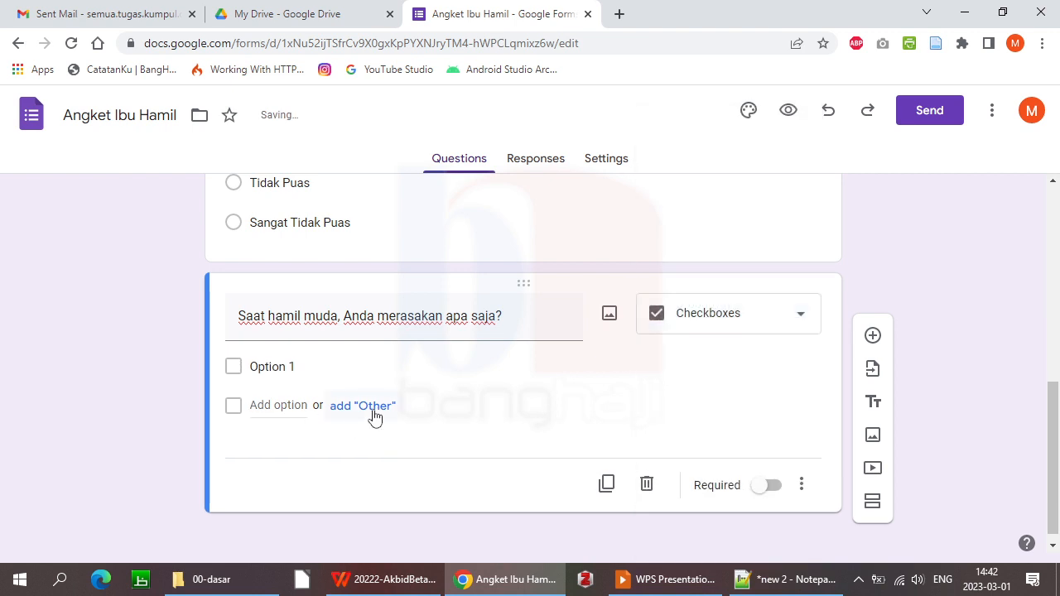
{"action": "left_click", "coordinate": [265, 364]}
{"action": "type", "text": "Mual"}
{"action": "left_click", "coordinate": [269, 405]}
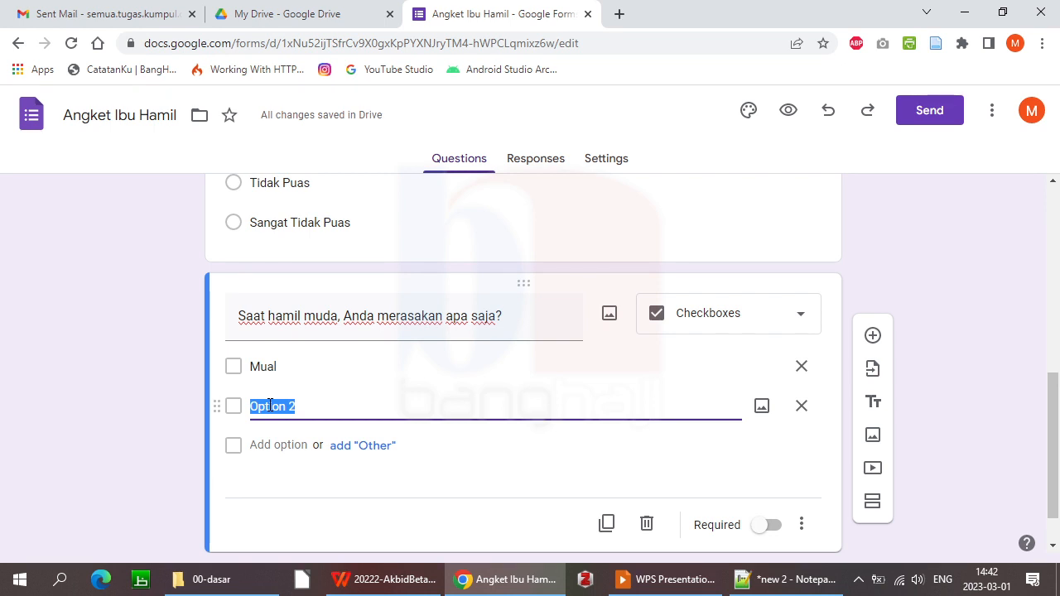
{"action": "type", "text": "Pusing"}
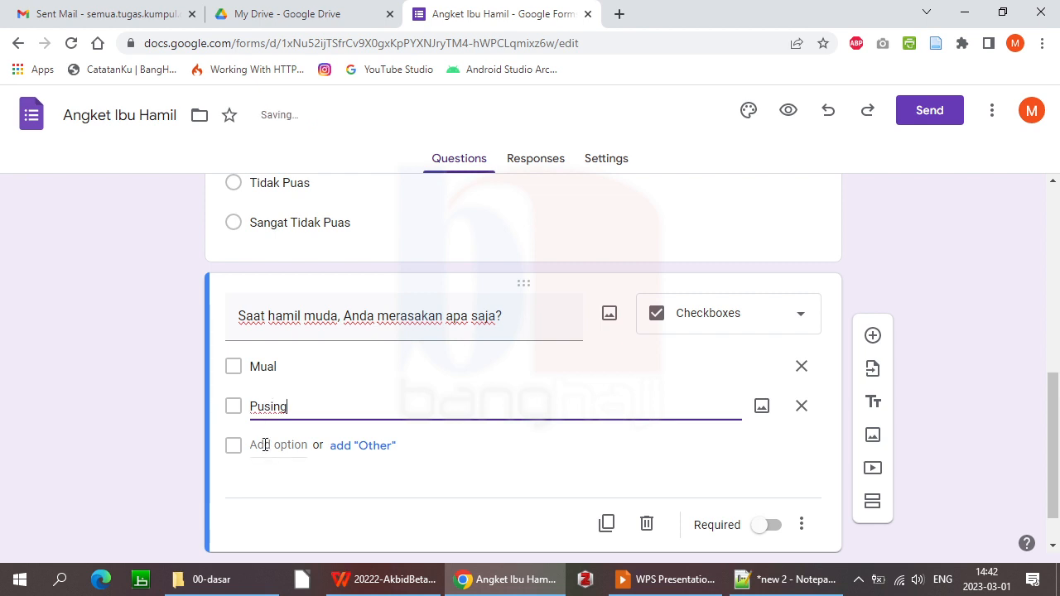
{"action": "left_click", "coordinate": [261, 445]}
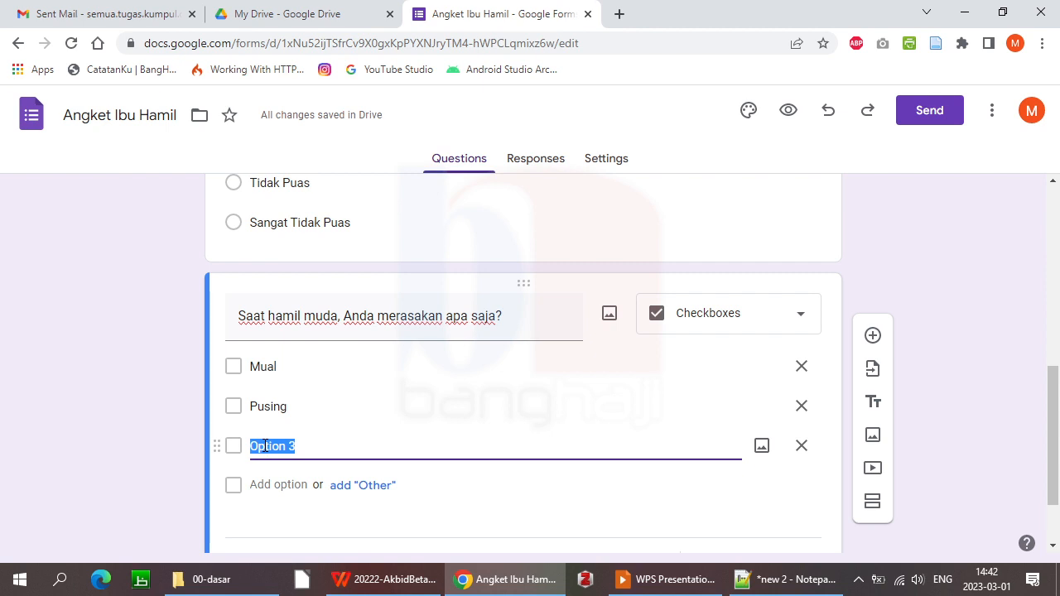
{"action": "type", "text": "Ngidam"}
Add the checkbox options 'Kram perut', 'Mudah lelah' and 'Mudah marah'
{"action": "left_click", "coordinate": [273, 486]}
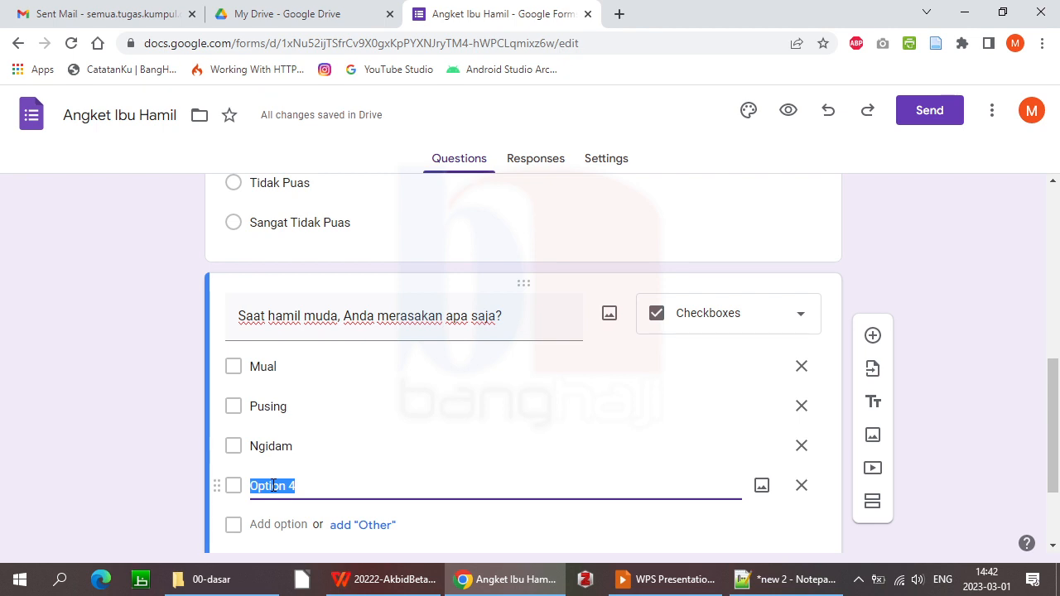
{"action": "type", "text": "Kram "}
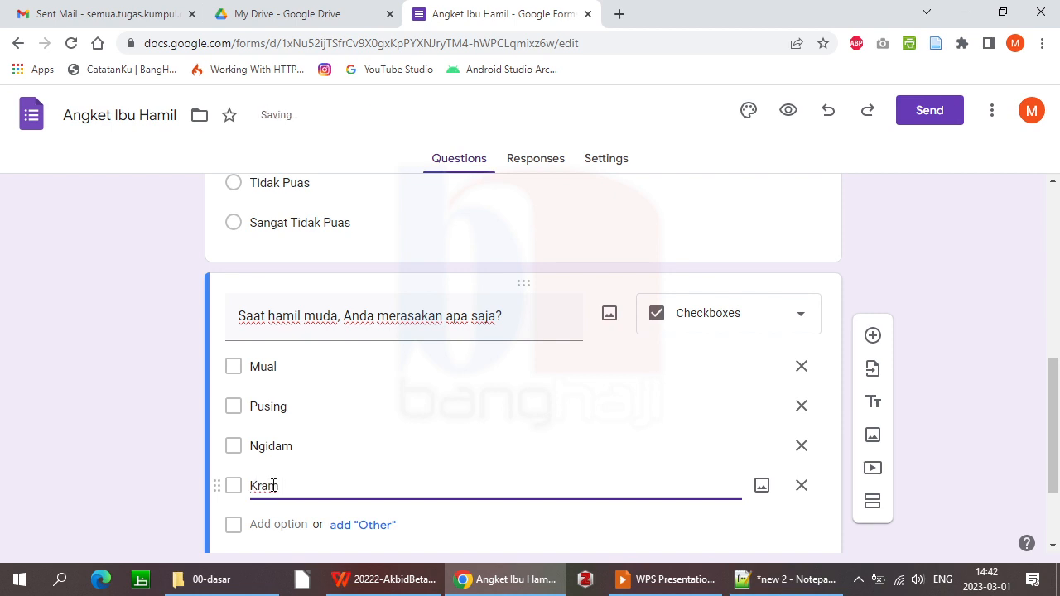
{"action": "type", "text": "perut"}
{"action": "left_click", "coordinate": [280, 524]}
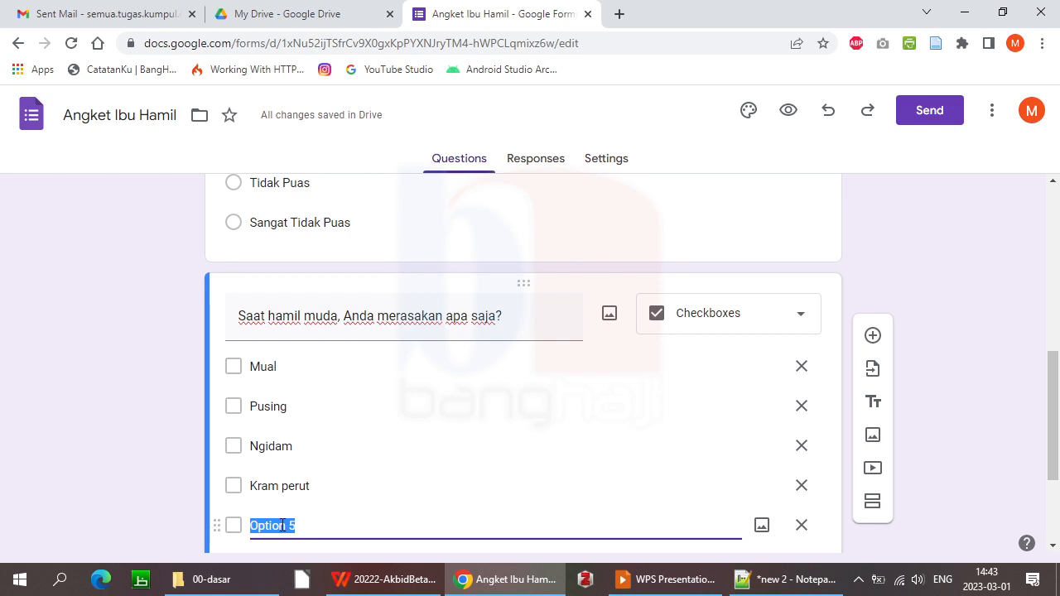
{"action": "type", "text": "M"}
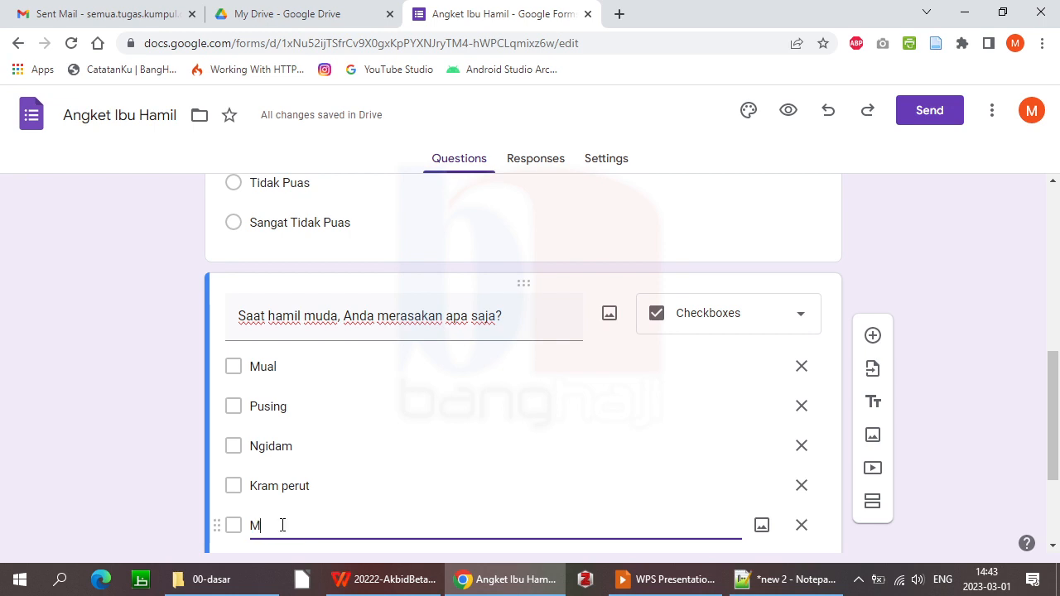
{"action": "type", "text": "udah lelah"}
{"action": "scroll", "coordinate": [691, 390], "scroll_direction": "down", "scroll_amount": 2}
{"action": "left_click", "coordinate": [286, 430]}
{"action": "type", "text": "Mudah marah"}
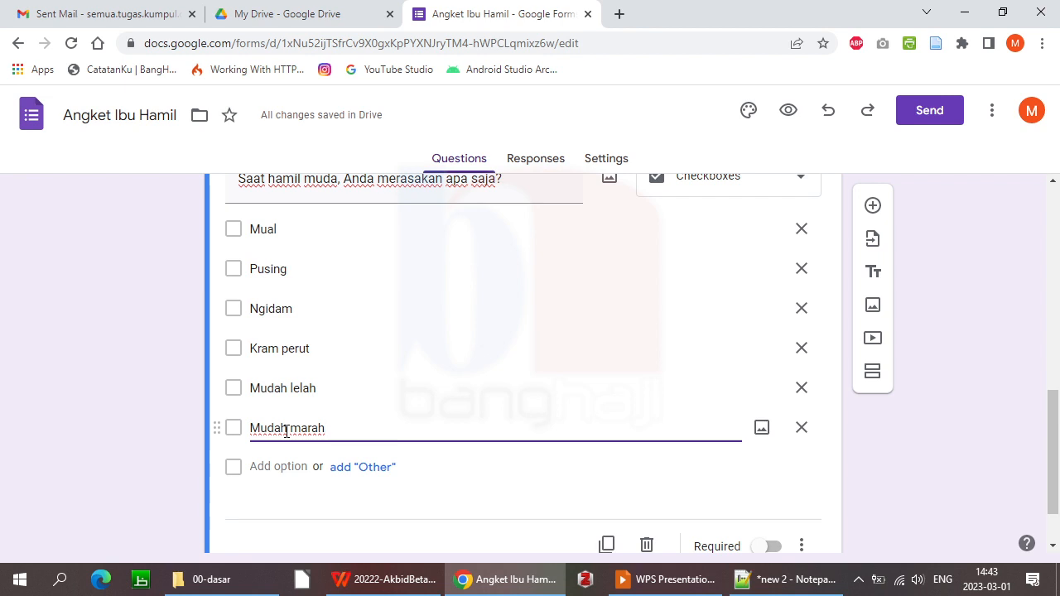
{"action": "left_click", "coordinate": [969, 375]}
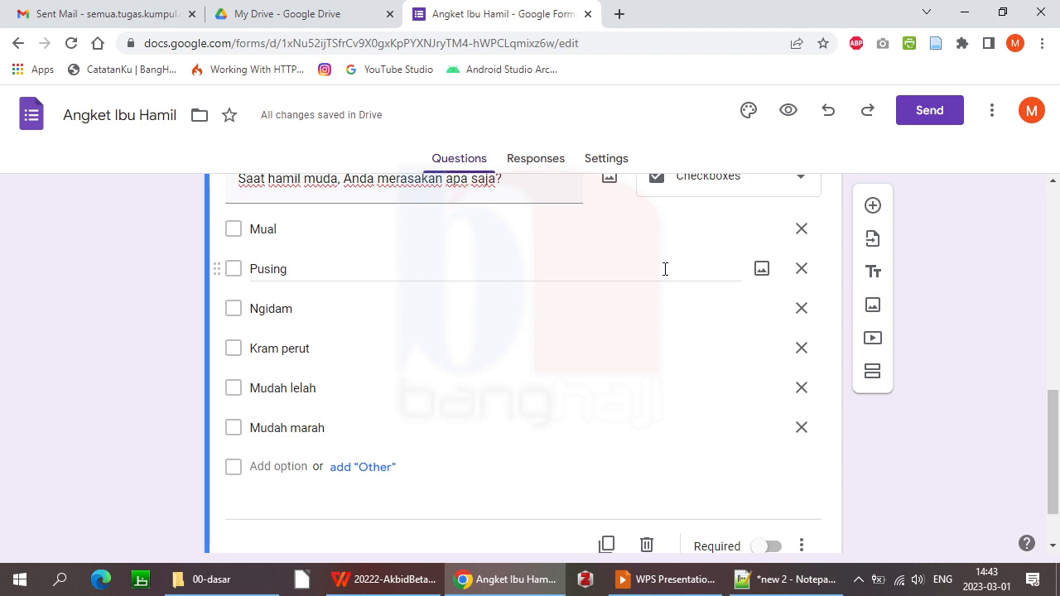
Add a short-answer question titled 'Nama' below the symptoms question
{"action": "left_click", "coordinate": [873, 204]}
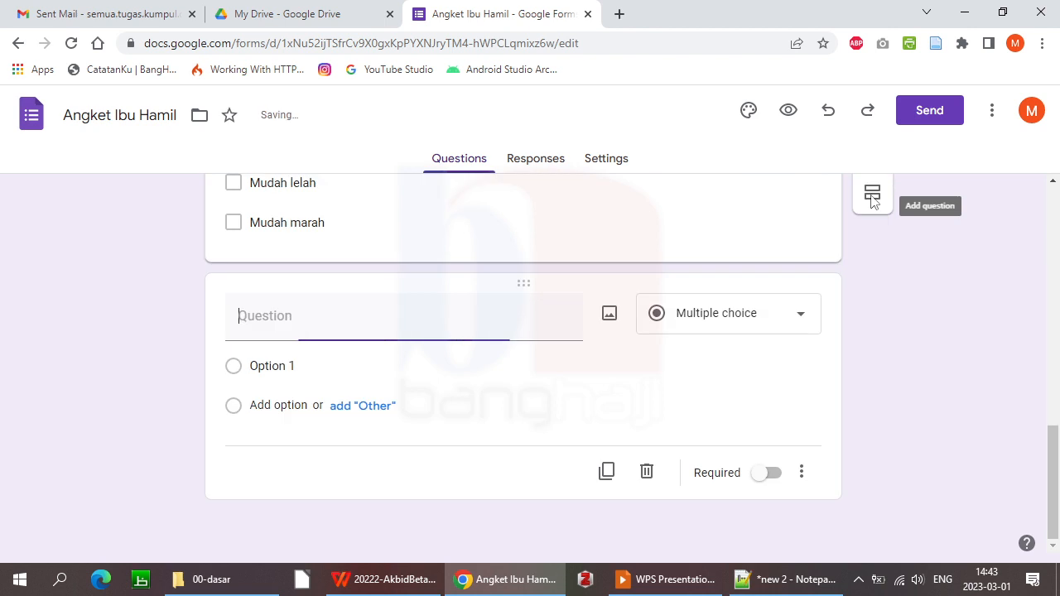
{"action": "left_click", "coordinate": [802, 315]}
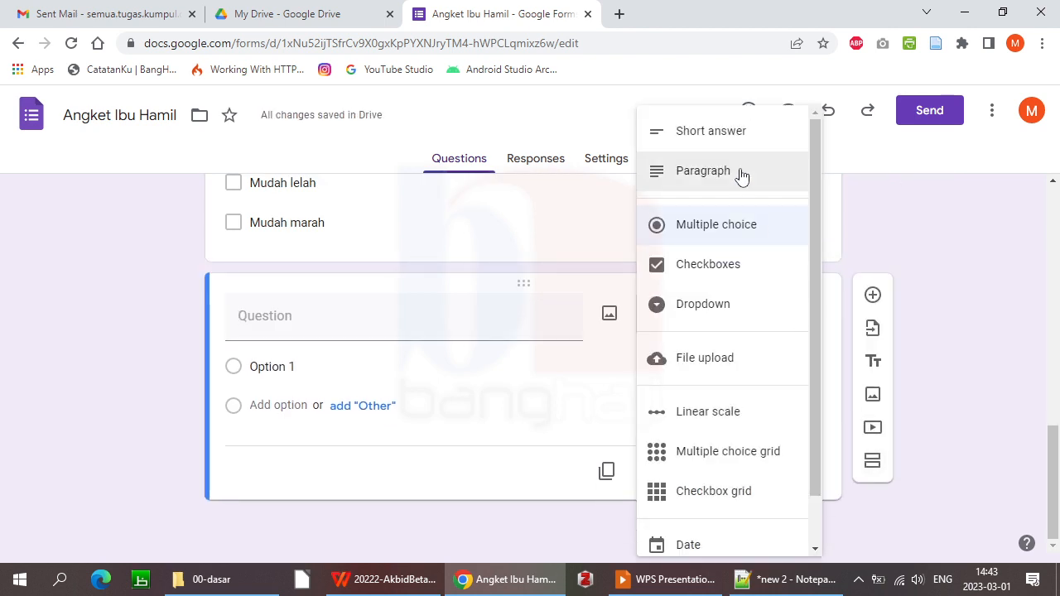
{"action": "left_click", "coordinate": [725, 135]}
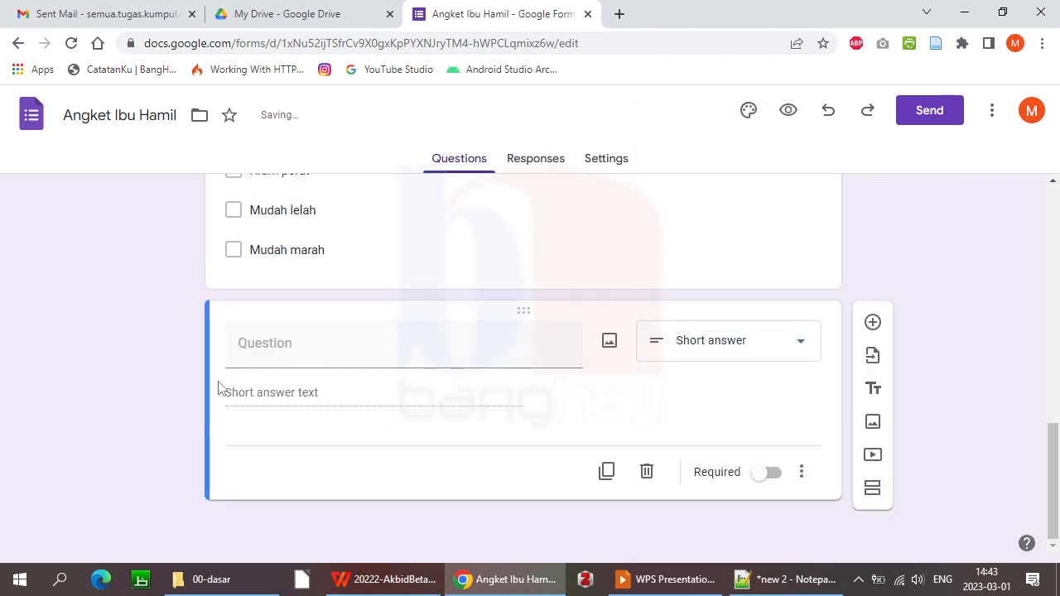
{"action": "left_click", "coordinate": [291, 353]}
{"action": "type", "text": "Nama"}
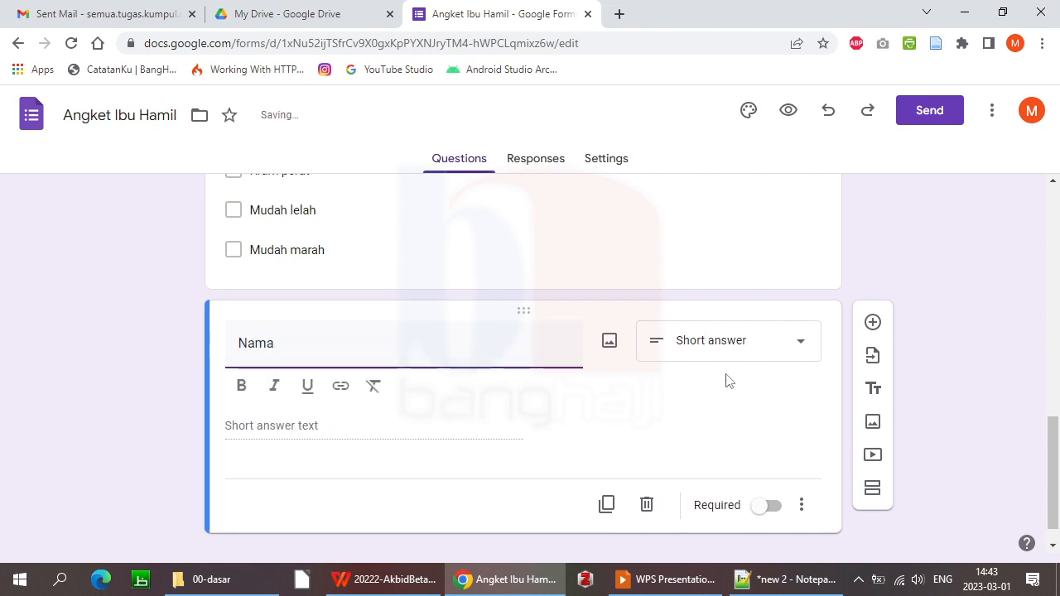
Add an 'Alamat' paragraph question below Nama and make it required
{"action": "left_click", "coordinate": [872, 323]}
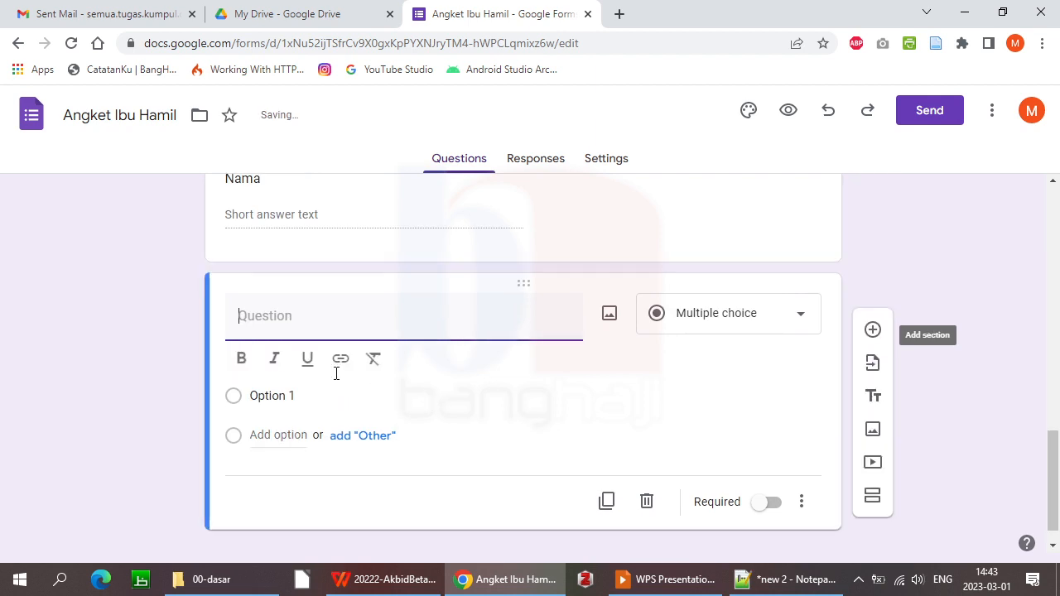
{"action": "type", "text": "Alamat"}
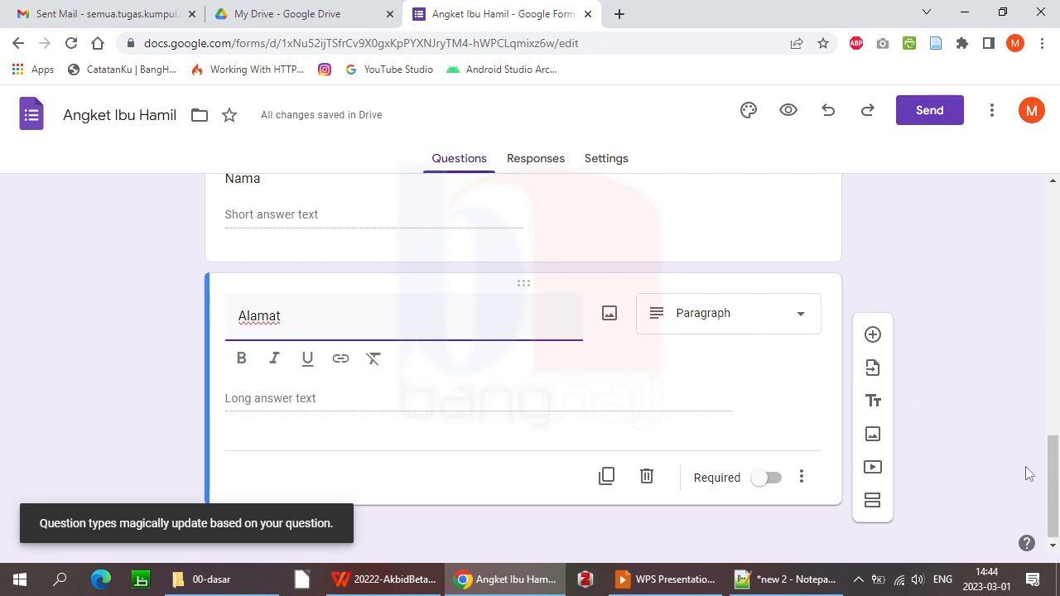
{"action": "left_click_drag", "start_coordinate": [1045, 477], "coordinate": [1051, 444]}
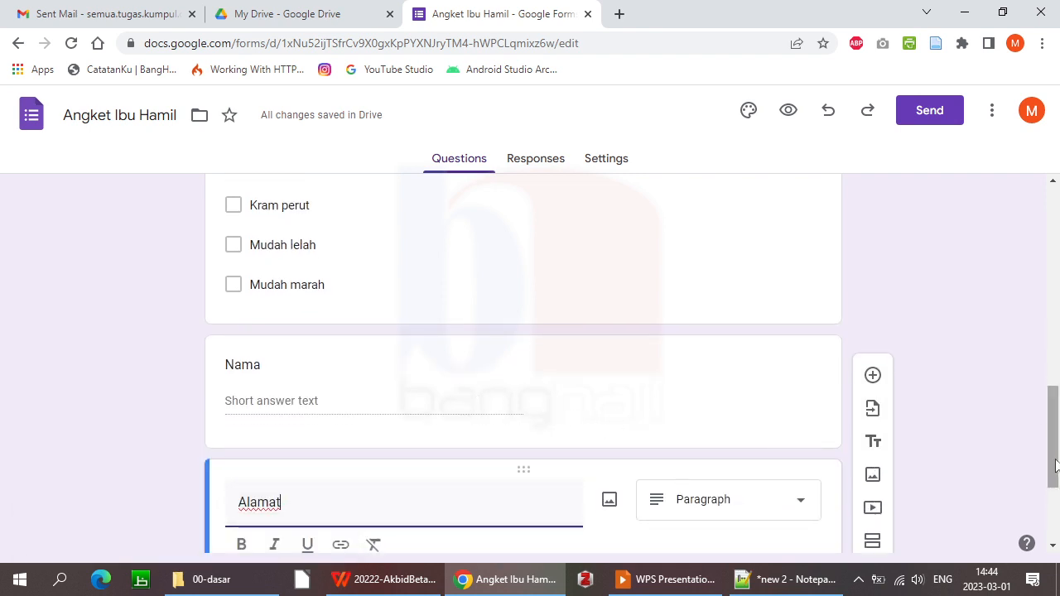
{"action": "scroll", "coordinate": [1055, 466], "scroll_direction": "down", "scroll_amount": 3}
{"action": "left_click", "coordinate": [393, 406]}
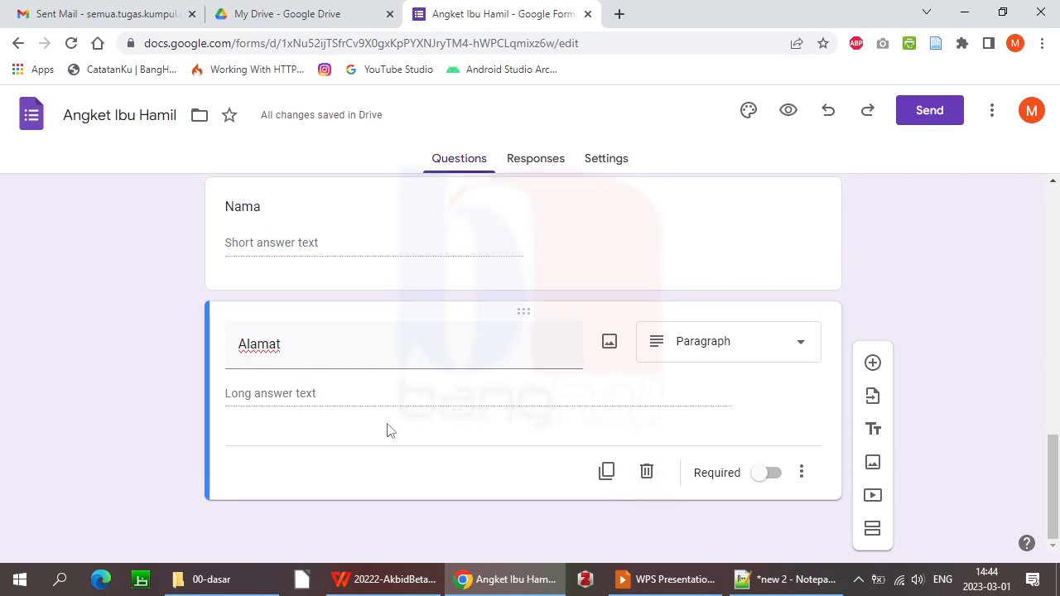
{"action": "left_click", "coordinate": [758, 475]}
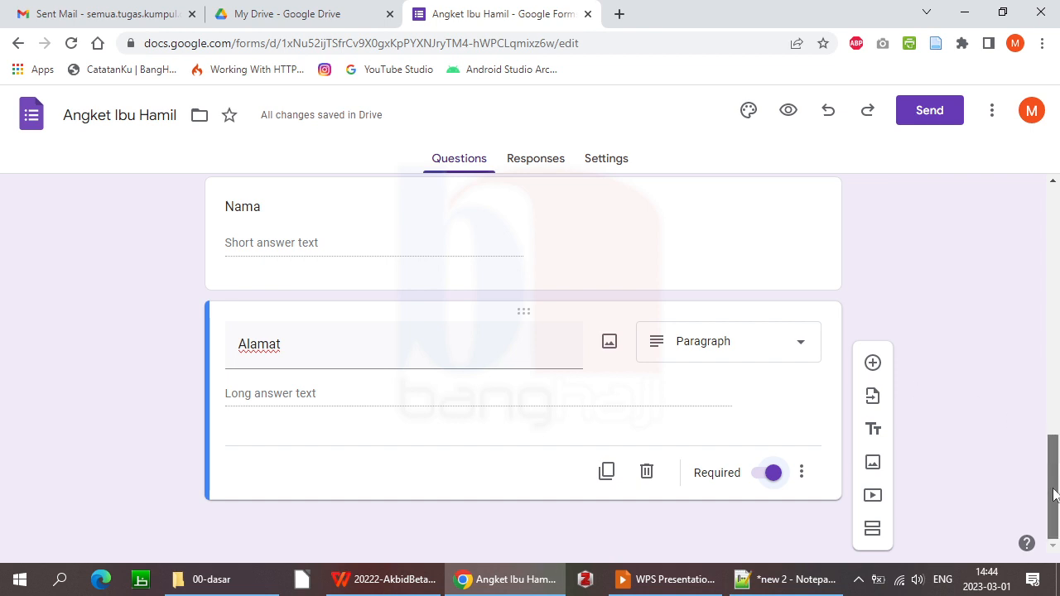
{"action": "left_click_drag", "start_coordinate": [1042, 419], "coordinate": [1052, 195]}
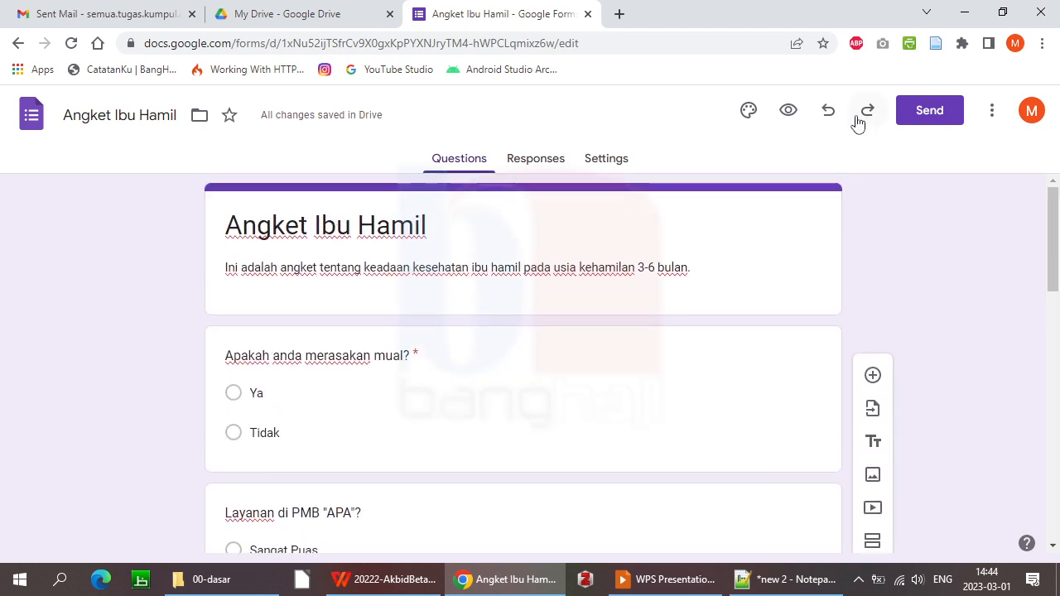
Preview the form, submit it blank to trigger the required-question error, then return to the editor
{"action": "left_click", "coordinate": [790, 113]}
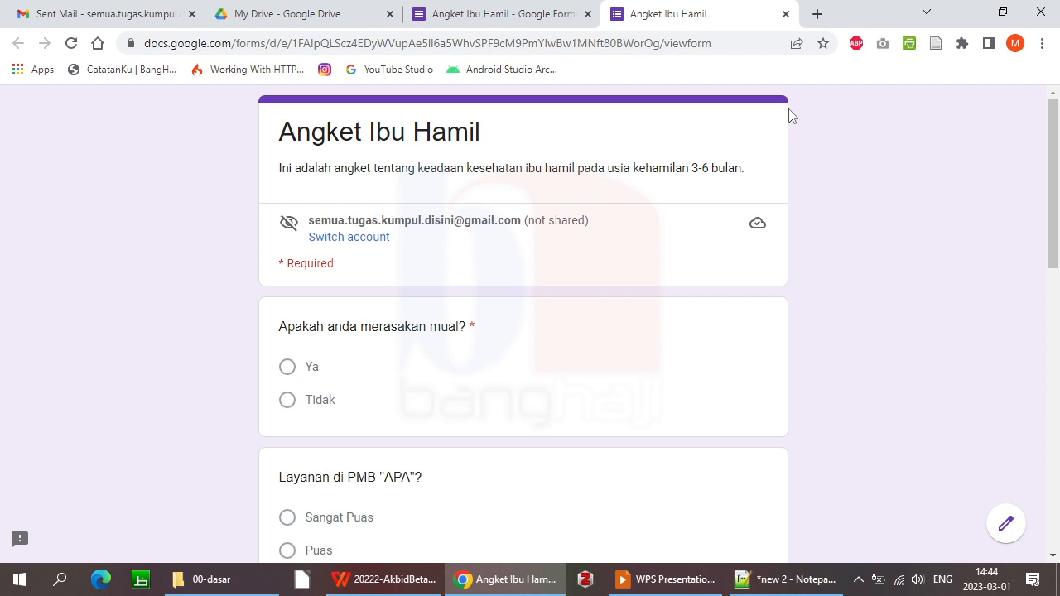
{"action": "left_click_drag", "start_coordinate": [1053, 164], "coordinate": [1054, 217]}
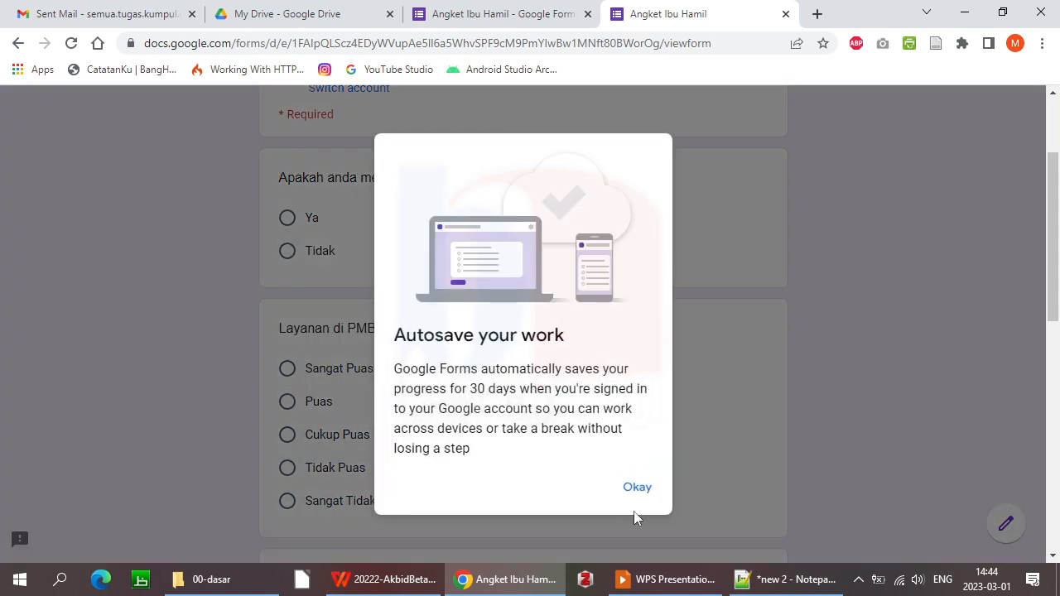
{"action": "left_click", "coordinate": [637, 487]}
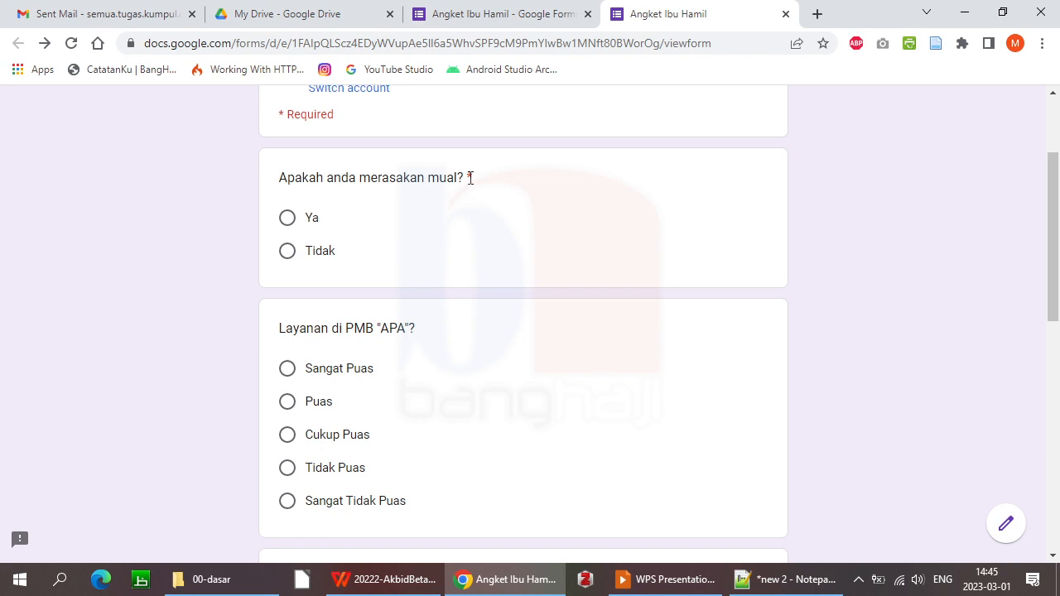
{"action": "left_click_drag", "start_coordinate": [1057, 224], "coordinate": [1058, 478]}
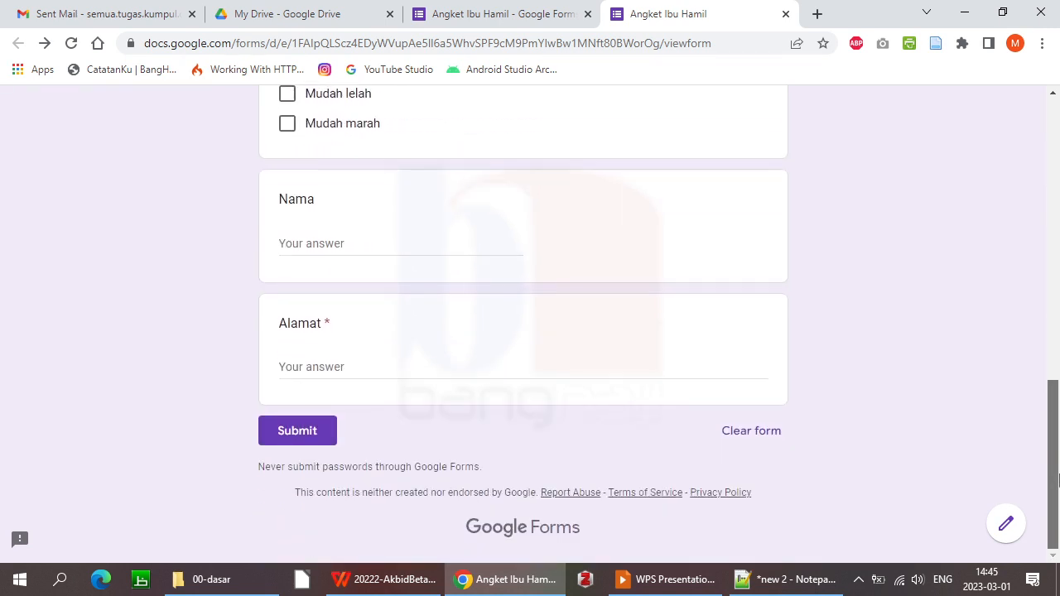
{"action": "left_click", "coordinate": [310, 440]}
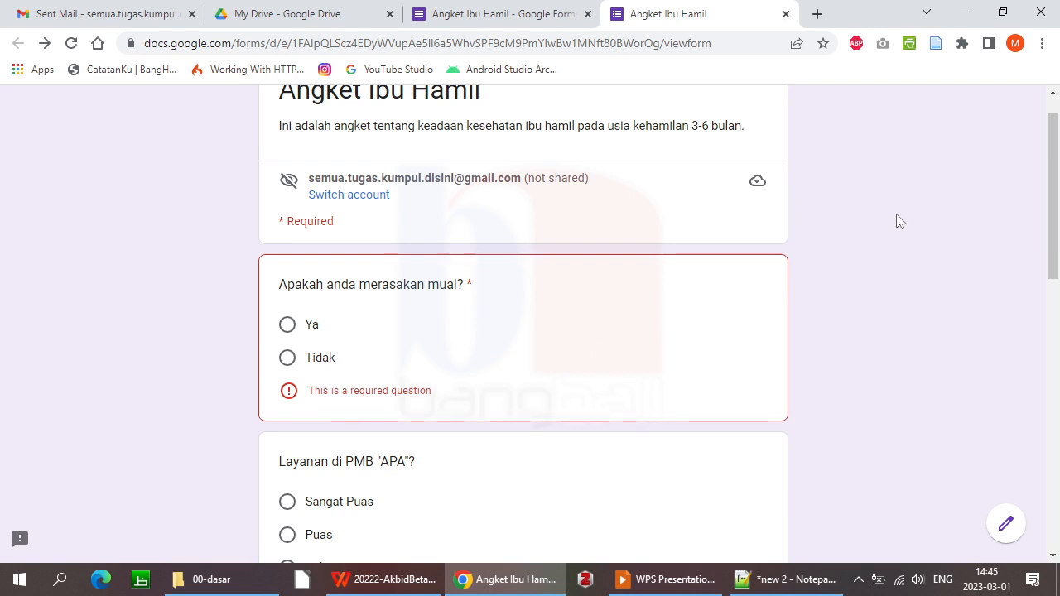
{"action": "left_click", "coordinate": [476, 12]}
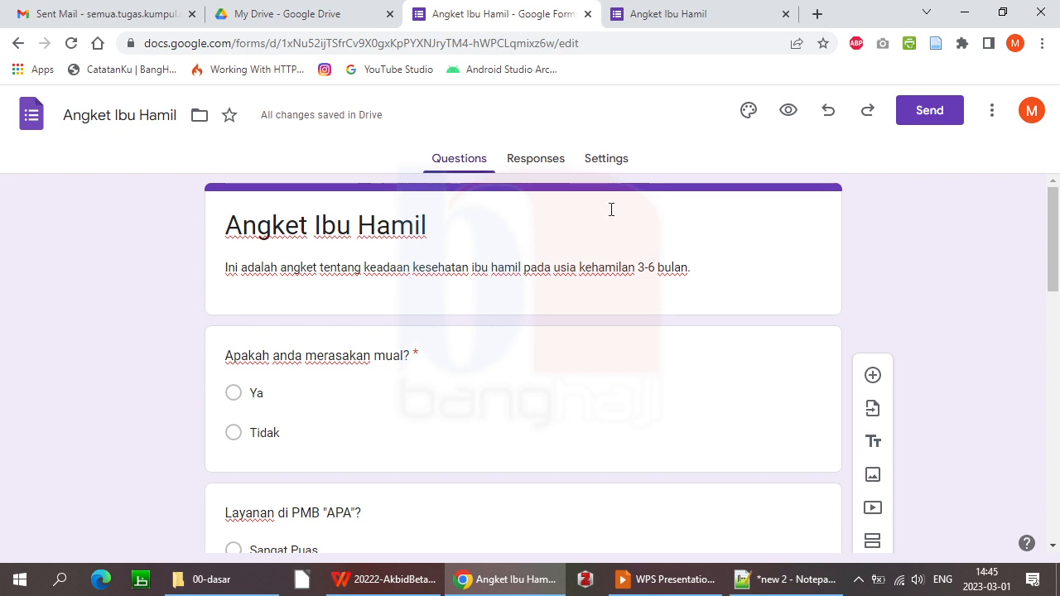
Open the form's Settings and expand the Responses section
{"action": "left_click", "coordinate": [606, 164]}
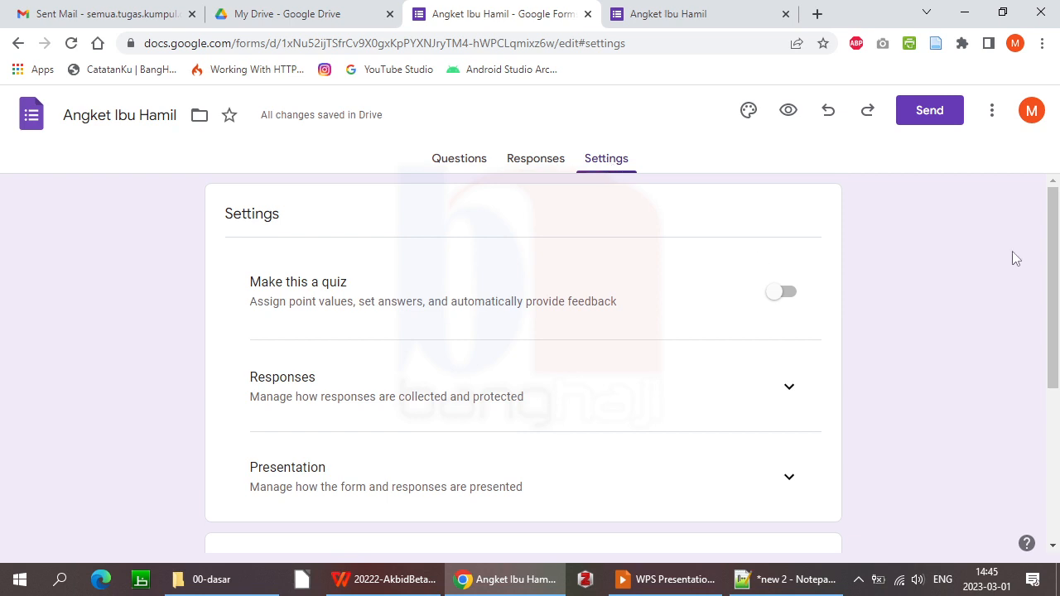
{"action": "left_click_drag", "start_coordinate": [1056, 241], "coordinate": [1059, 276]}
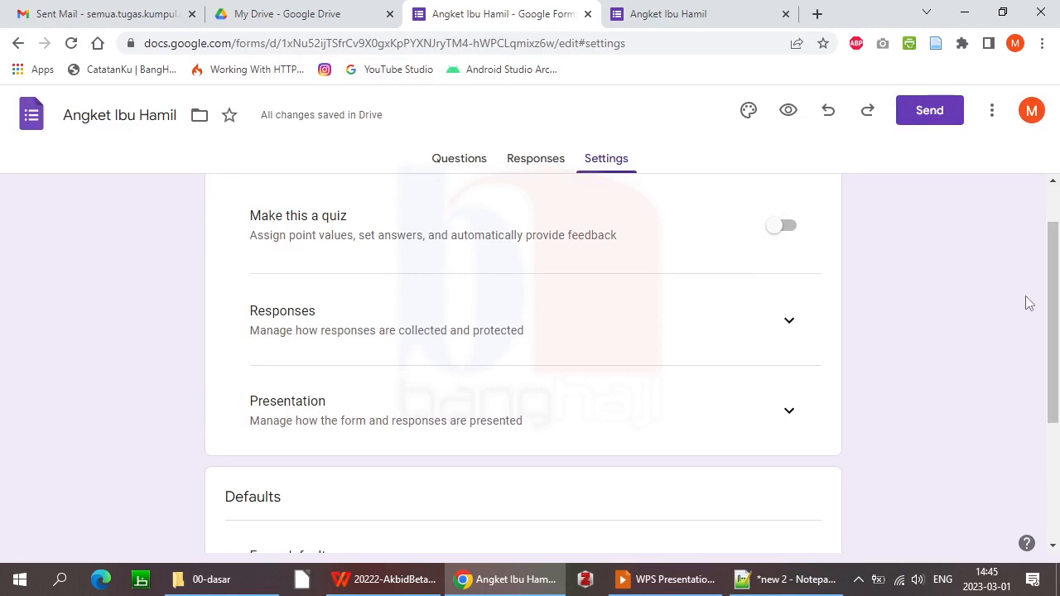
{"action": "scroll", "coordinate": [1053, 307], "scroll_direction": "down", "scroll_amount": 1}
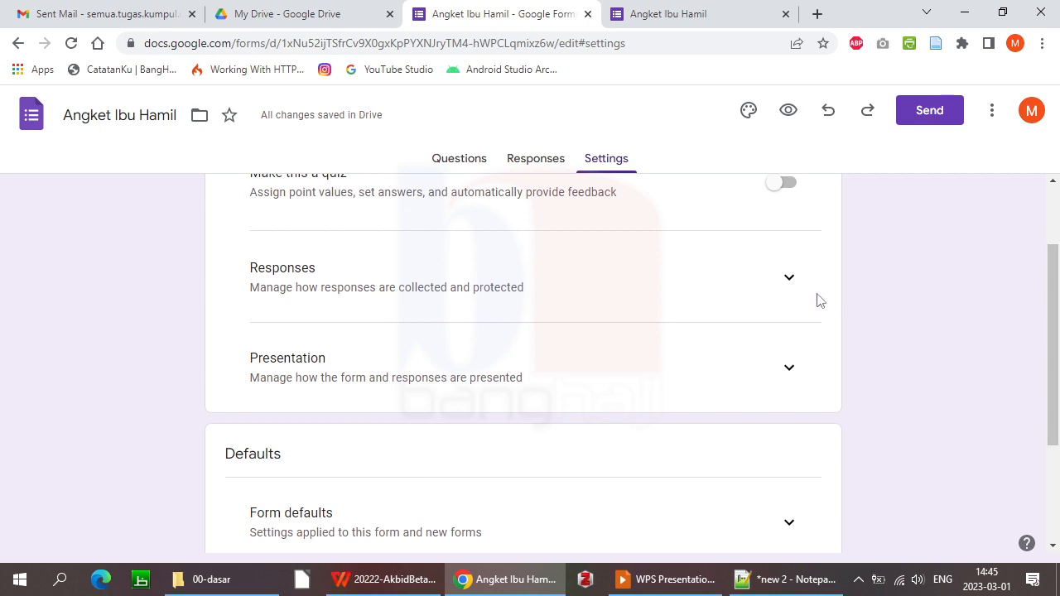
{"action": "left_click", "coordinate": [790, 282]}
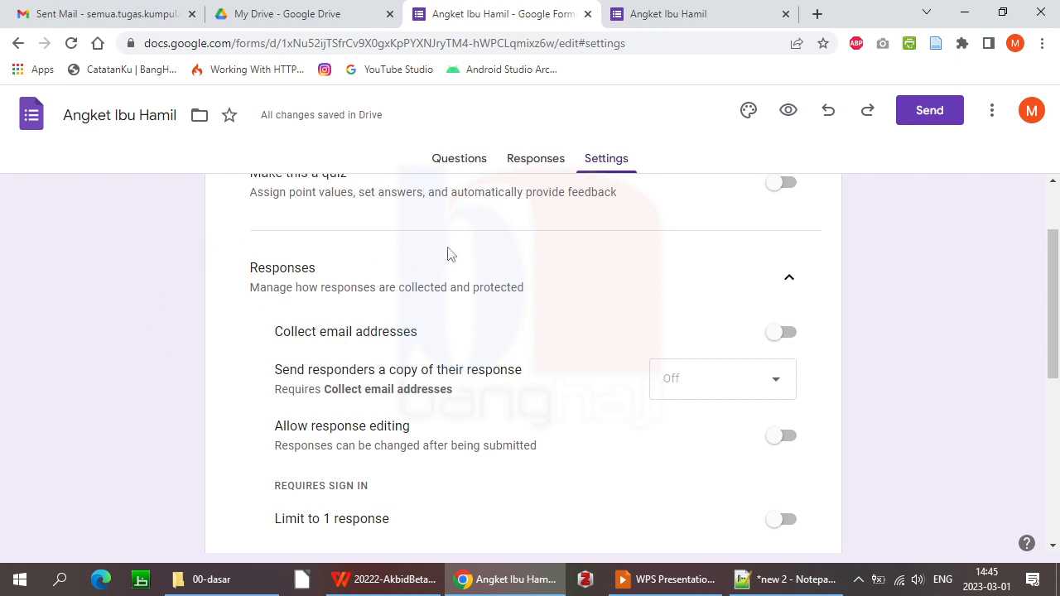
Look over the Send form dialog's email options, close it, and open the More menu
{"action": "left_click", "coordinate": [929, 118]}
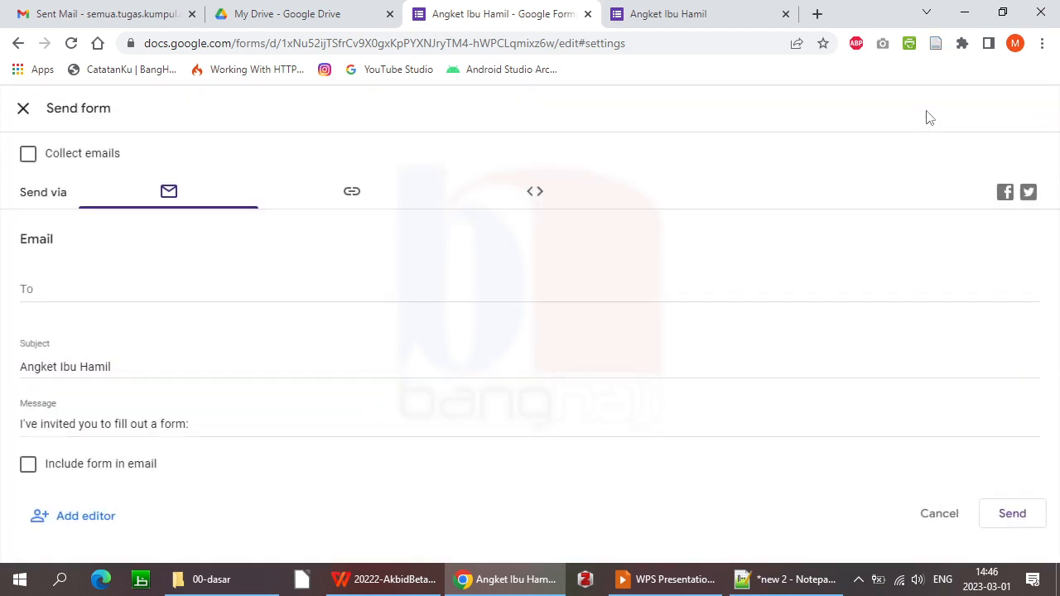
{"action": "left_click", "coordinate": [96, 287]}
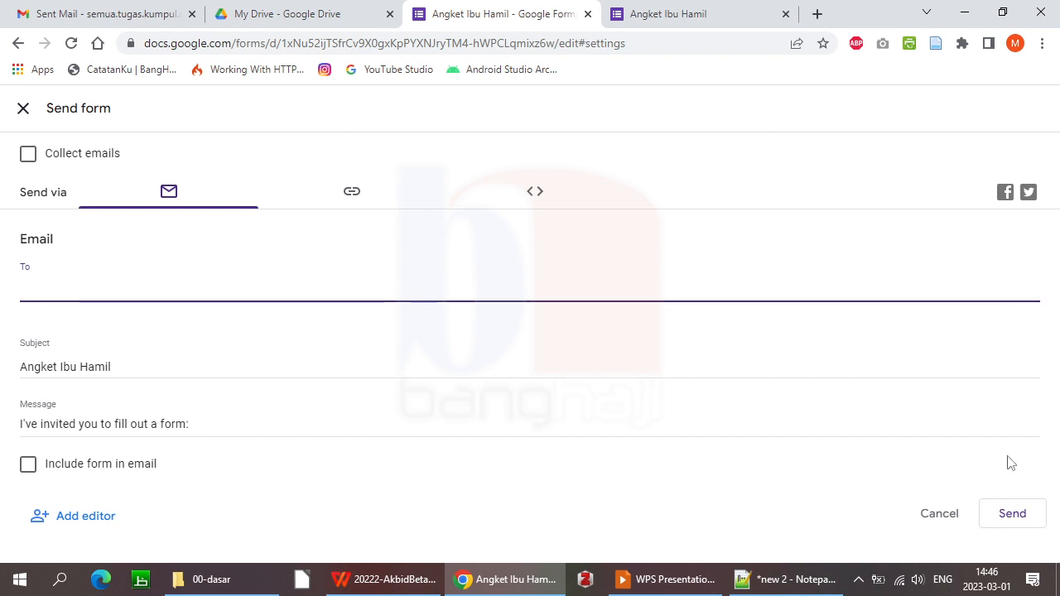
{"action": "left_click", "coordinate": [23, 108]}
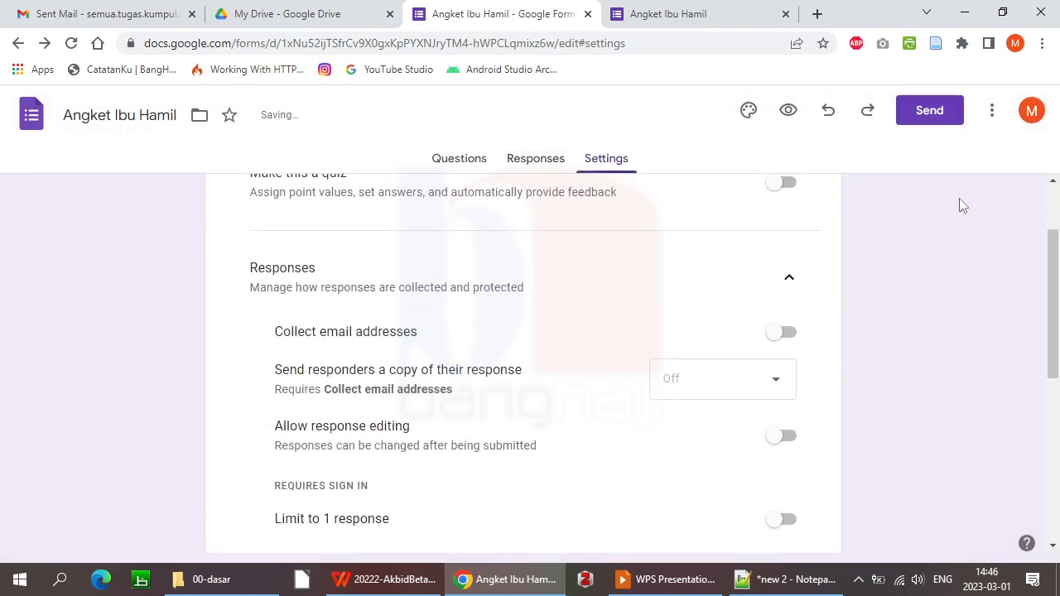
{"action": "left_click", "coordinate": [992, 116]}
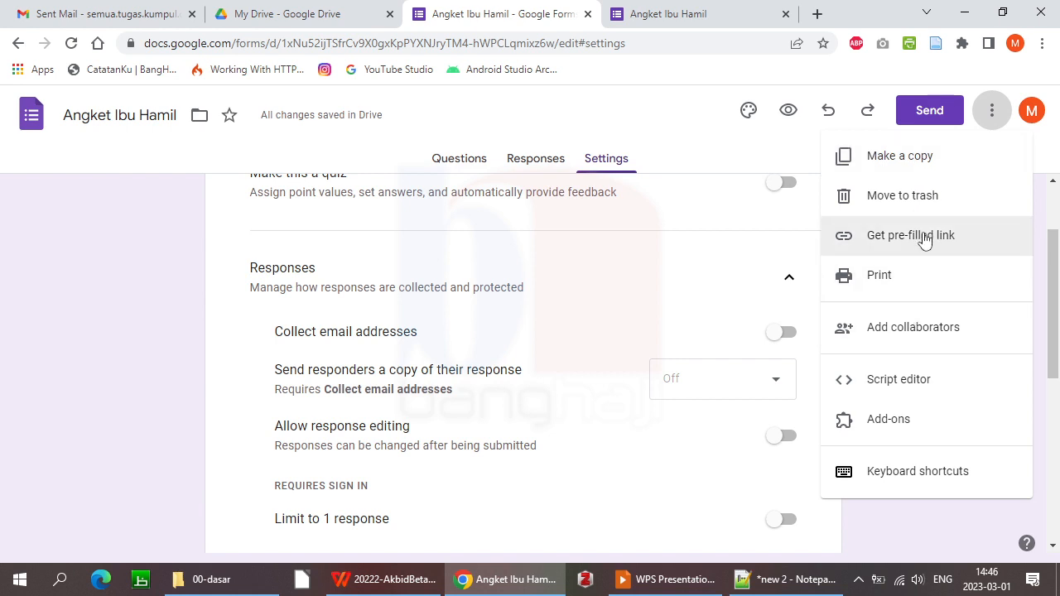
Open a pre-filled link for Angket Ibu Hamil, select its URL, then return to the live form
{"action": "left_click", "coordinate": [897, 239]}
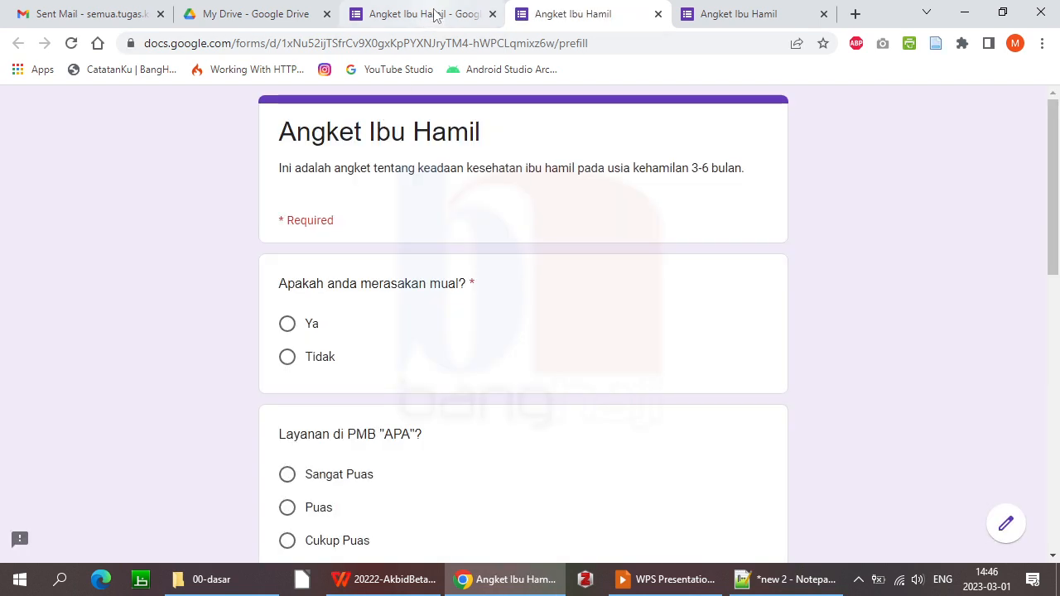
{"action": "left_click", "coordinate": [425, 17]}
{"action": "left_click", "coordinate": [561, 15]}
{"action": "left_click", "coordinate": [447, 14]}
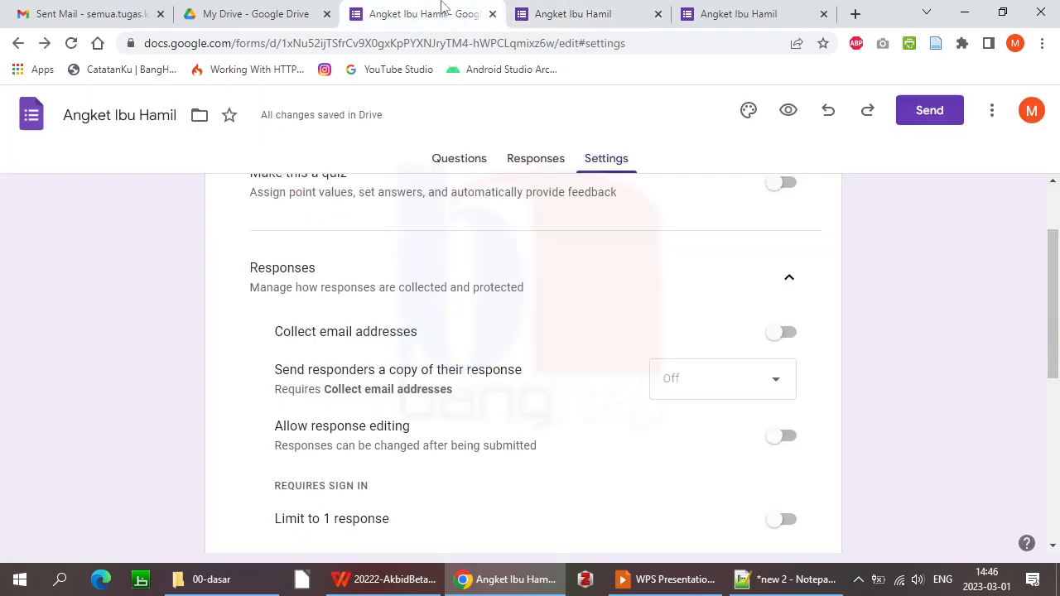
{"action": "left_click", "coordinate": [995, 116]}
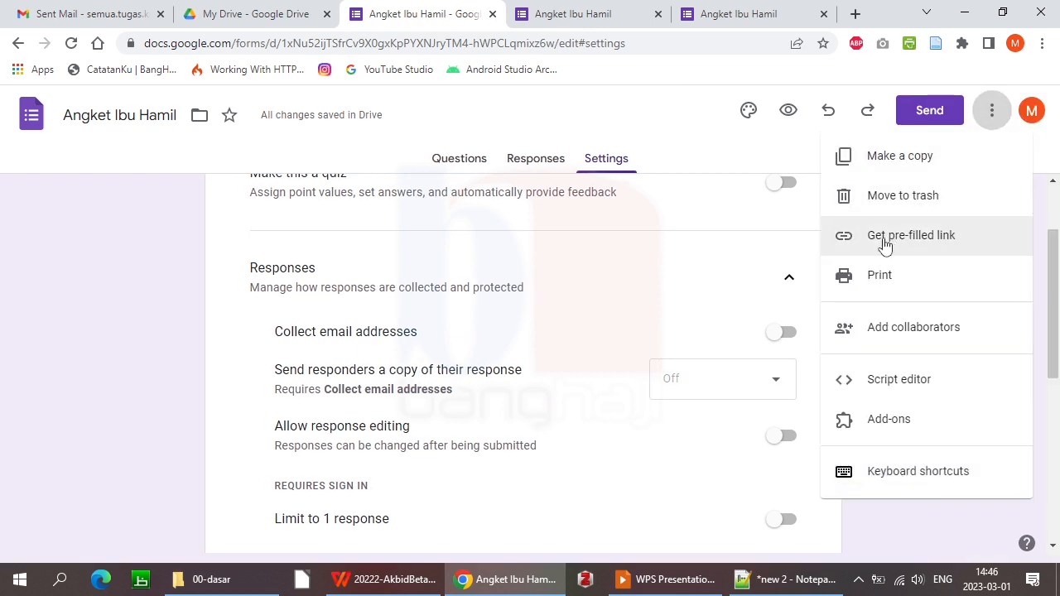
{"action": "left_click", "coordinate": [570, 17]}
{"action": "left_click", "coordinate": [587, 42]}
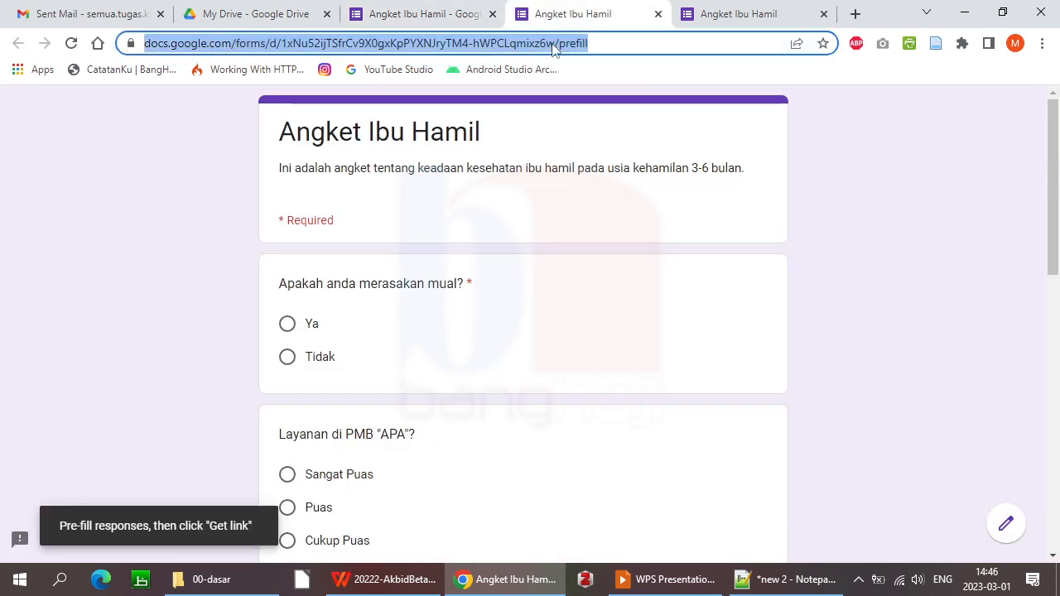
{"action": "left_click", "coordinate": [716, 16]}
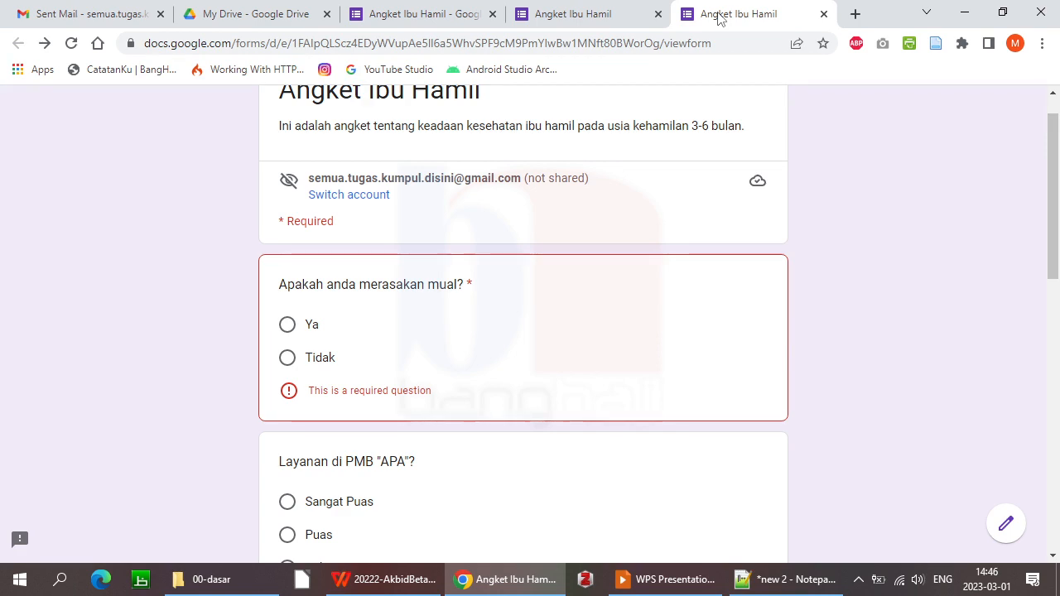
Advance the WPS slide show to 'Menggunakan KBBI Daring', then open a new Chrome tab
{"action": "key", "text": "alt+Tab"}
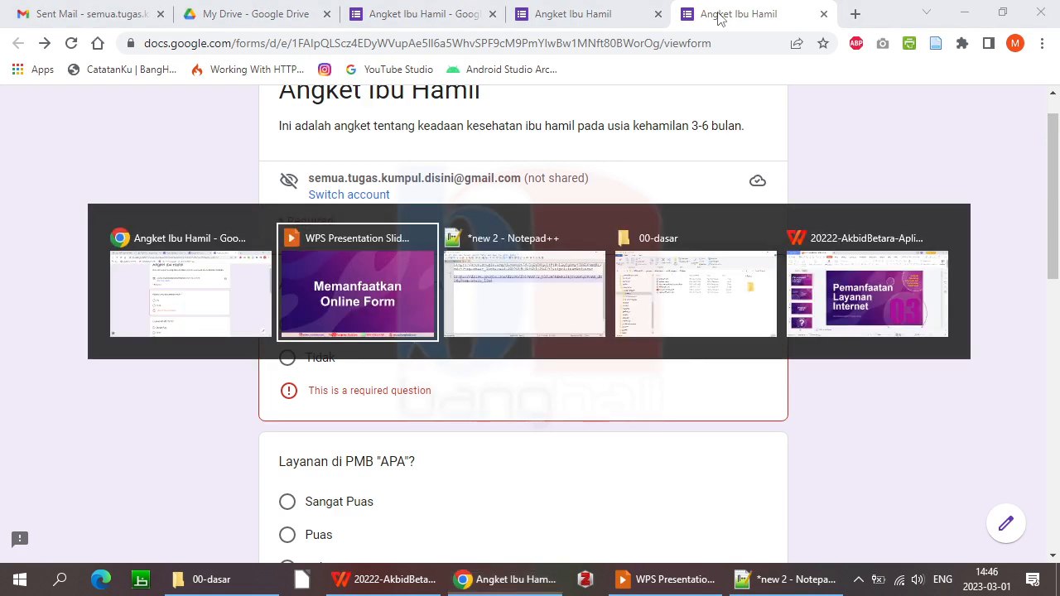
{"action": "key", "text": "Right"}
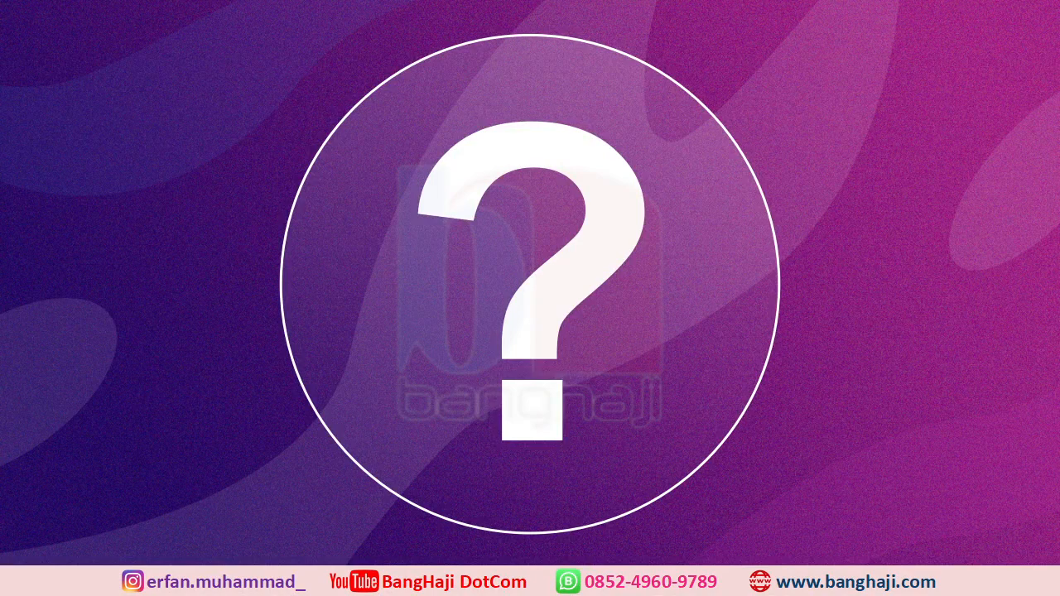
{"action": "key", "text": "Right"}
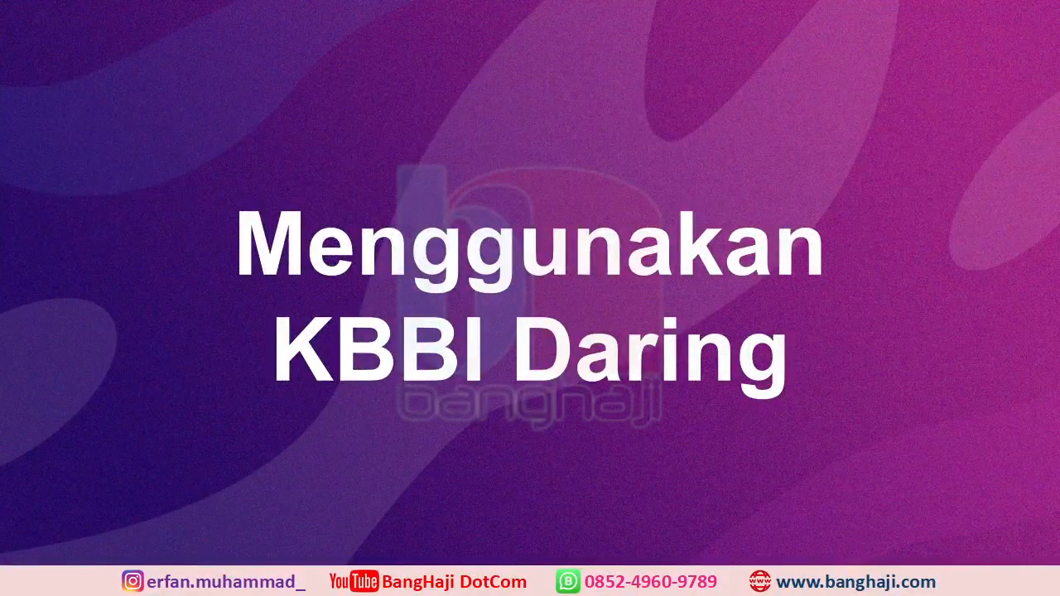
{"action": "key", "text": "alt+Tab"}
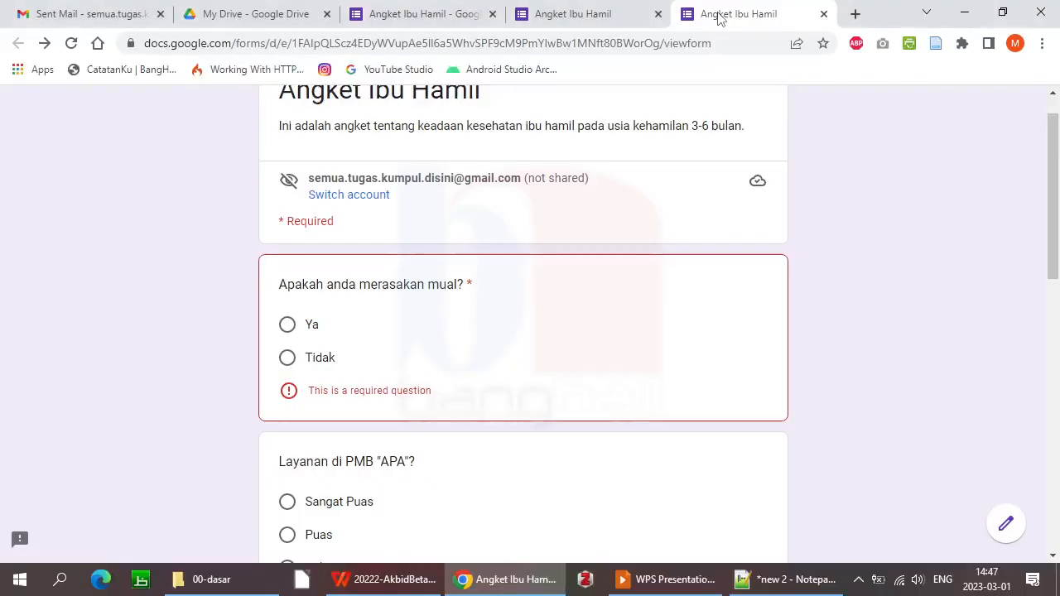
{"action": "left_click", "coordinate": [855, 13]}
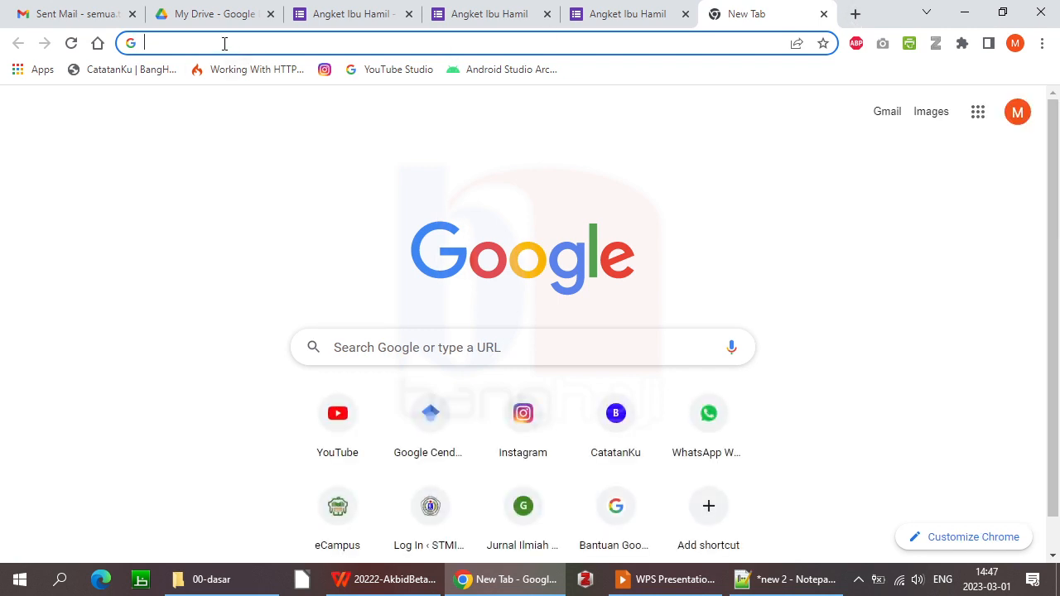
Search Google for 'kbbi kemdikbud' and open the KBBI Daring result
{"action": "type", "text": "kbb"}
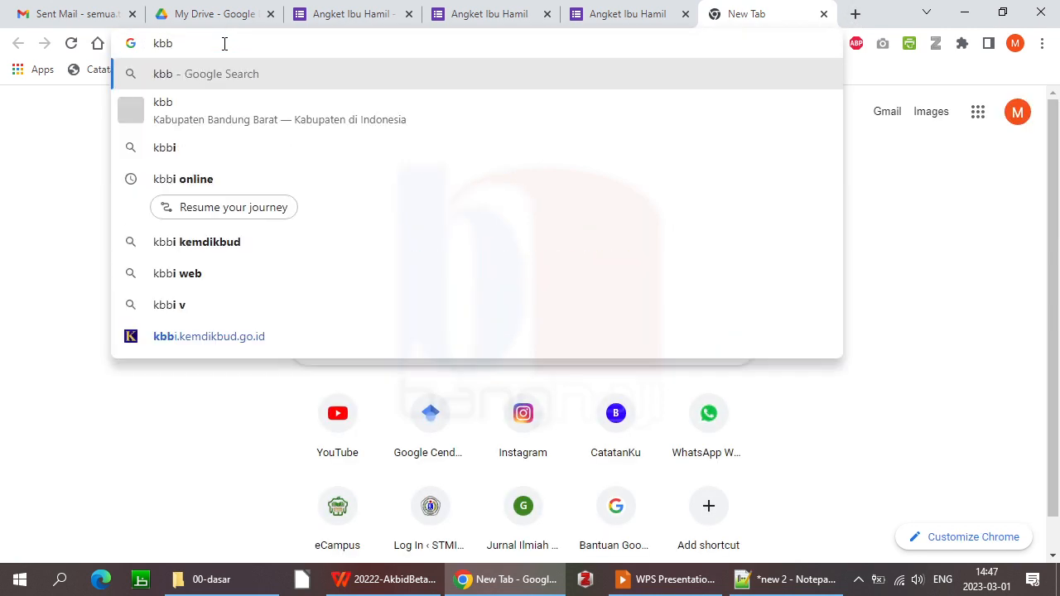
{"action": "type", "text": "i kemdikbud"}
{"action": "key", "text": "Return"}
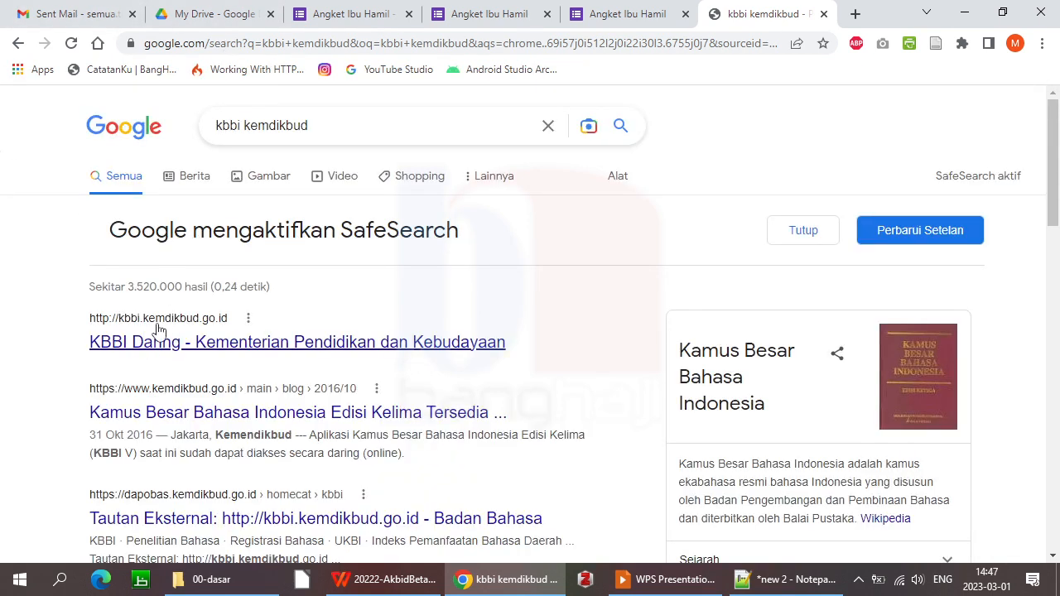
{"action": "left_click", "coordinate": [253, 354]}
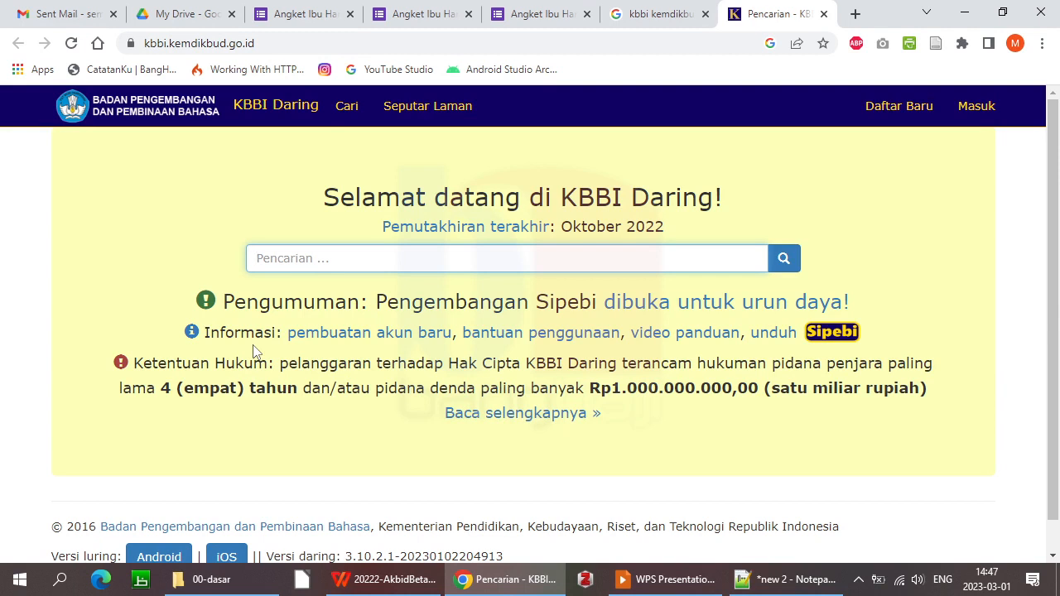
Look up 'diagnosa' and open its standard form, diagnosis
{"action": "type", "text": "diagnosa"}
{"action": "key", "text": "Return"}
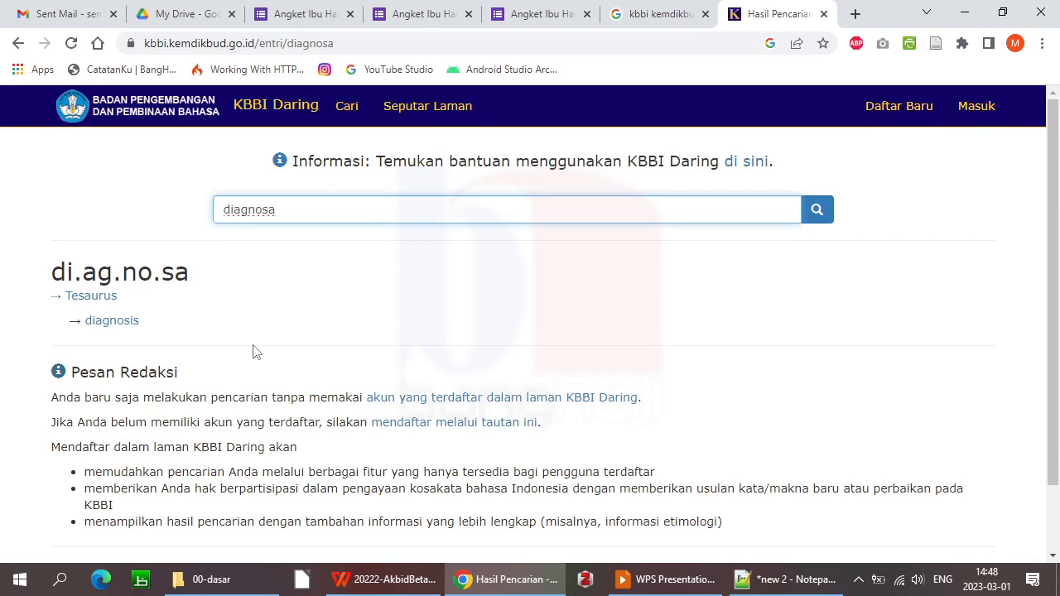
{"action": "left_click", "coordinate": [132, 326]}
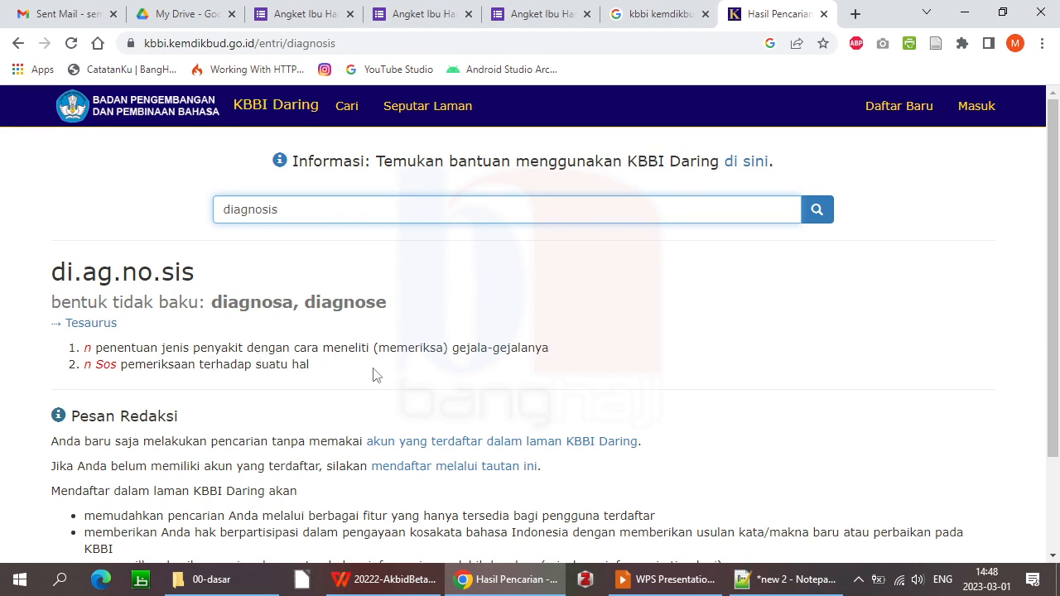
Replace the search with 'analisa' and open its standard entry, analisis
{"action": "key", "text": "BackSpace"}
{"action": "key", "text": "BackSpace"}
{"action": "left_click_drag", "start_coordinate": [308, 213], "coordinate": [157, 214]}
{"action": "type", "text": "analisa"}
{"action": "key", "text": "Return"}
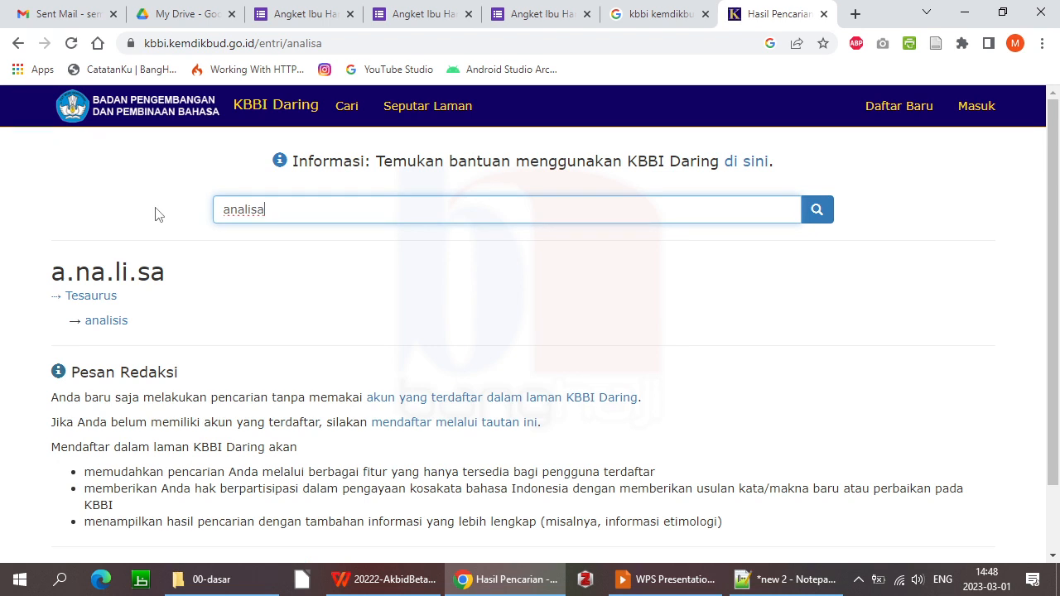
{"action": "left_click", "coordinate": [116, 328]}
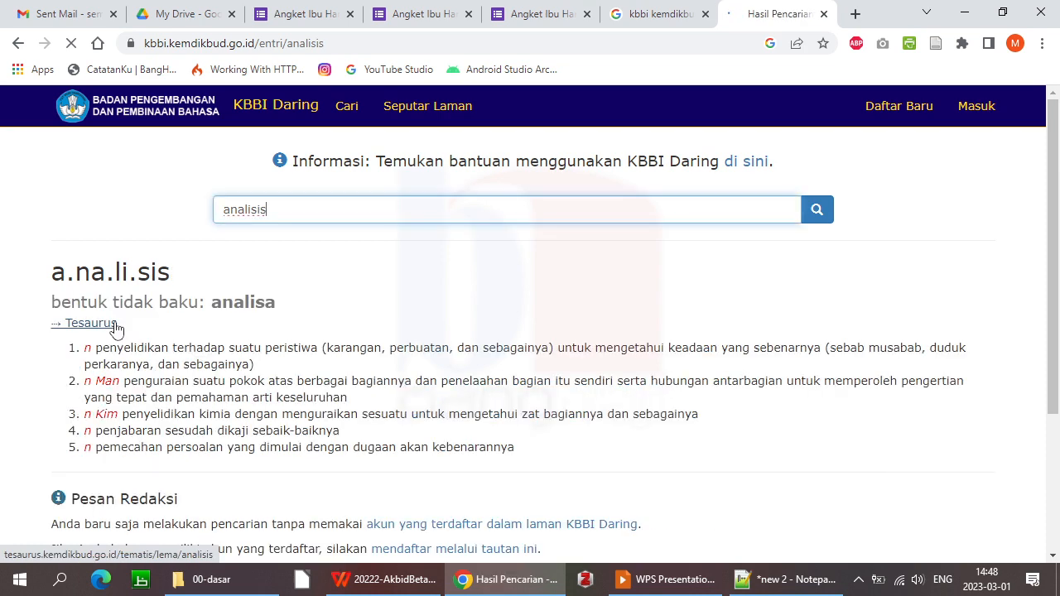
{"action": "left_click", "coordinate": [311, 214]}
{"action": "left_click_drag", "start_coordinate": [311, 214], "coordinate": [192, 217]}
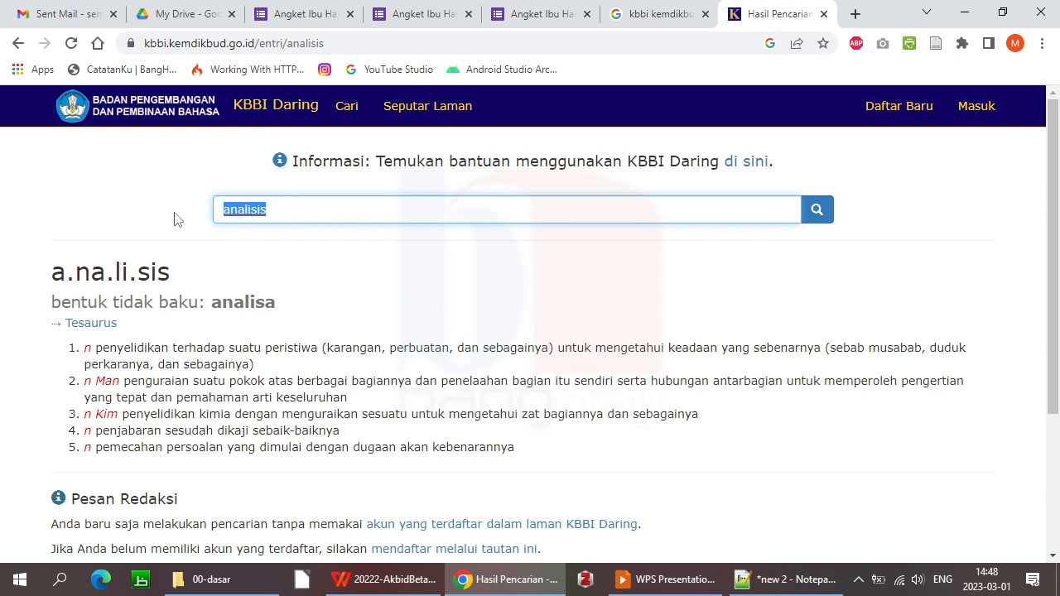
Search 'shalat', open the standard entry salat, then go to the account registration page
{"action": "type", "text": "sholat"}
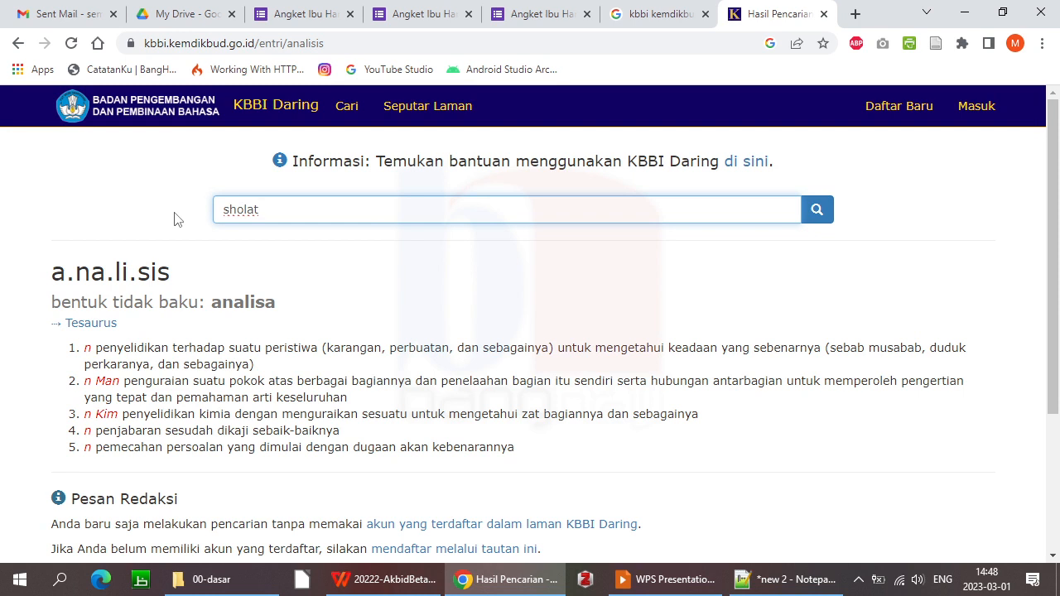
{"action": "key", "text": "BackSpace"}
{"action": "key", "text": "BackSpace"}
{"action": "type", "text": "al"}
{"action": "key", "text": "Return"}
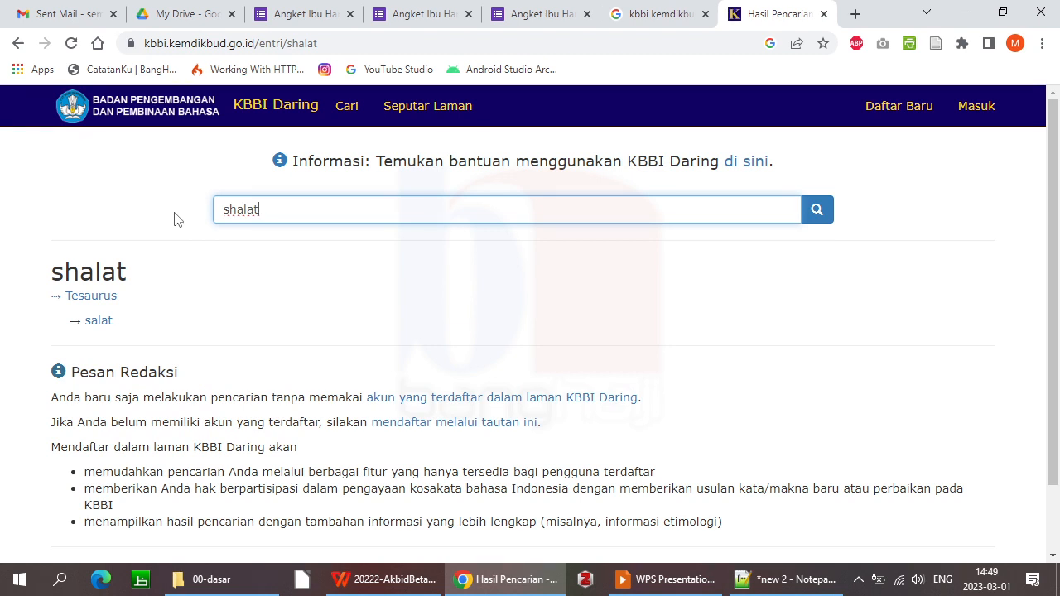
{"action": "left_click", "coordinate": [100, 323]}
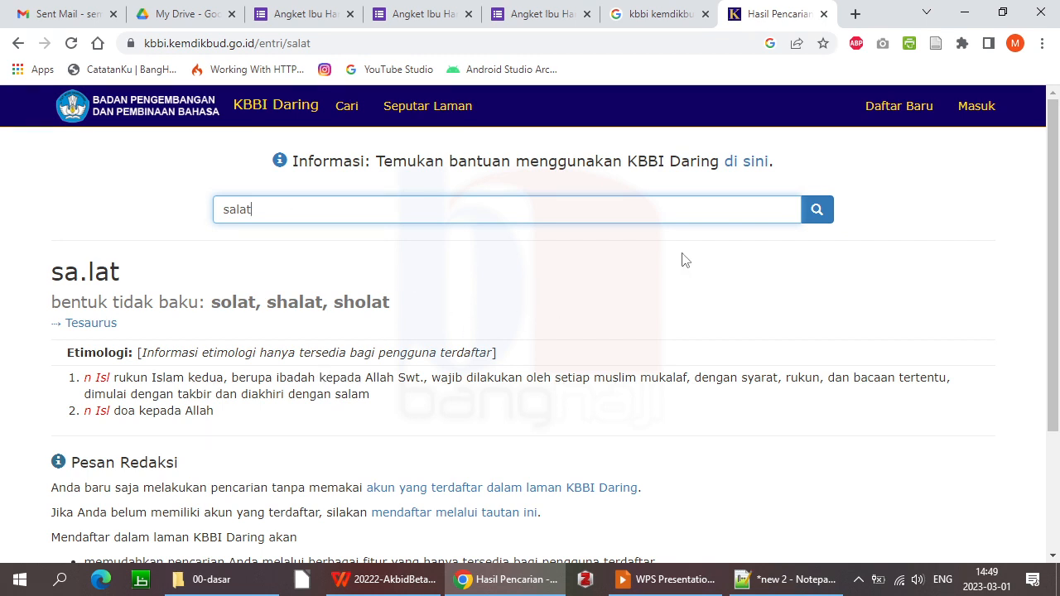
{"action": "left_click", "coordinate": [894, 112]}
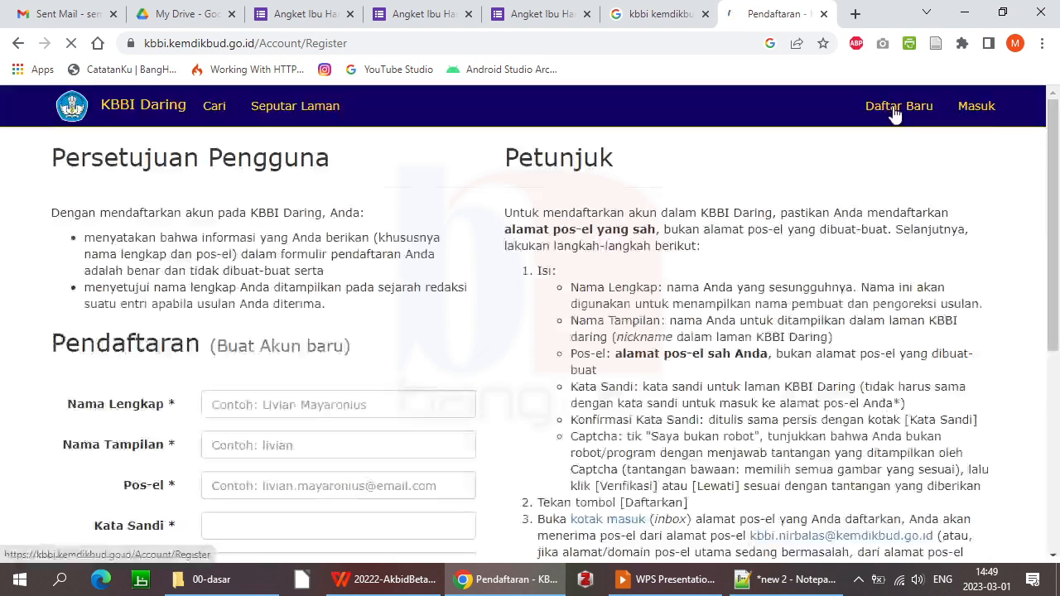
Log in to KBBI Daring with the saved account, retyping the password after a failed attempt
{"action": "left_click_drag", "start_coordinate": [1056, 187], "coordinate": [1058, 262]}
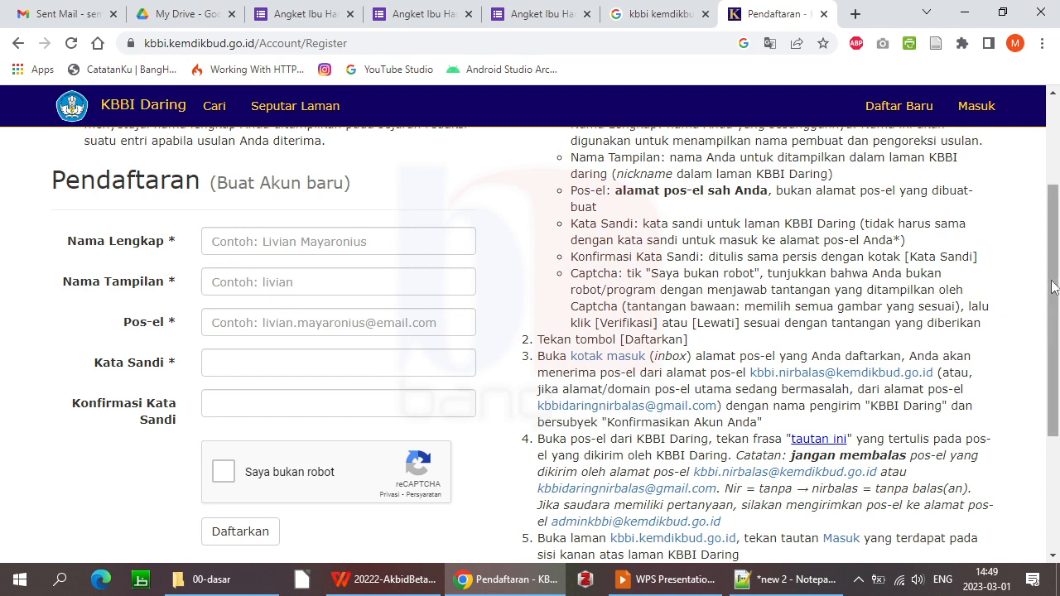
{"action": "left_click", "coordinate": [976, 106]}
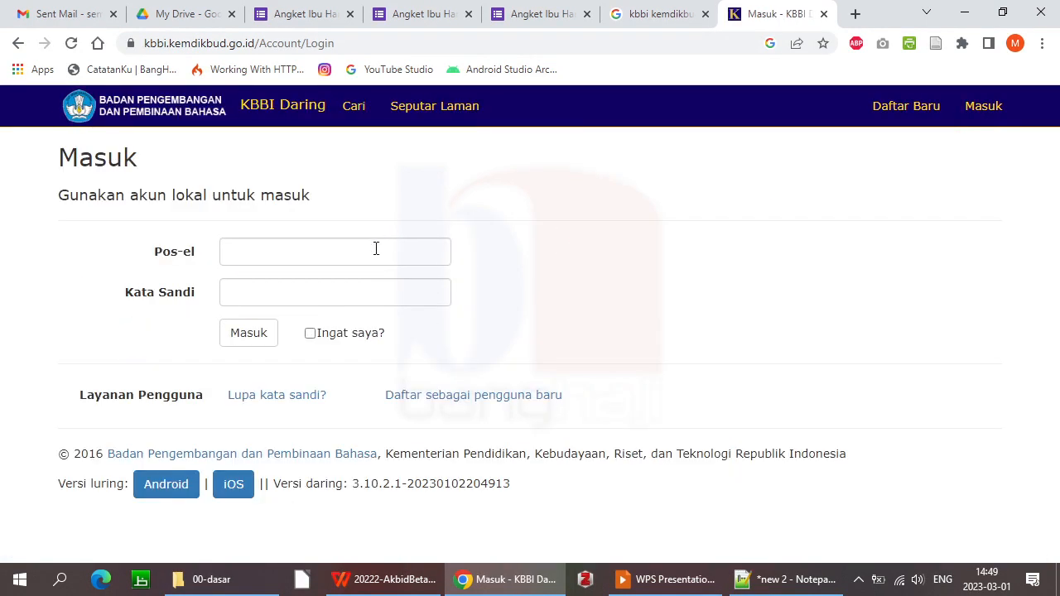
{"action": "left_click", "coordinate": [355, 250]}
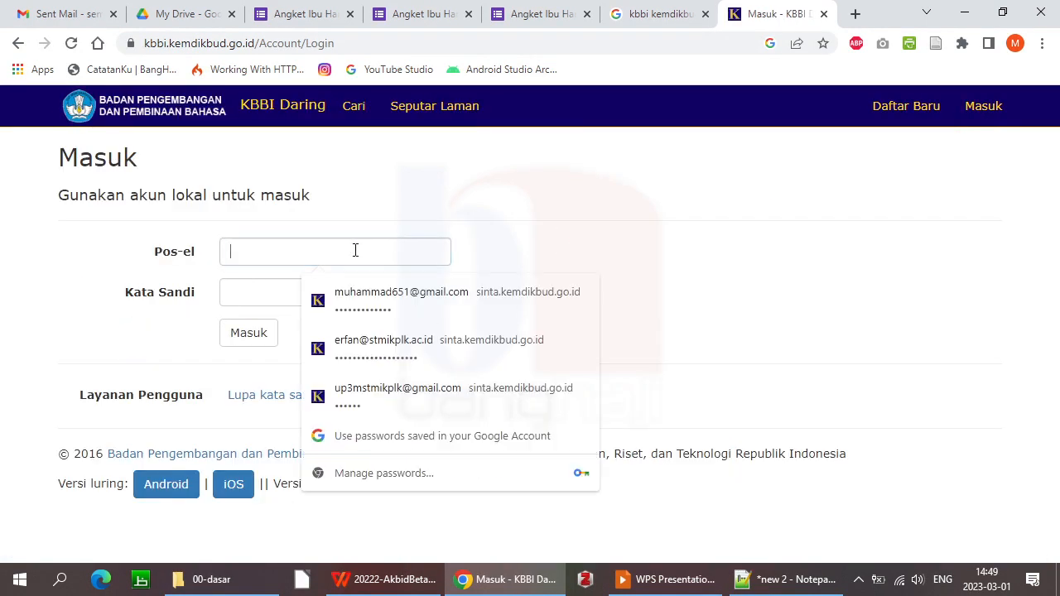
{"action": "left_click", "coordinate": [374, 298]}
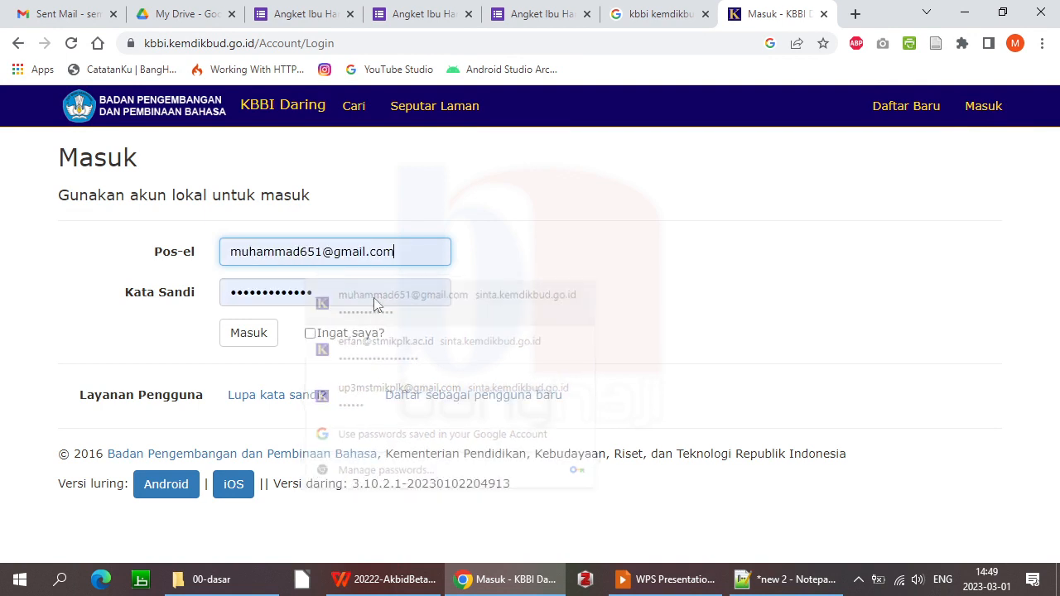
{"action": "left_click", "coordinate": [241, 342]}
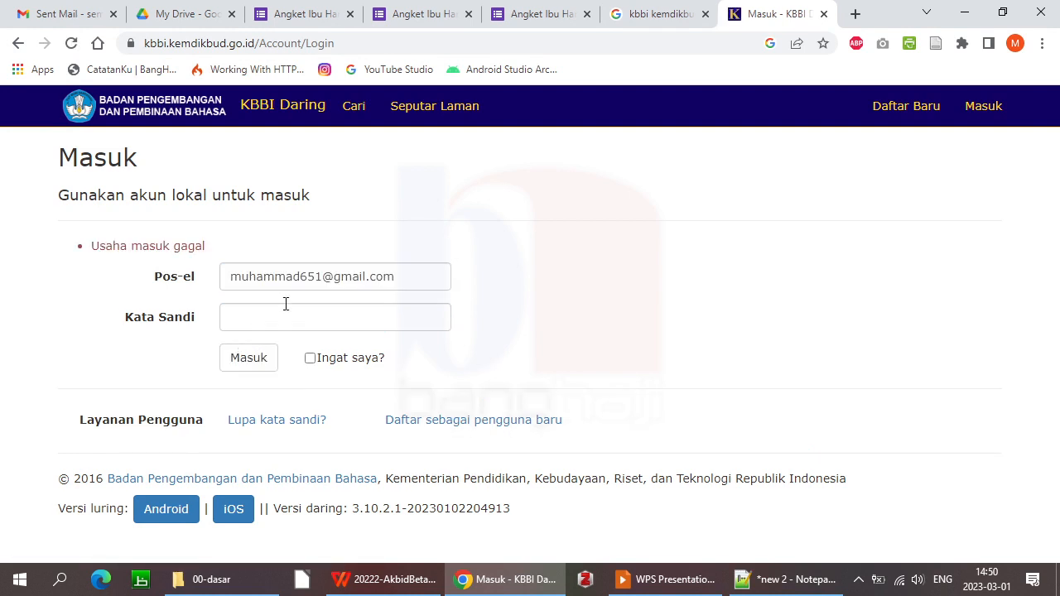
{"action": "left_click", "coordinate": [294, 319]}
{"action": "type", "text": "•••••••"}
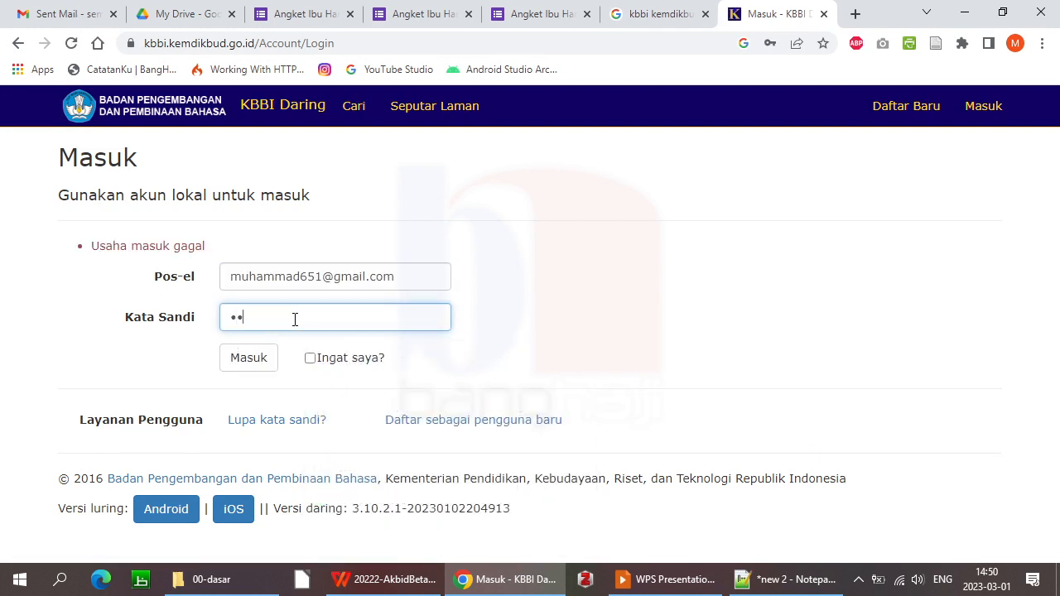
{"action": "left_click", "coordinate": [256, 362]}
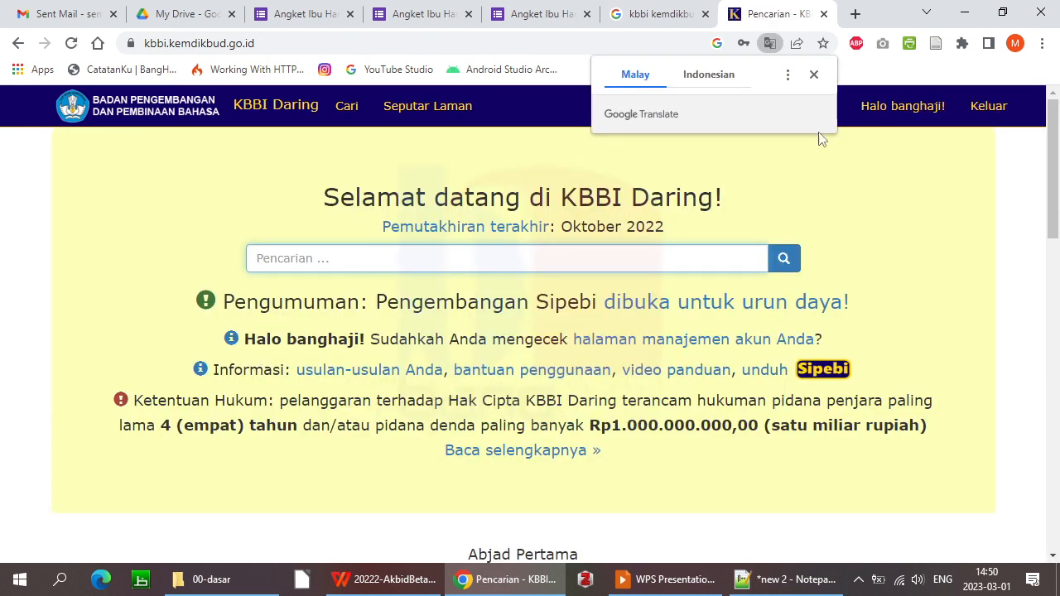
Search 'pengaruh', then follow mempengaruhi to its standard form memengaruhi
{"action": "left_click", "coordinate": [930, 210]}
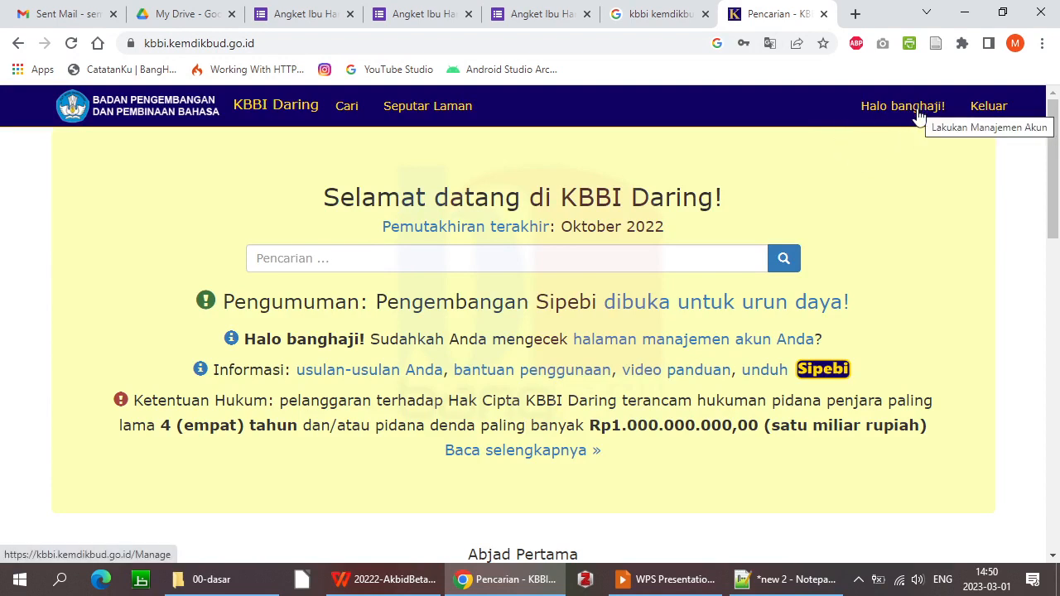
{"action": "left_click", "coordinate": [363, 254]}
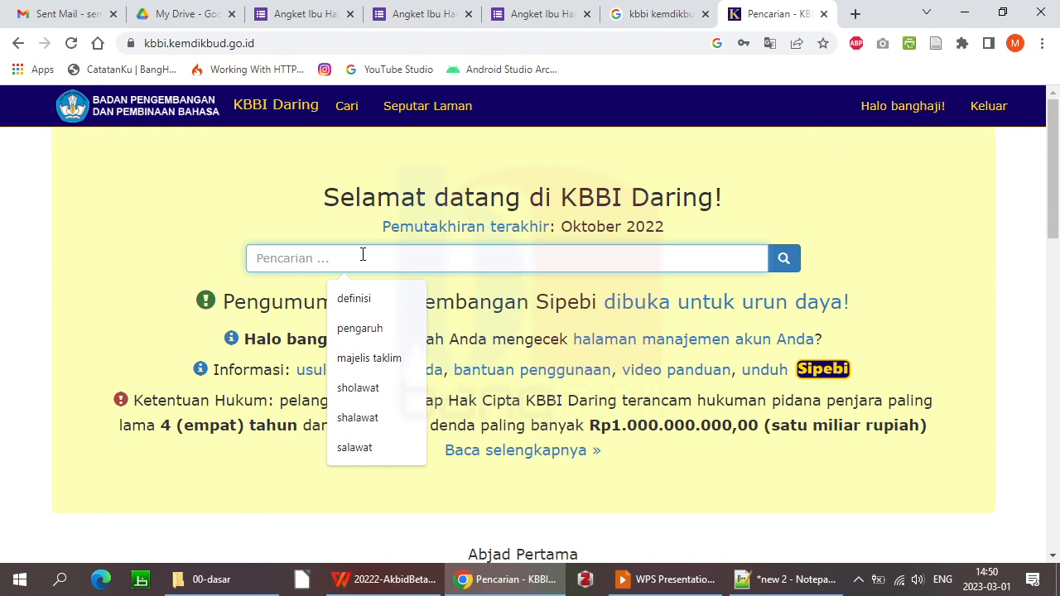
{"action": "type", "text": "pengaruh"}
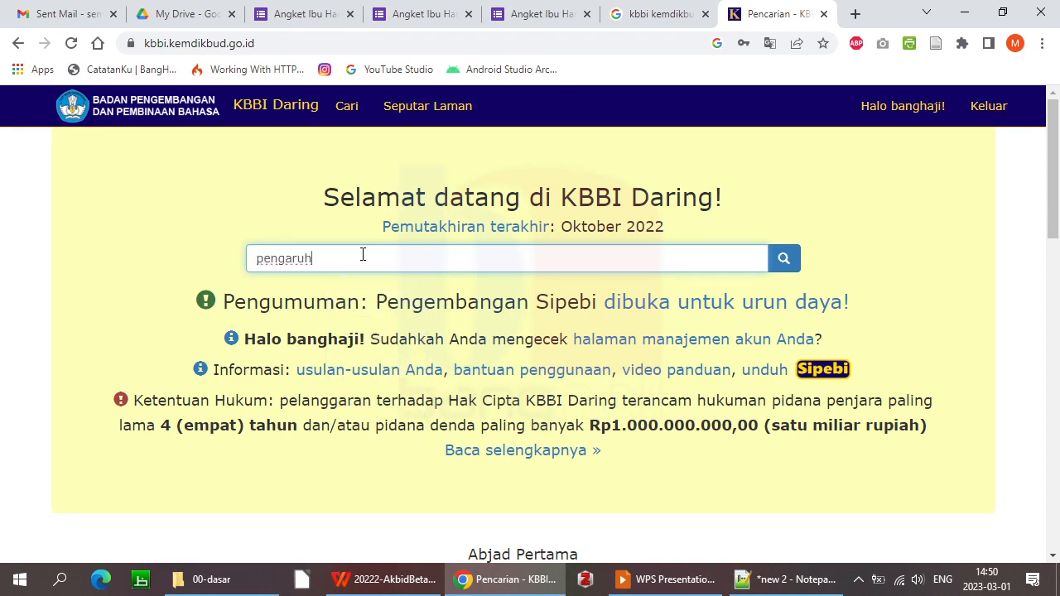
{"action": "key", "text": "Return"}
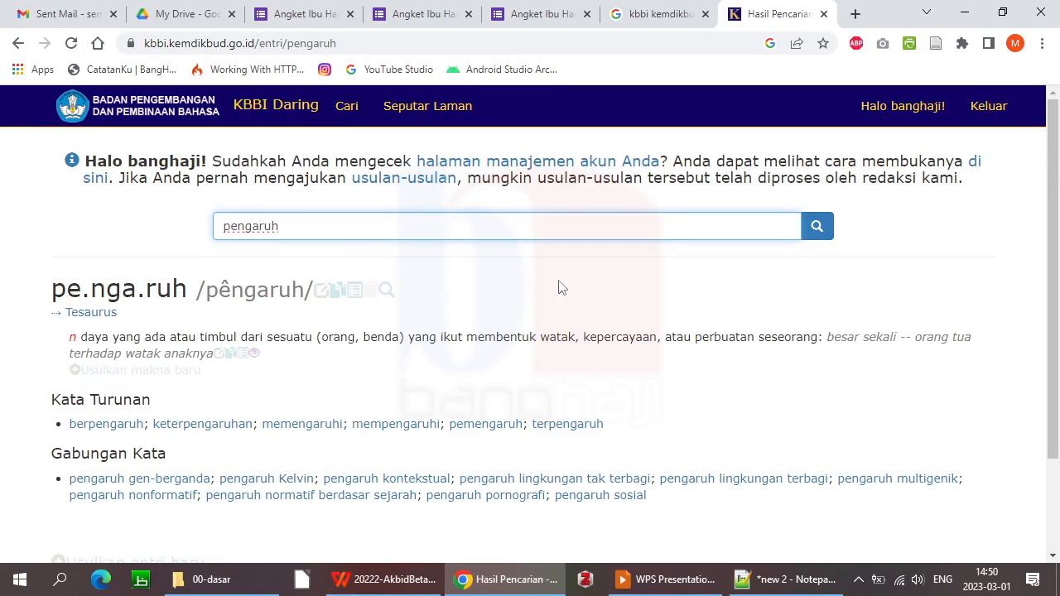
{"action": "left_click_drag", "start_coordinate": [1054, 282], "coordinate": [1059, 389]}
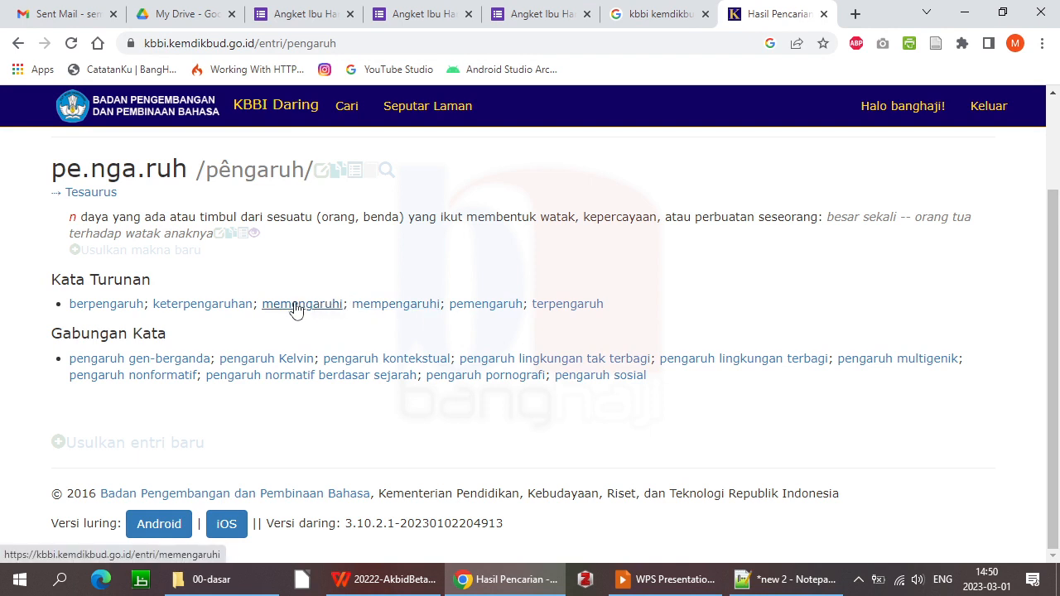
{"action": "left_click", "coordinate": [396, 304]}
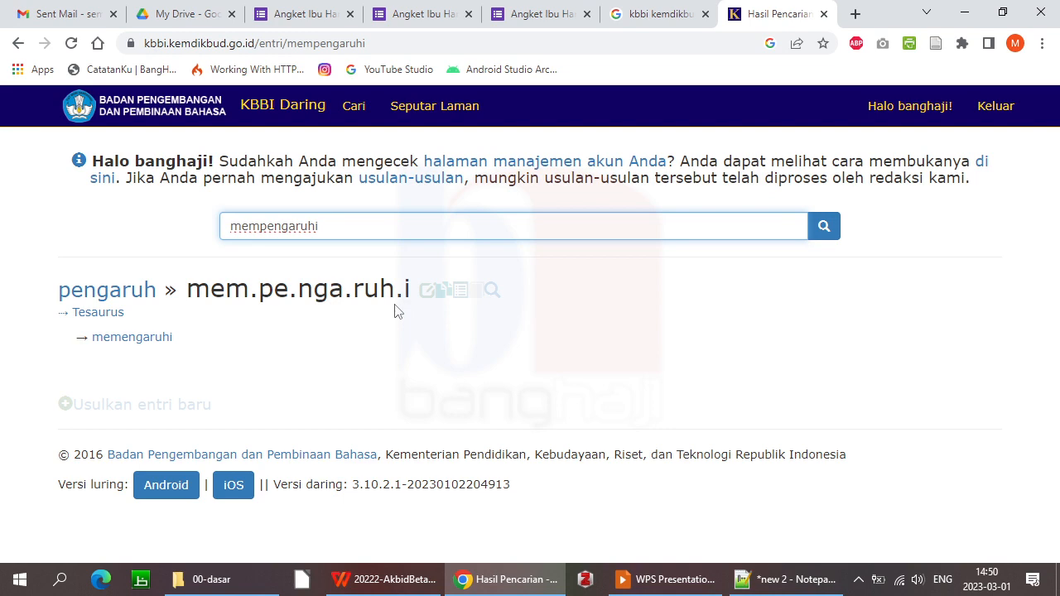
{"action": "left_click", "coordinate": [145, 339]}
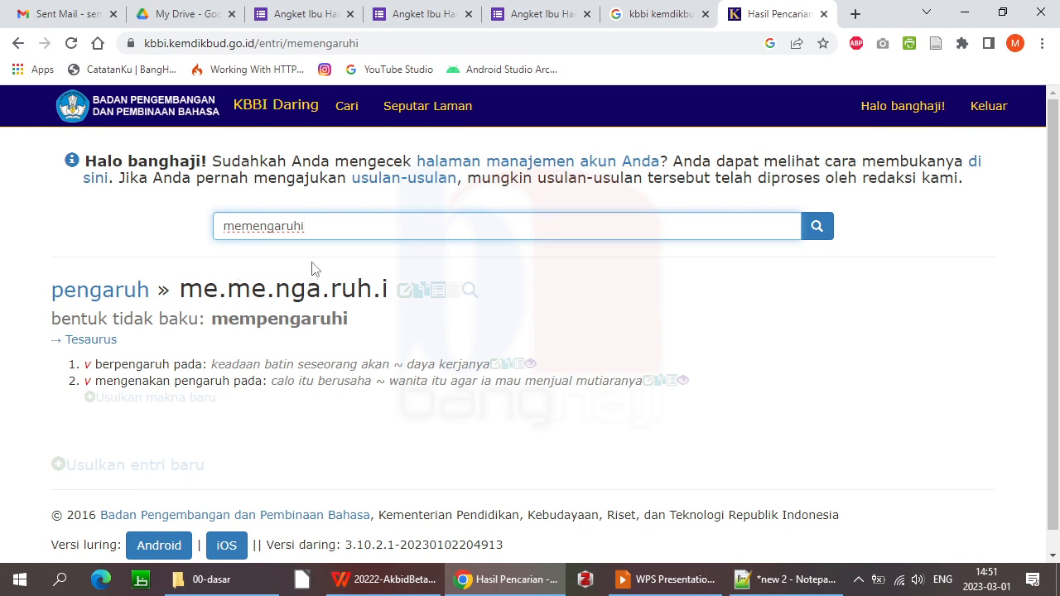
{"action": "left_click_drag", "start_coordinate": [322, 231], "coordinate": [161, 227]}
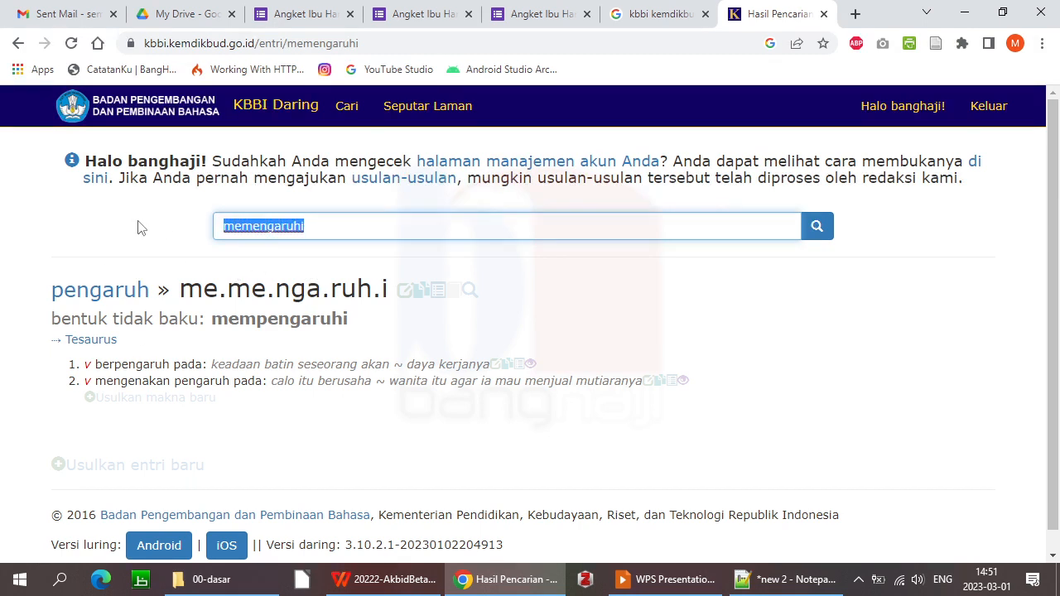
Look up 'fasilitas' and 'terjemah', then open the derived entry menterjemahkan
{"action": "type", "text": "fasilitas"}
{"action": "key", "text": "Return"}
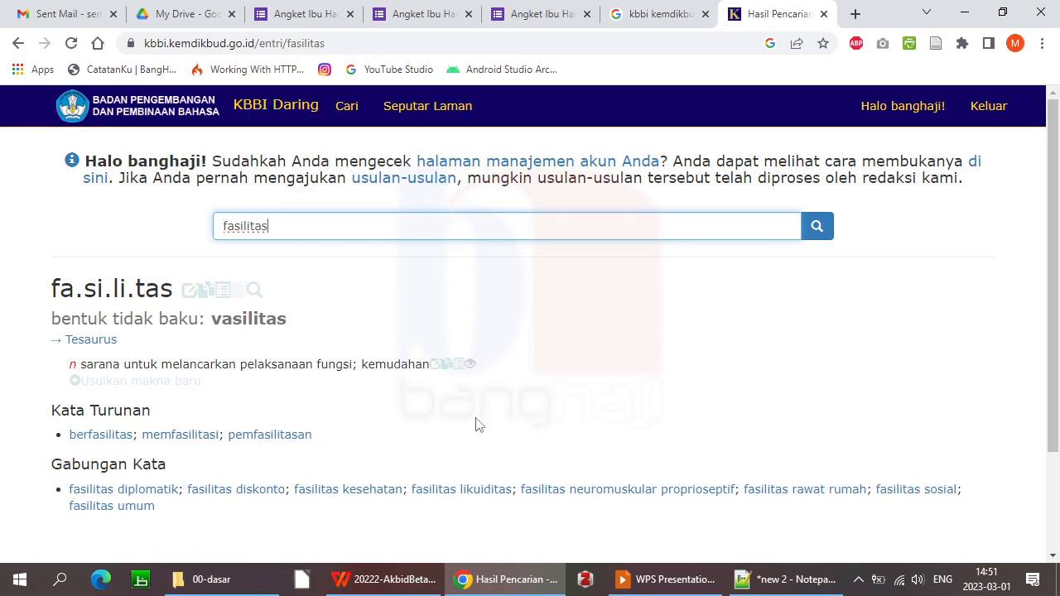
{"action": "left_click_drag", "start_coordinate": [289, 227], "coordinate": [78, 227]}
{"action": "type", "text": "terjemah"}
{"action": "key", "text": "Return"}
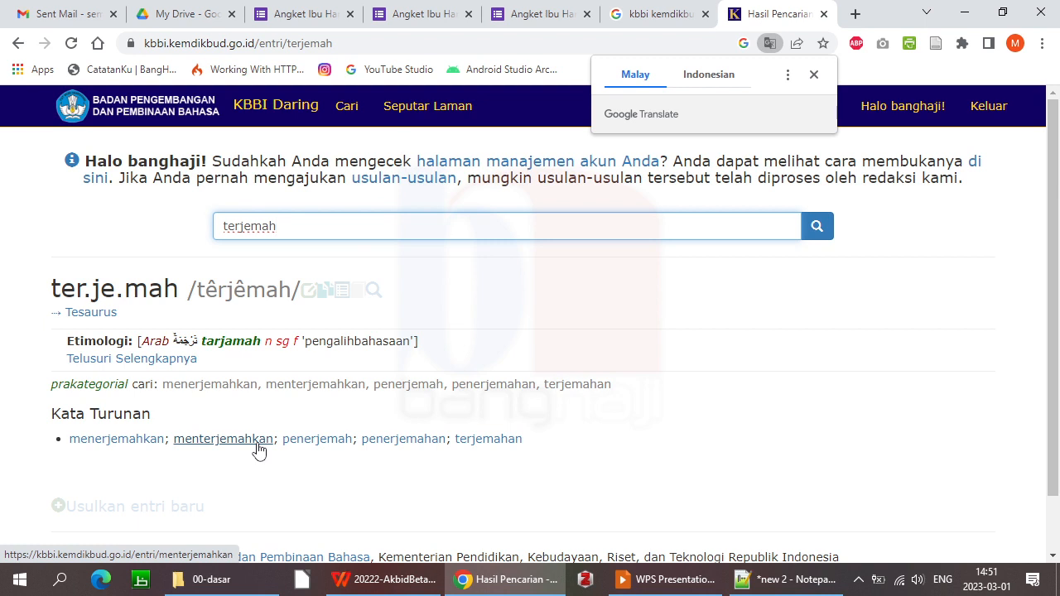
{"action": "left_click", "coordinate": [225, 440]}
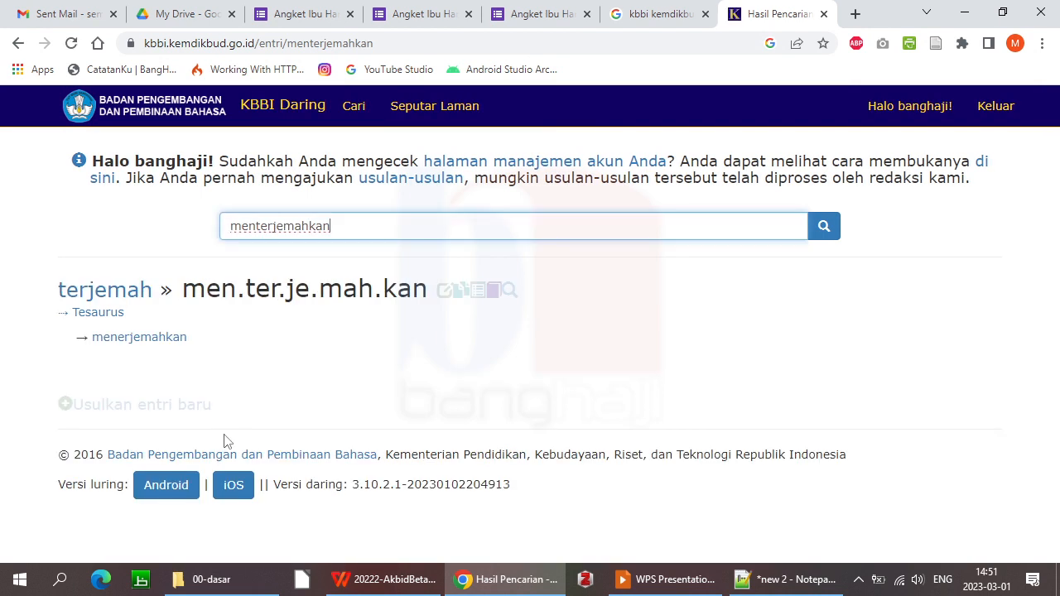
Replace the search with 'sosialisasi' and look it up
{"action": "left_click_drag", "start_coordinate": [348, 227], "coordinate": [161, 234]}
{"action": "type", "text": "sosi"}
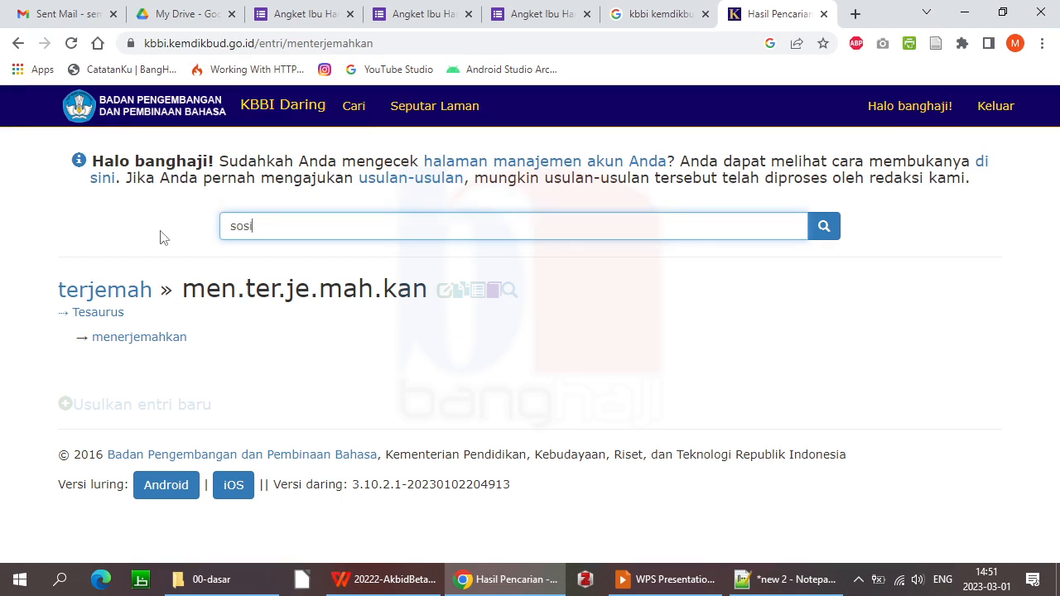
{"action": "type", "text": "alisasi"}
{"action": "key", "text": "Return"}
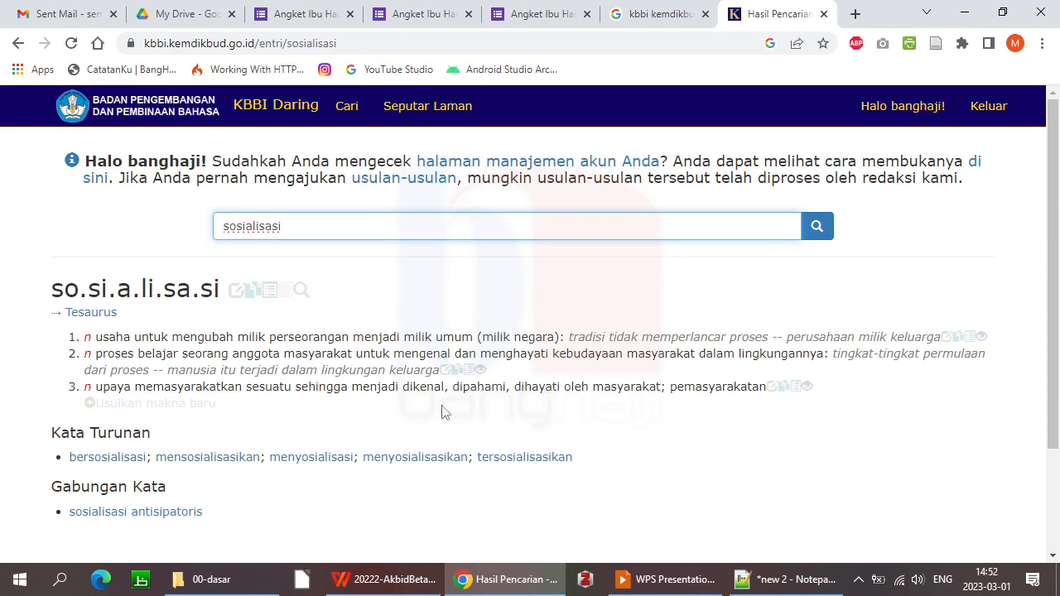
Follow mensosialisasikan to its standard form menyosialisasikan, then advance the WPS slide show
{"action": "left_click_drag", "start_coordinate": [1054, 290], "coordinate": [1058, 390]}
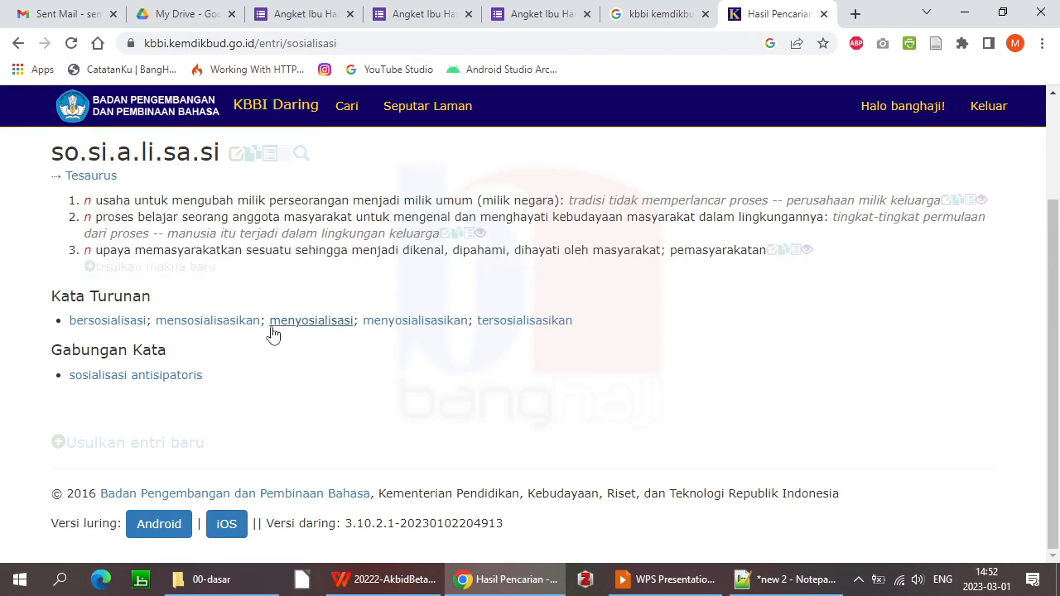
{"action": "left_click", "coordinate": [210, 325]}
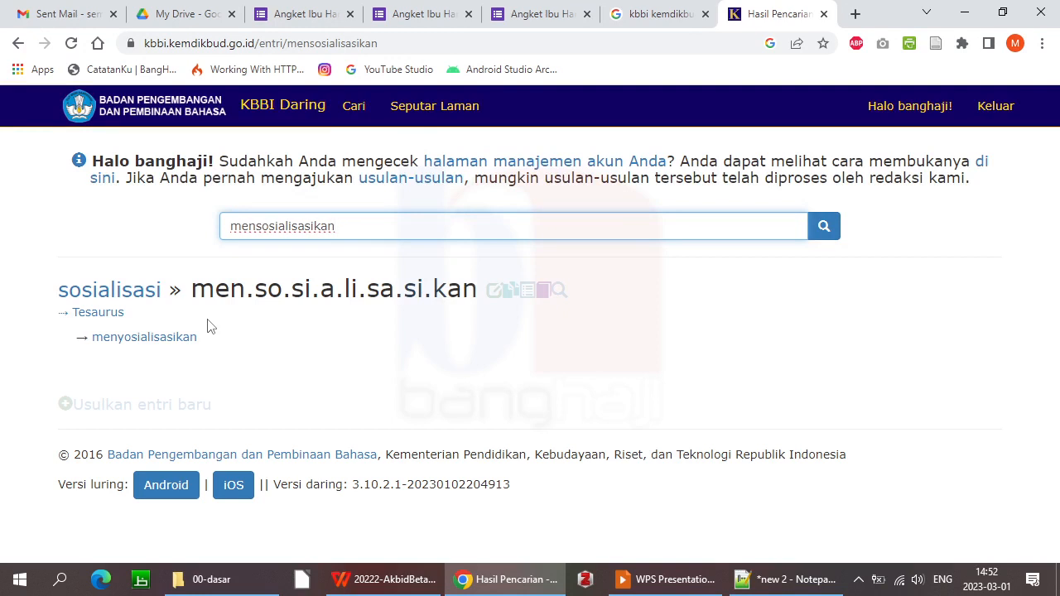
{"action": "left_click", "coordinate": [162, 339]}
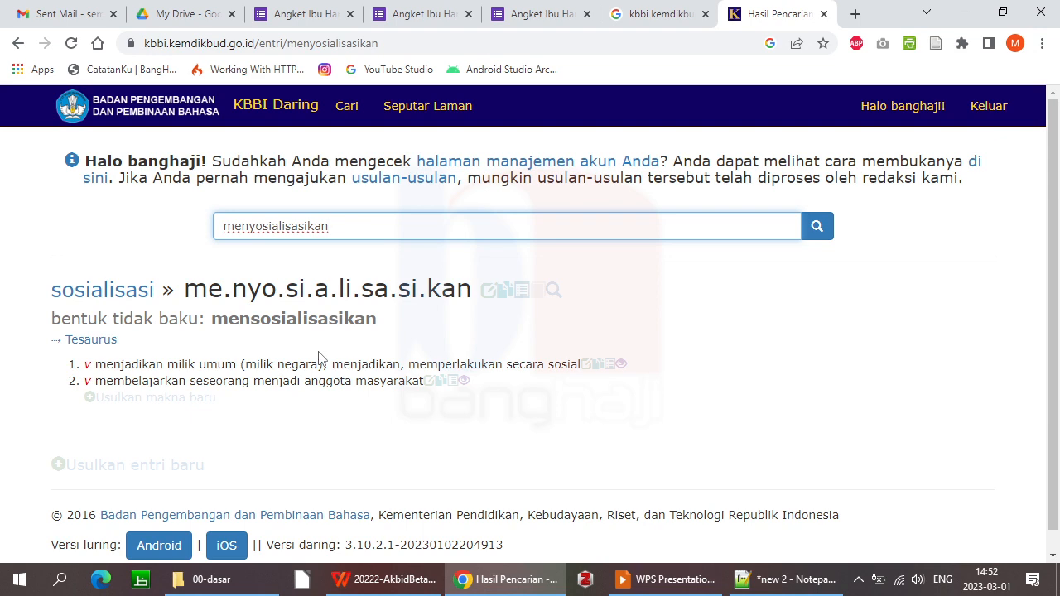
{"action": "key", "text": "alt+Tab"}
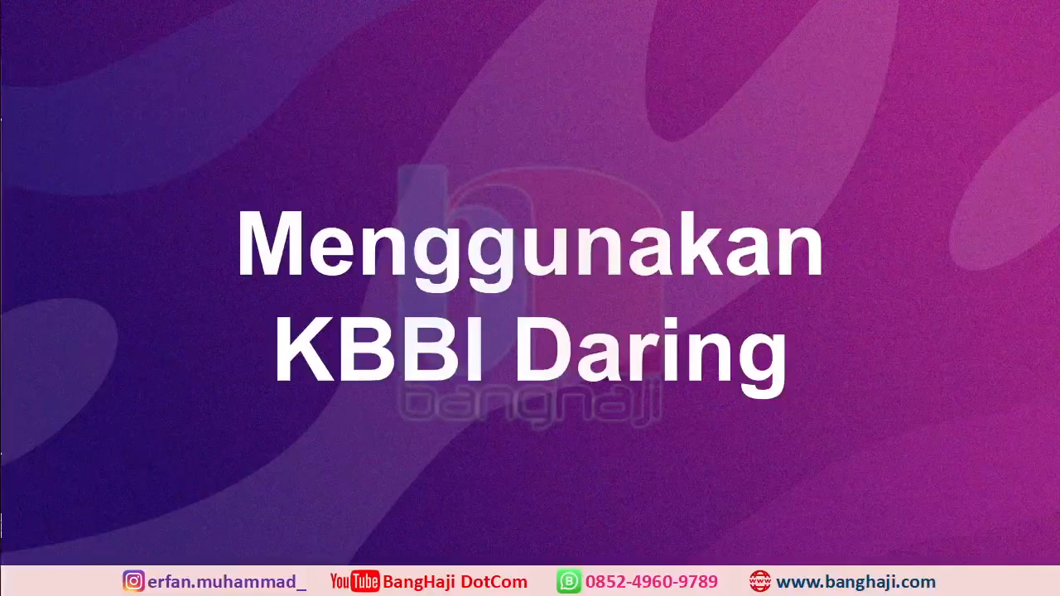
{"action": "key", "text": "Right"}
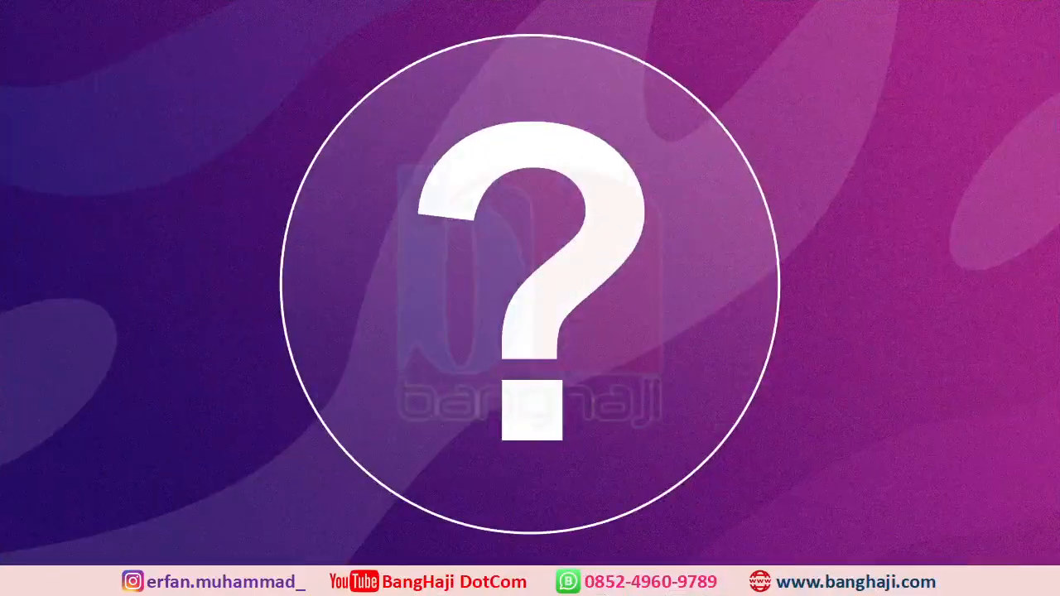